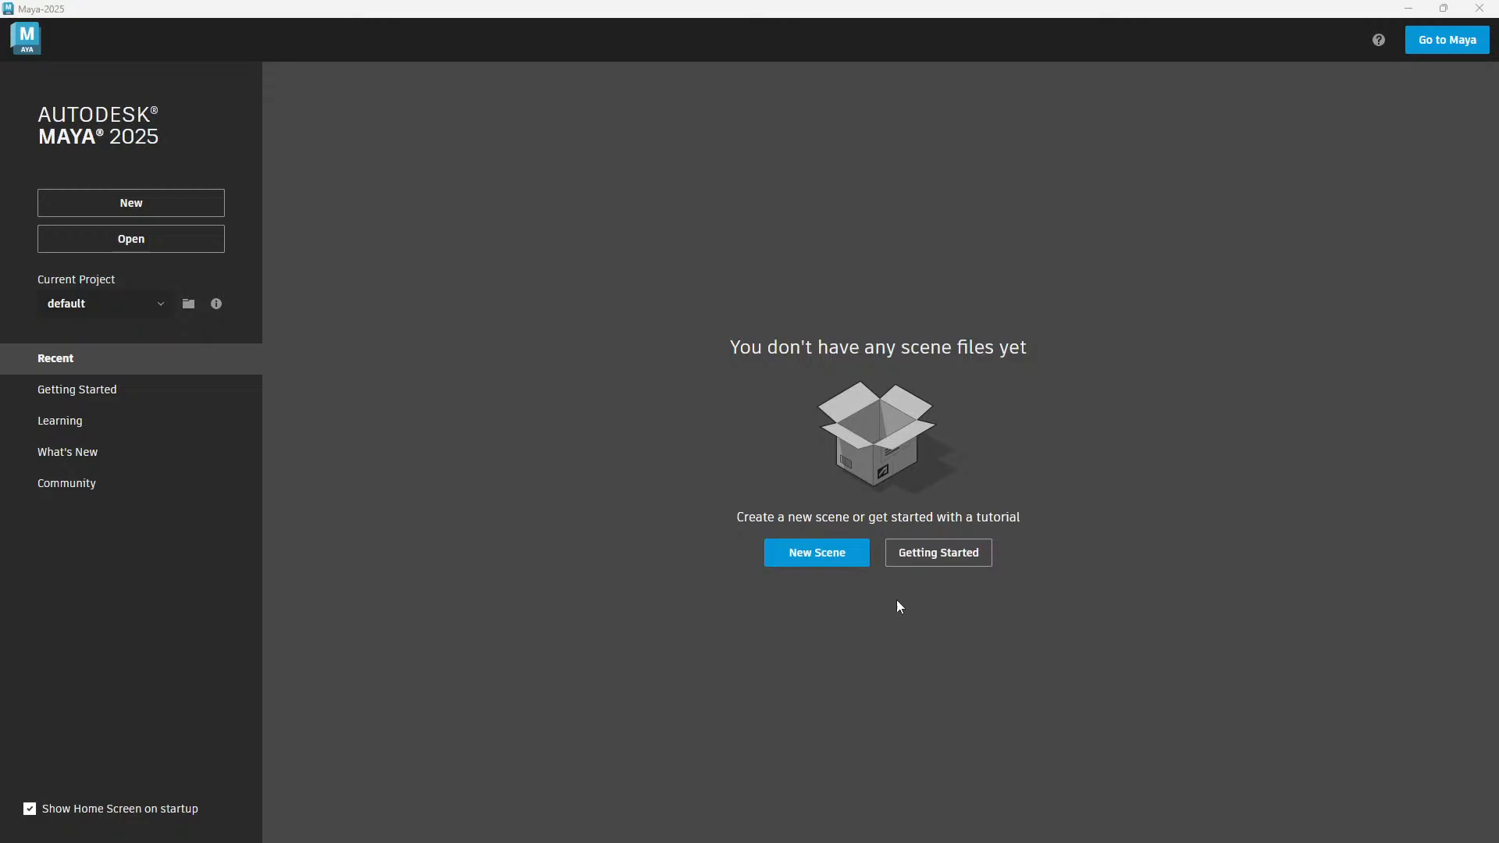
Create a new scene and switch the workspace to Modeling - Standard.
left_click(818, 553)
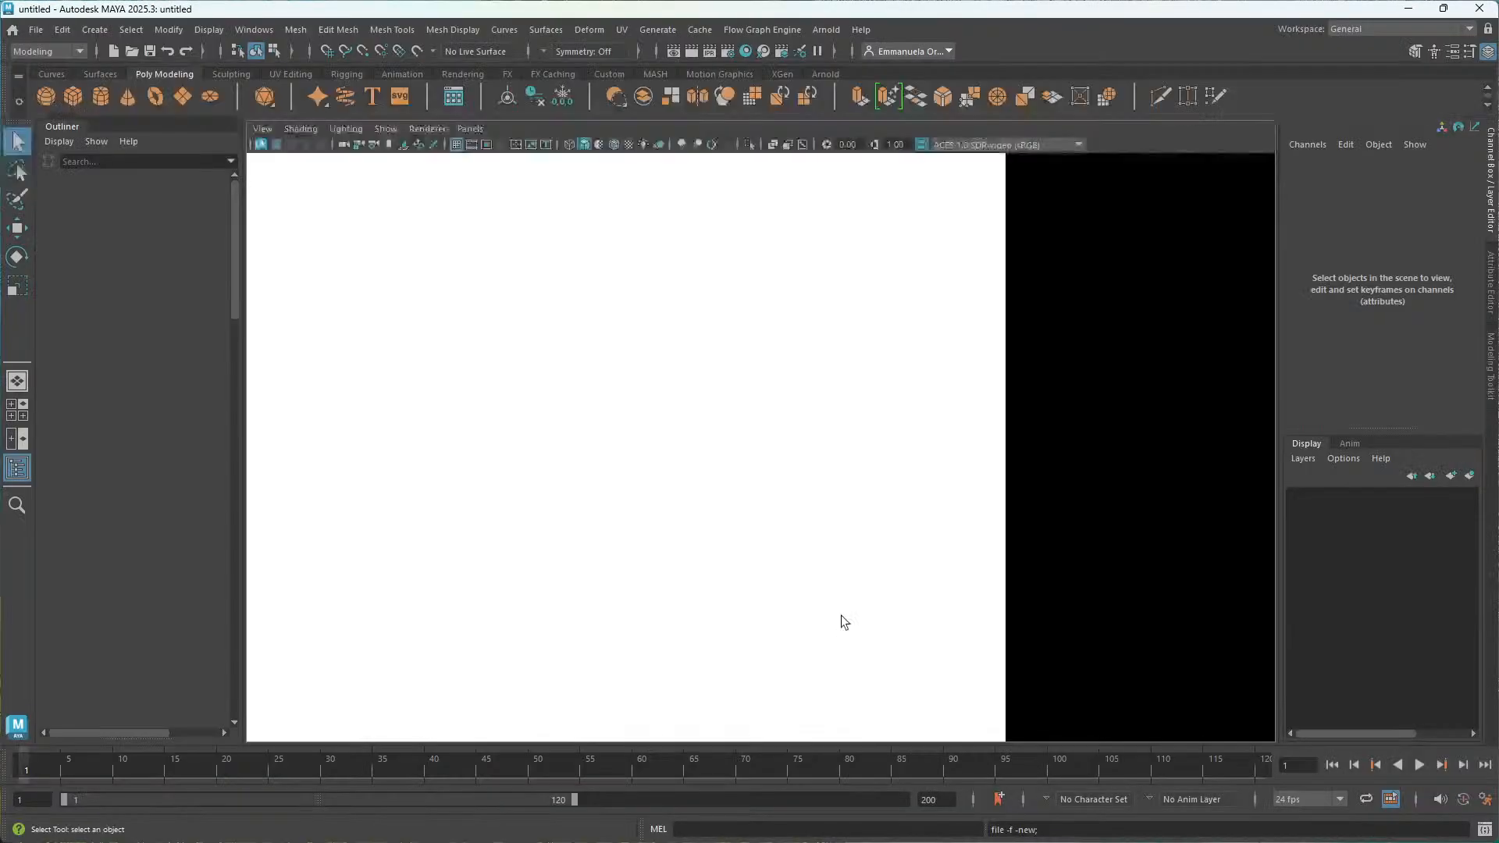
scroll(553, 419, "up", 3)
scroll(553, 423, "down", 3)
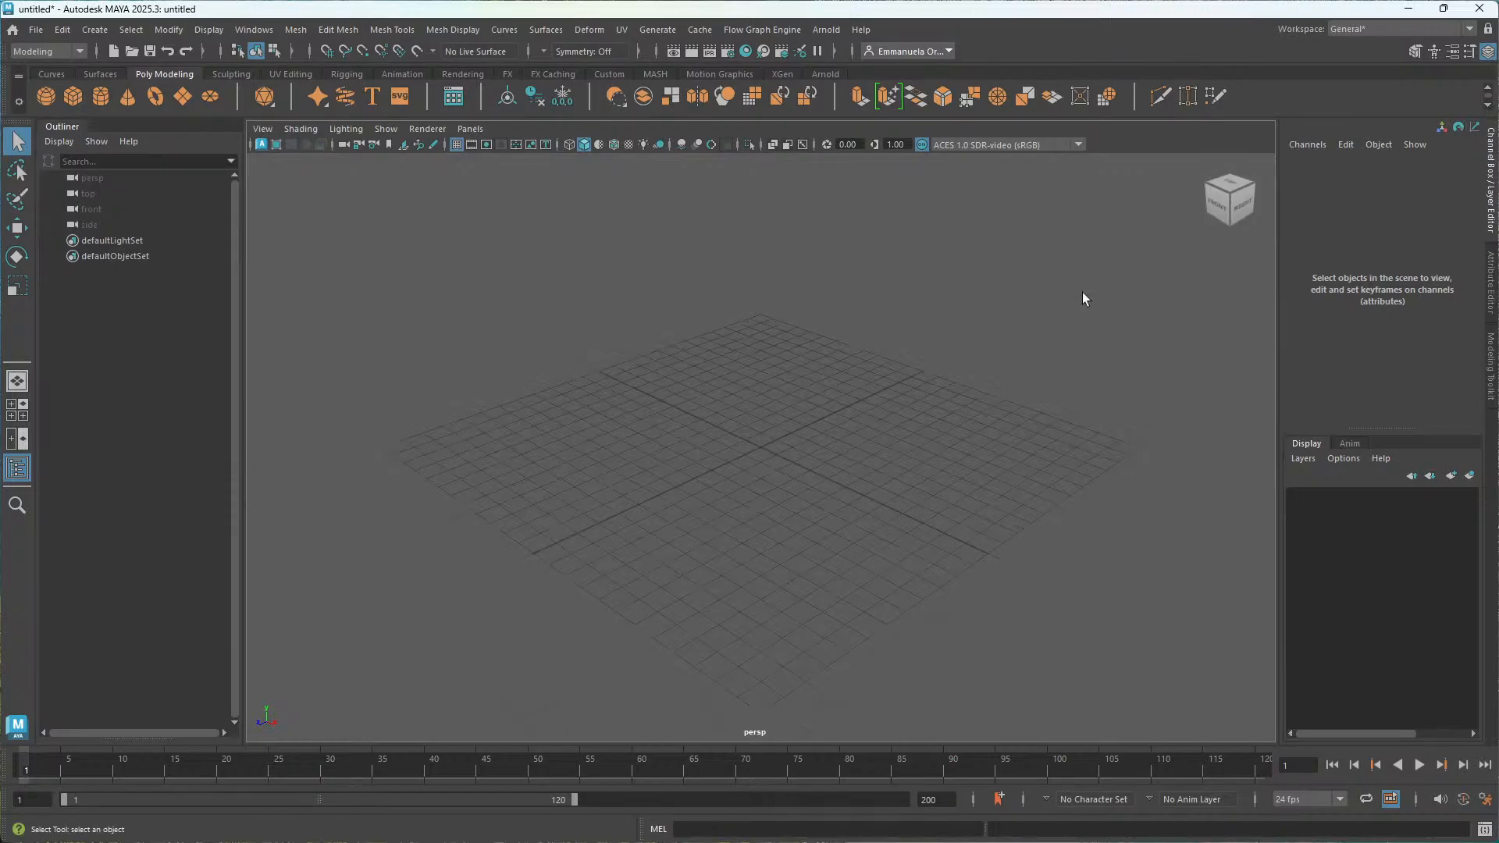
left_click(1397, 29)
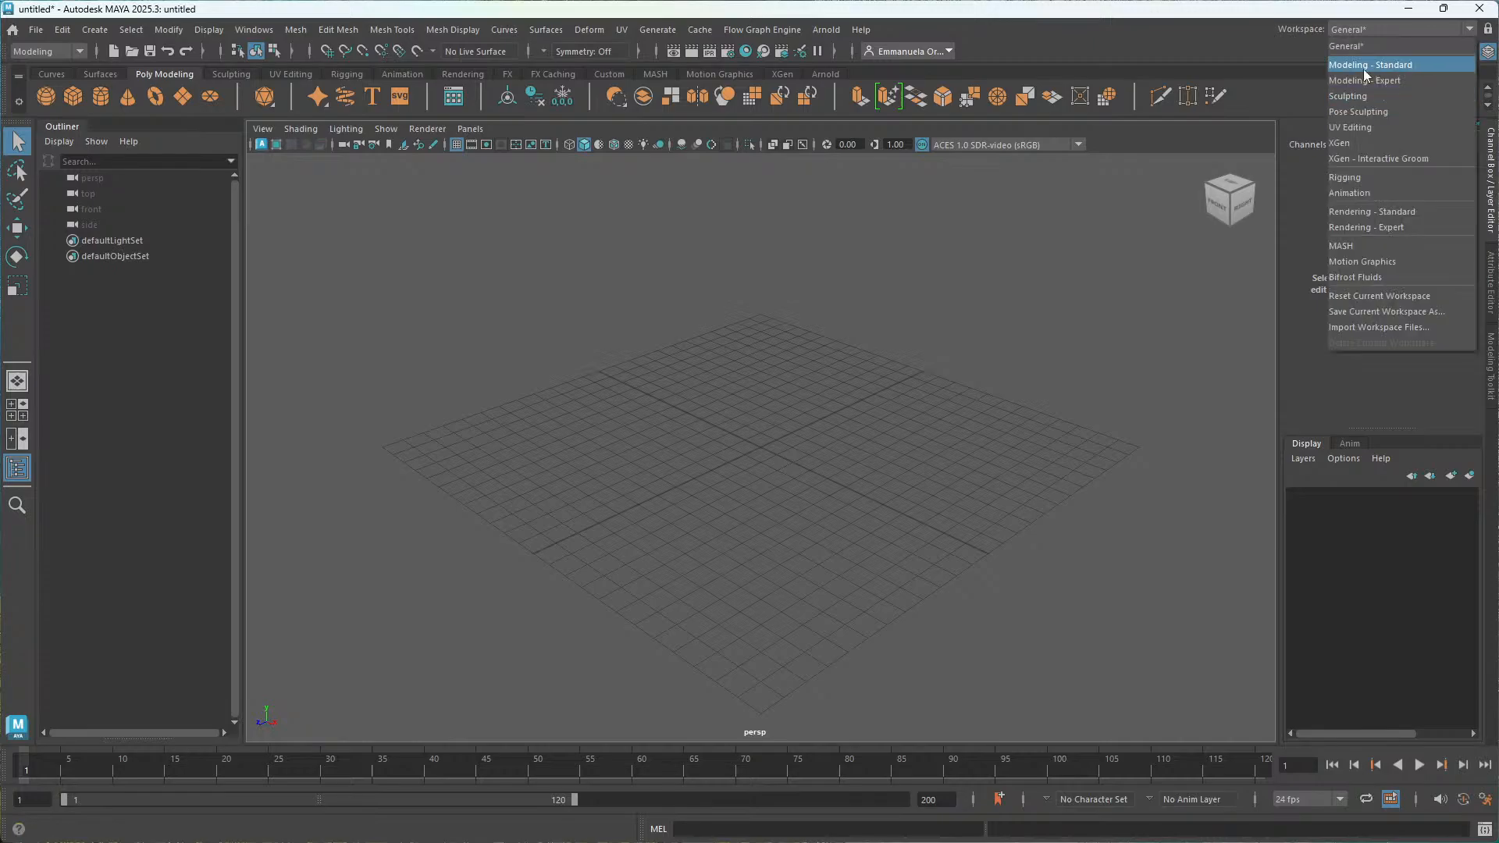
left_click(1374, 67)
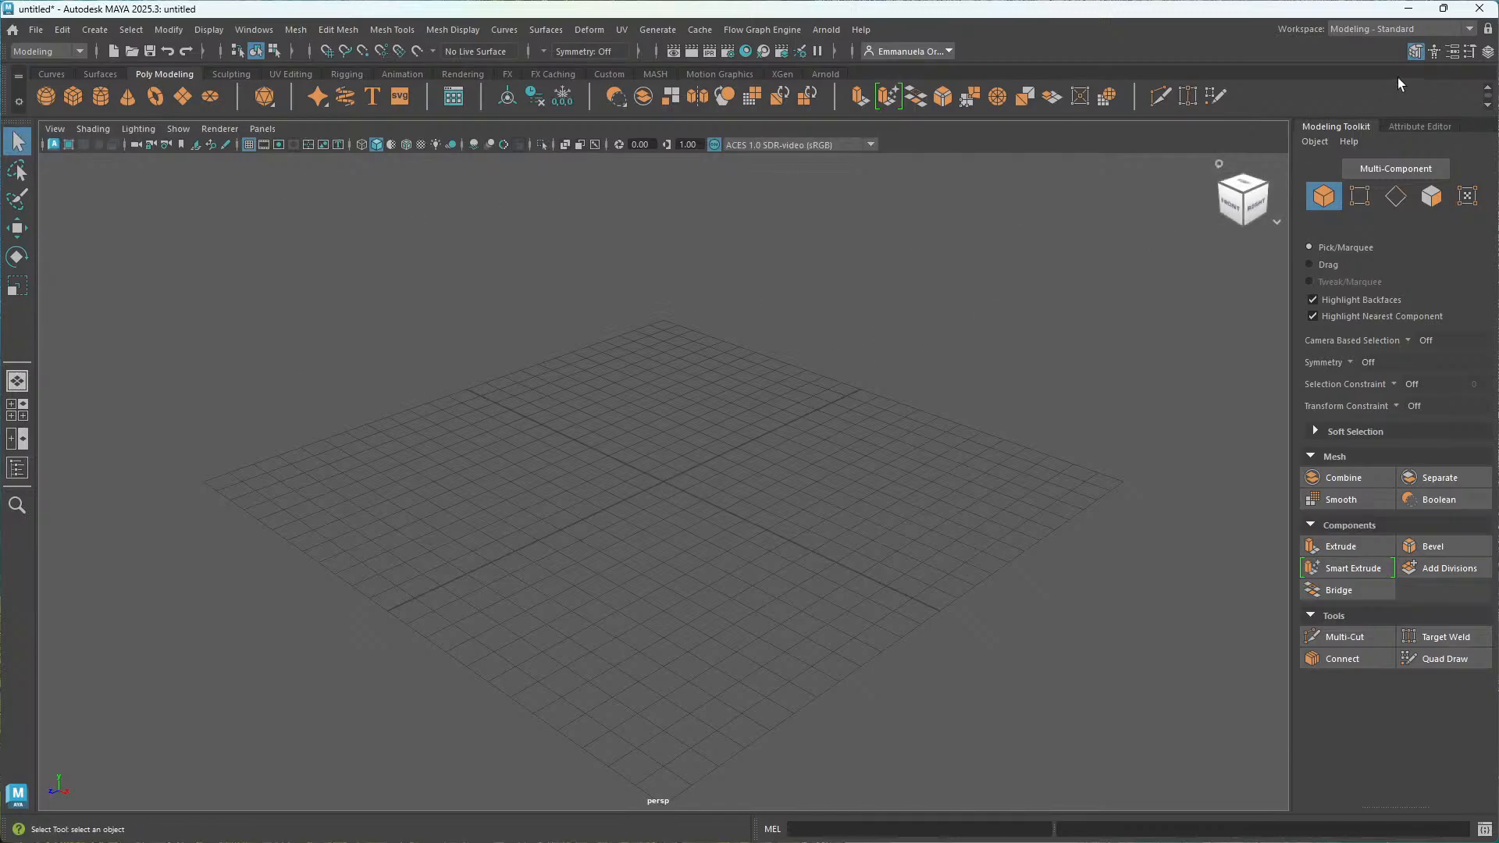
left_click(17, 469)
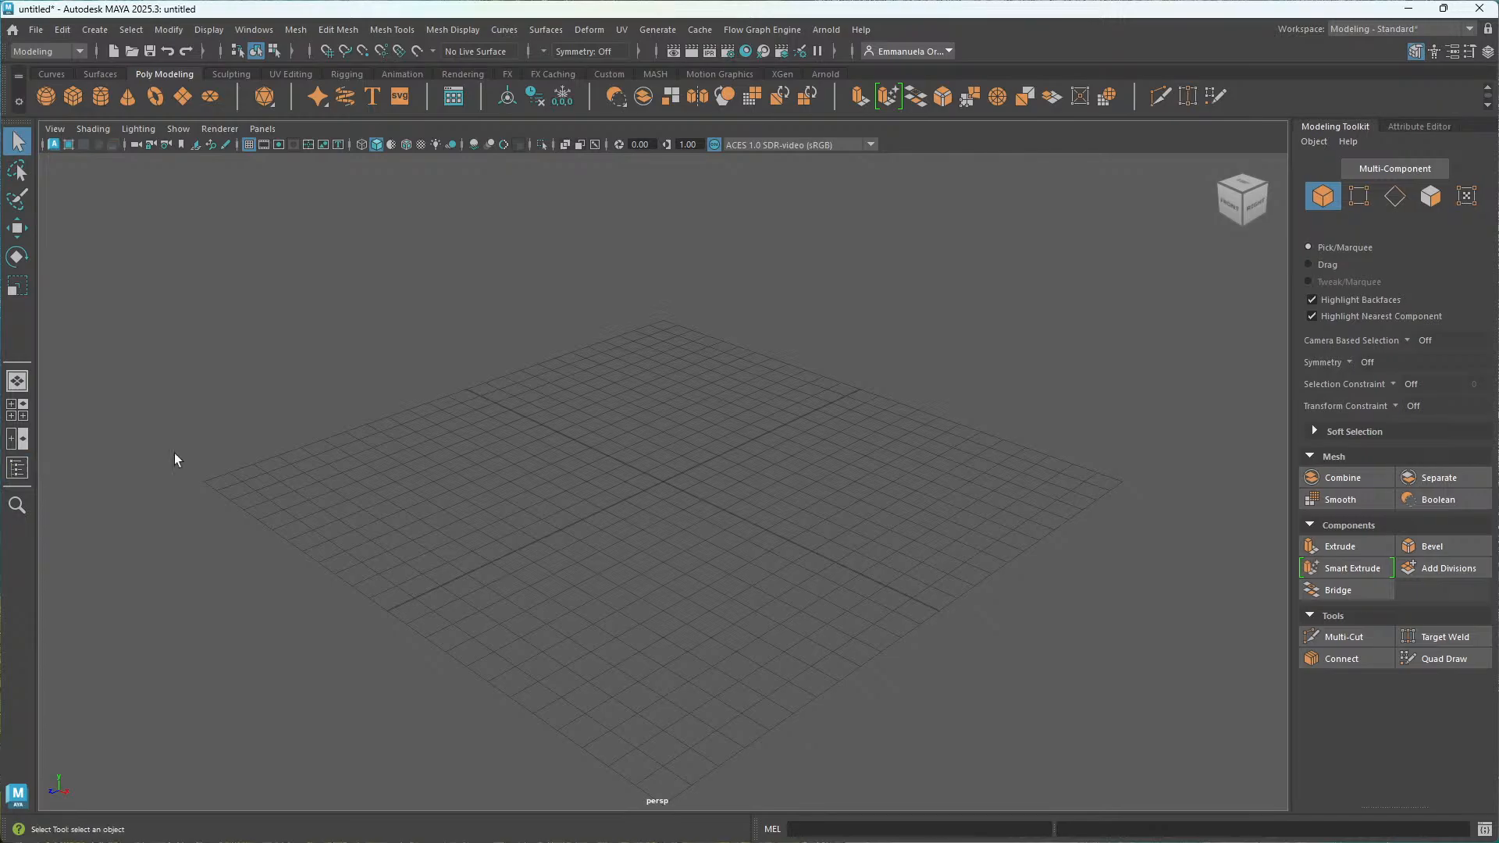
Set the current project to the inner Sport Water Bottle folder in the Maya projects directory.
middle_click_drag(659, 477, 718, 429, "alt")
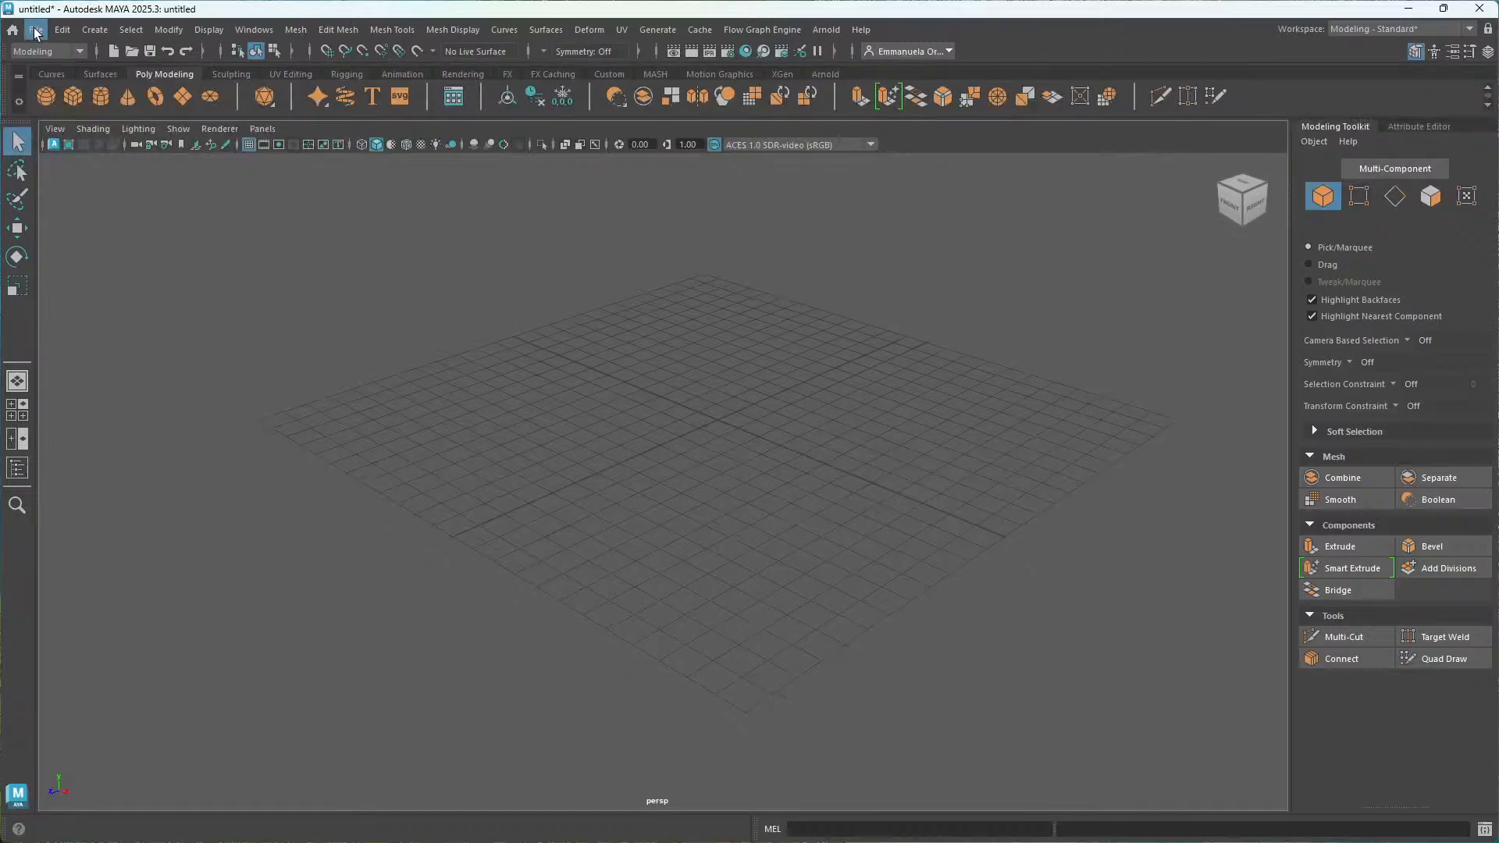
left_click(36, 31)
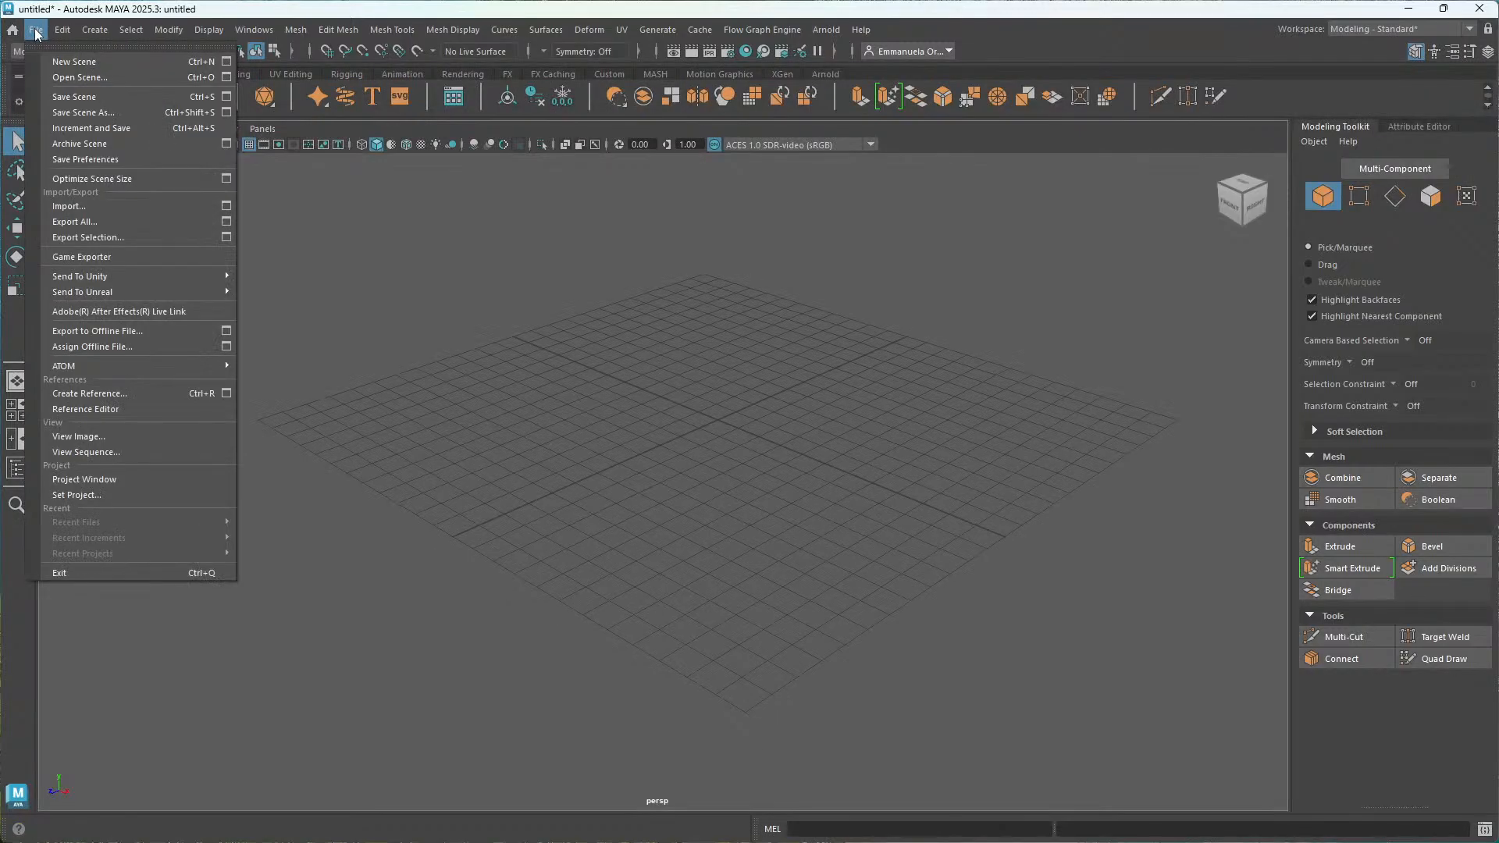
left_click(86, 492)
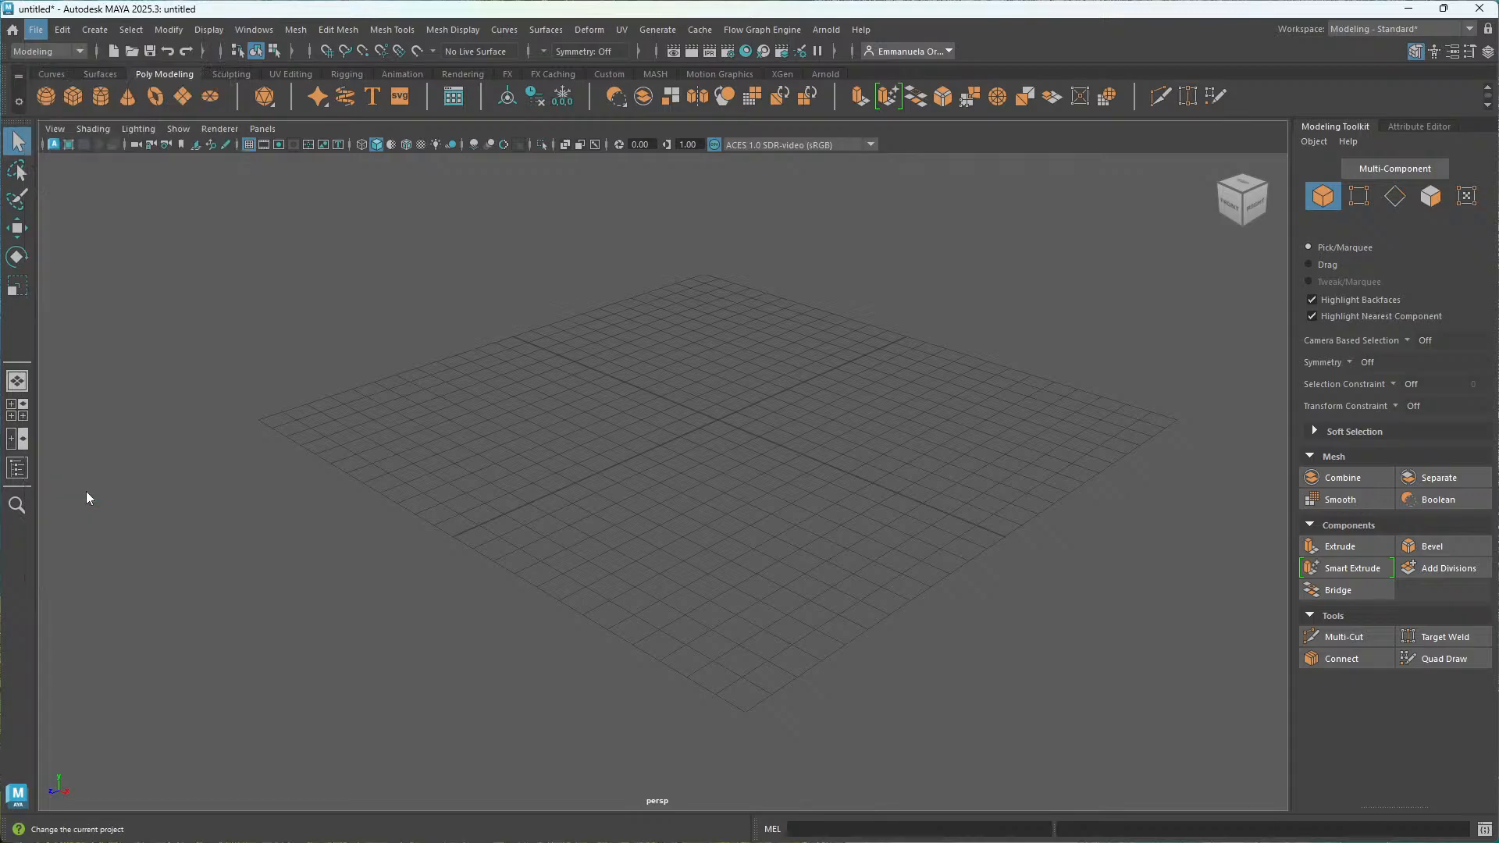
double_click(314, 255)
double_click(328, 241)
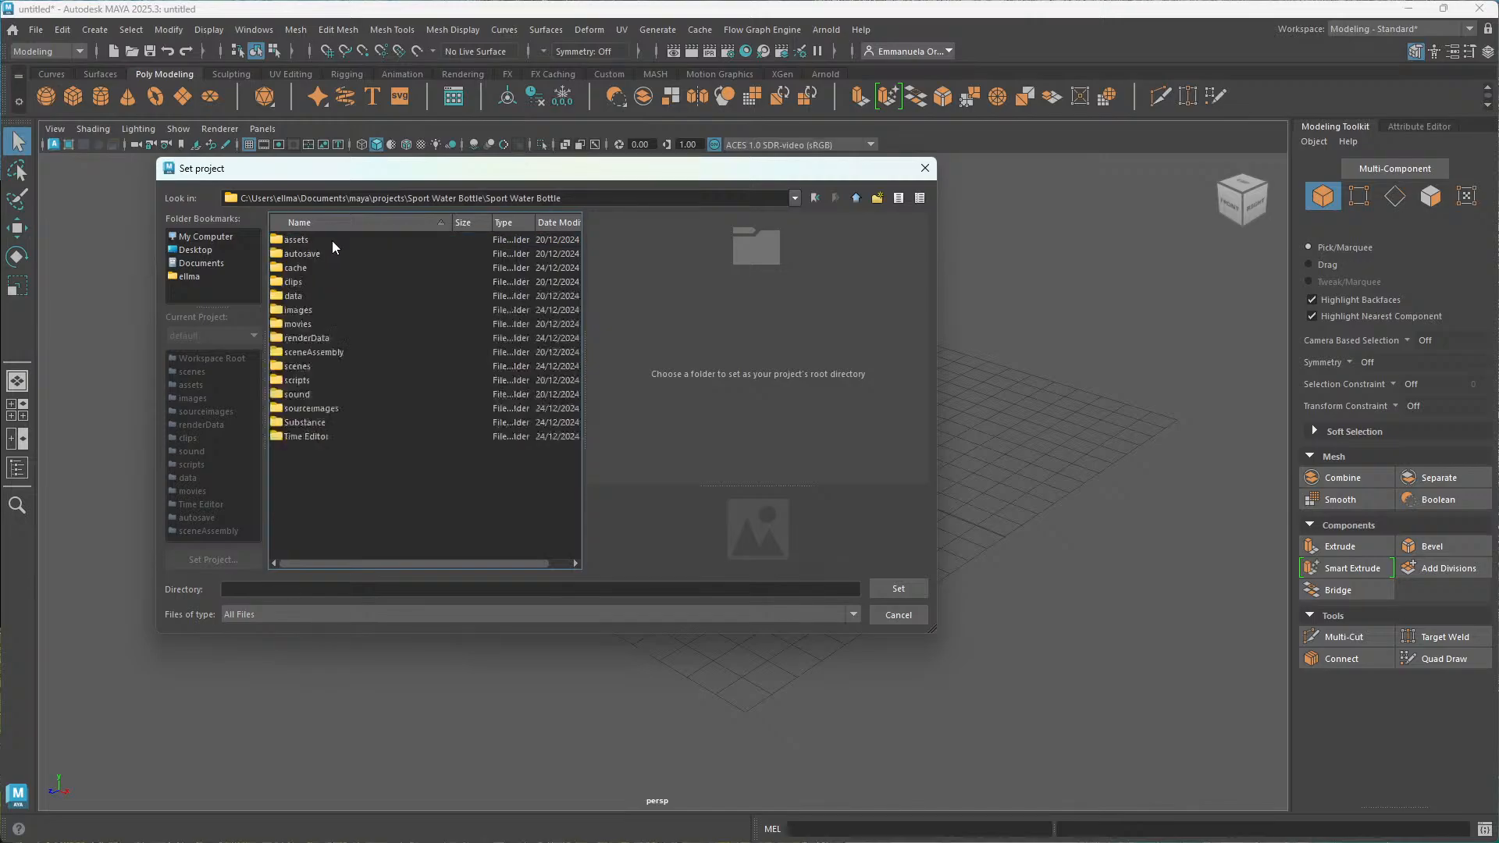
left_click(898, 589)
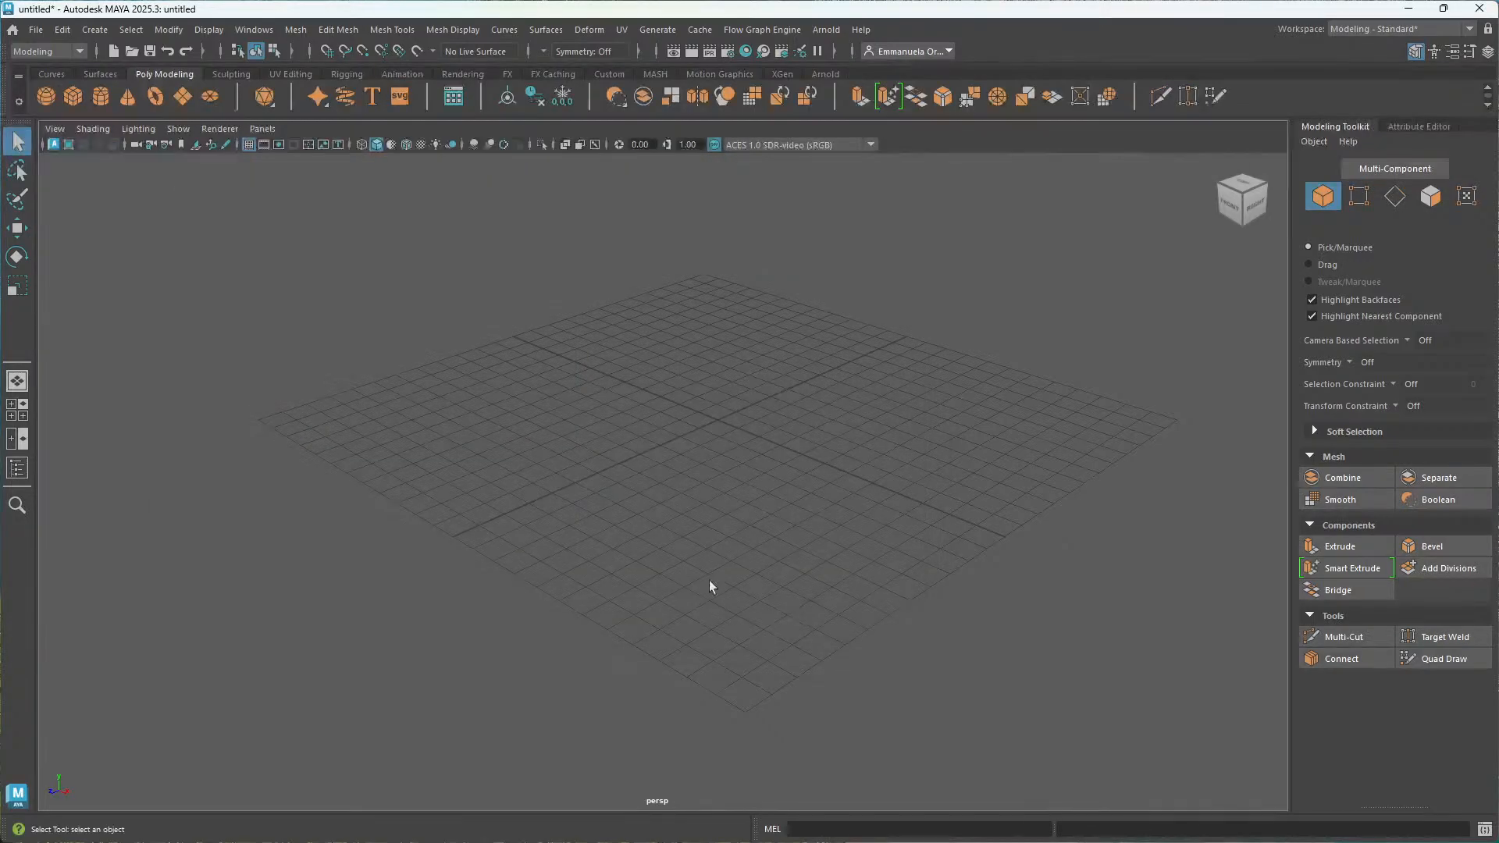
Open the bottle.mb scene from the project's scenes folder, discarding the changes to the untitled scene.
left_click(38, 30)
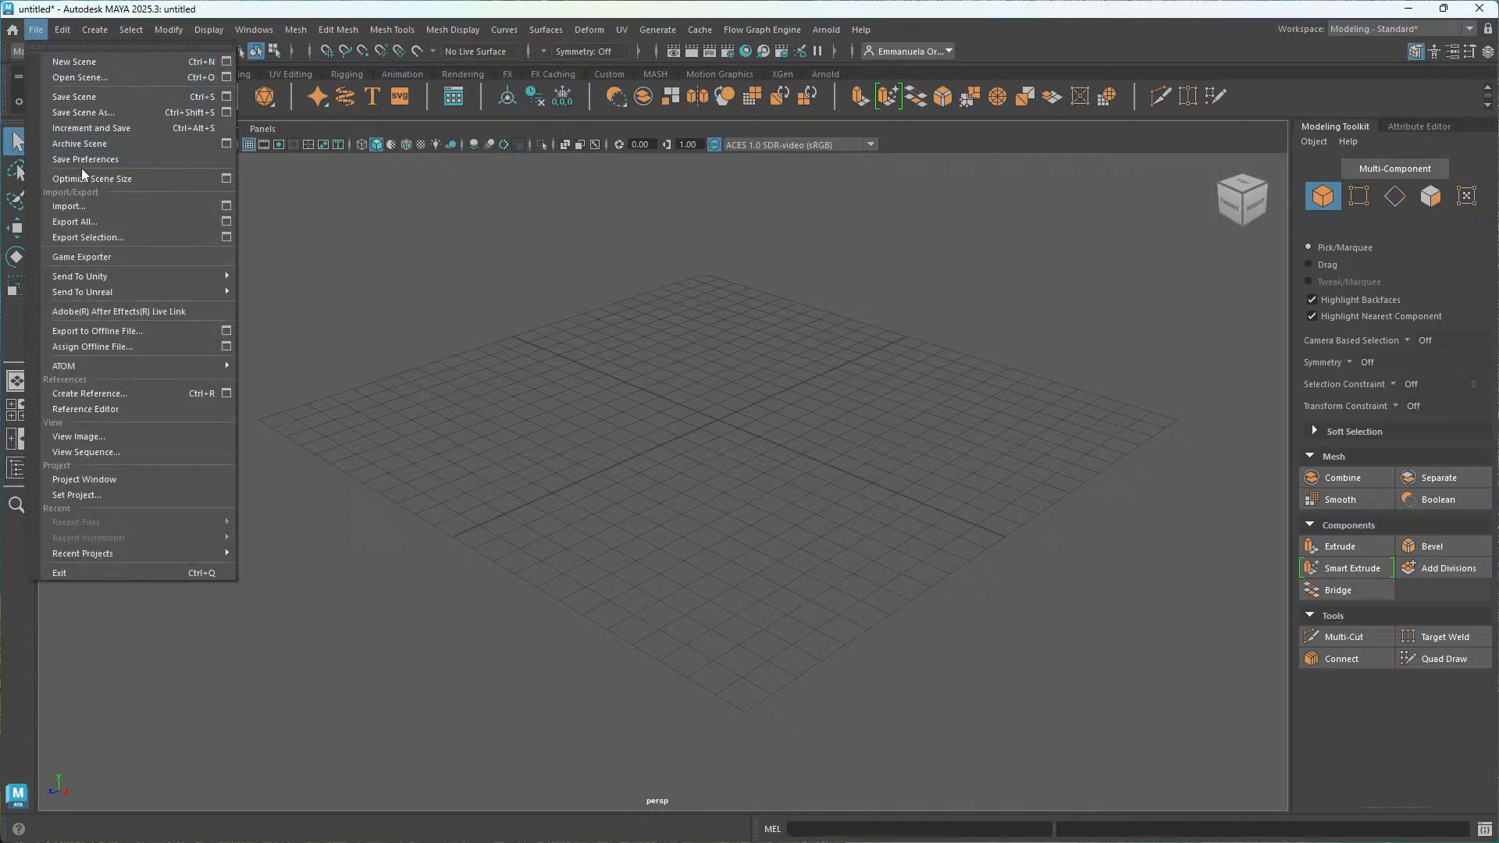
left_click(80, 78)
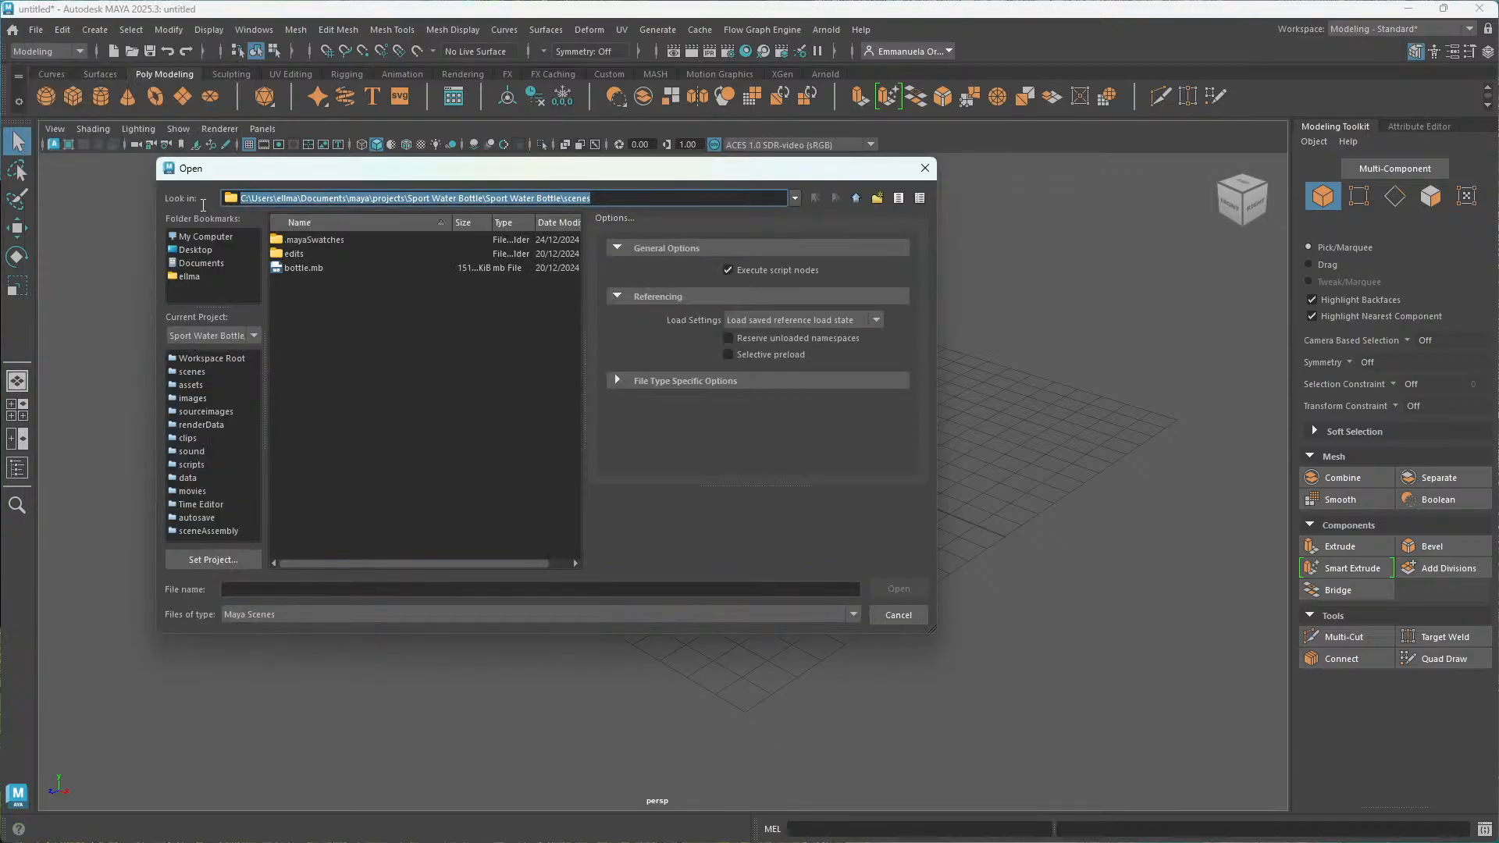
left_click(305, 268)
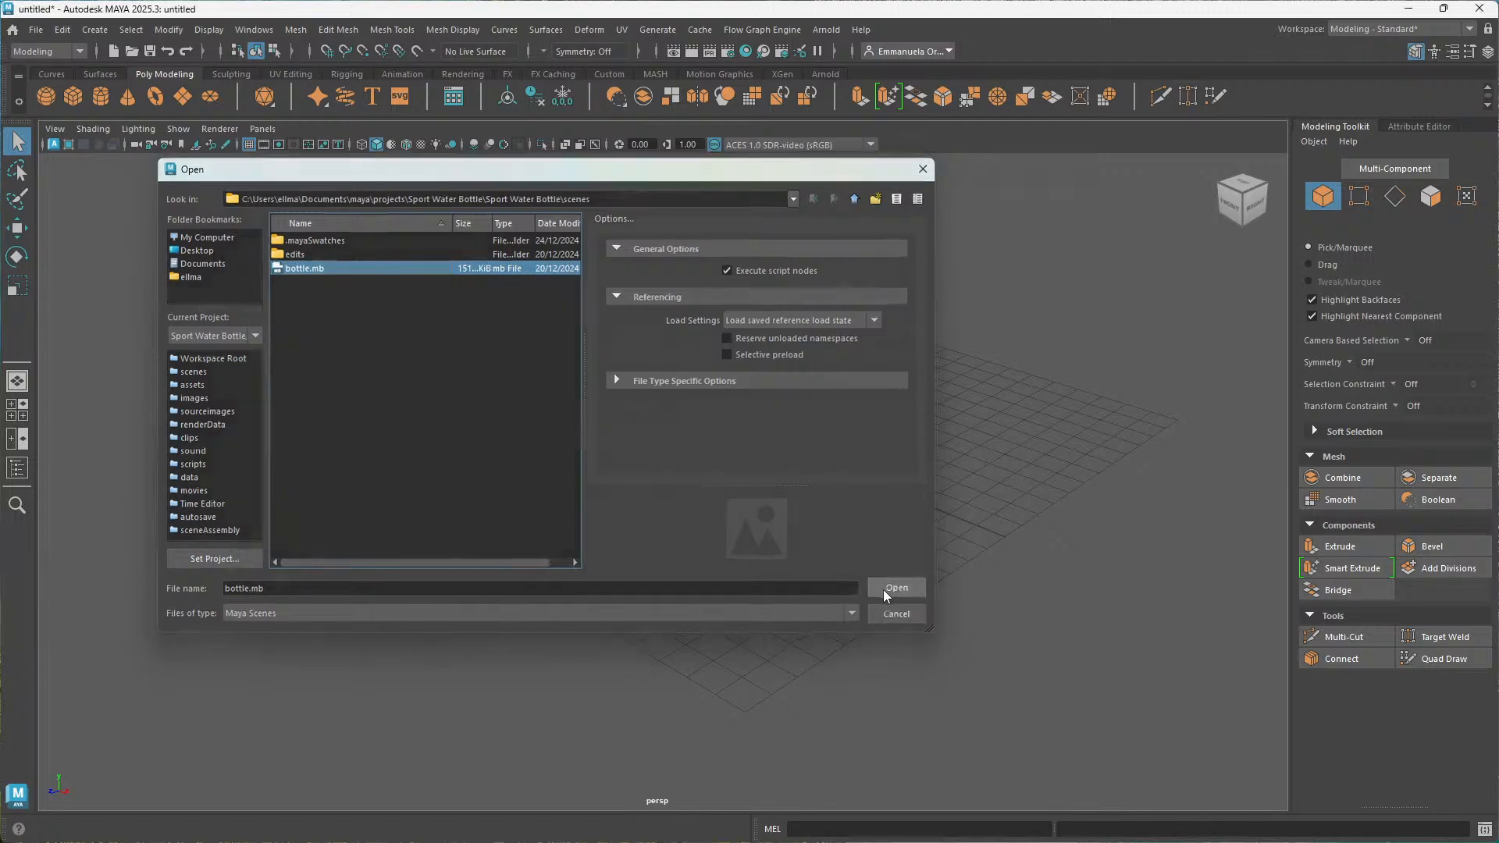
left_click(883, 588)
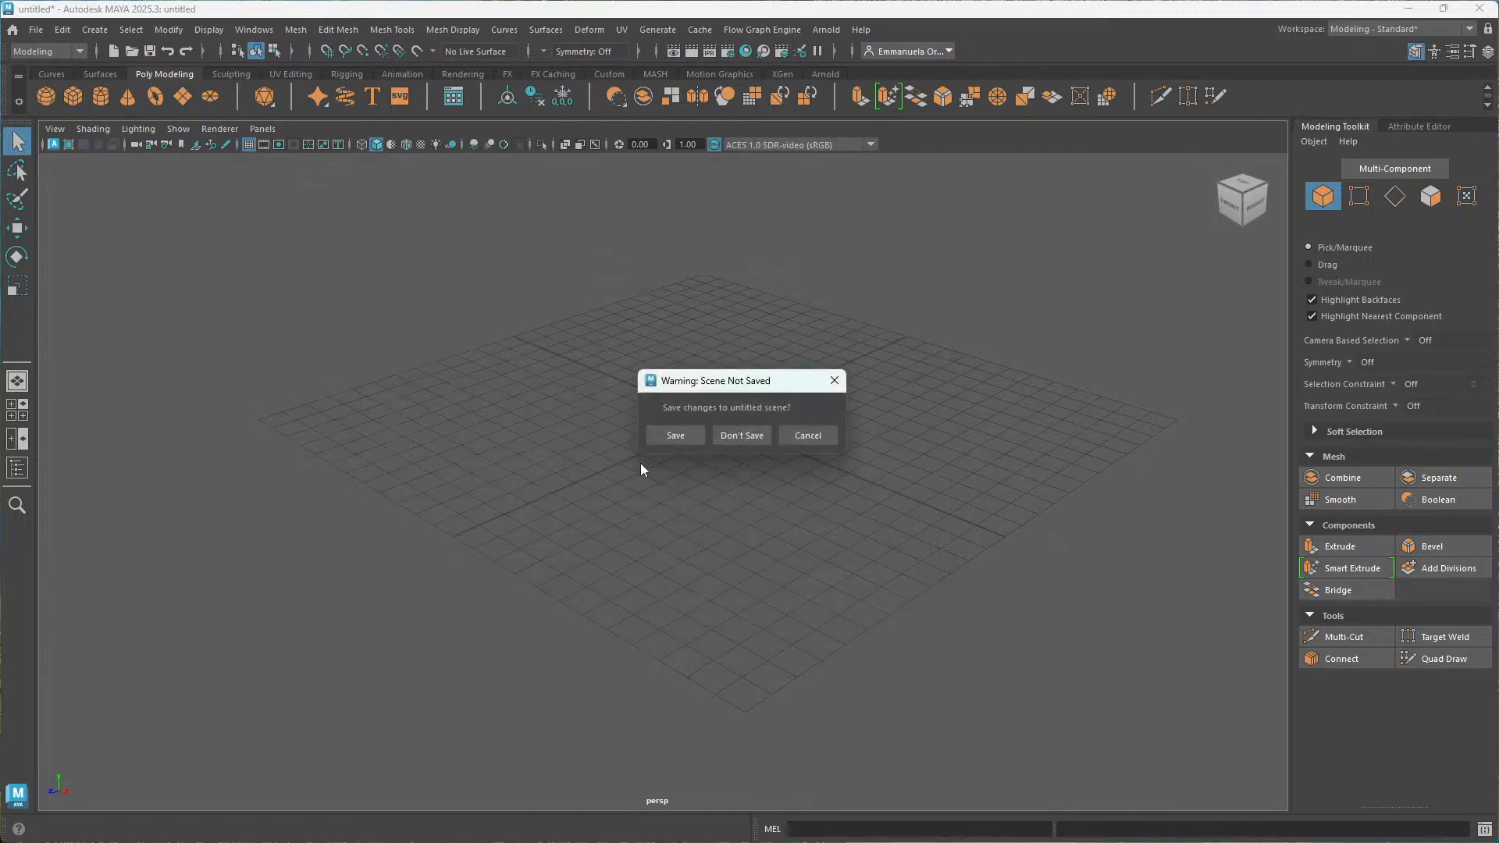
left_click(742, 435)
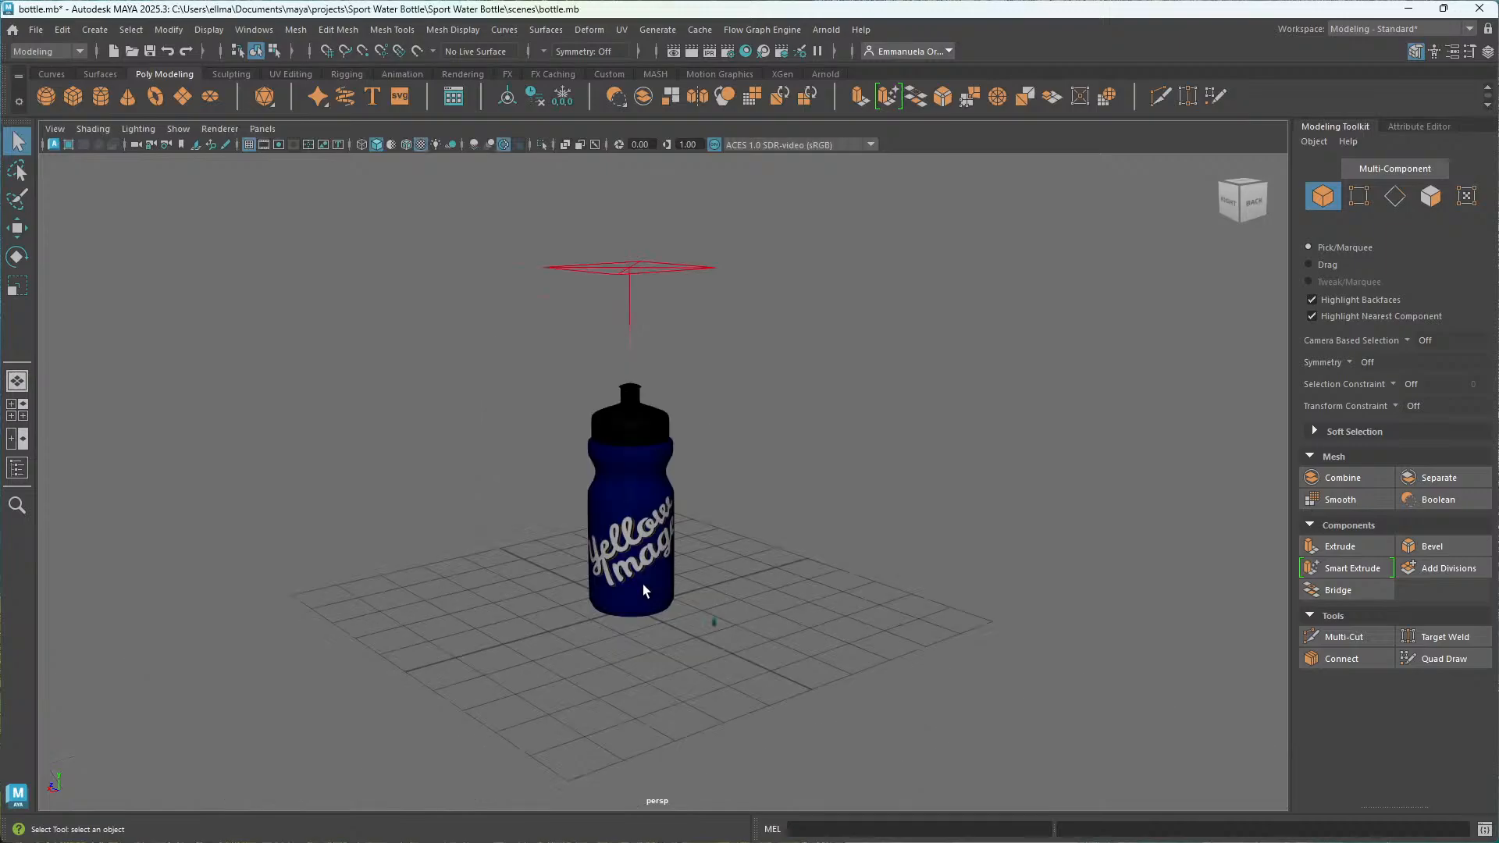
Examine the textured sport bottle model up close from several angles.
left_click_drag(785, 551, 679, 556, "alt")
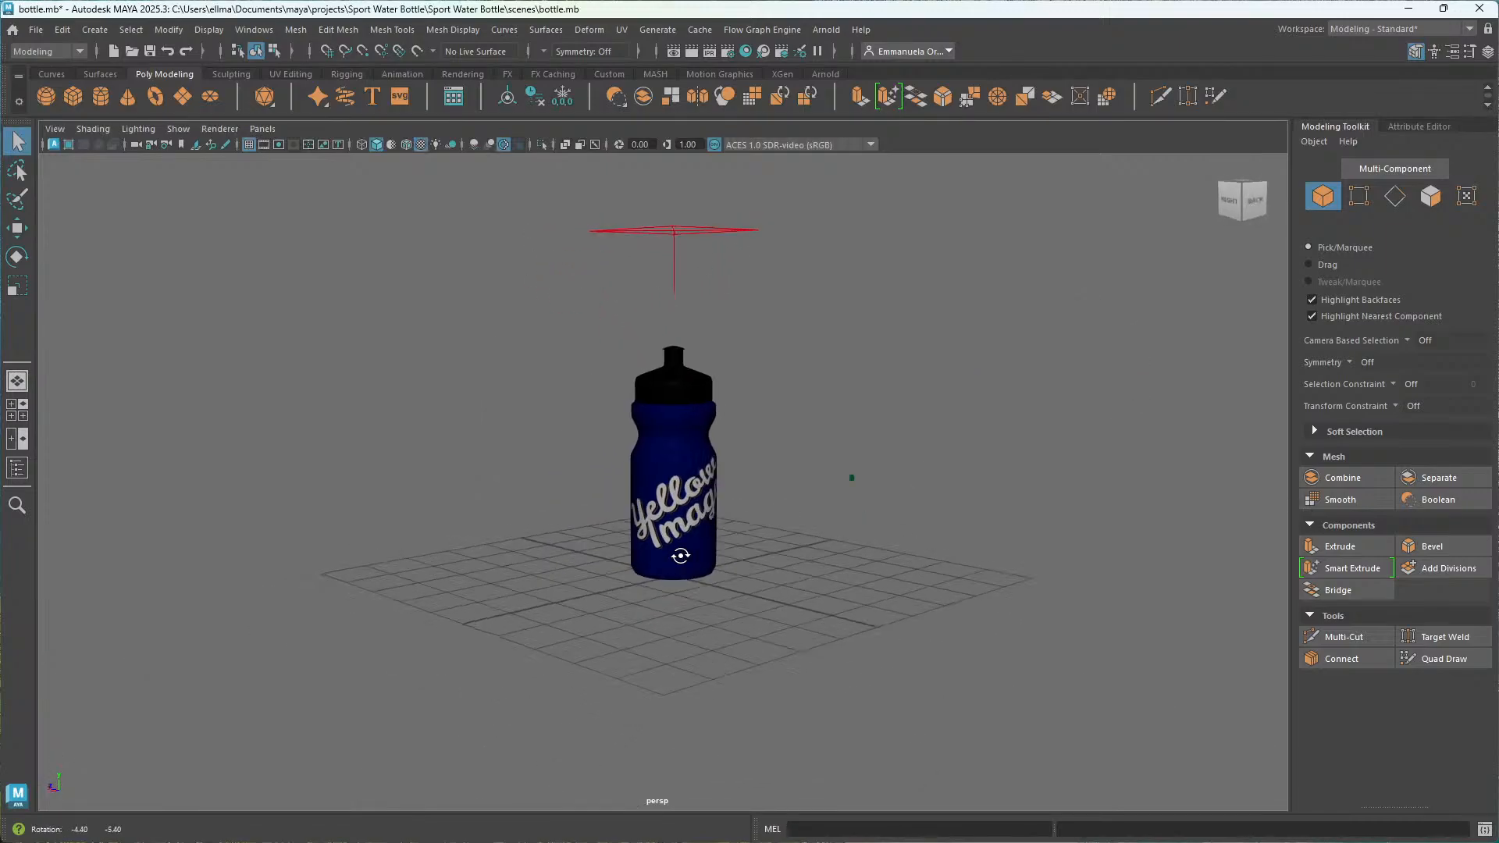
scroll(676, 537, "up", 6)
middle_click_drag(676, 530, 688, 459, "alt")
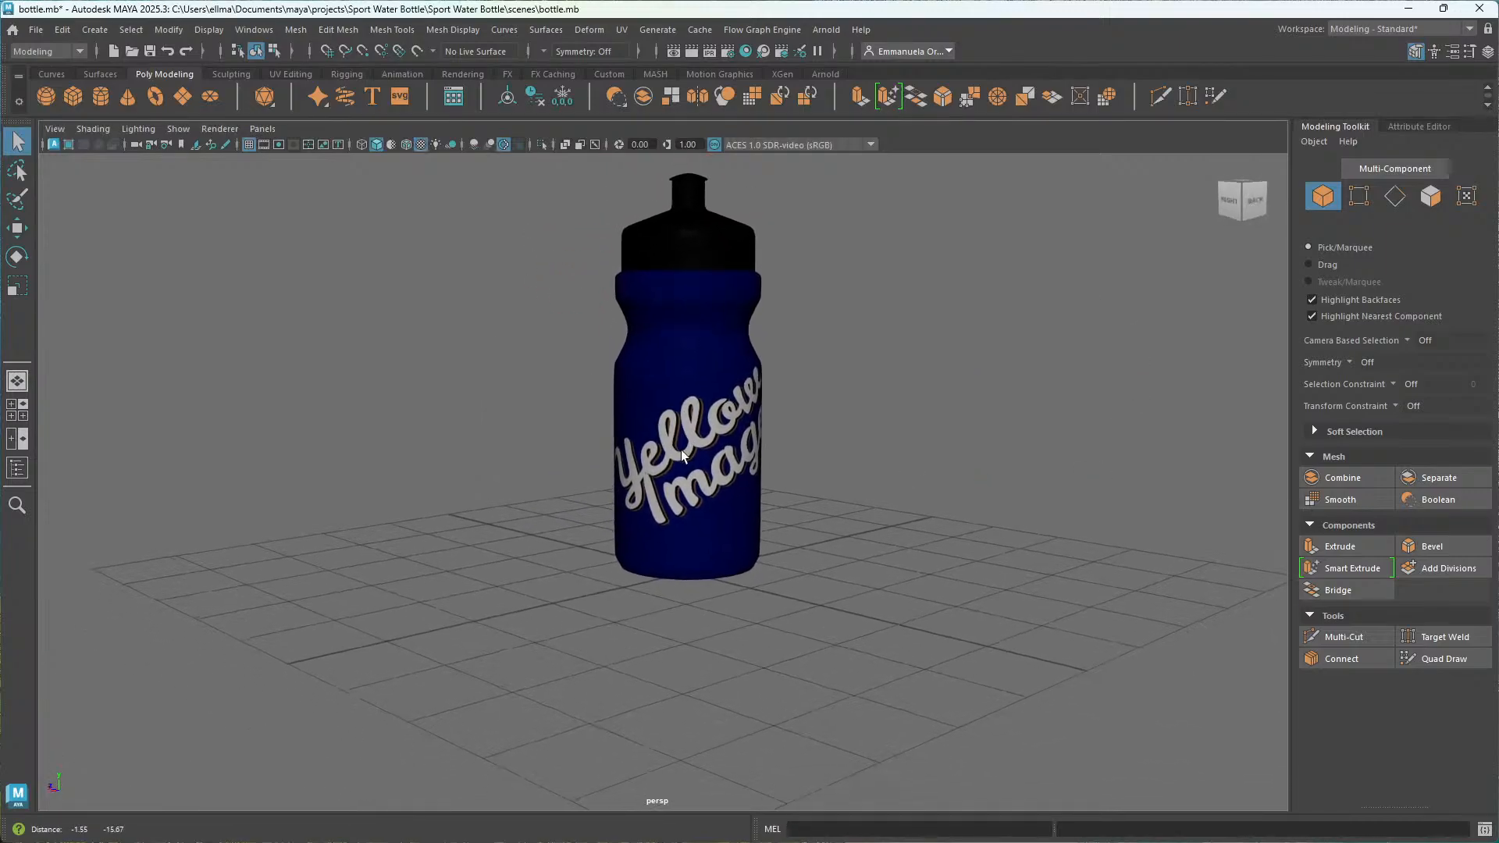
mouse_move(702, 492)
left_mouse_down("alt")
mouse_move(699, 509)
mouse_move(724, 490)
left_mouse_up("alt")
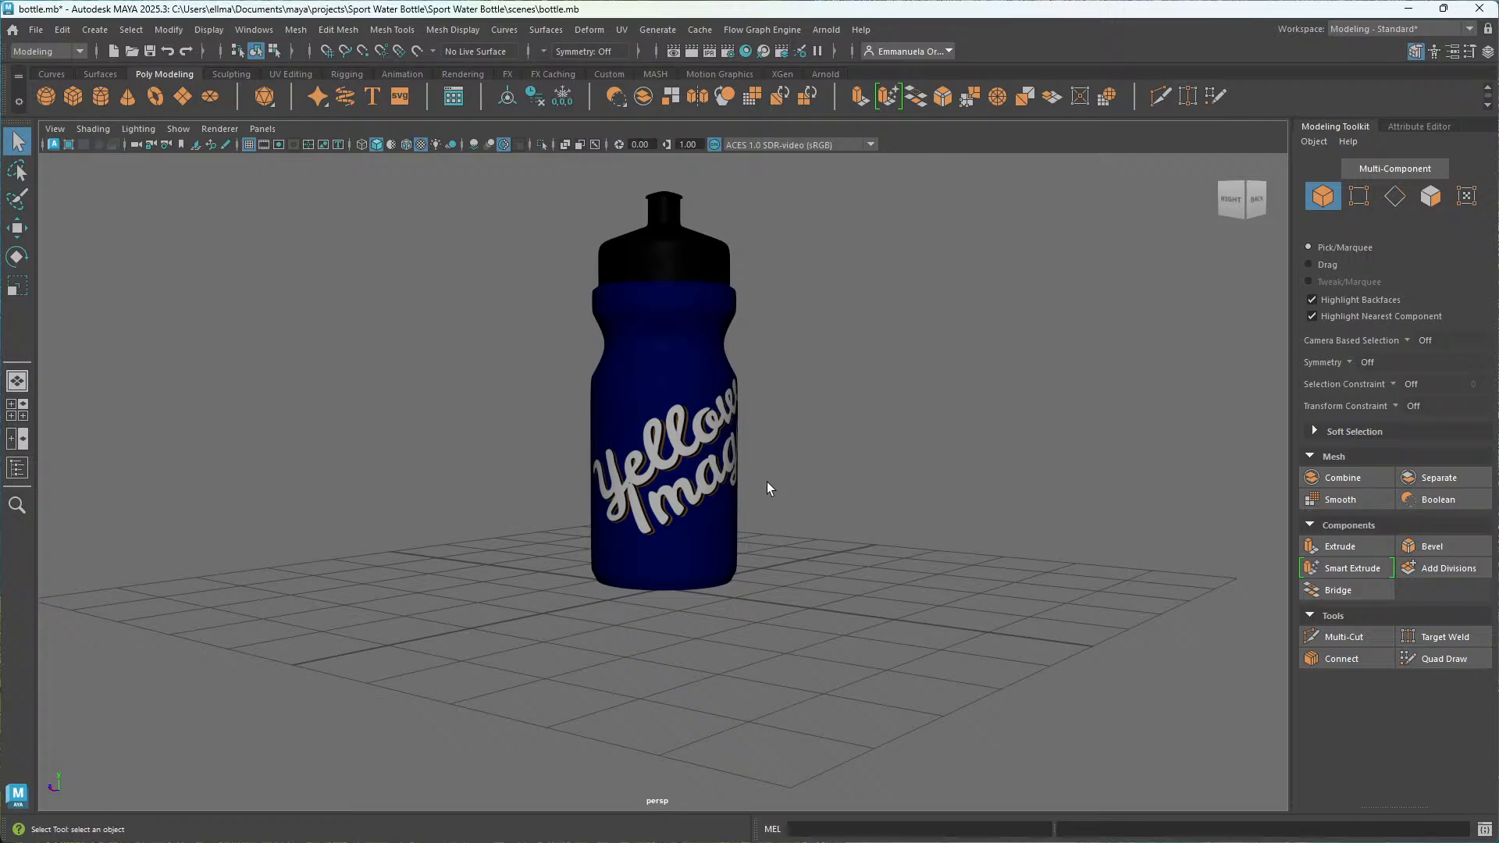
mouse_move(867, 509)
left_mouse_down("alt")
mouse_move(855, 524)
mouse_move(882, 527)
left_mouse_up("alt")
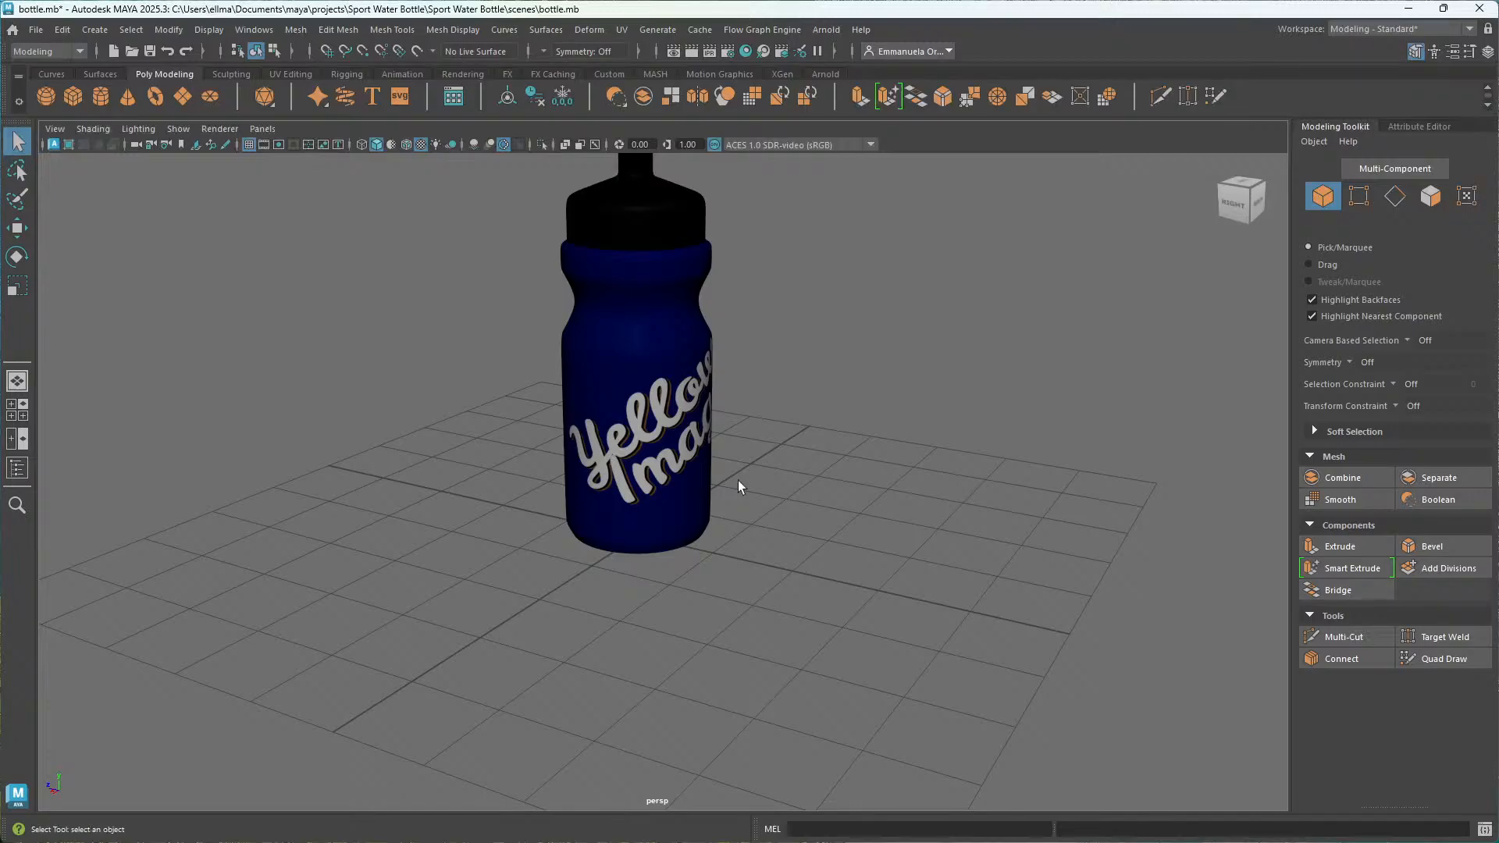
mouse_move(737, 484)
left_mouse_down("alt")
mouse_move(763, 495)
mouse_move(725, 509)
left_mouse_up("alt")
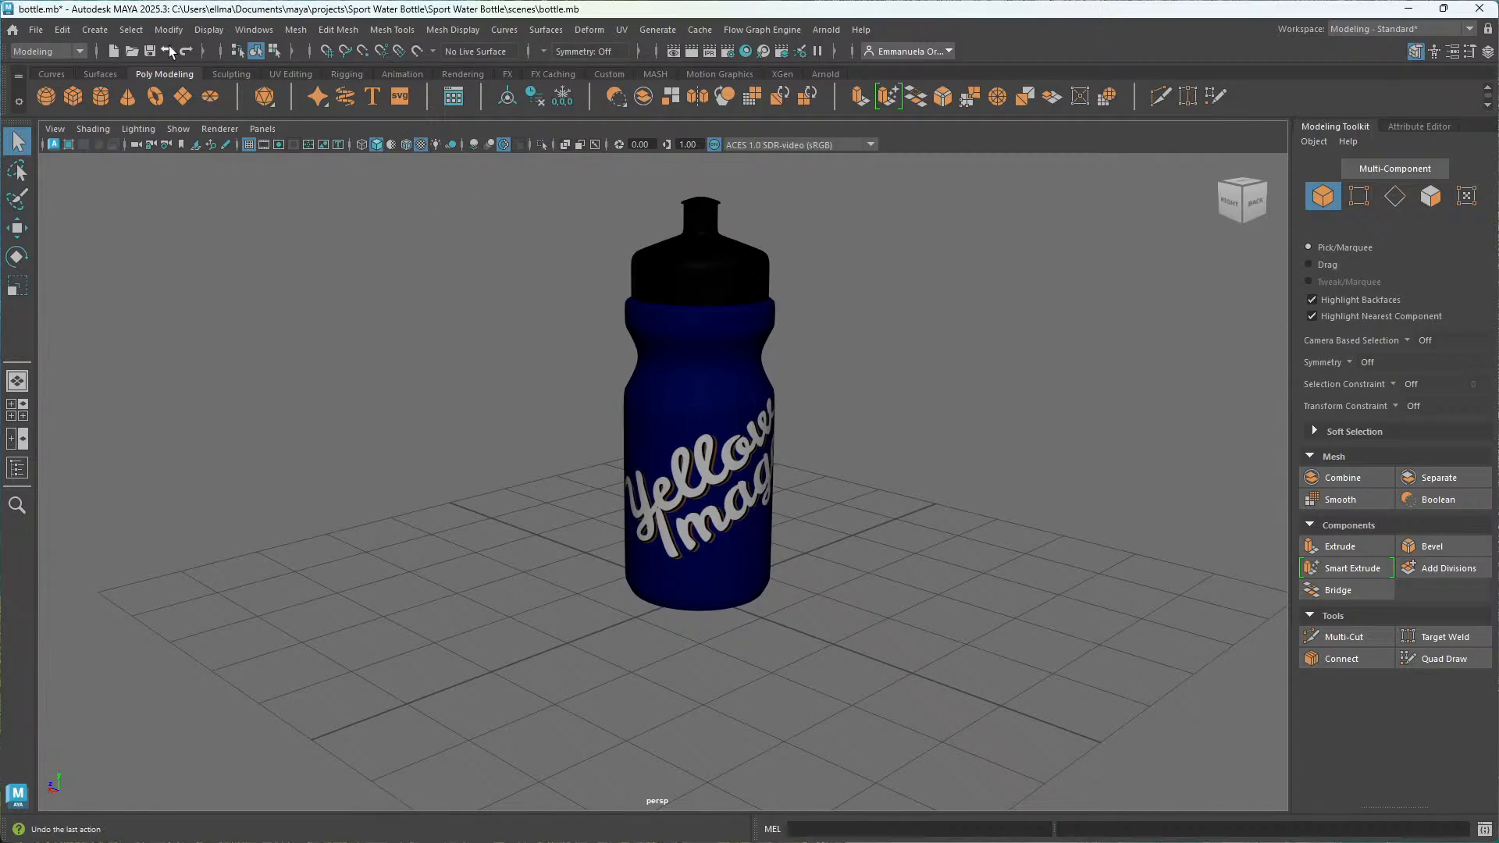
left_click(268, 31)
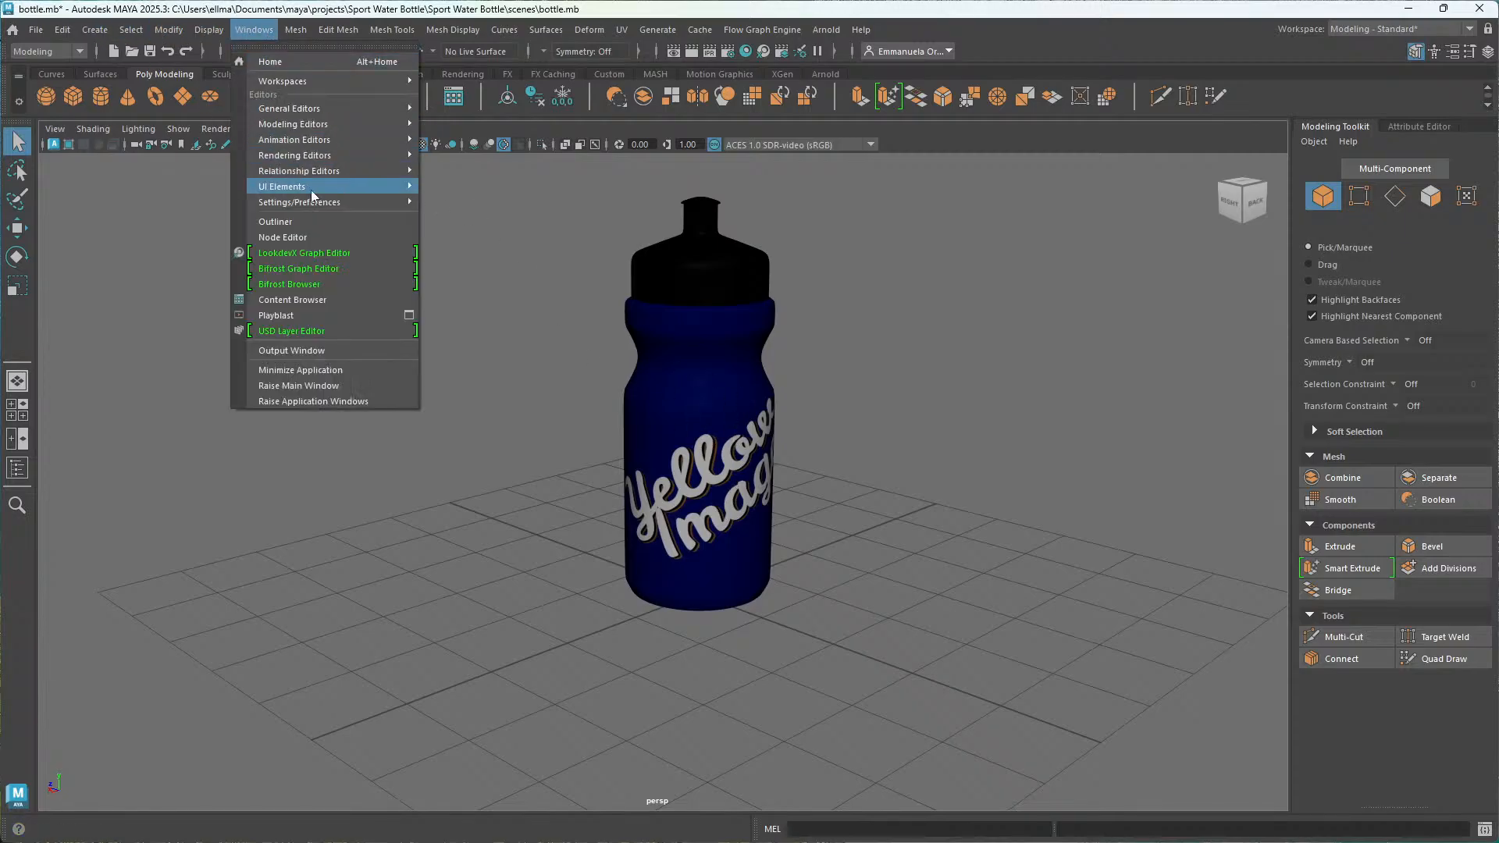
mouse_move(315, 201)
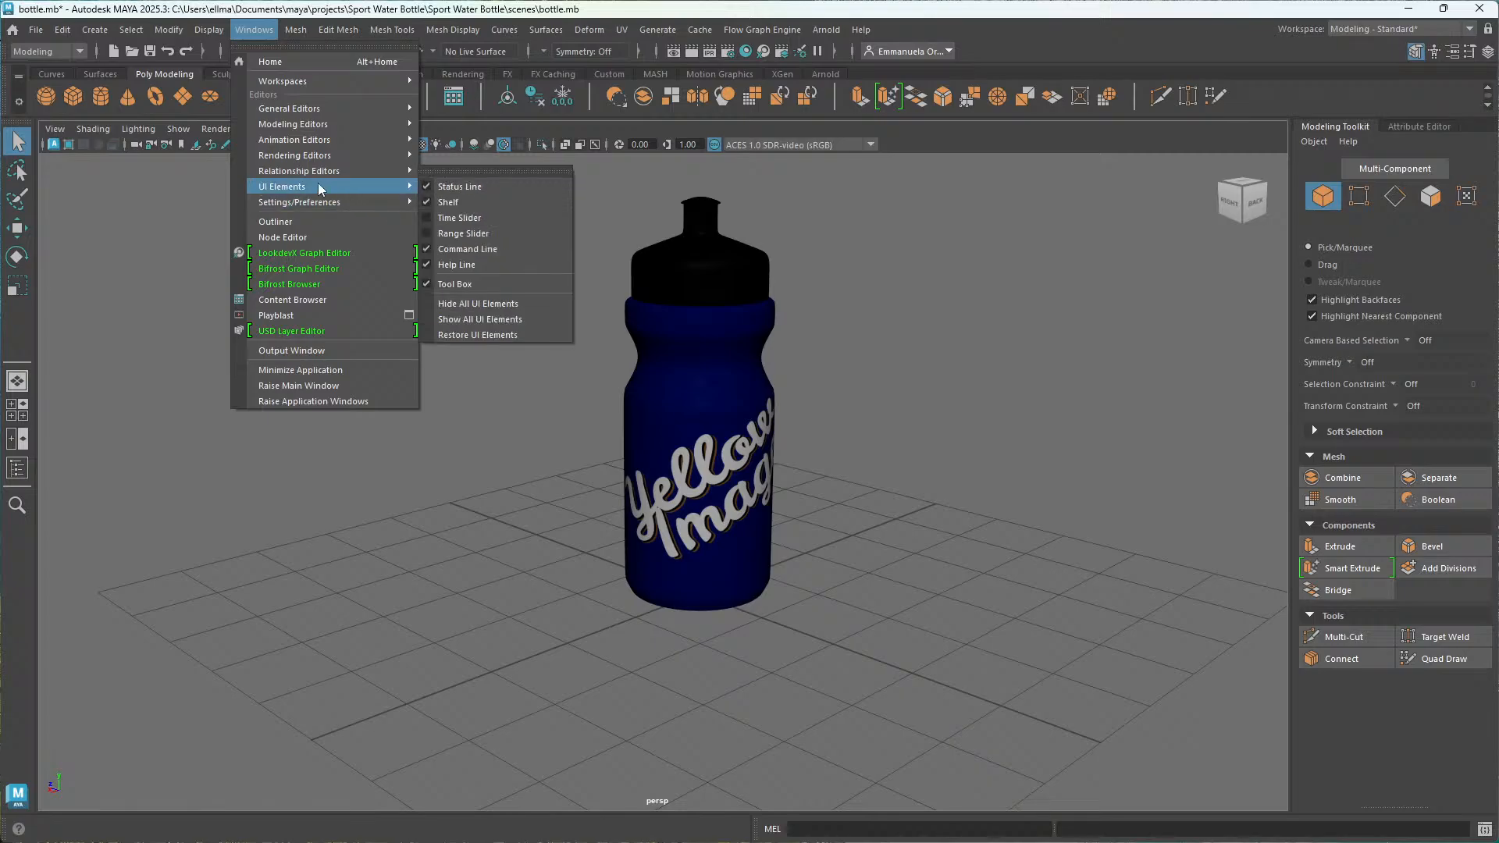
mouse_move(312, 107)
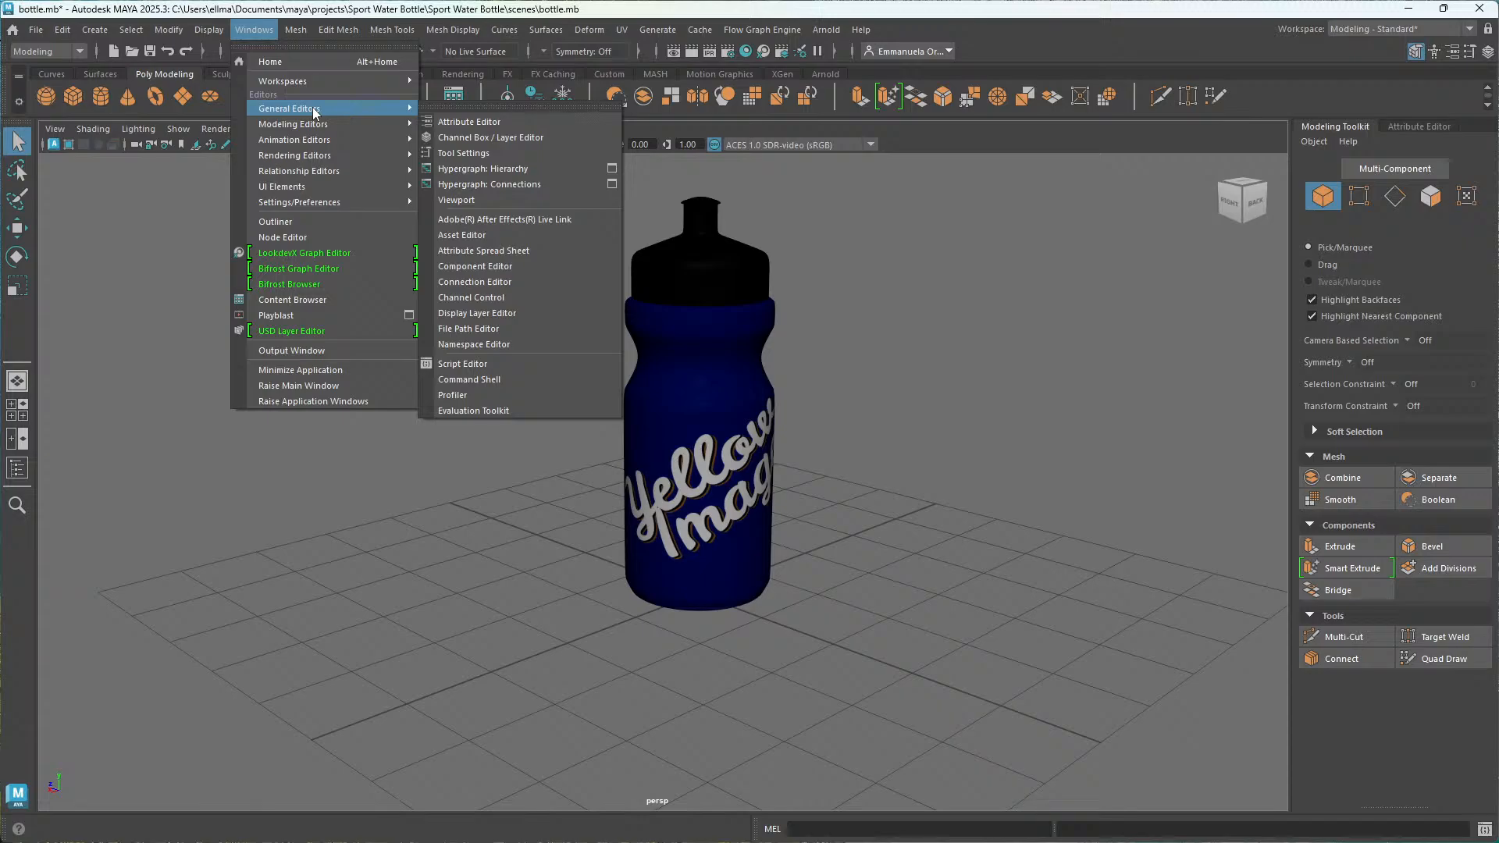
left_click(485, 329)
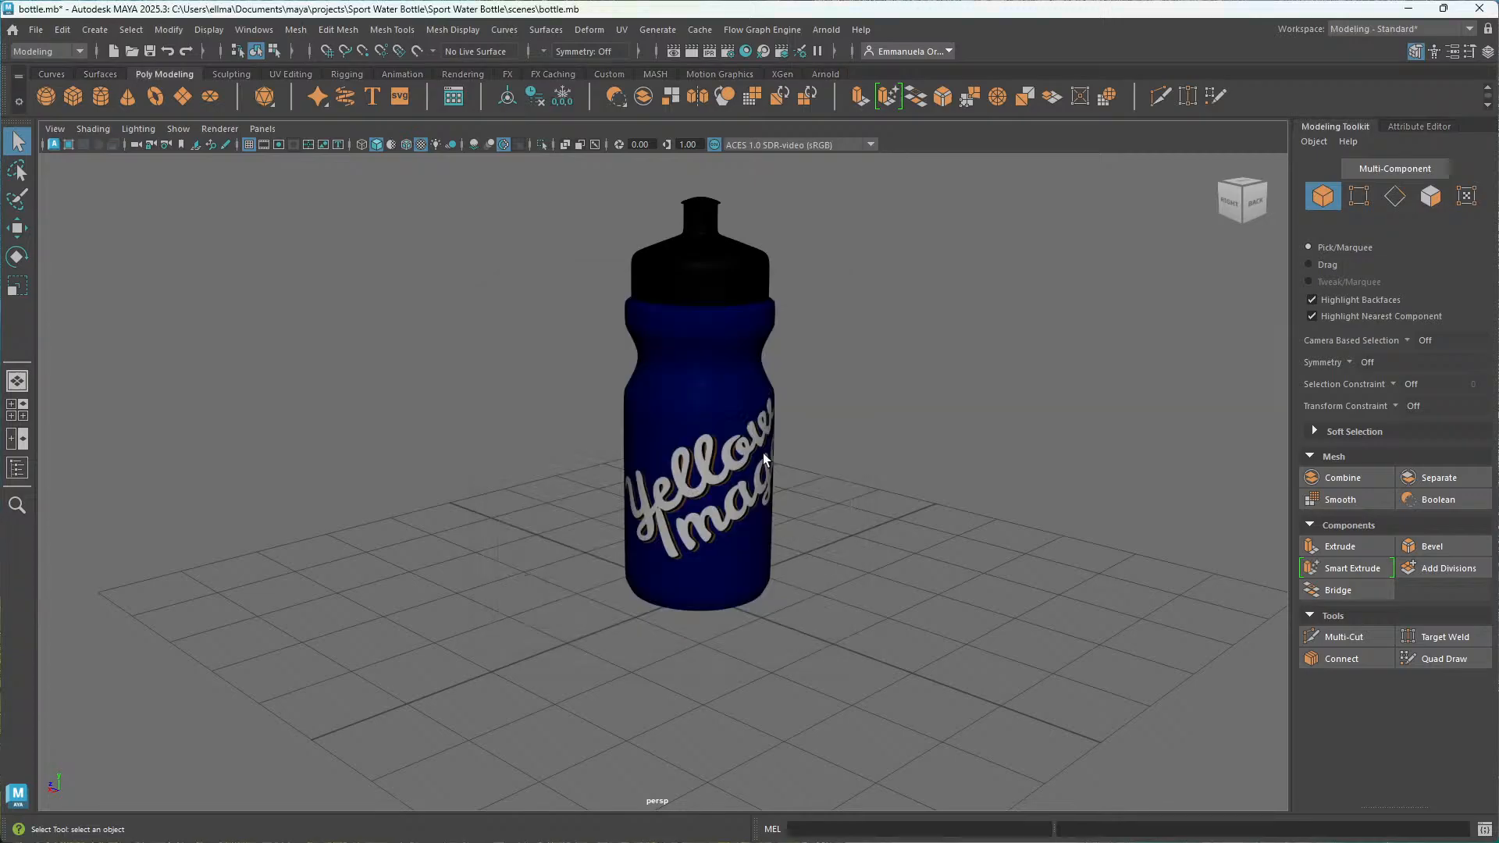
left_click_drag(762, 453, 769, 512, "alt")
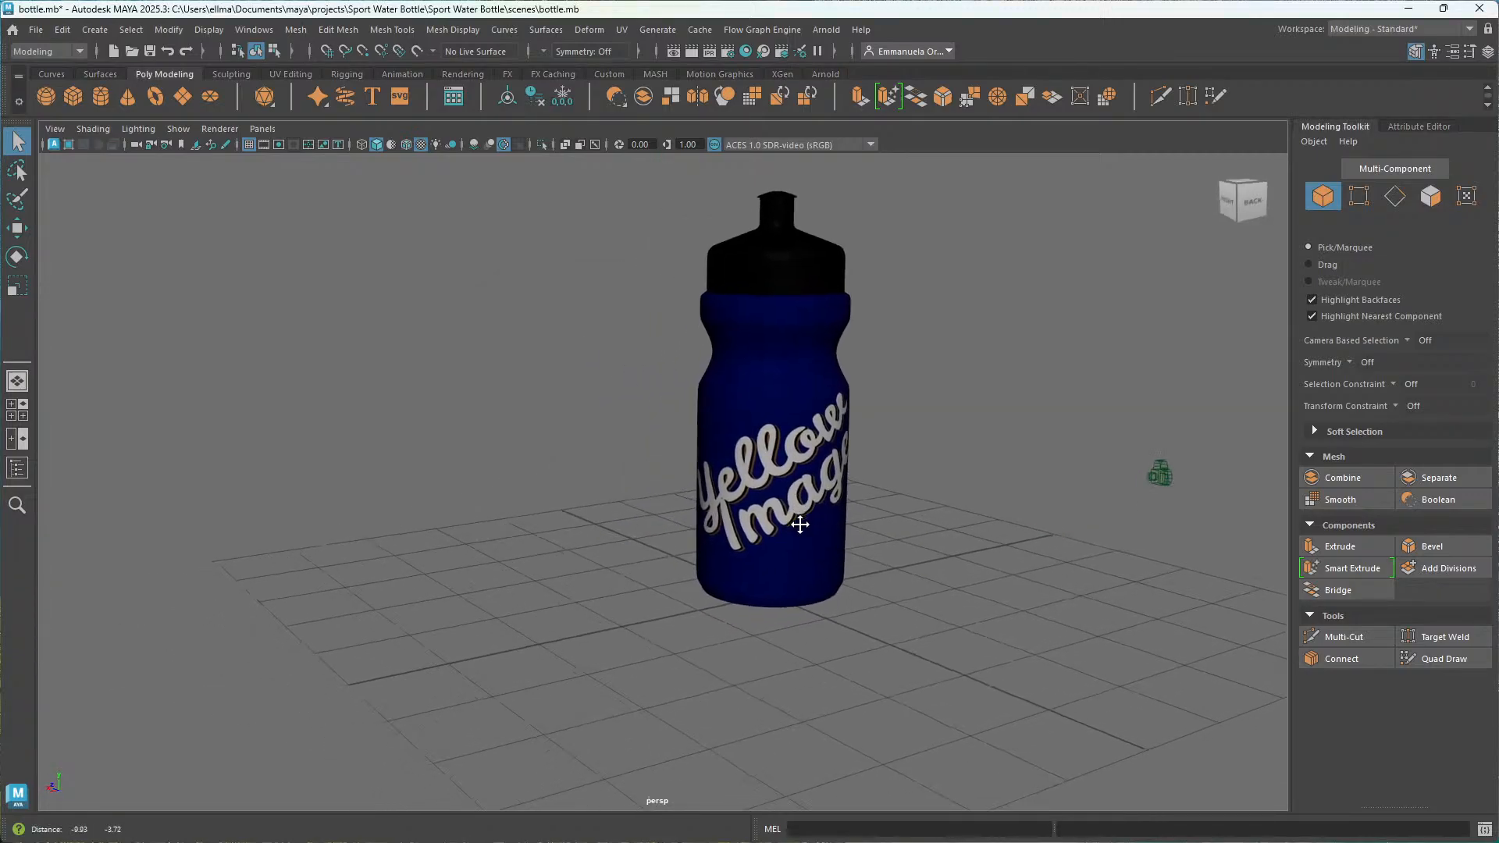
left_click_drag(886, 498, 821, 505, "alt")
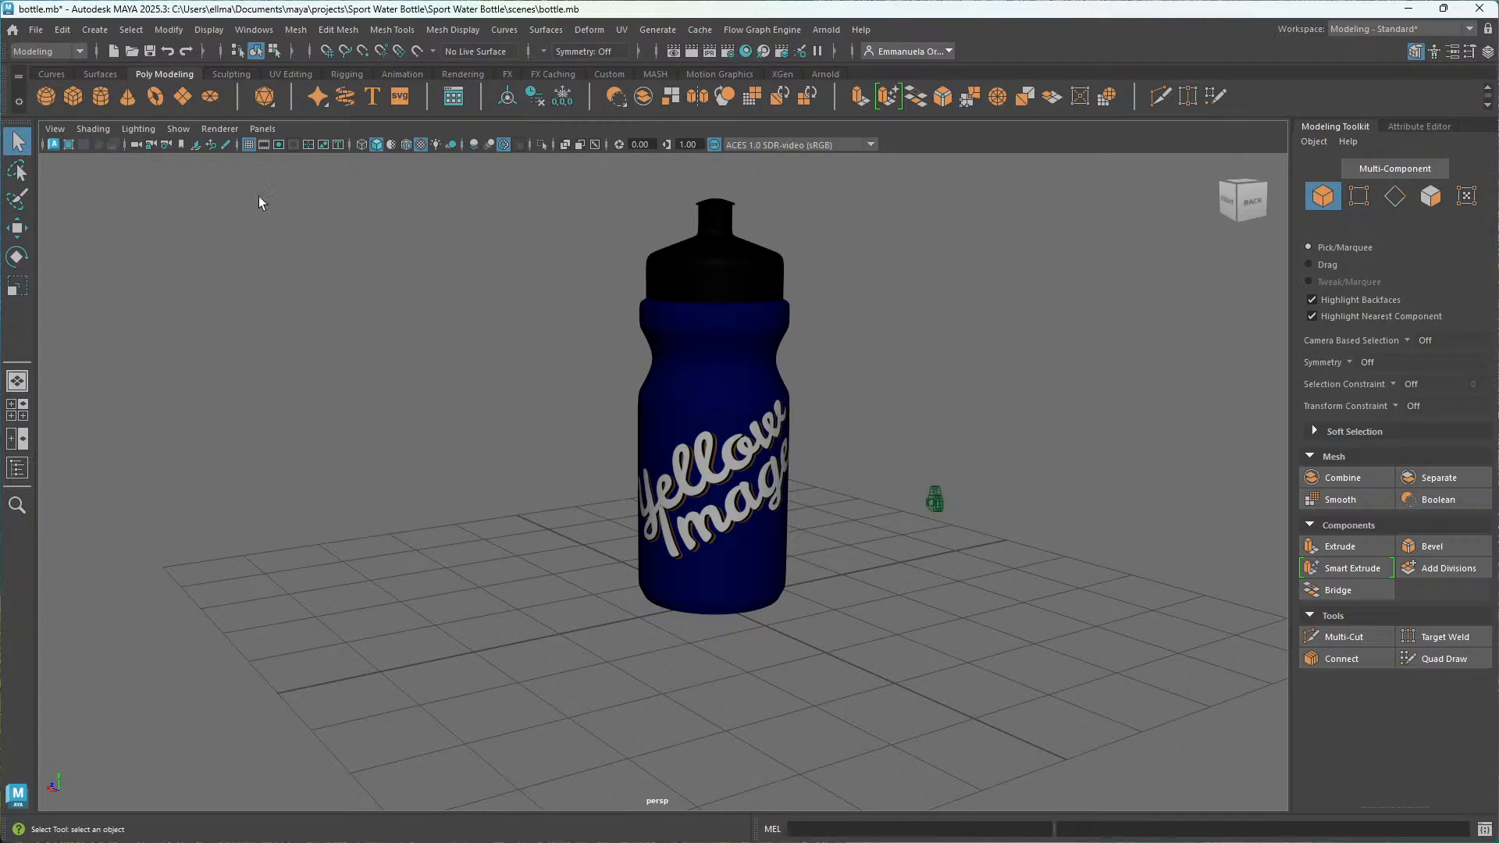
left_click(219, 128)
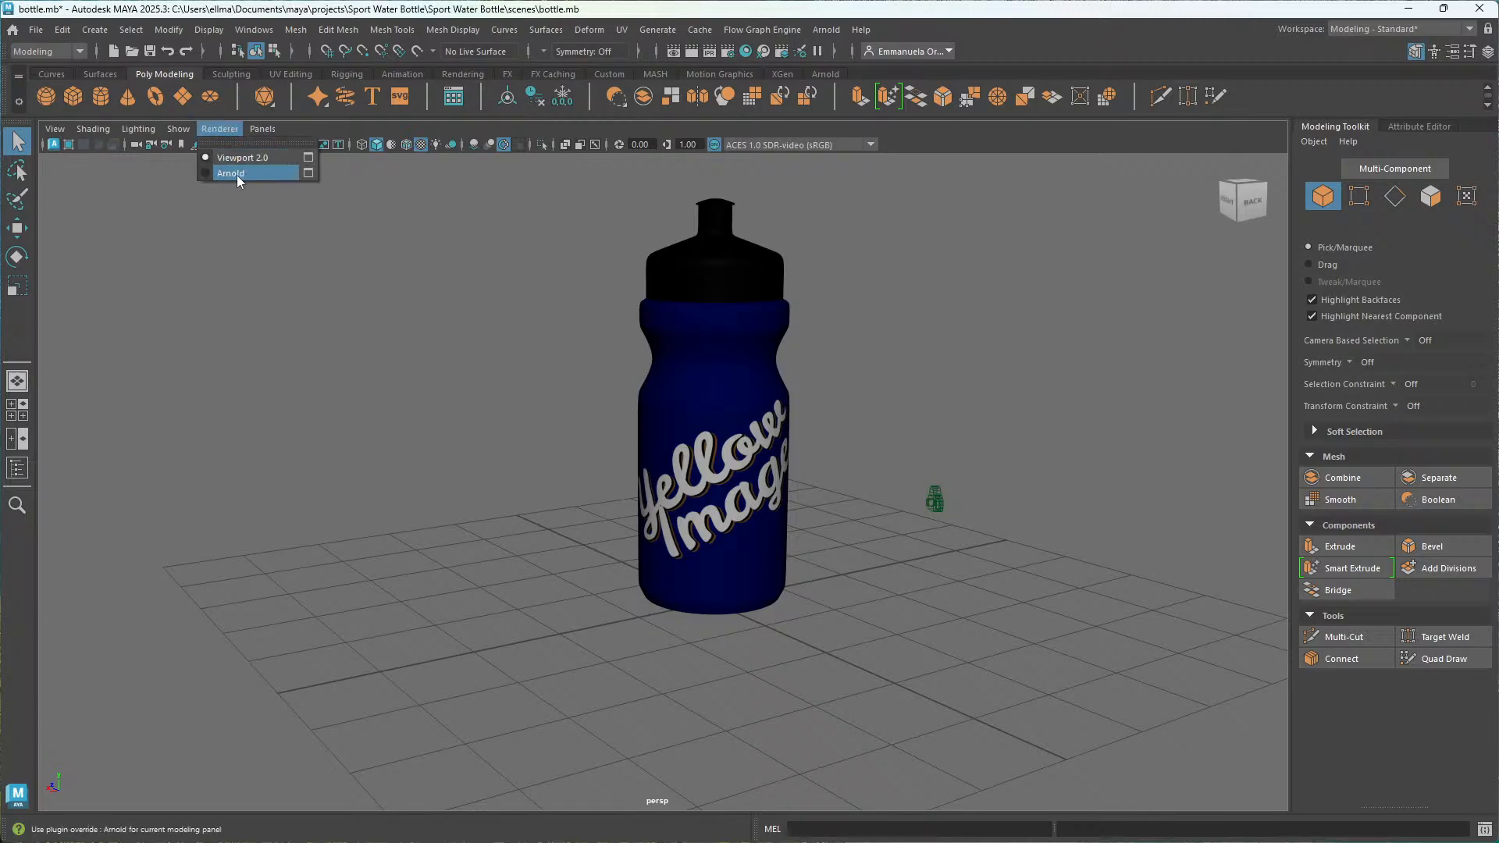
left_click(878, 312)
left_click(872, 313)
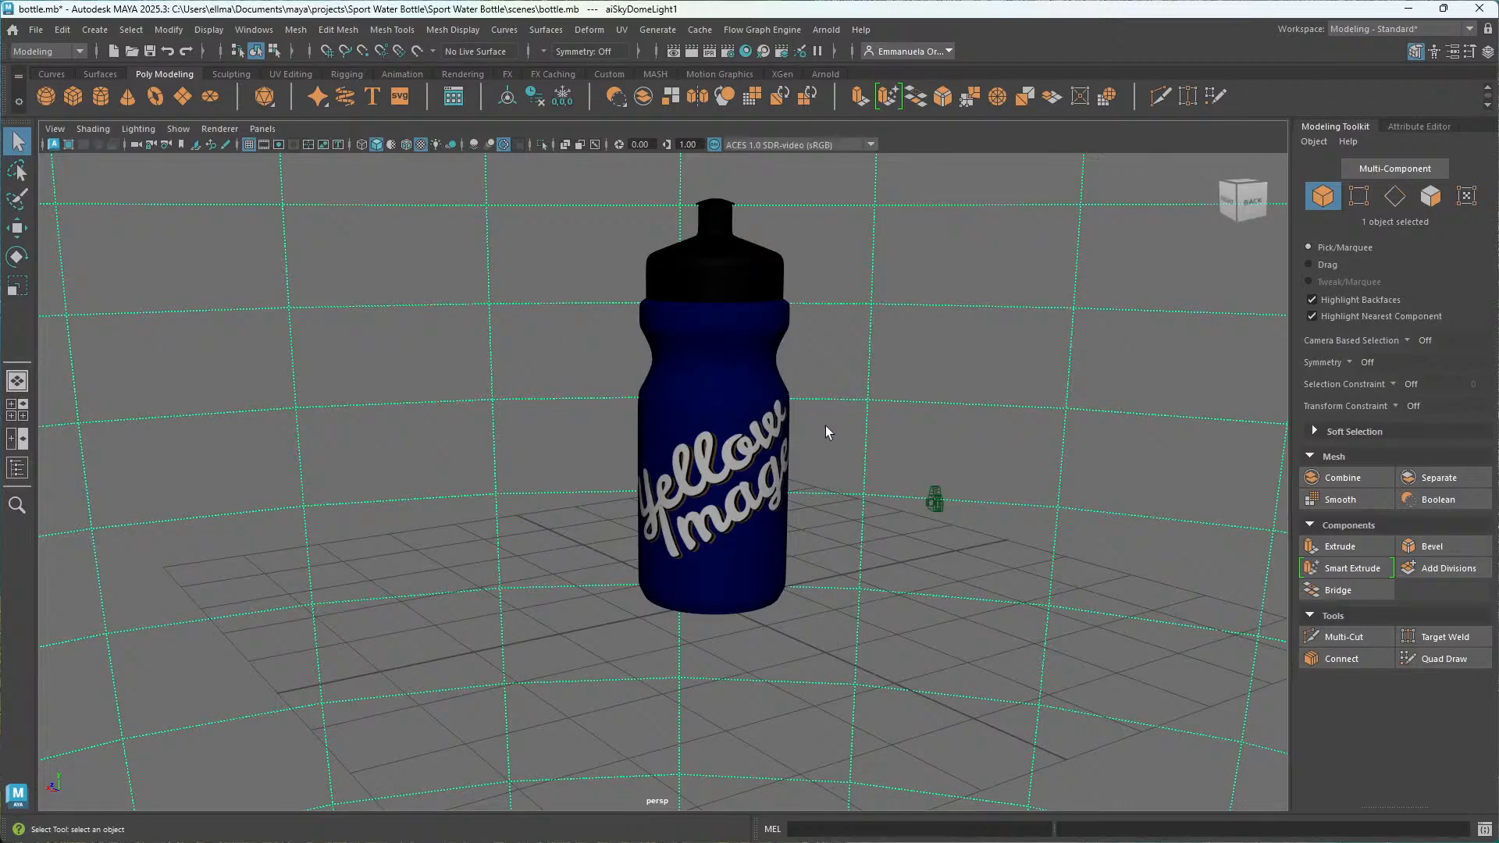
Select the bottle's cap and frame the whole bottle together with the area light above it.
left_click(719, 284)
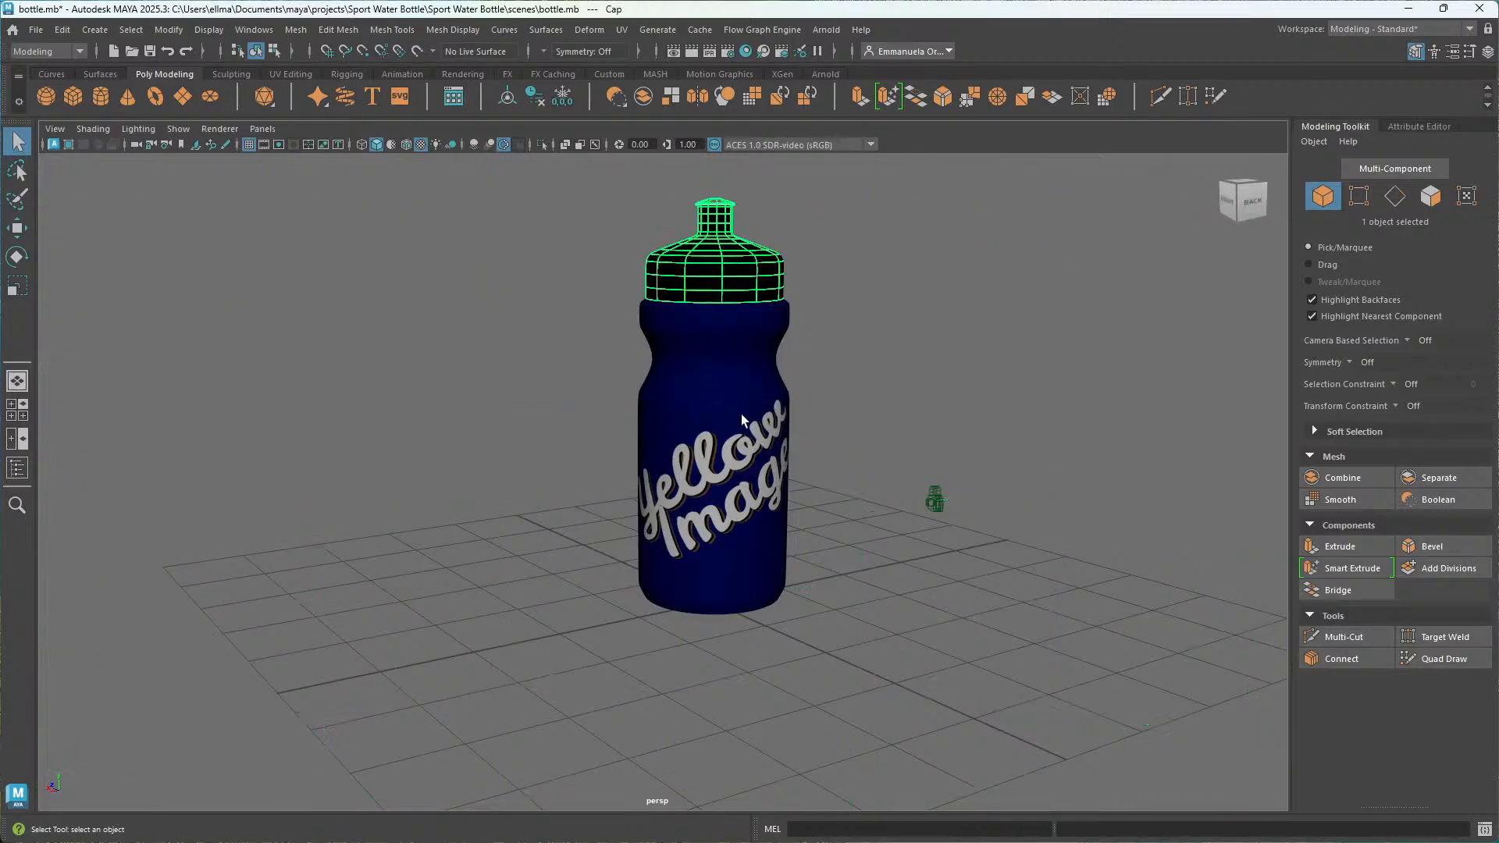
mouse_move(754, 445)
left_mouse_down("alt")
mouse_move(776, 425)
mouse_move(741, 444)
left_mouse_up("alt")
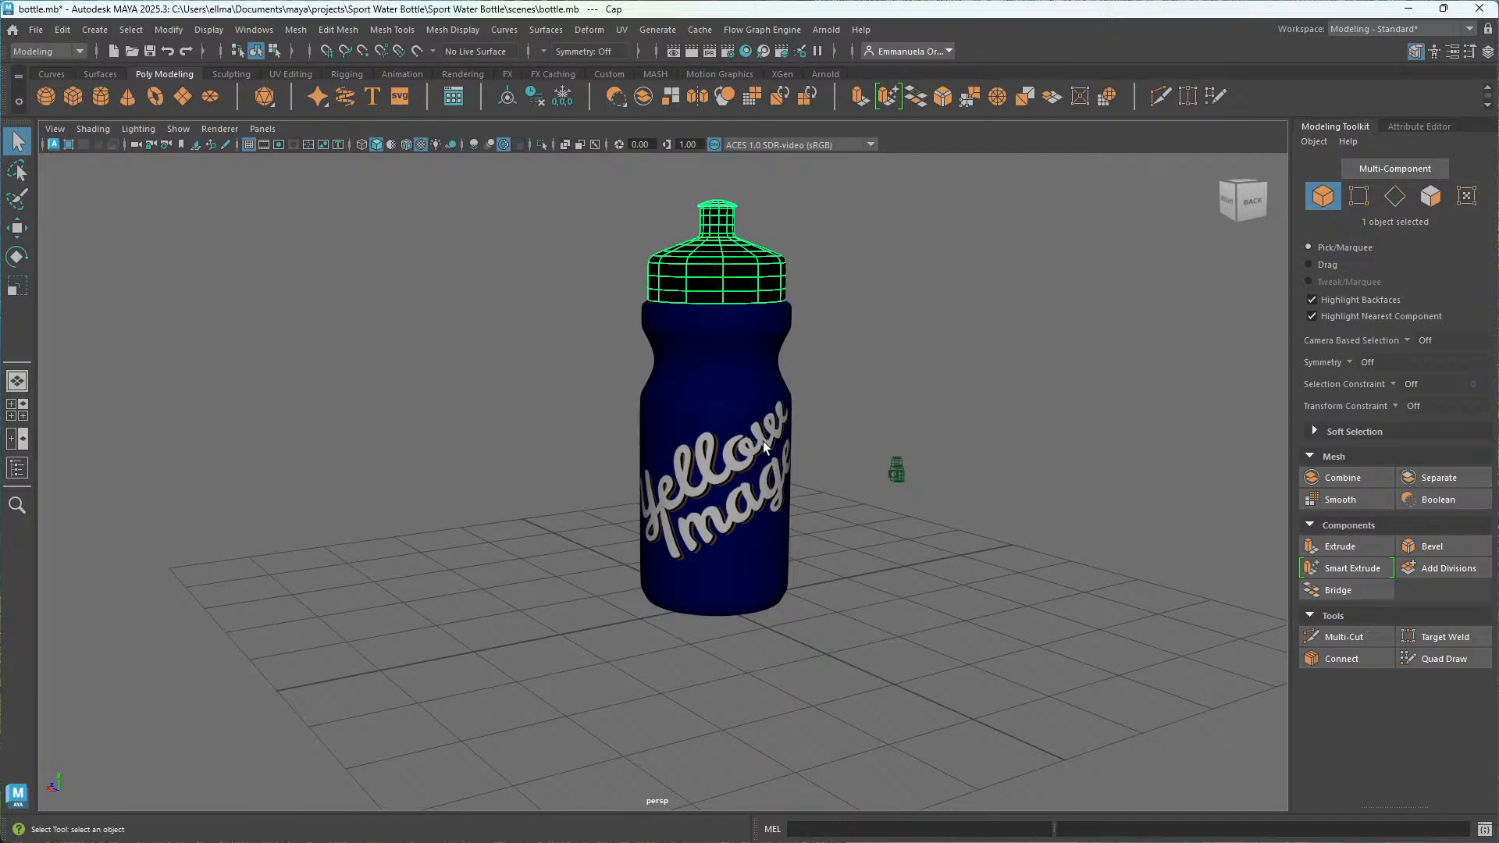
middle_click_drag(762, 441, 756, 463, "alt")
left_click_drag(759, 464, 718, 499, "alt")
scroll(751, 396, "down", 3)
right_click_drag(718, 461, 742, 519, "alt")
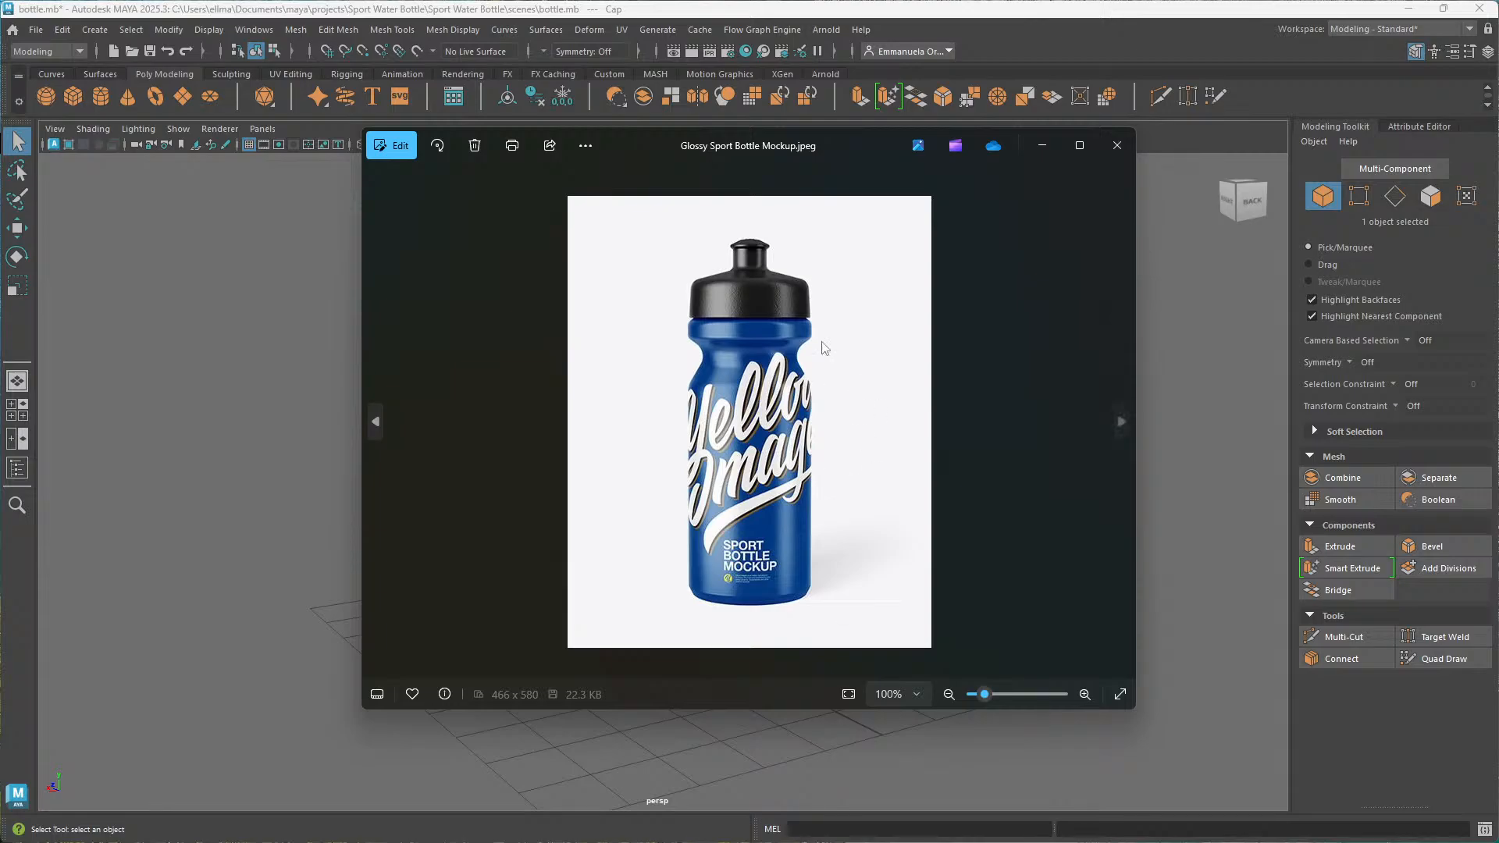
Compare the reference picture Glossy Sport Bottle Mockup.jpeg with the bottle model, closing the picture after viewing it.
left_click_drag(869, 144, 845, 167)
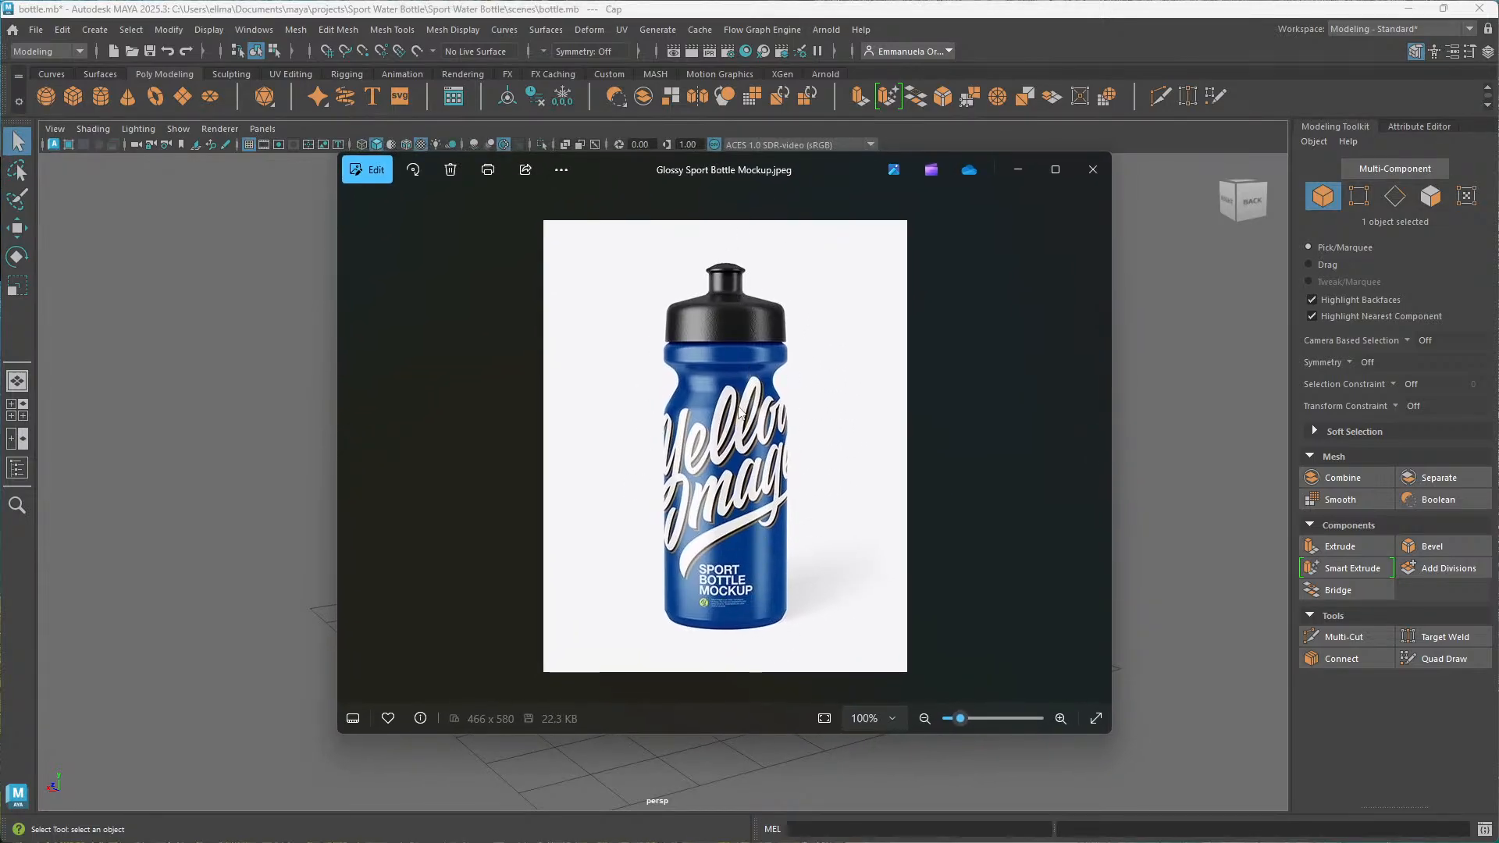
left_click(983, 185)
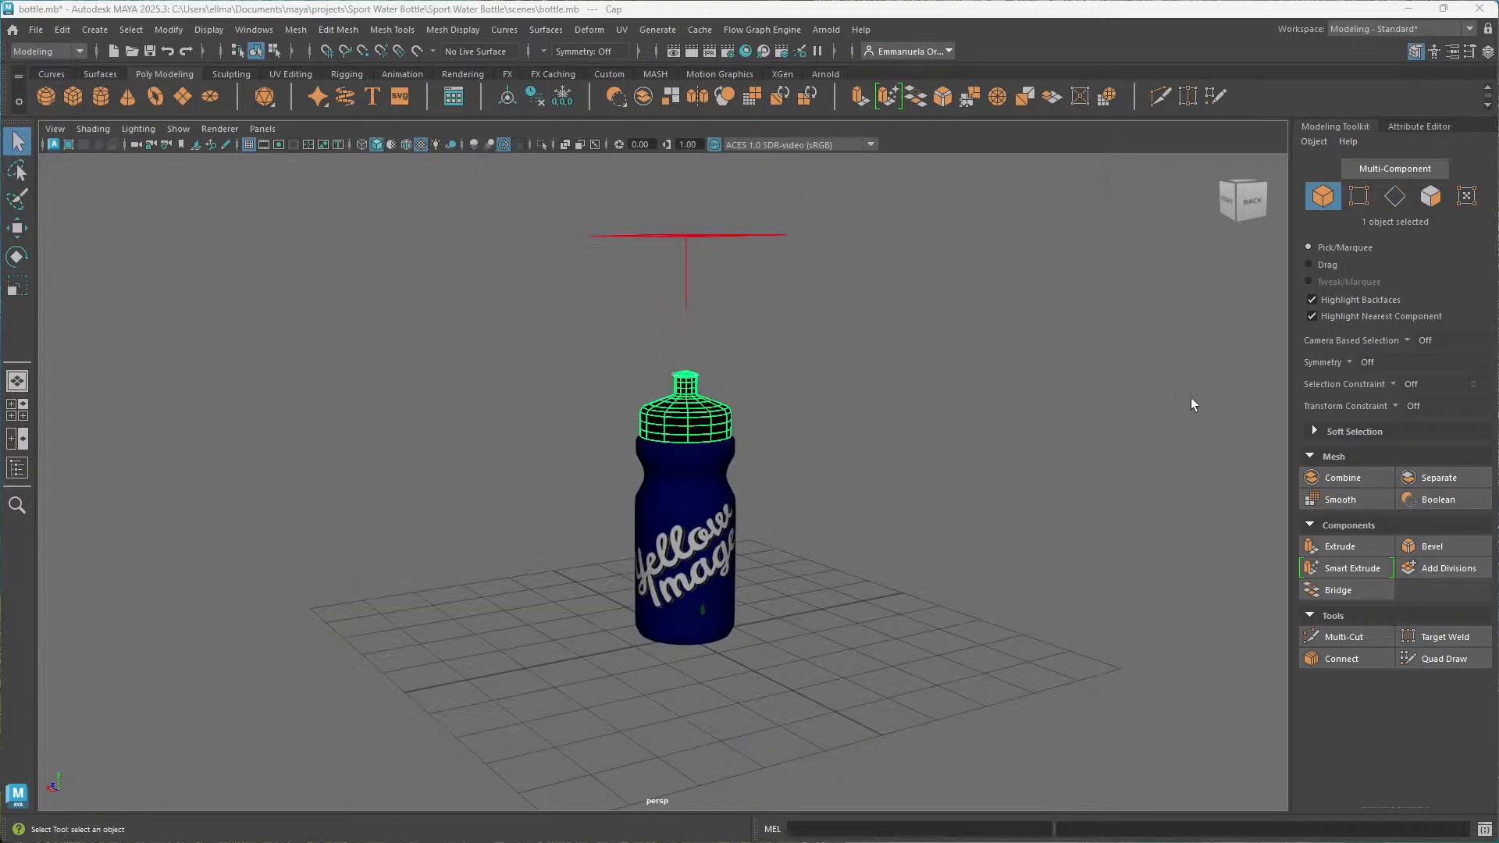
left_click_drag(1191, 403, 818, 464, "alt")
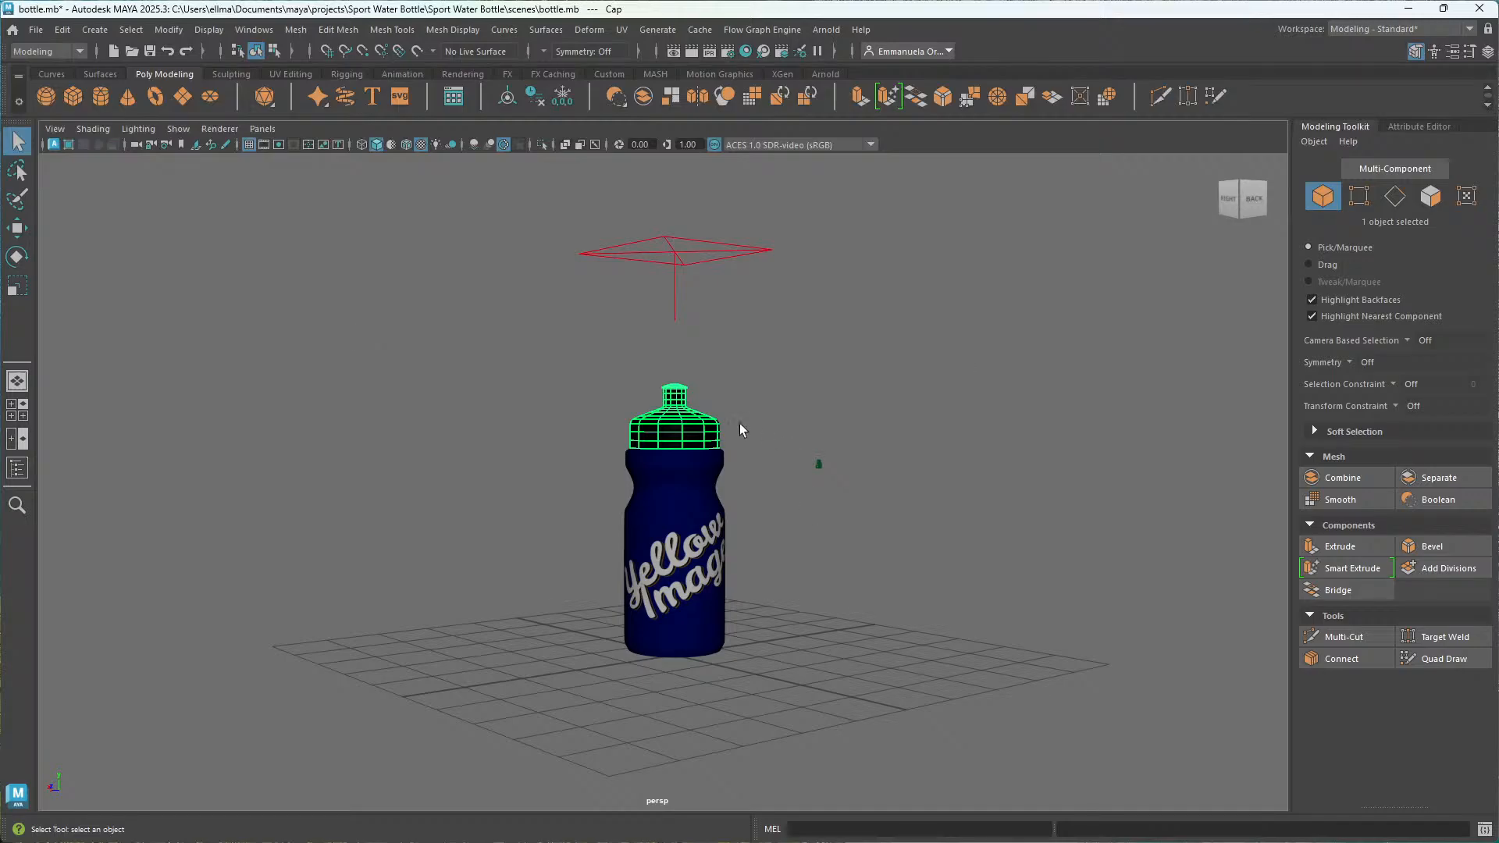
mouse_move(687, 513)
left_mouse_down("alt")
mouse_move(679, 502)
mouse_move(703, 509)
left_mouse_up("alt")
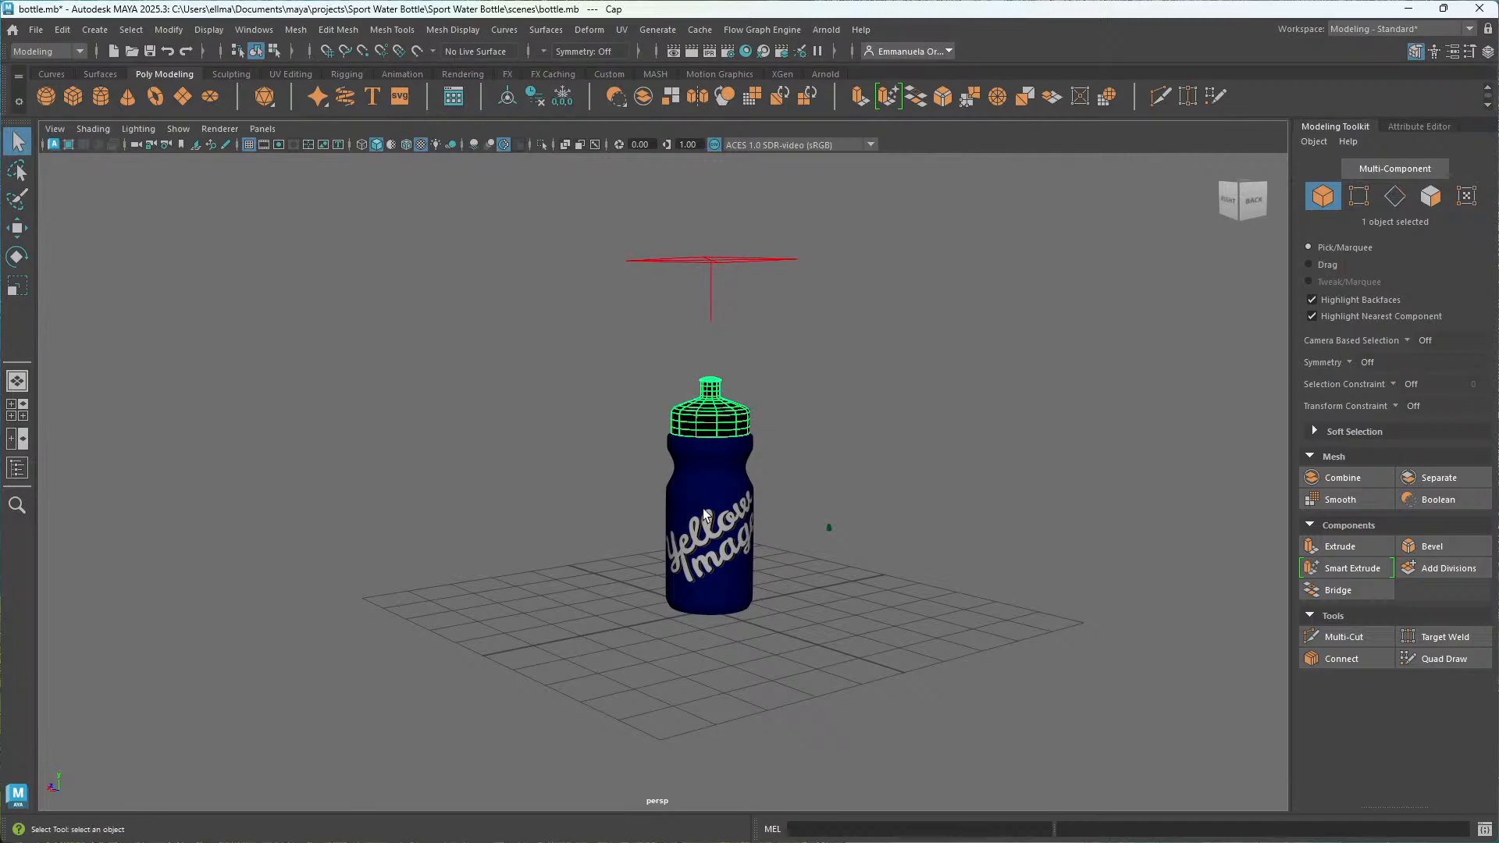
Preview the bottle scene in the viewport with the Arnold renderer from a slightly different angle, restoring Viewport 2.0 after viewing.
left_click(218, 130)
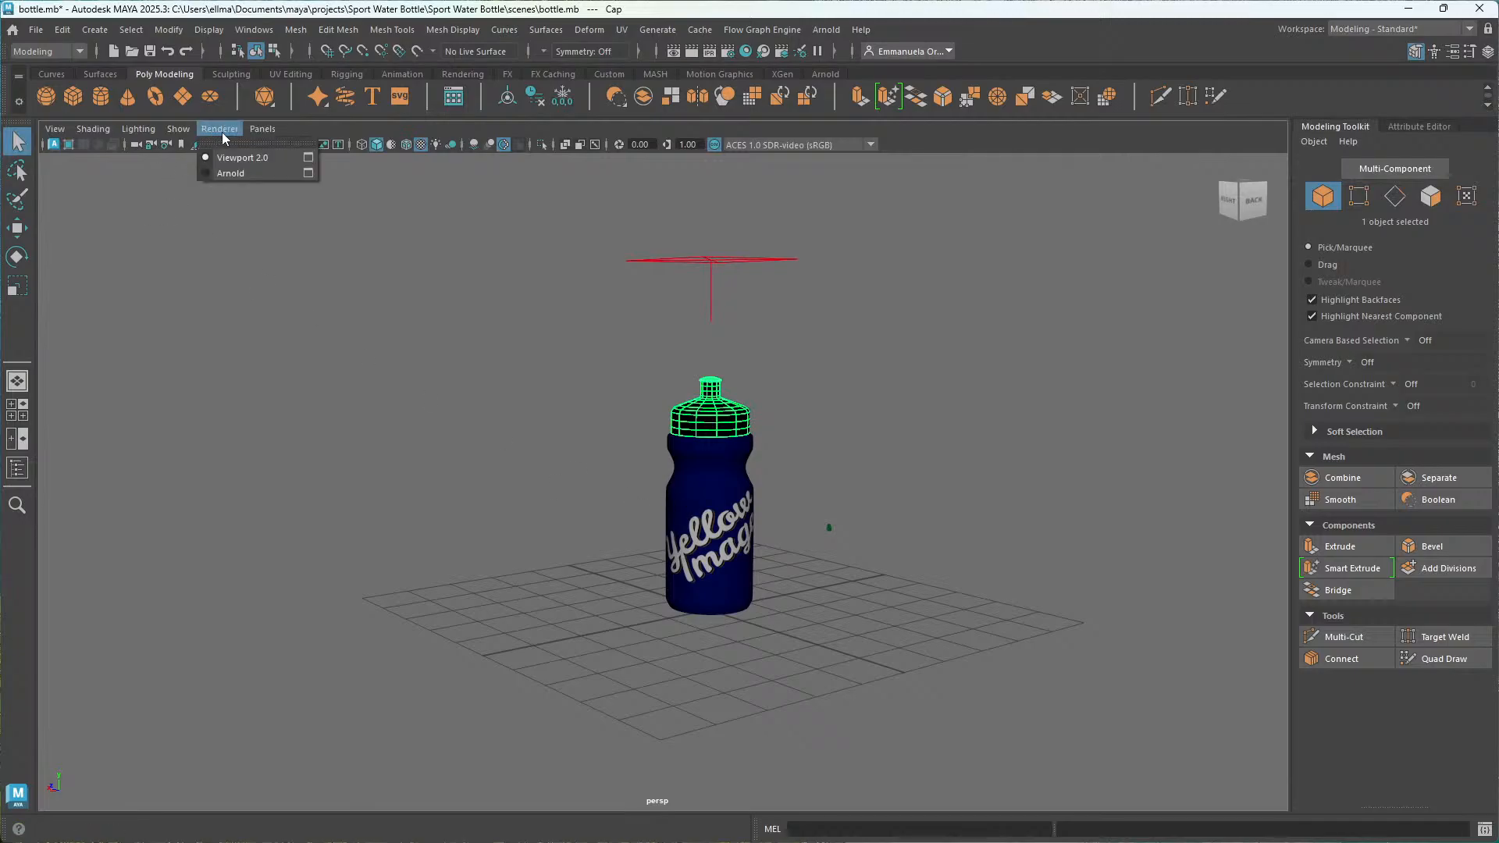
left_click(232, 171)
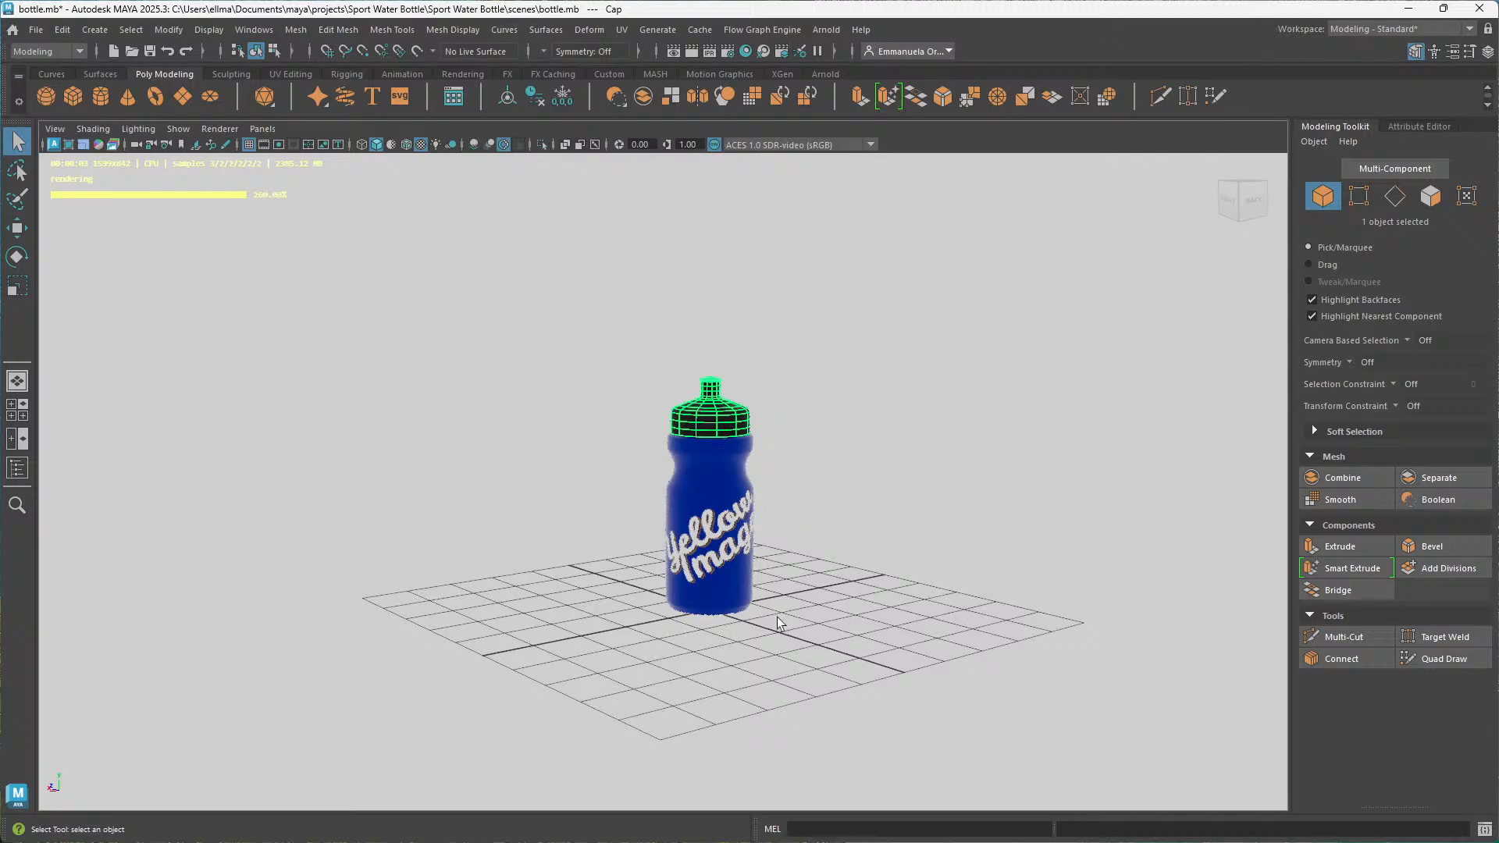
left_click_drag(756, 601, 683, 652, "alt")
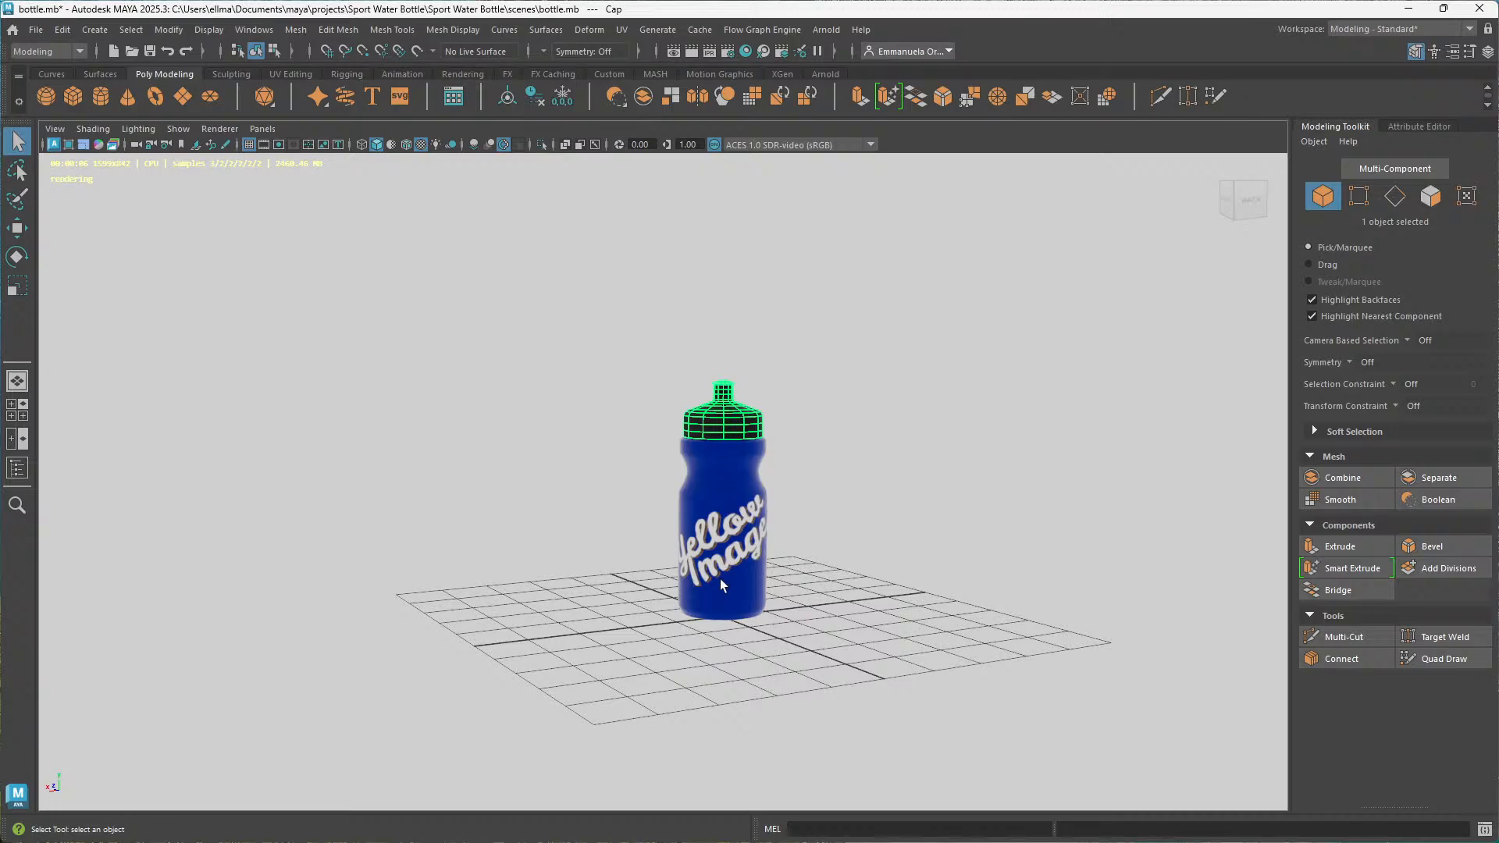
left_click(221, 130)
left_click(234, 154)
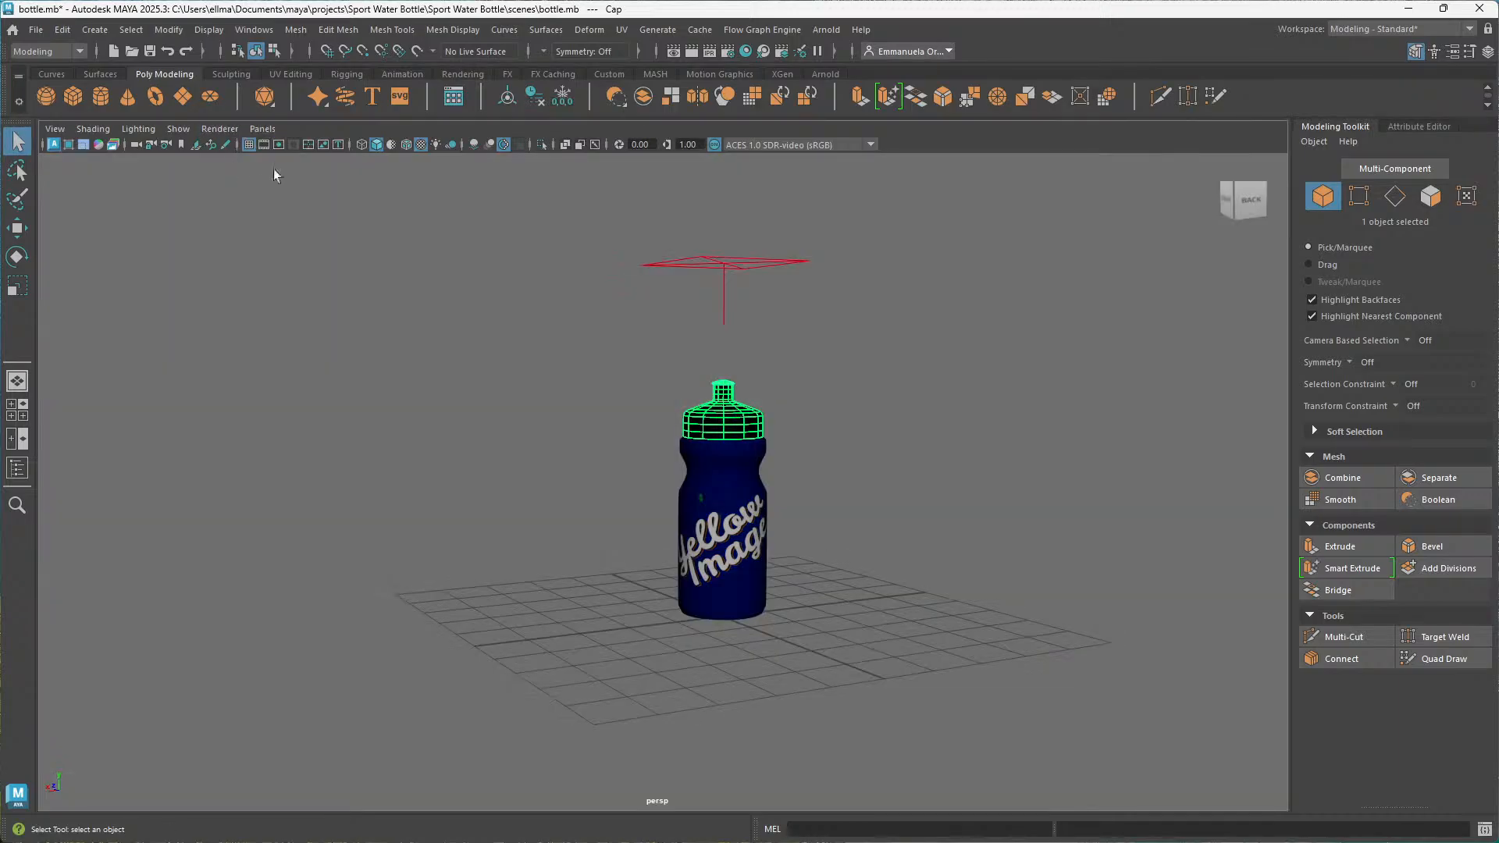
Look through Render_cam and tear off a copy of this view as a small floating window beside the bottle.
left_click(262, 128)
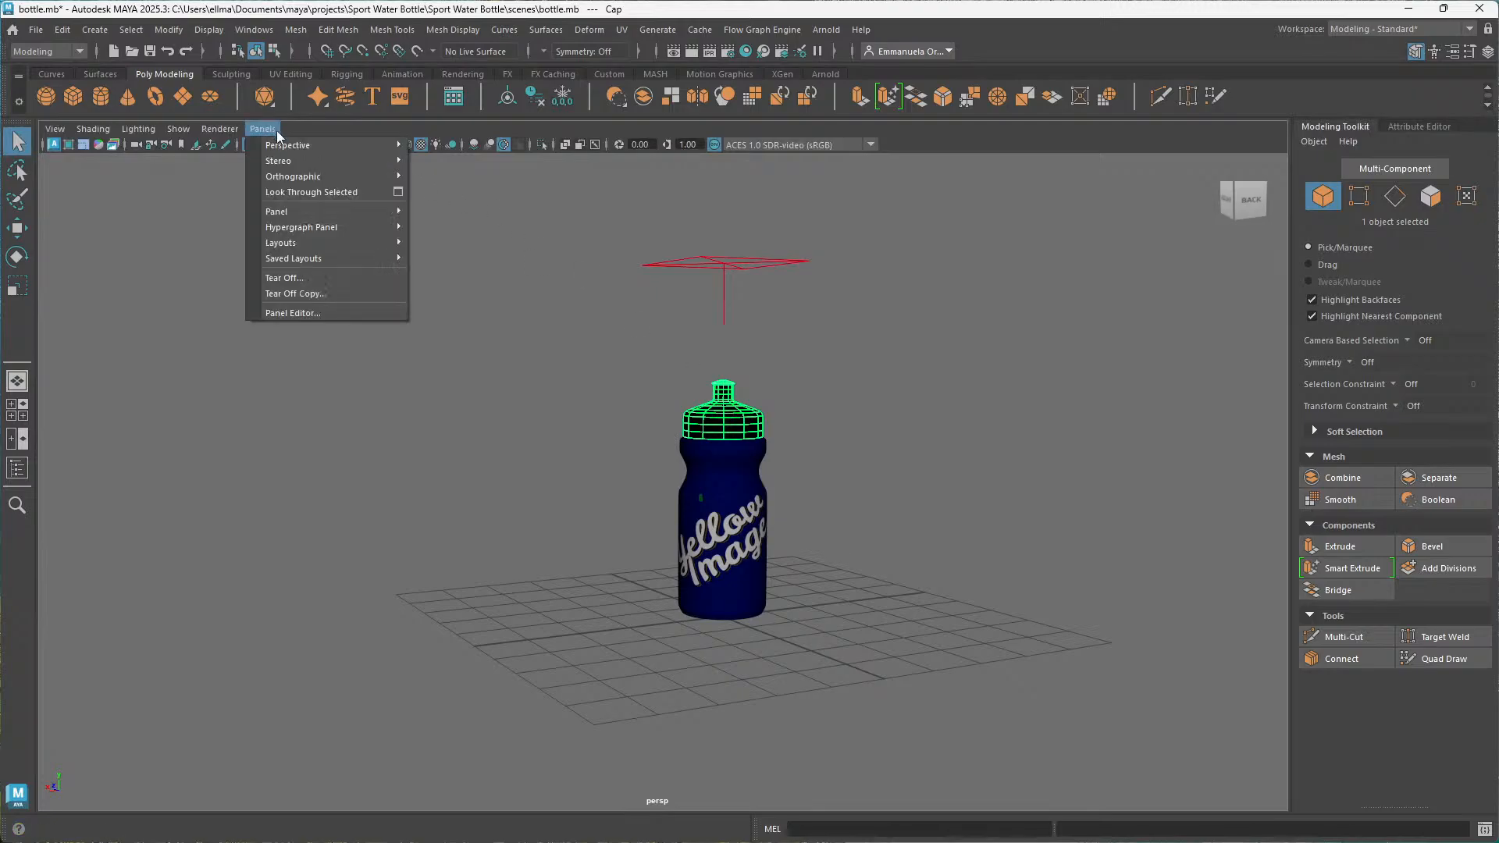
mouse_move(294, 145)
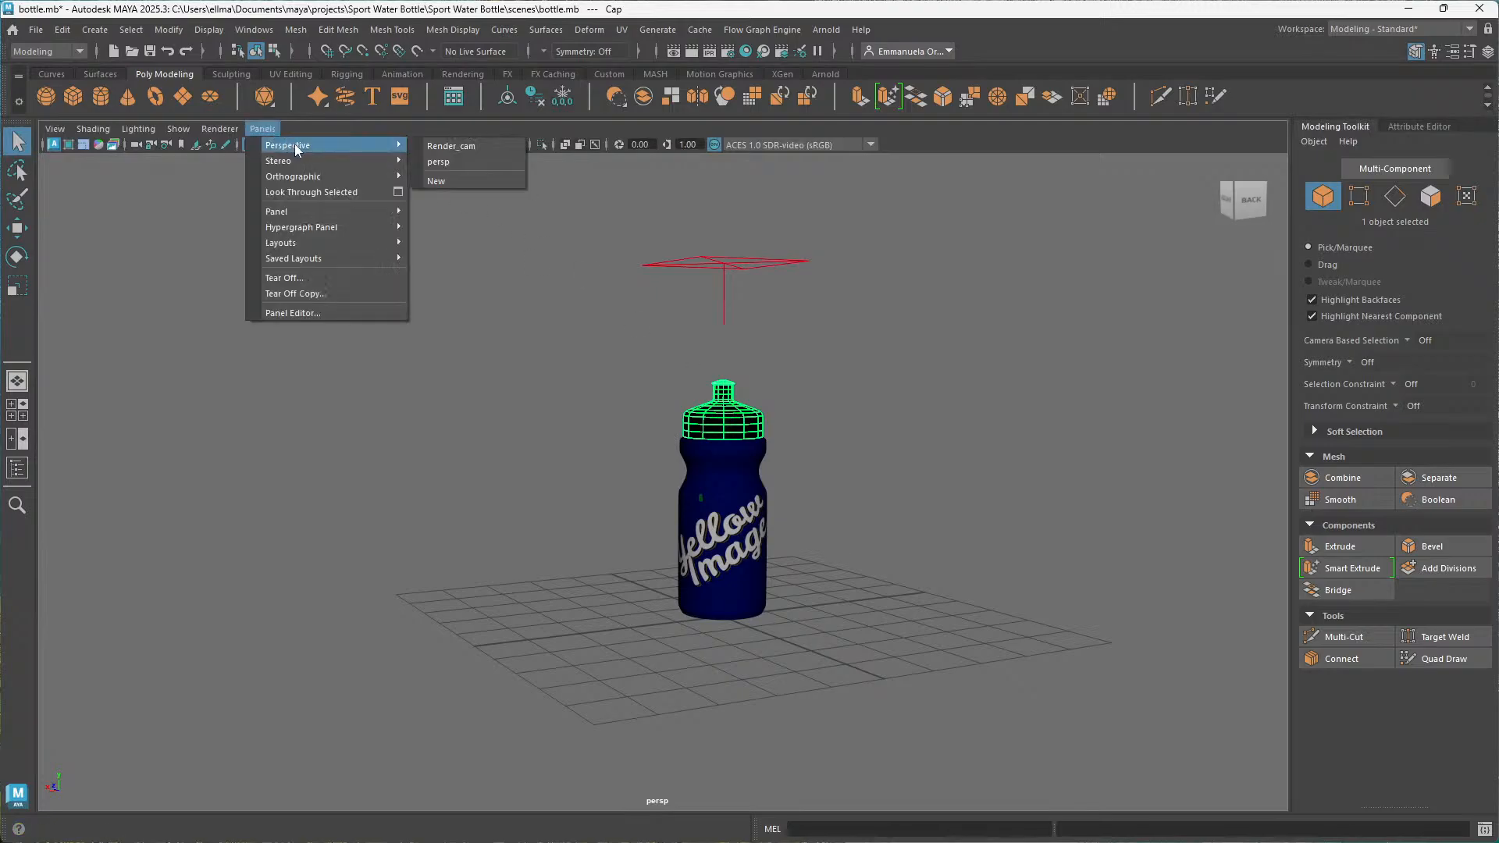
left_click(451, 145)
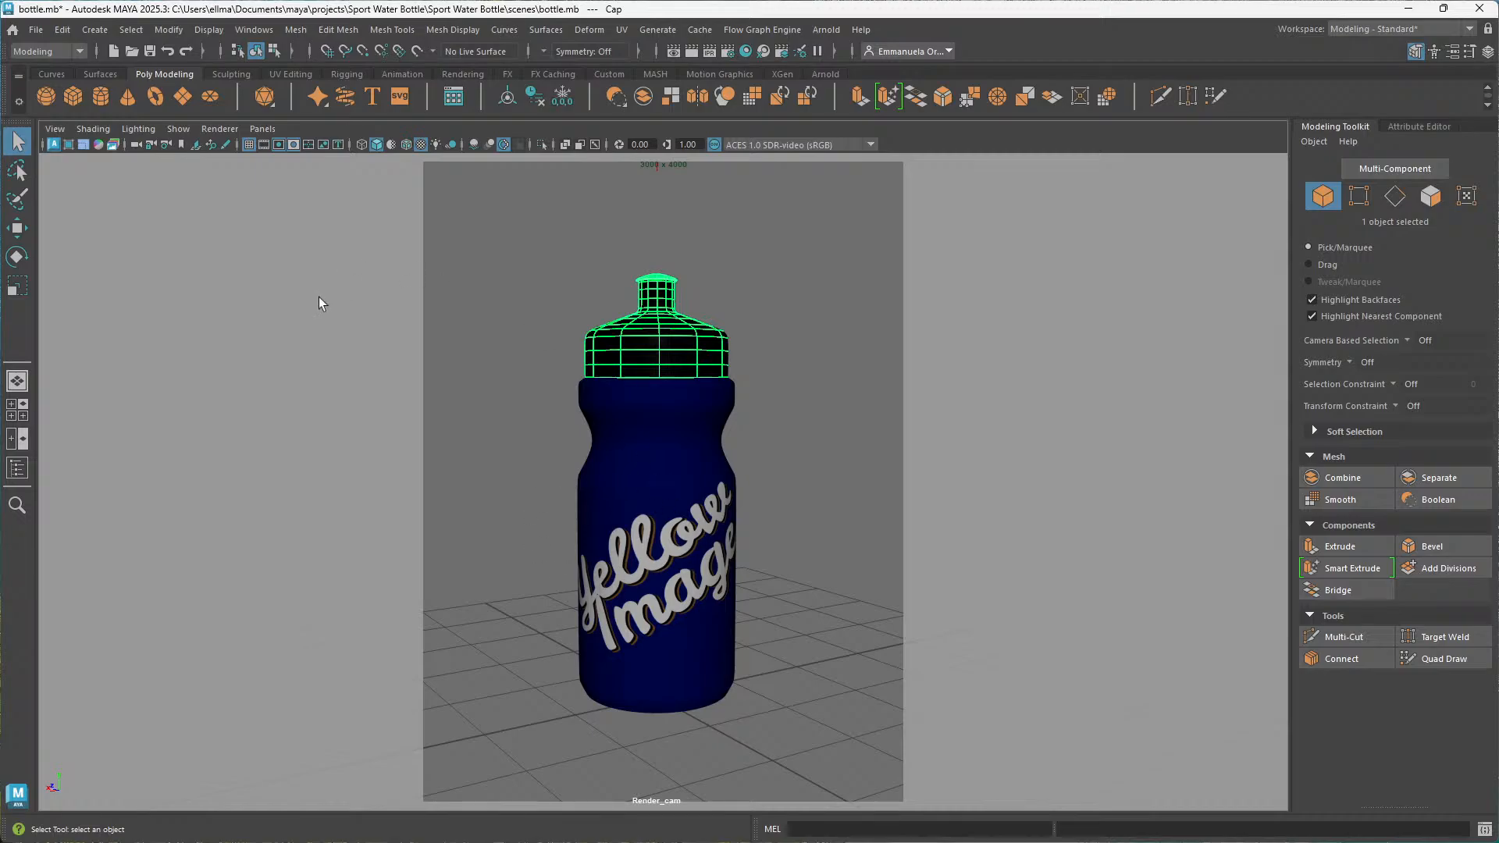
left_click(260, 130)
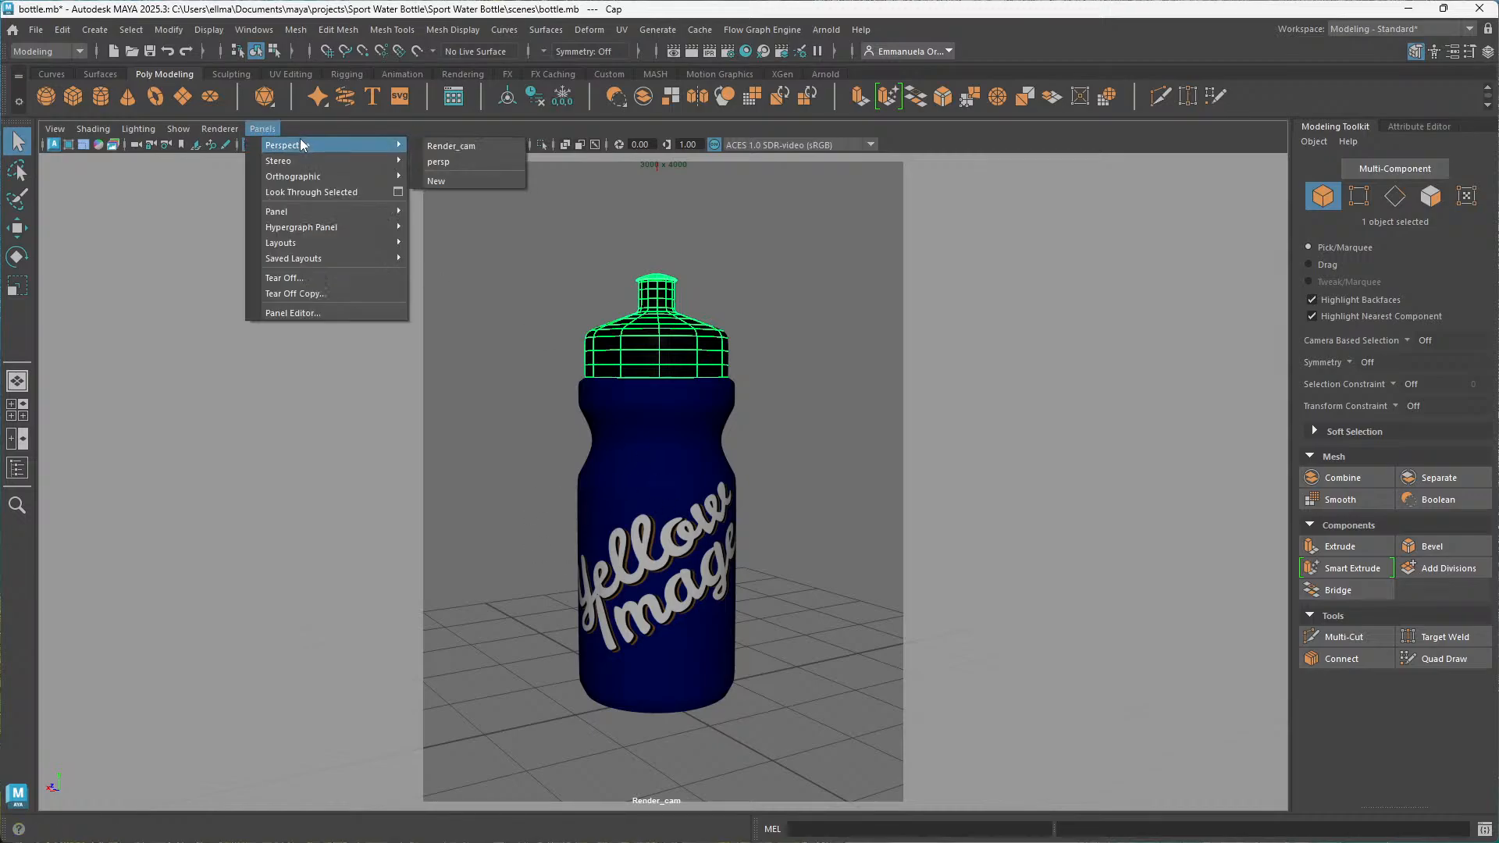
left_click(312, 293)
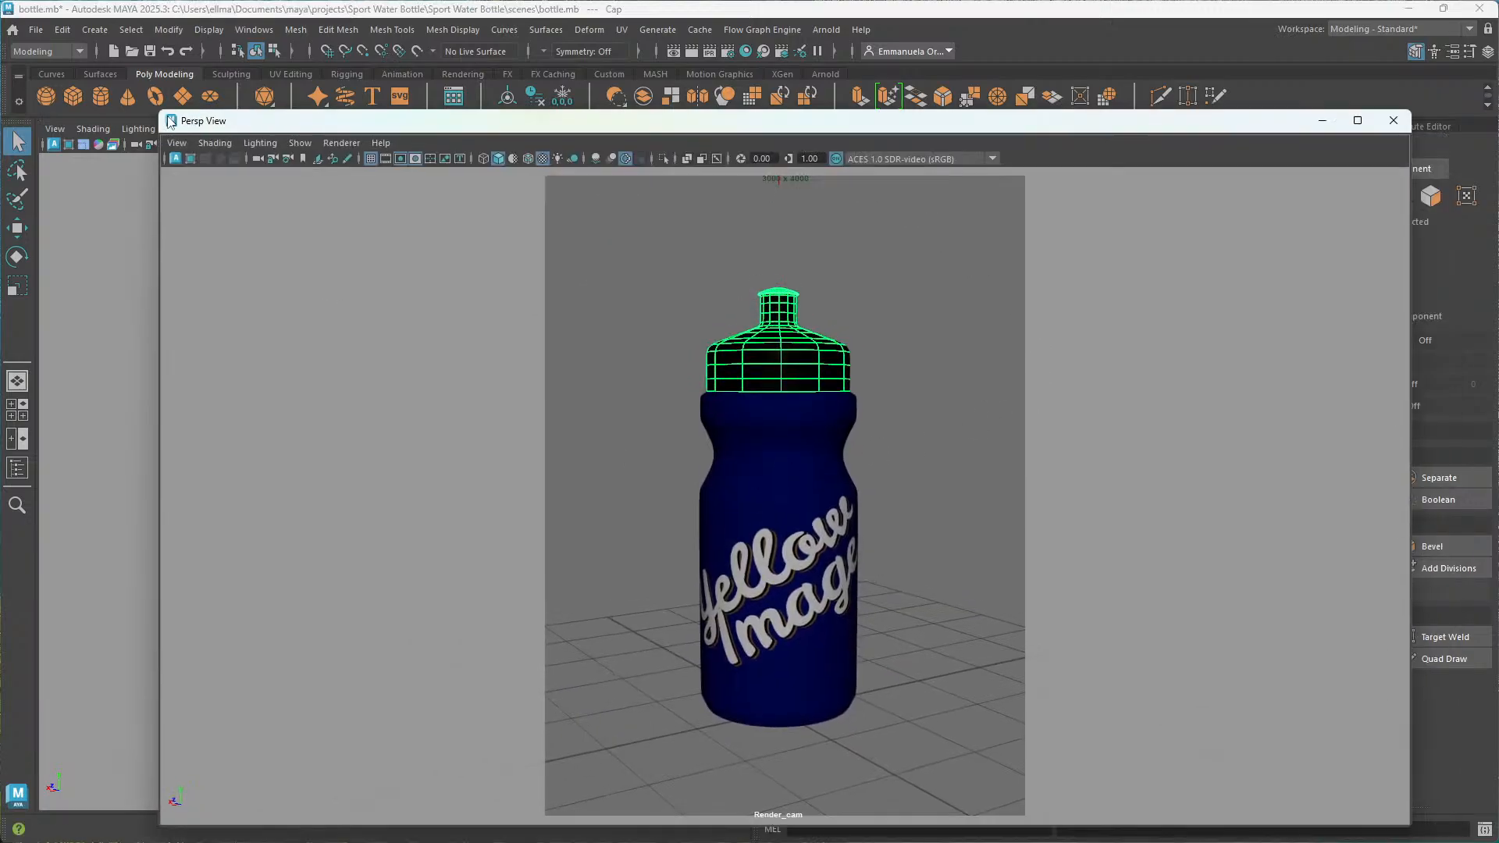
left_click_drag(170, 121, 1133, 193)
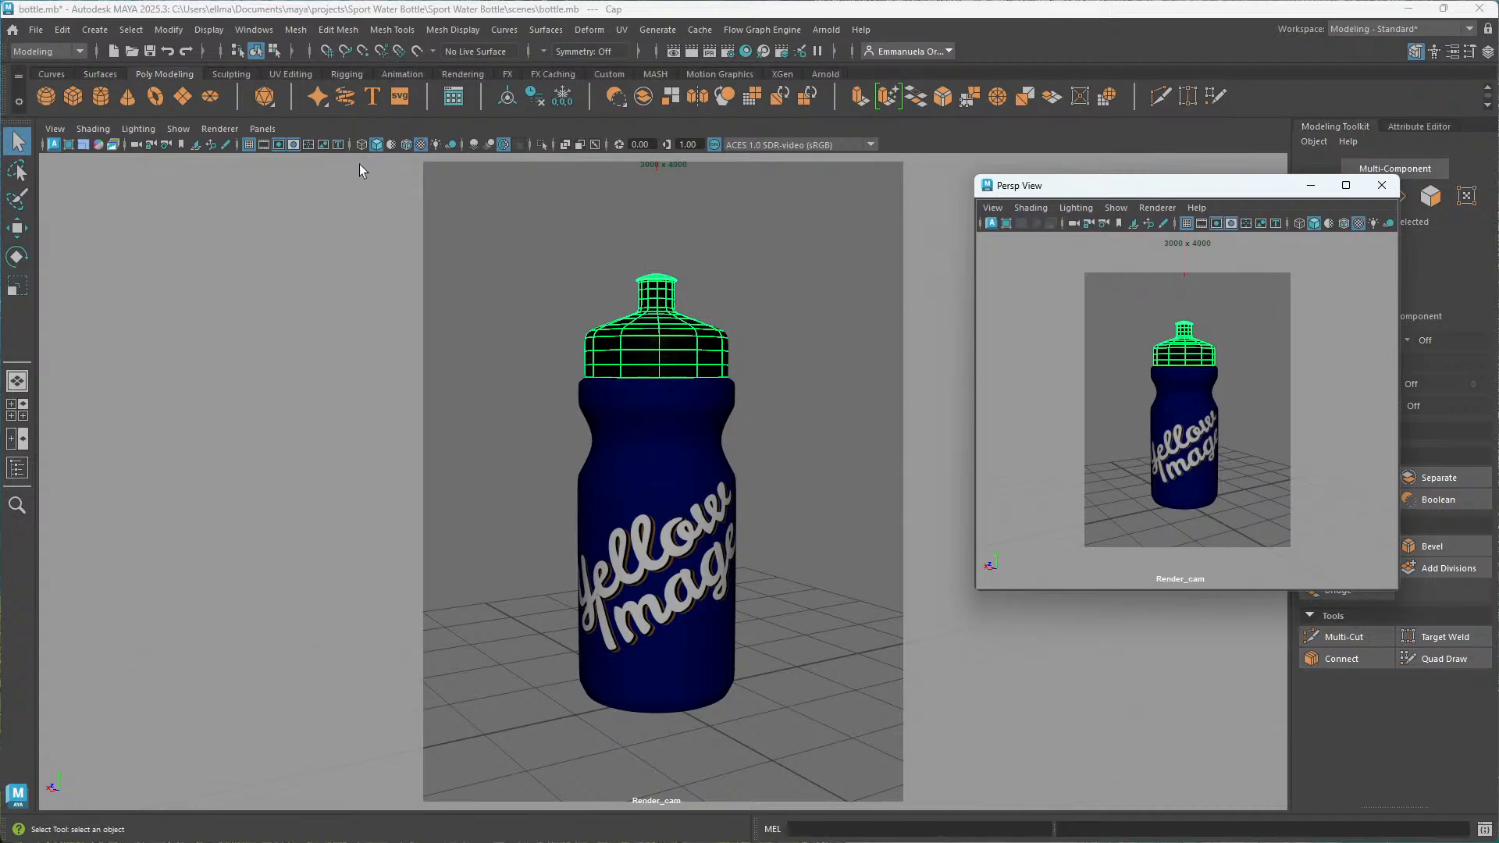
Return the main viewport to the persp camera, framing the bottle and area light clear of the floating window.
left_click(269, 131)
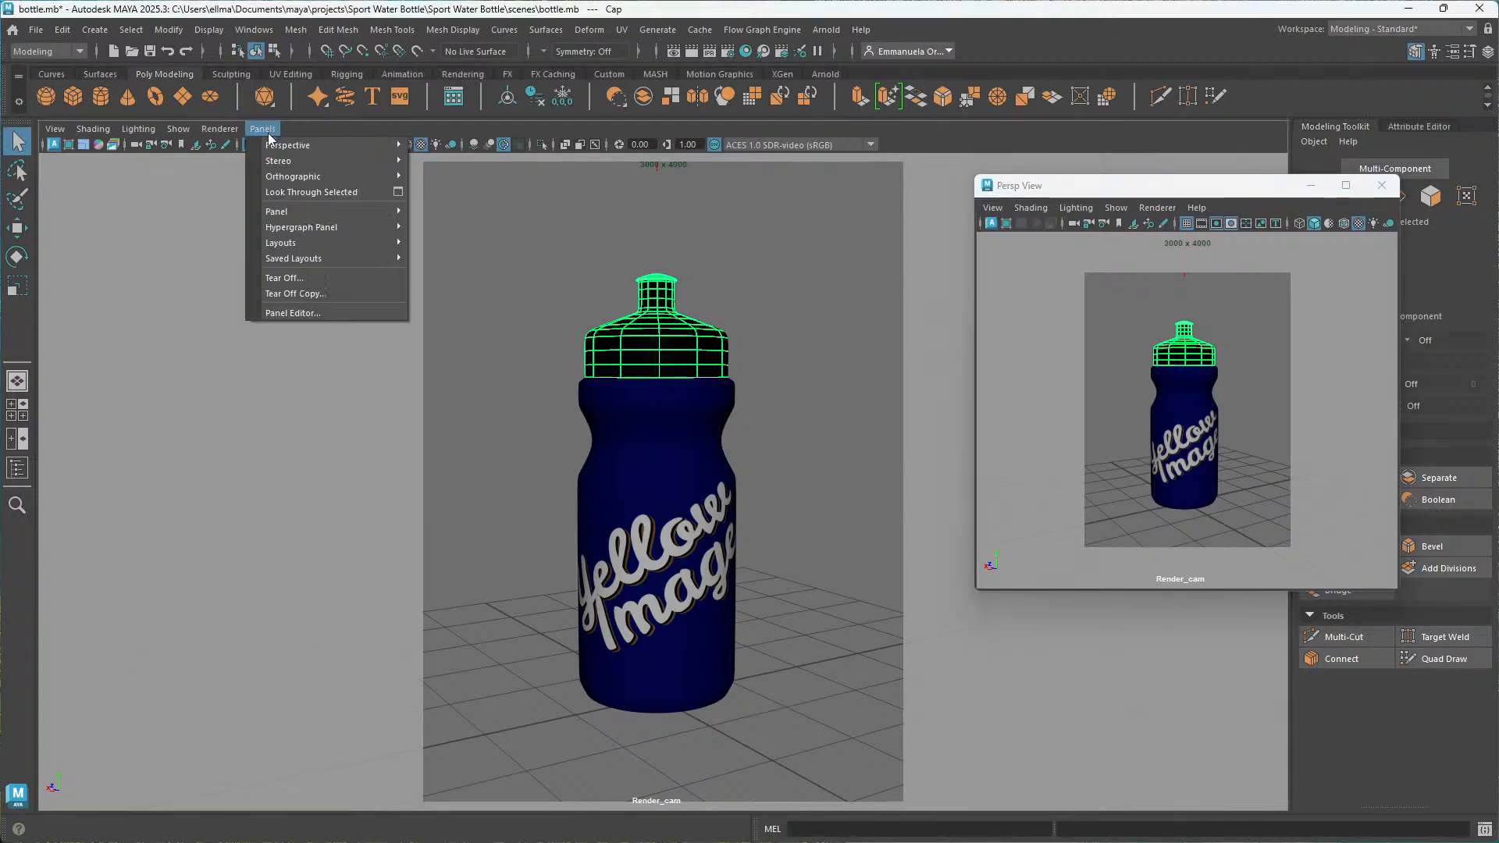
mouse_move(387, 148)
left_click(448, 158)
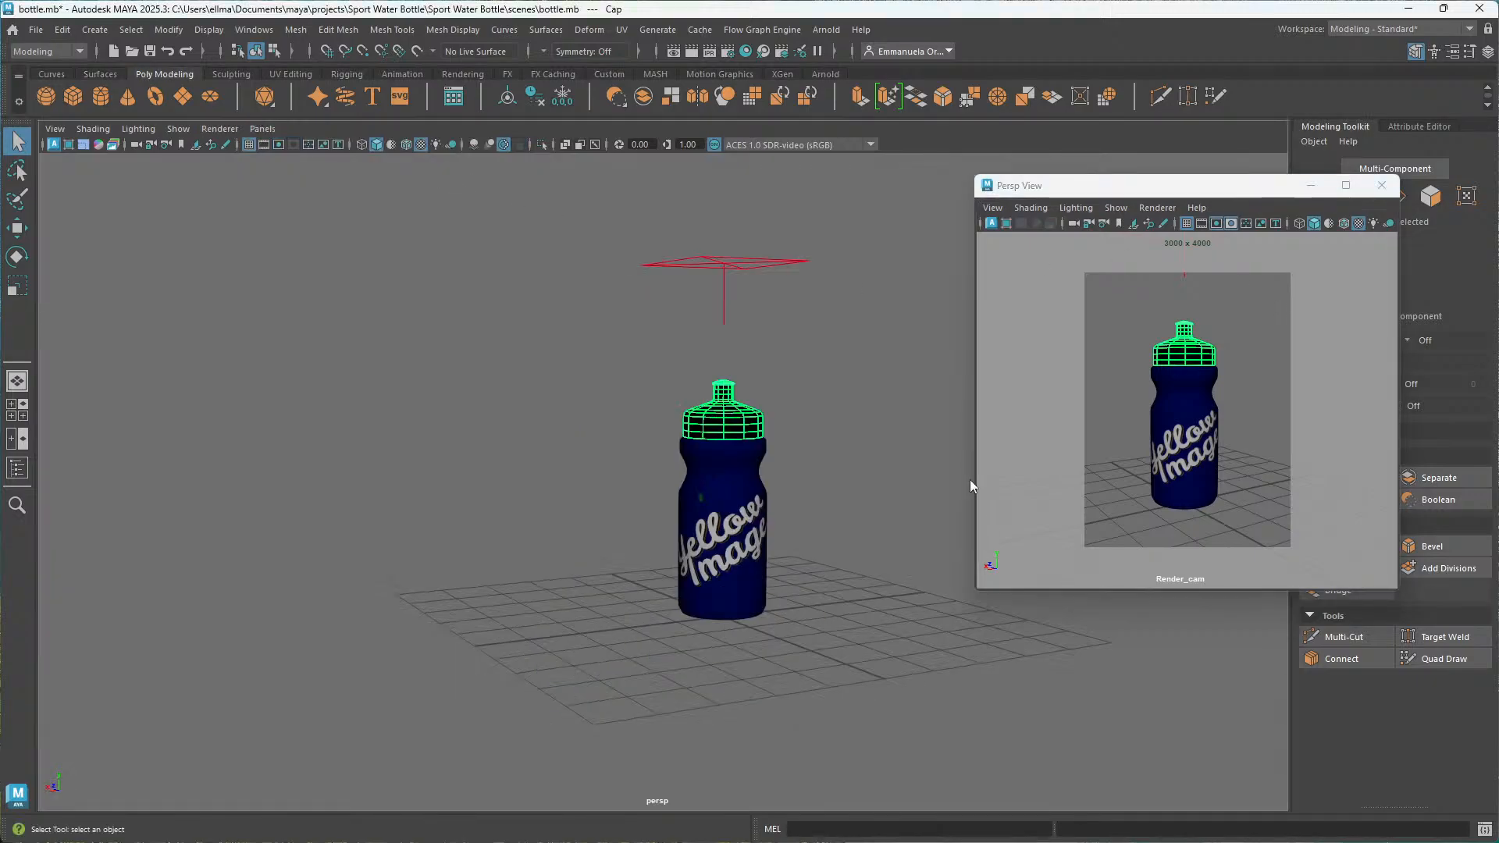
middle_click_drag(722, 503, 680, 502, "alt")
scroll(706, 512, "up", 1)
Switch the floating Render_cam view to the Arnold renderer for a live render preview.
left_click(1156, 207)
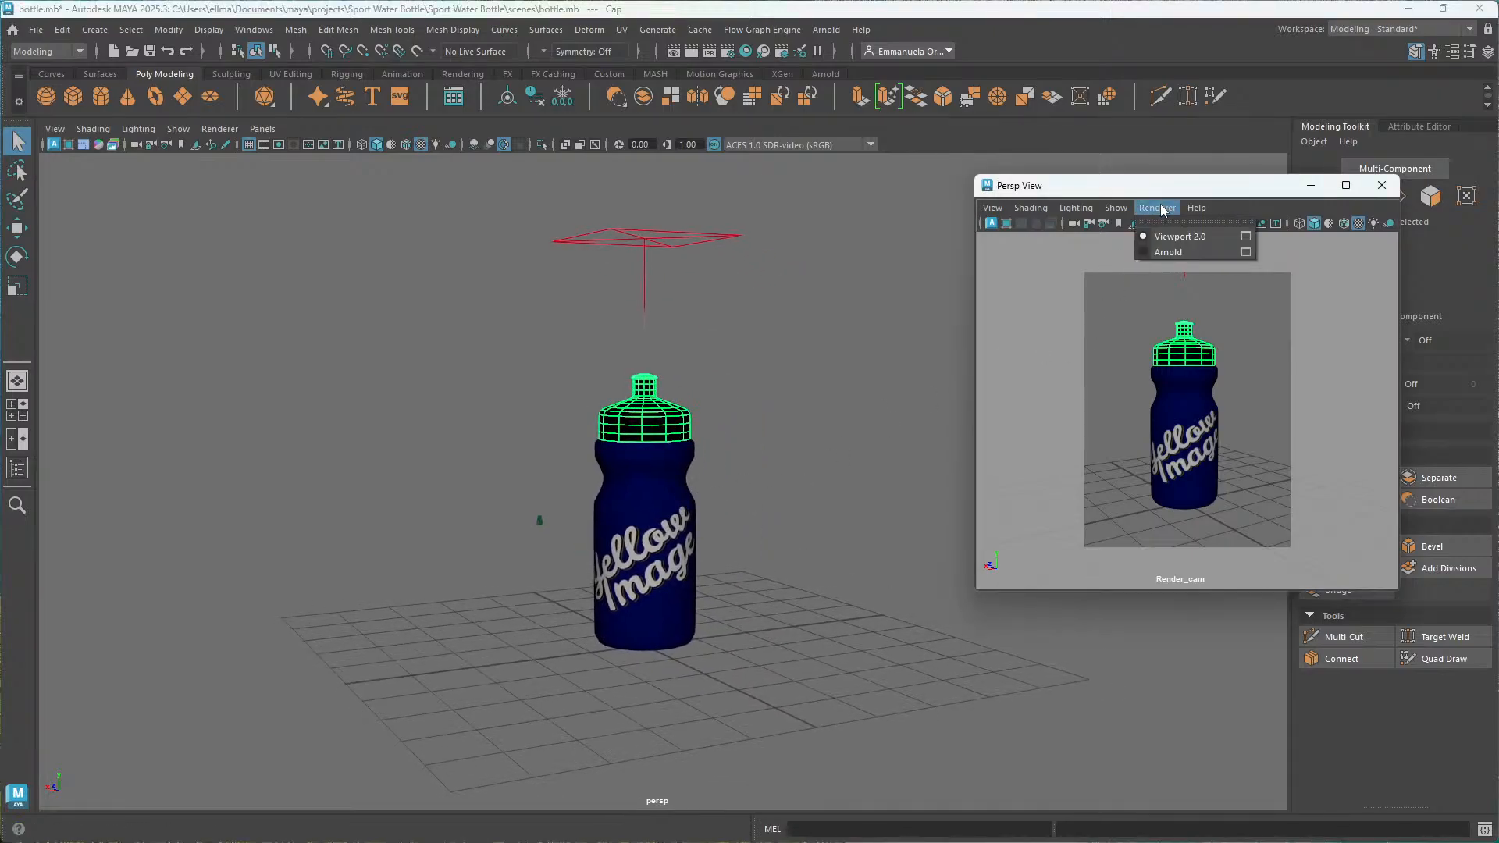
left_click(1164, 254)
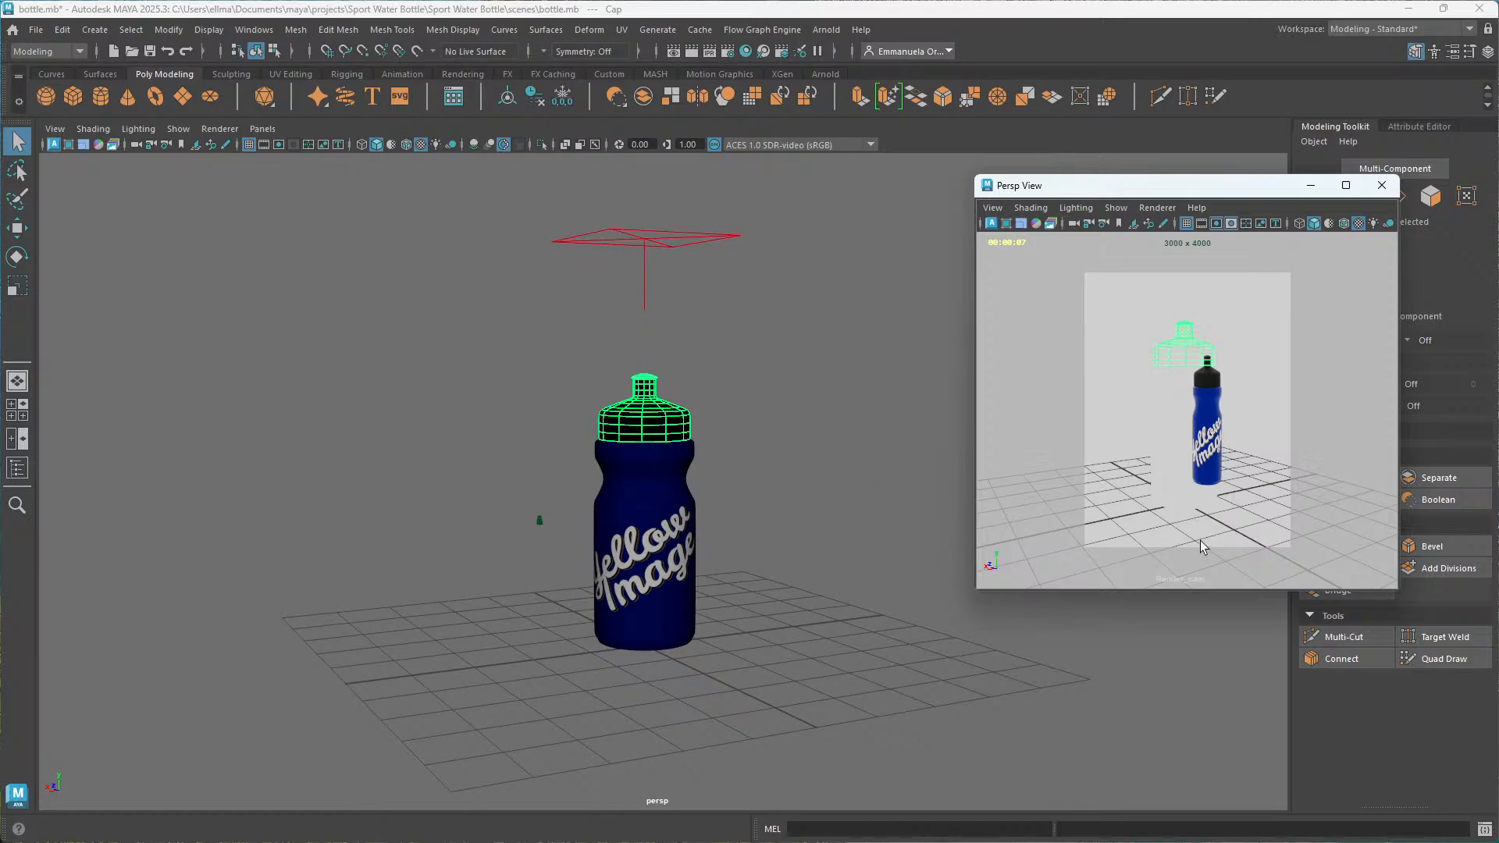
scroll(1238, 430, "up", 2)
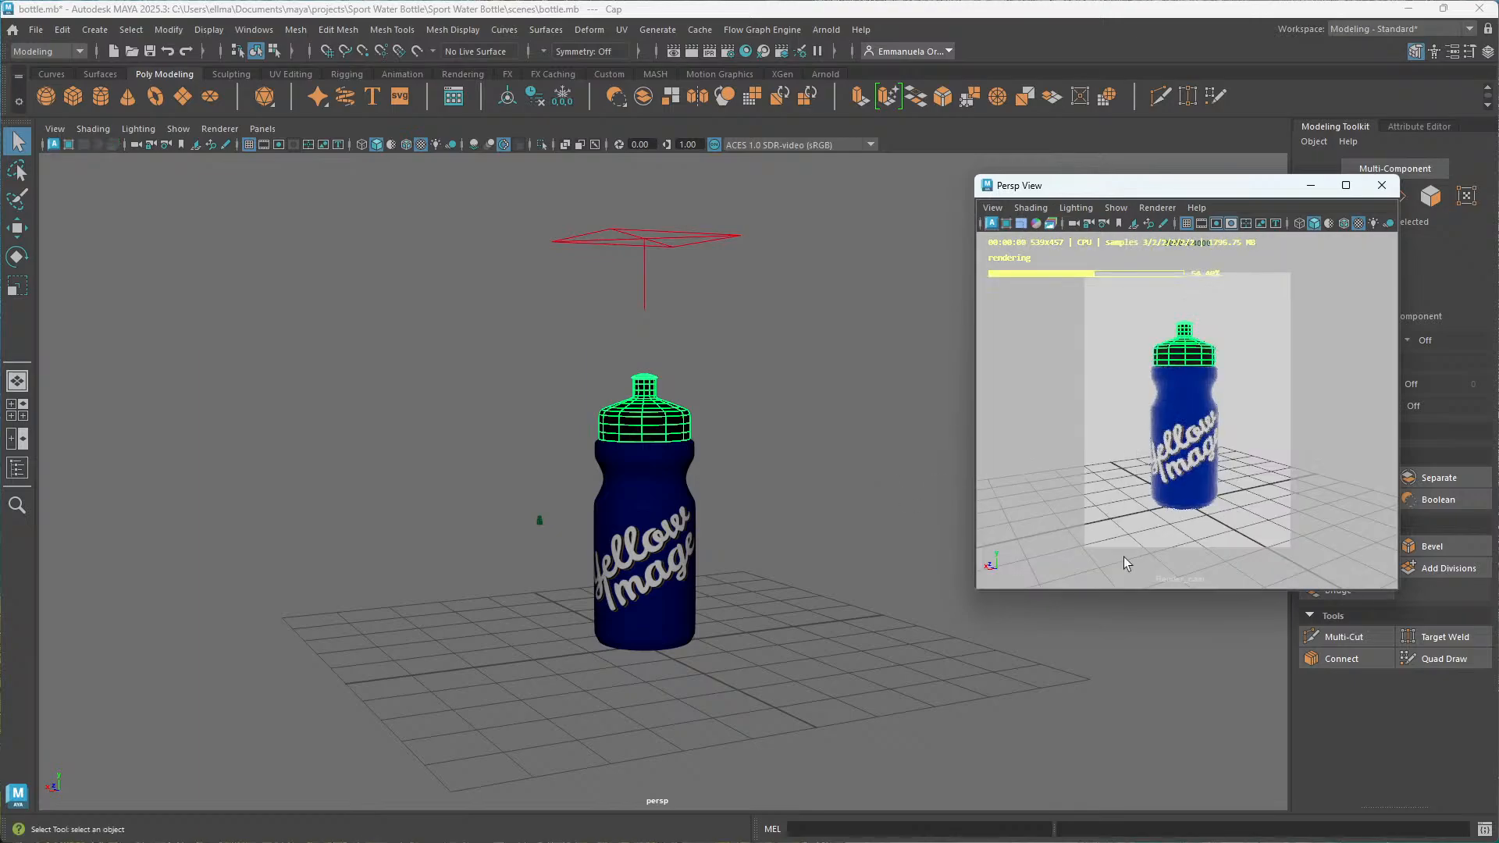
Show the Outliner and hide aiSkyDomeLight1.
left_click(18, 469)
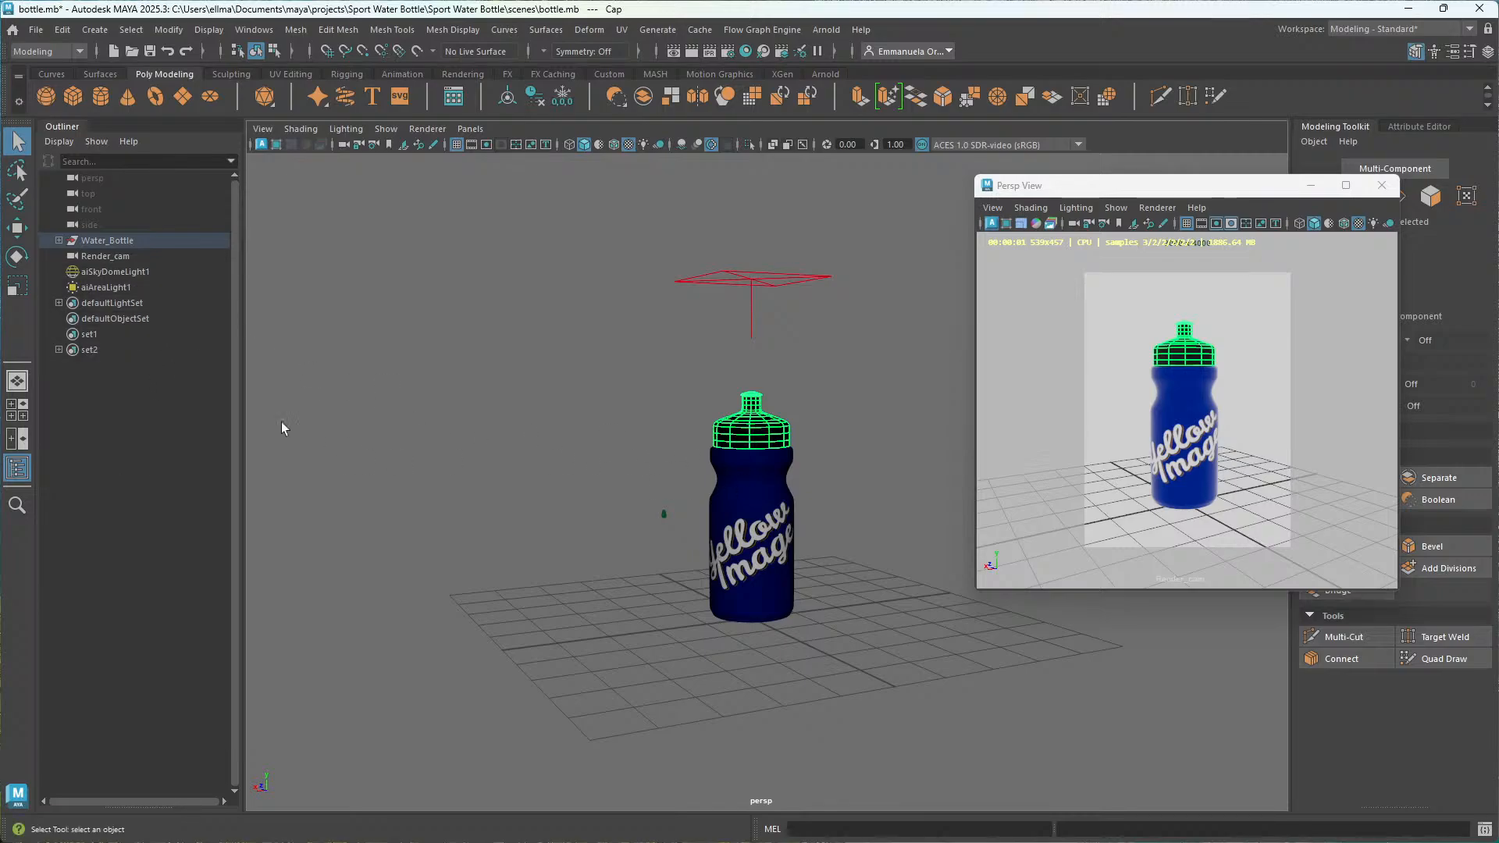
left_click(102, 271)
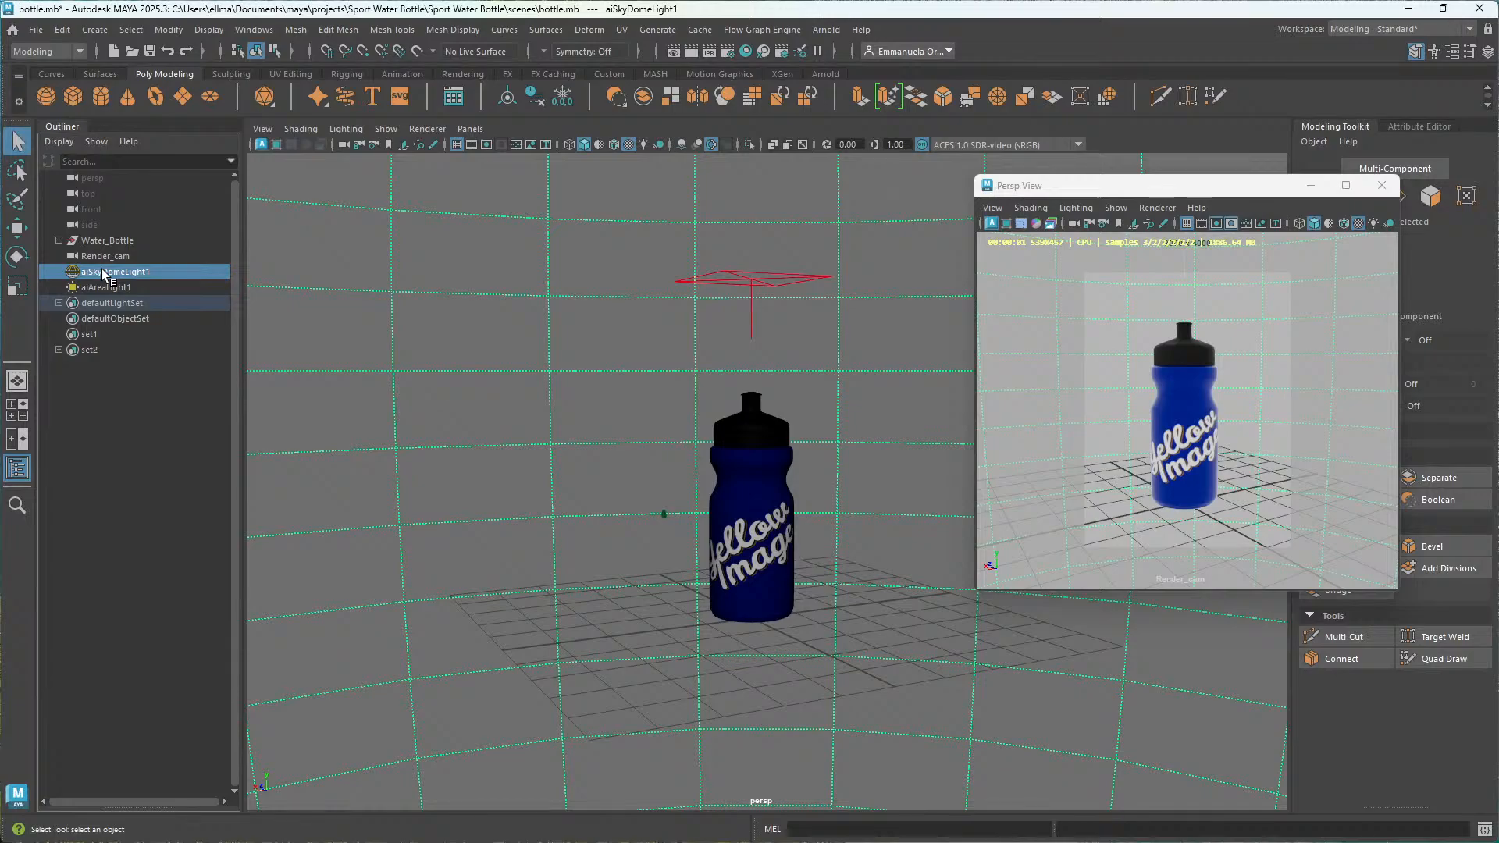
key("h")
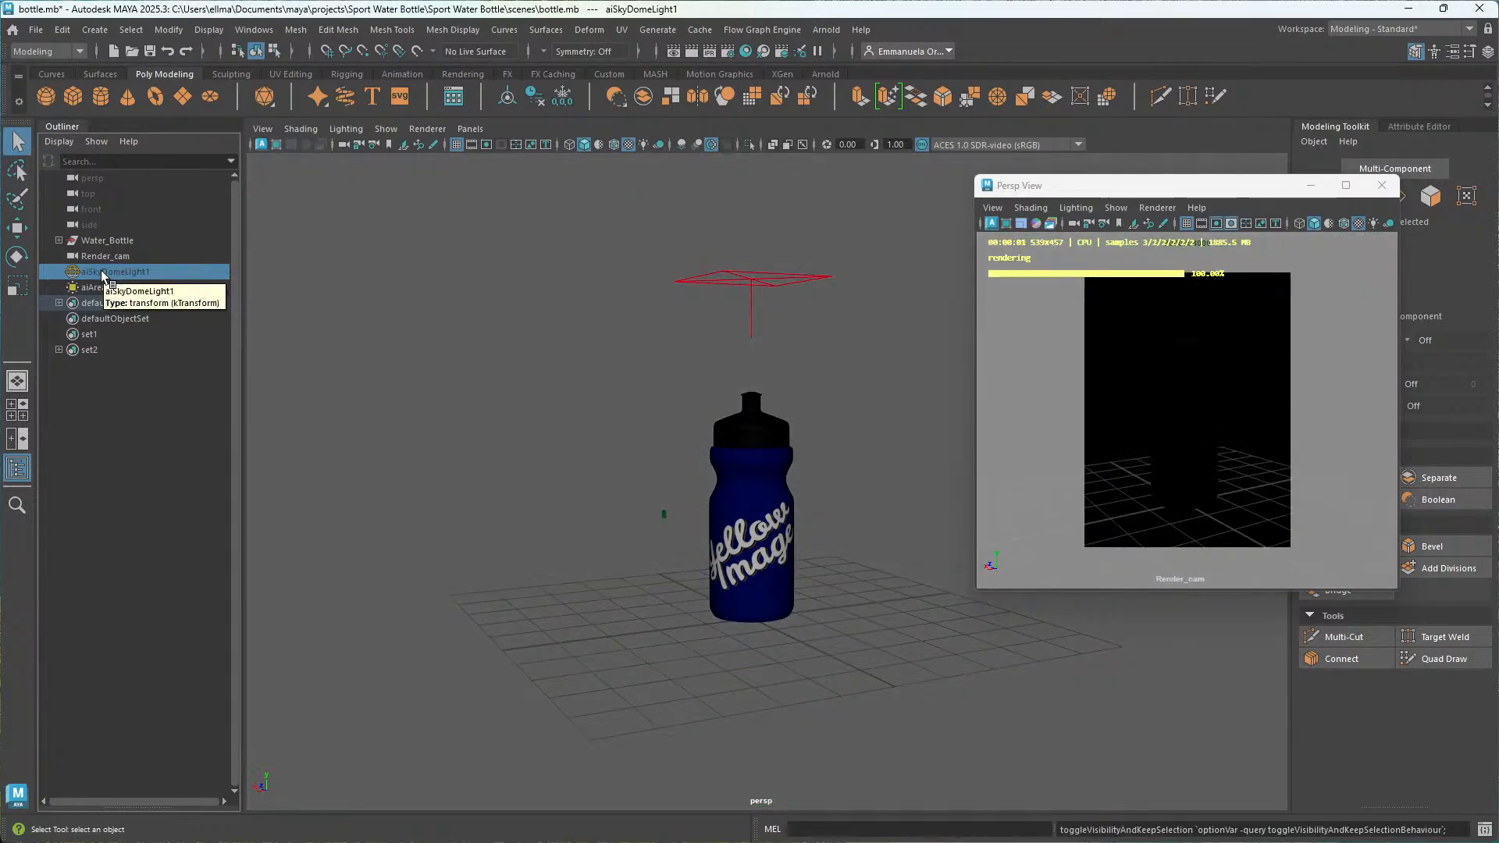
Set the intensity of the area light above the bottle to about 5.192 and its exposure to about 1.494.
left_click(761, 281)
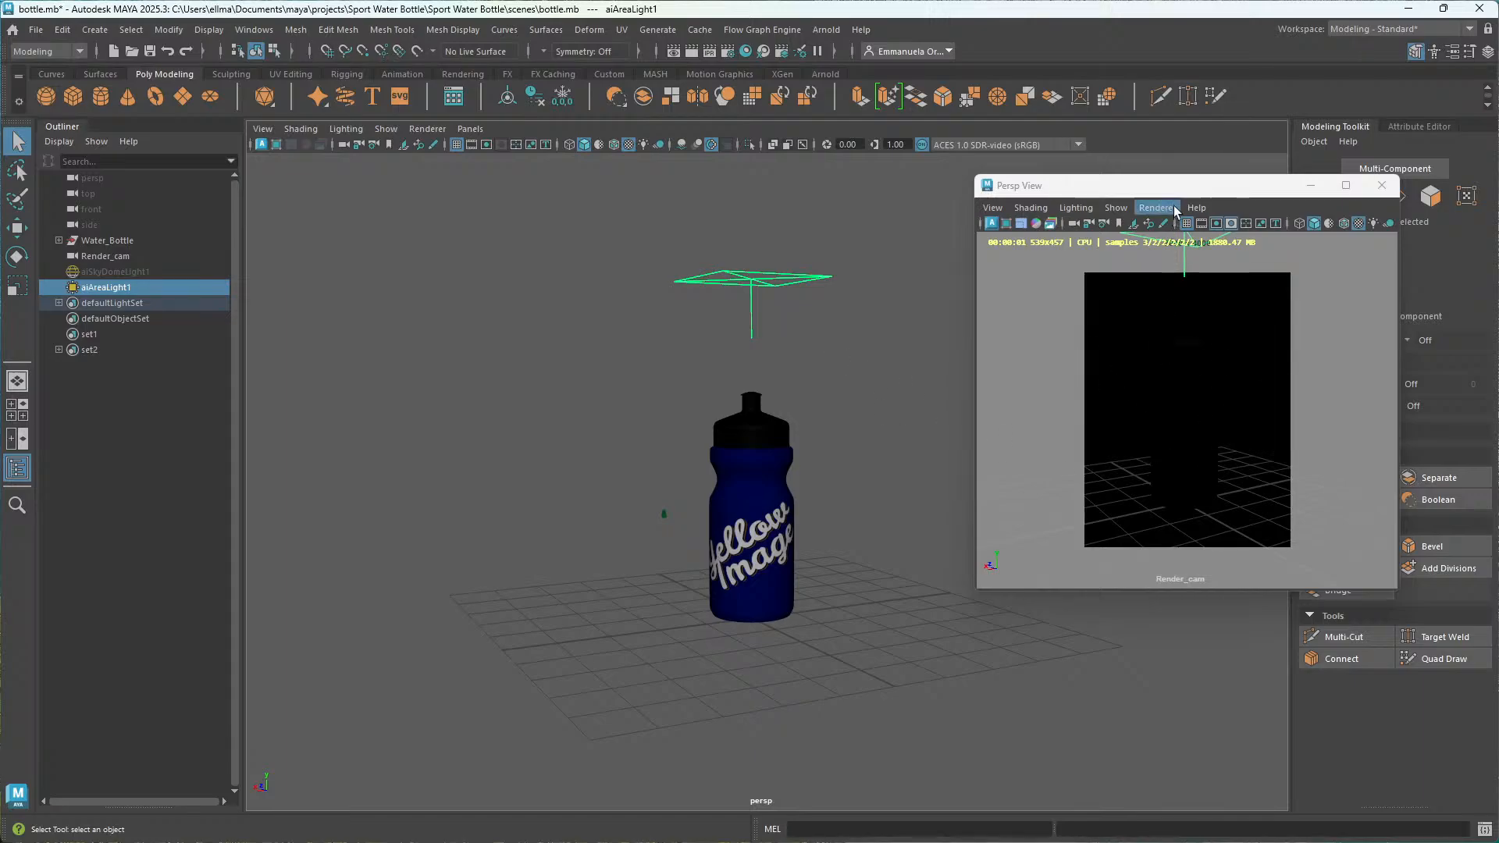
left_click_drag(1187, 187, 1128, 180)
middle_click_drag(842, 381, 637, 291, "alt")
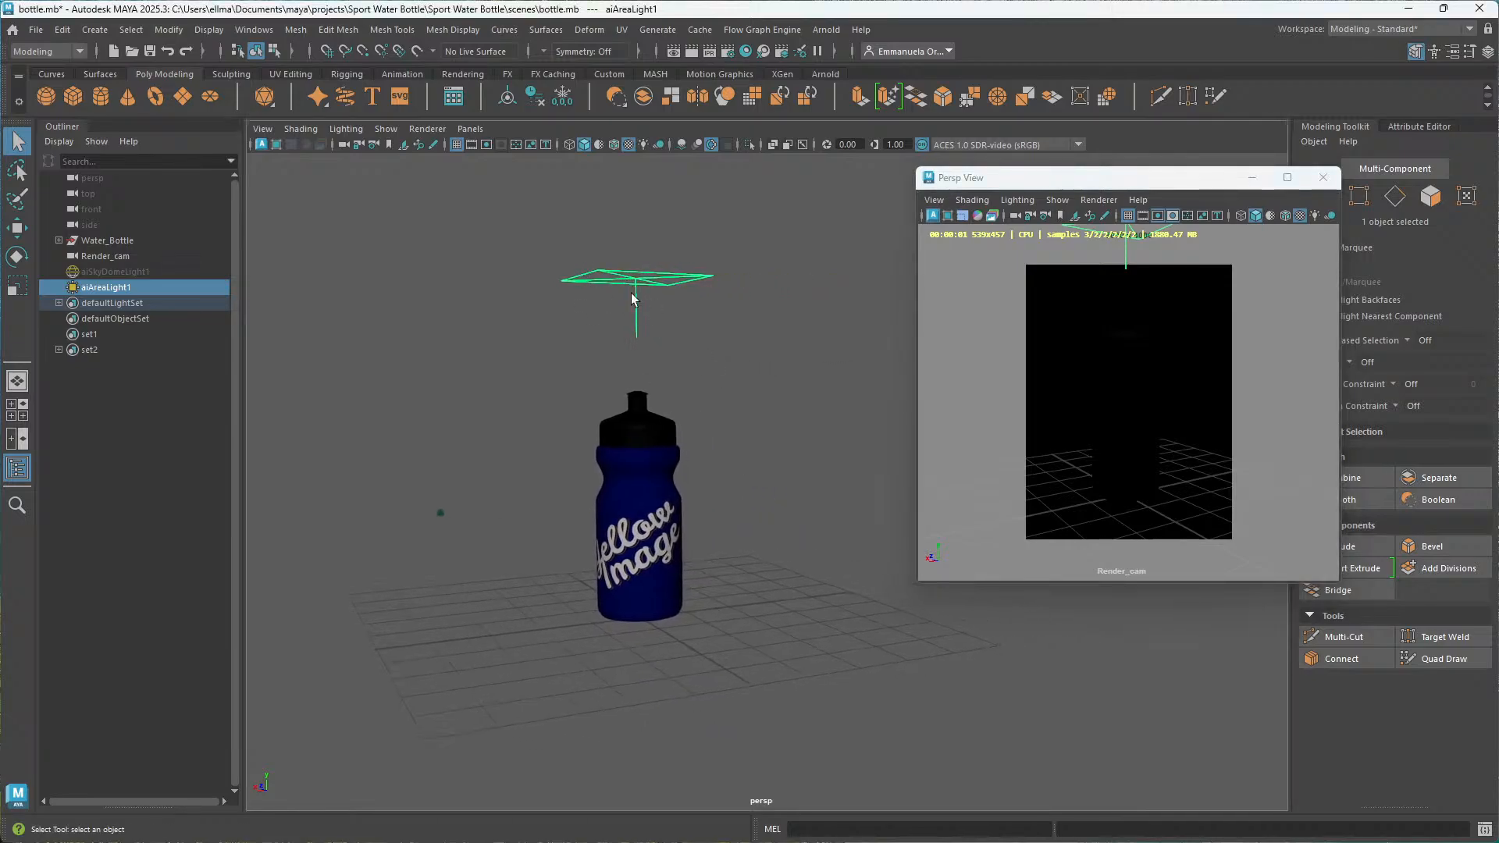
left_click(1425, 127)
left_click_drag(1230, 184, 979, 206)
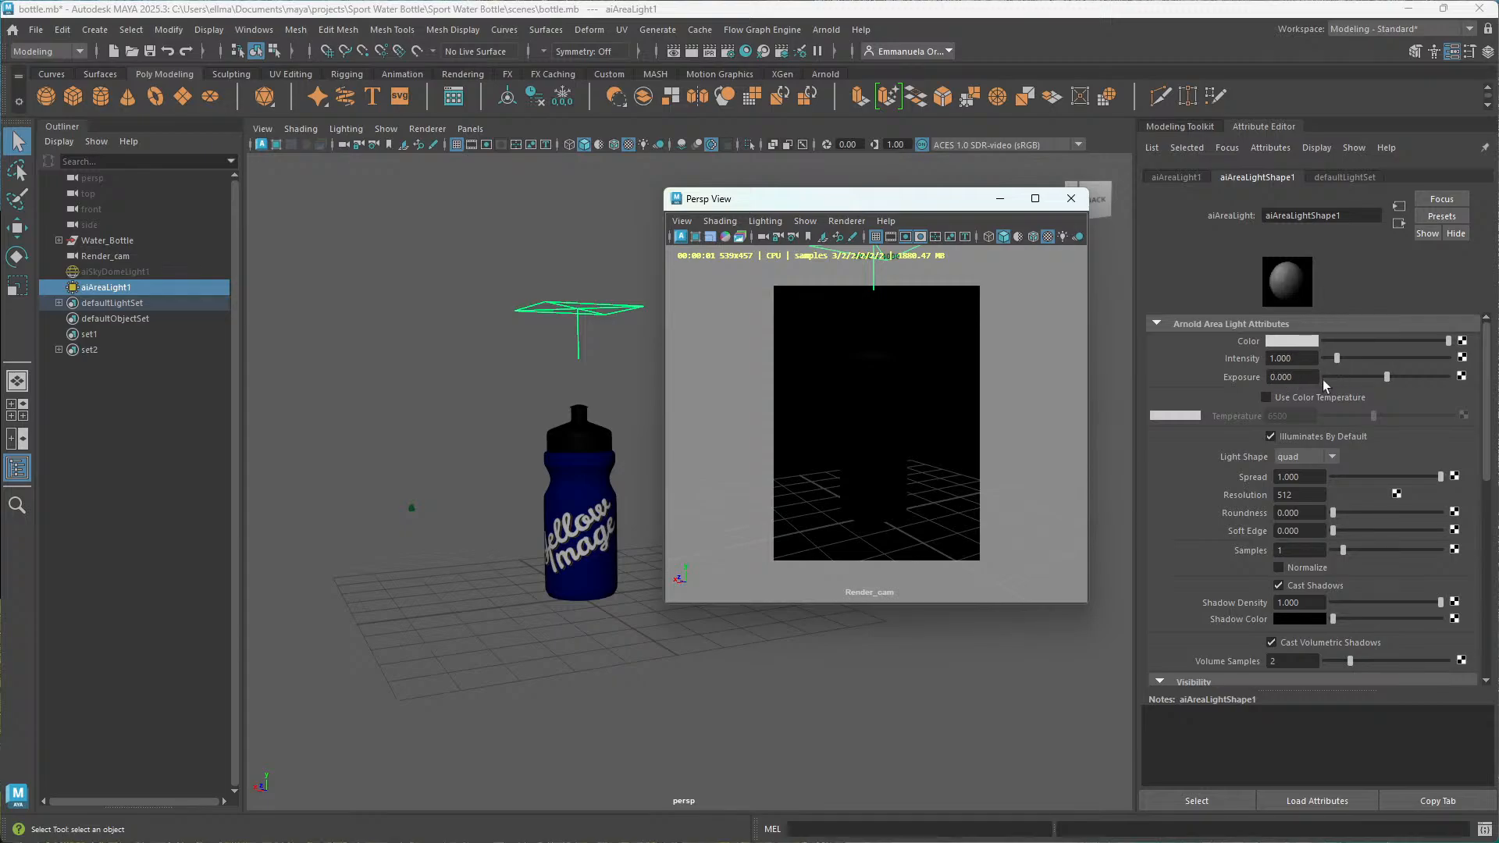
left_click(1350, 359)
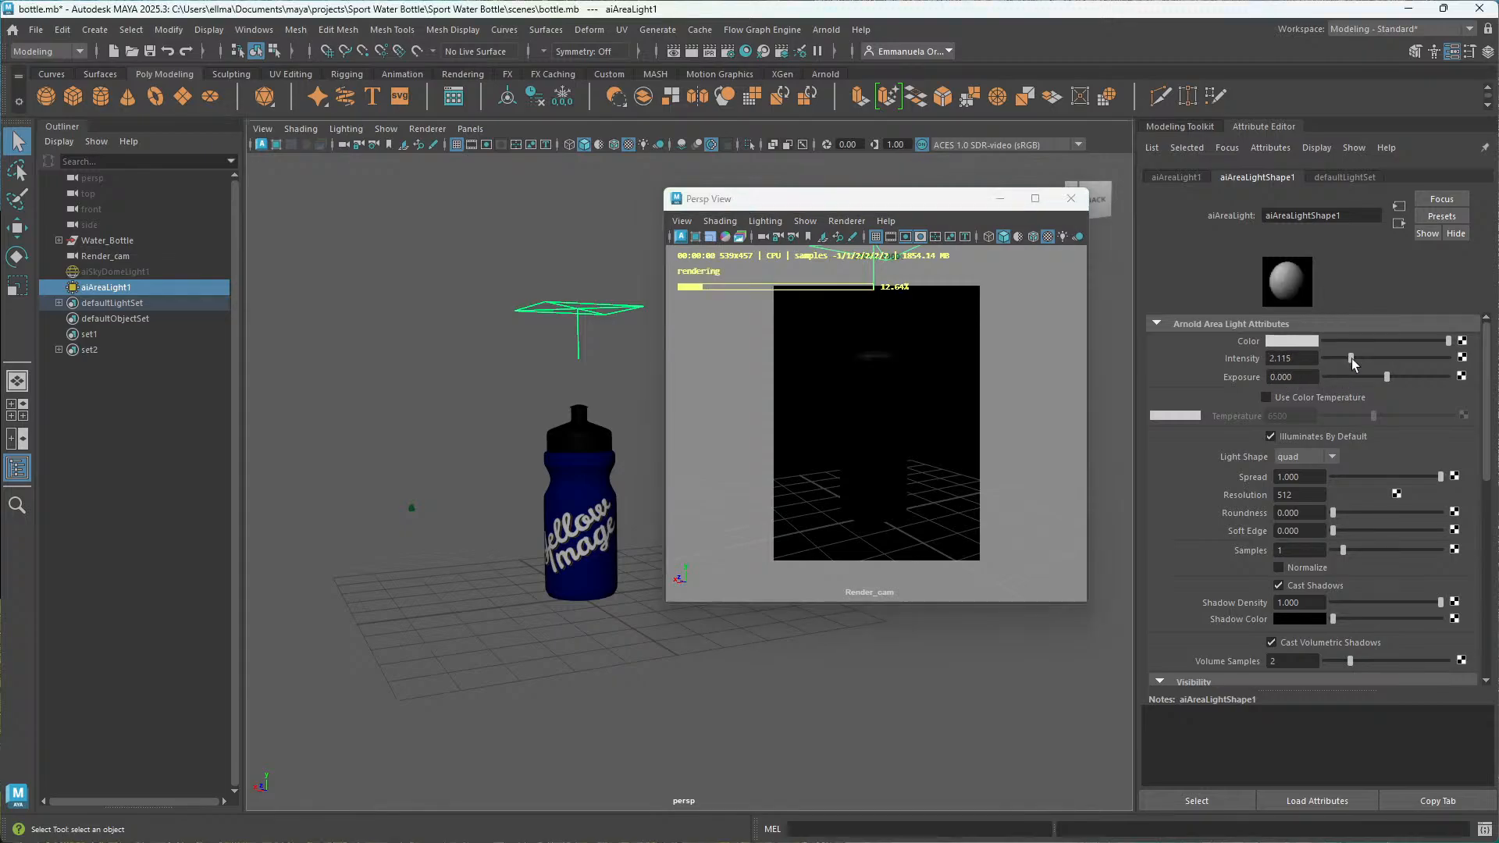
left_click_drag(1351, 358, 1392, 361)
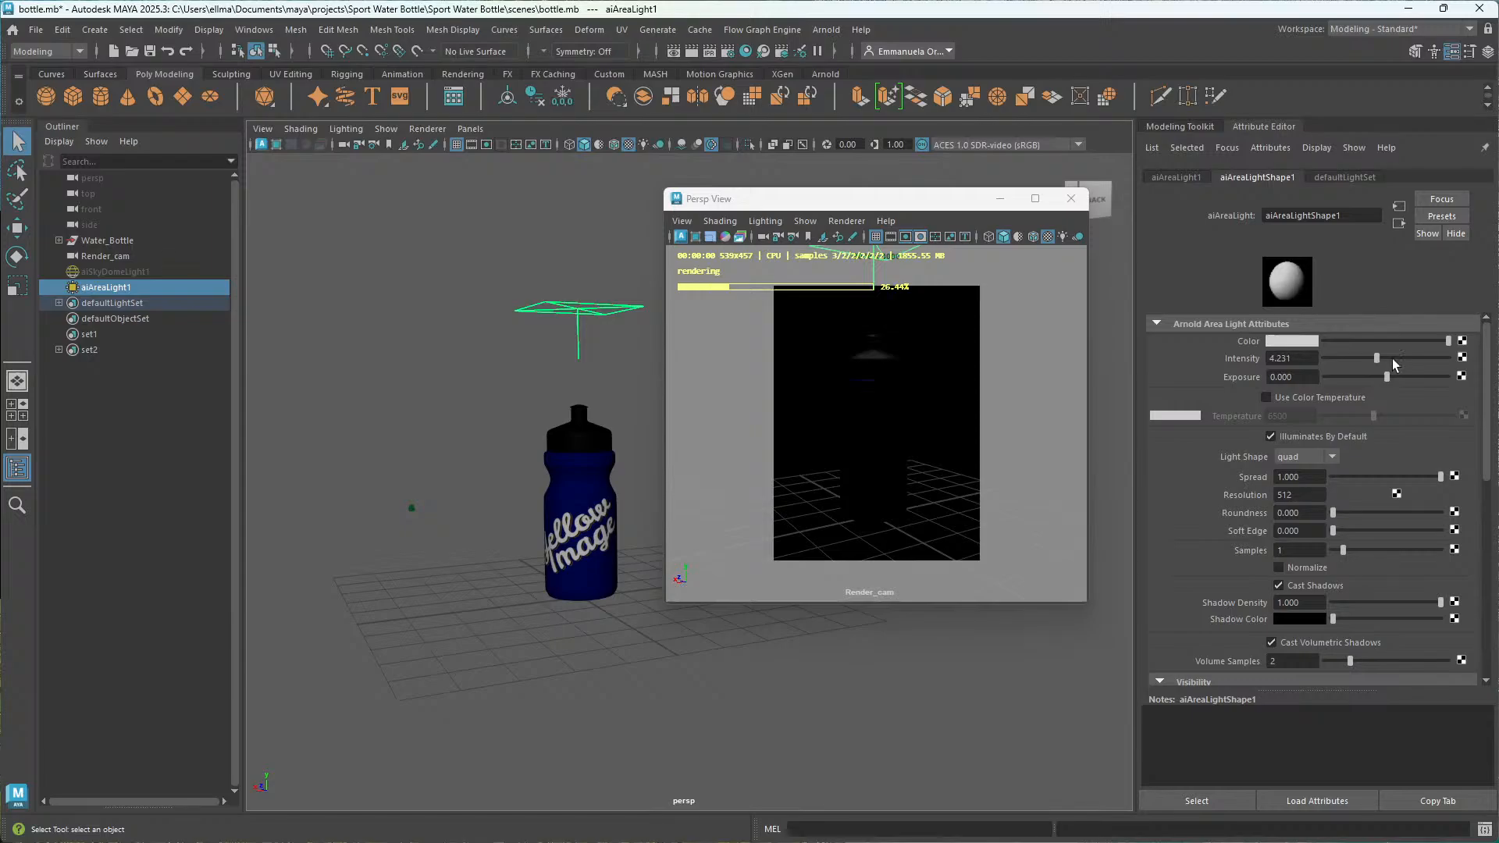
left_click(1393, 358)
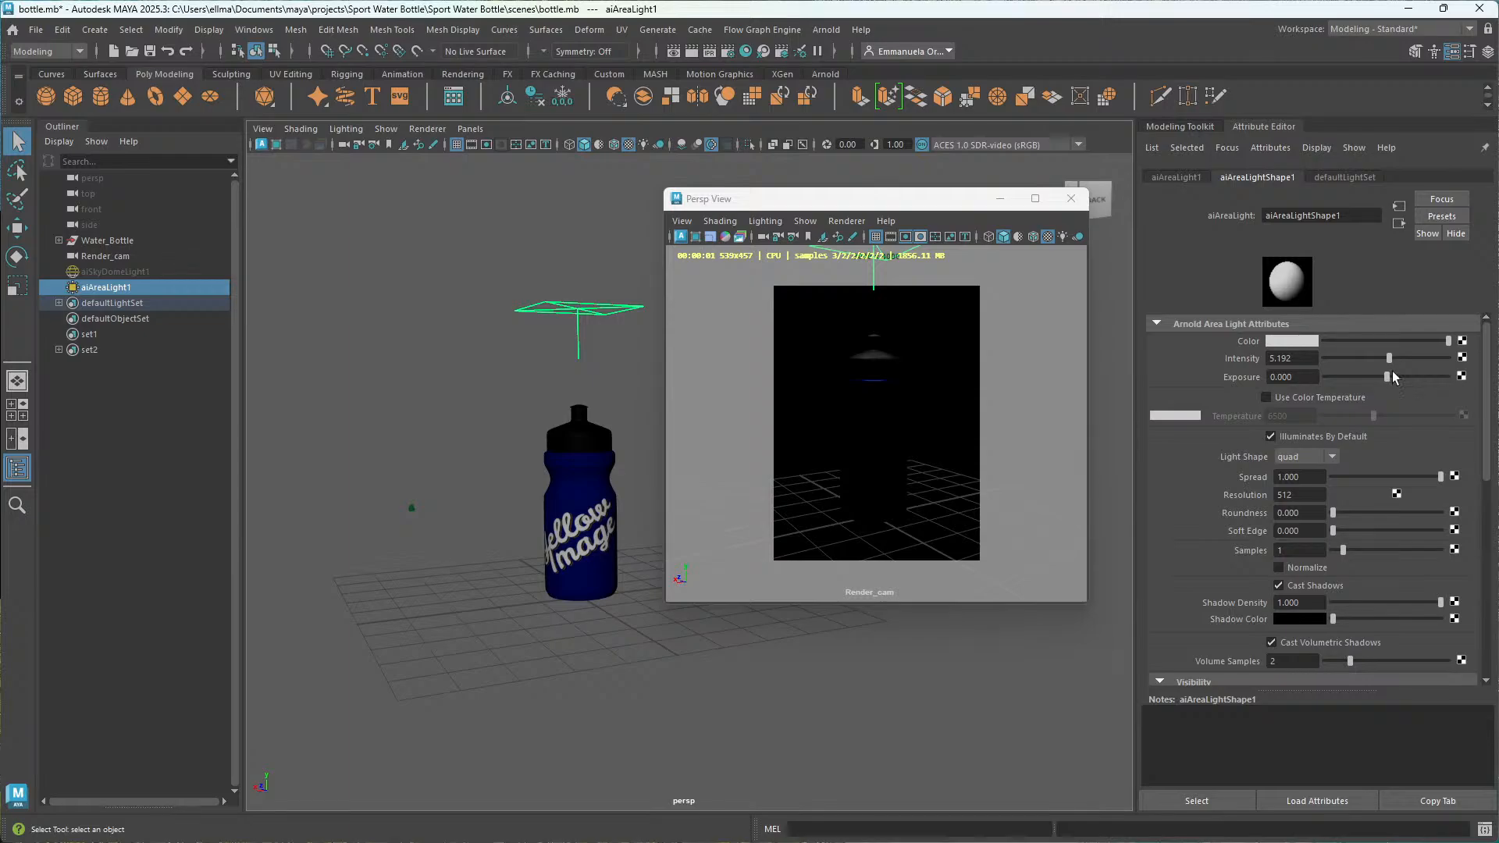
left_click_drag(1385, 381, 1427, 378)
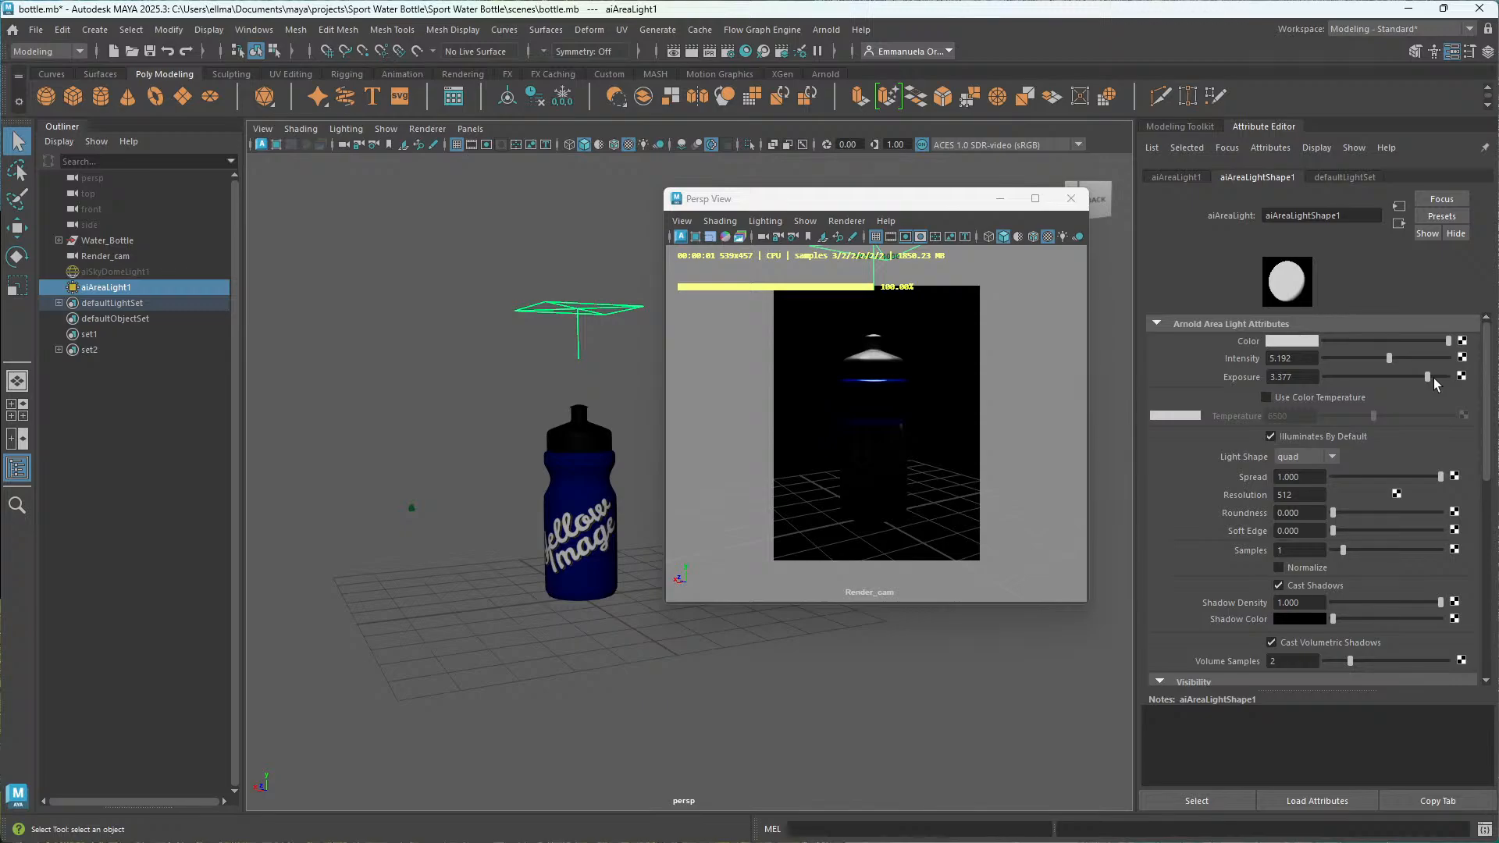
left_click_drag(1427, 378, 1403, 384)
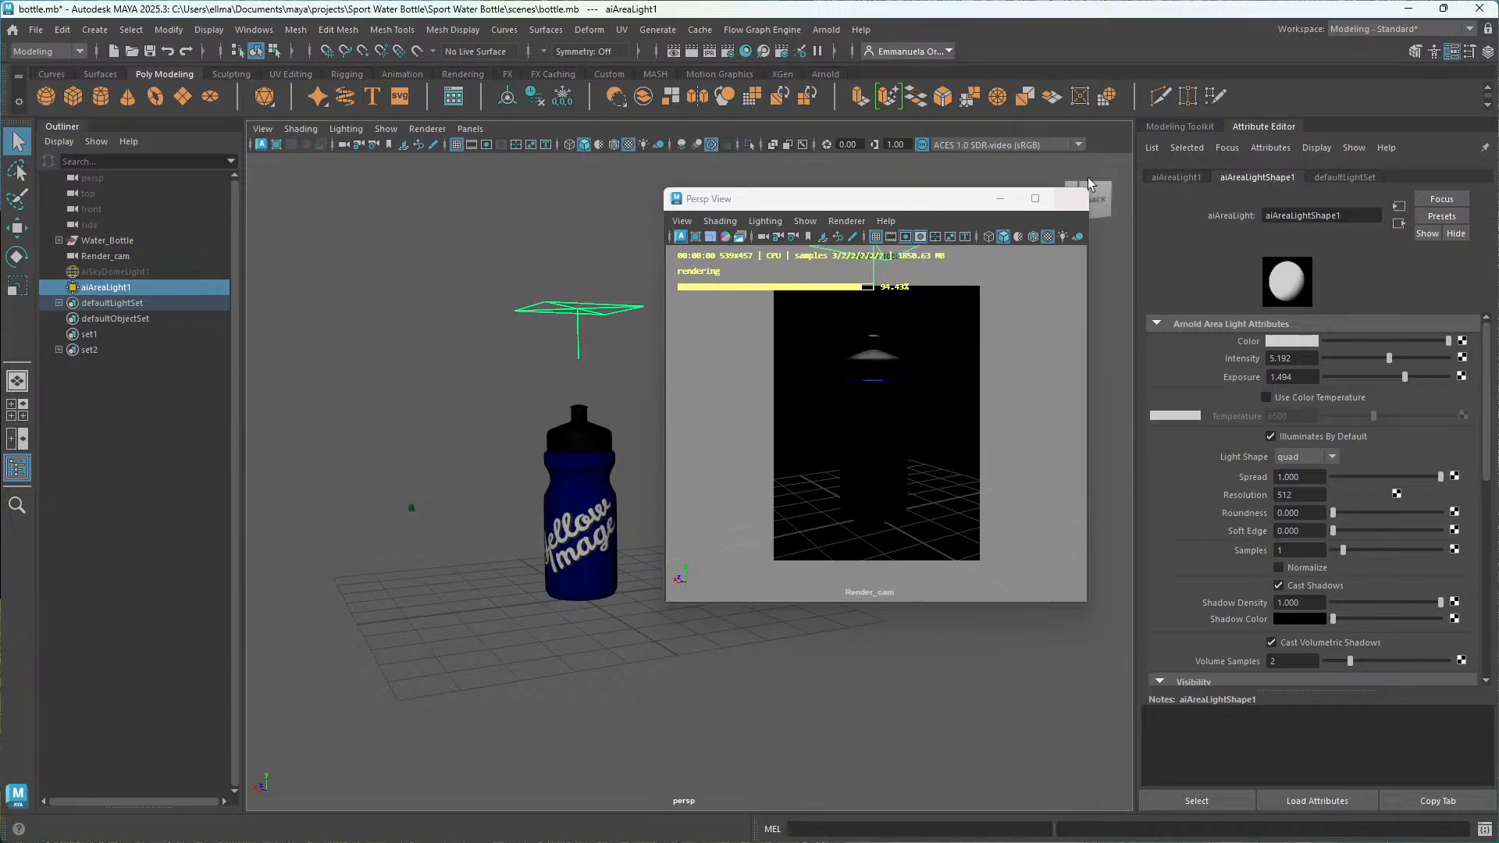
Rotate the whole Water_Bottle group around its vertical axis to about -137 degrees, turning the logo towards the front view.
left_click_drag(888, 202, 1172, 300)
left_click_drag(611, 513, 659, 538)
mouse_move(752, 545)
left_mouse_down("alt")
mouse_move(703, 569)
mouse_move(802, 588)
mouse_move(700, 555)
mouse_move(729, 562)
left_mouse_up("alt")
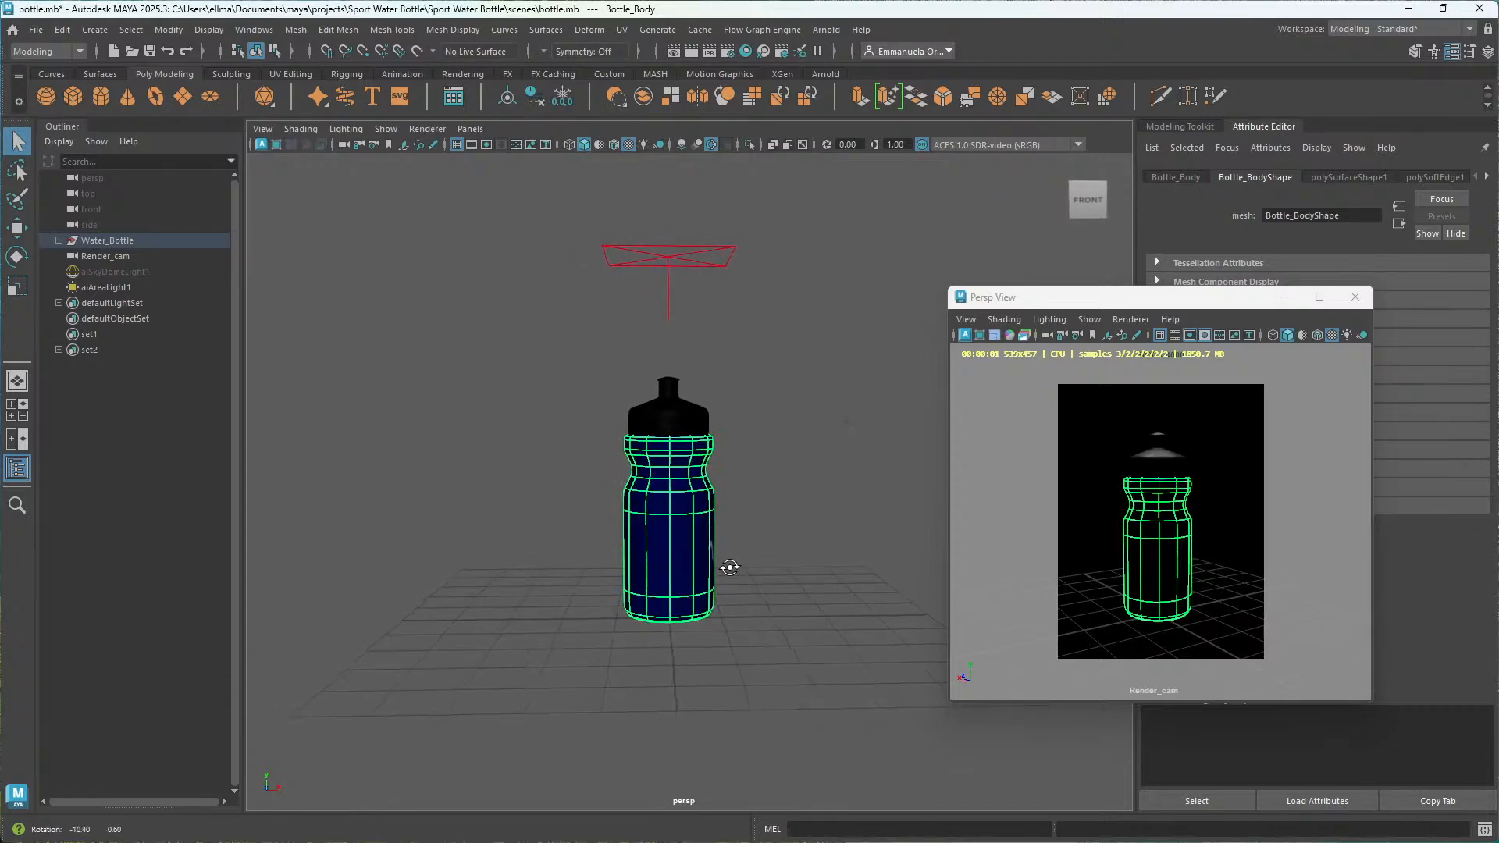
left_click(788, 517)
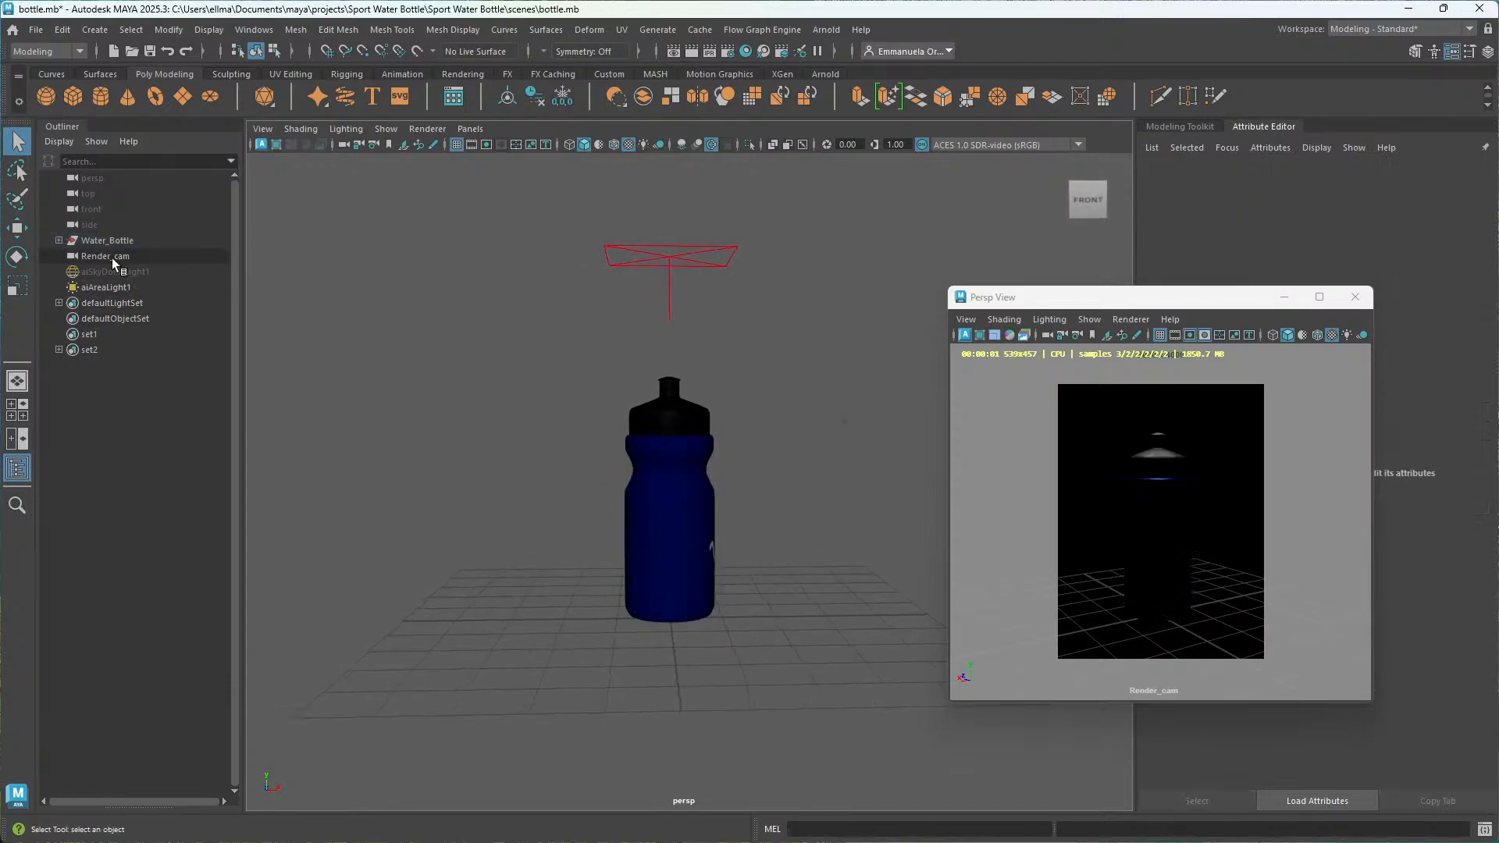
left_click(105, 240)
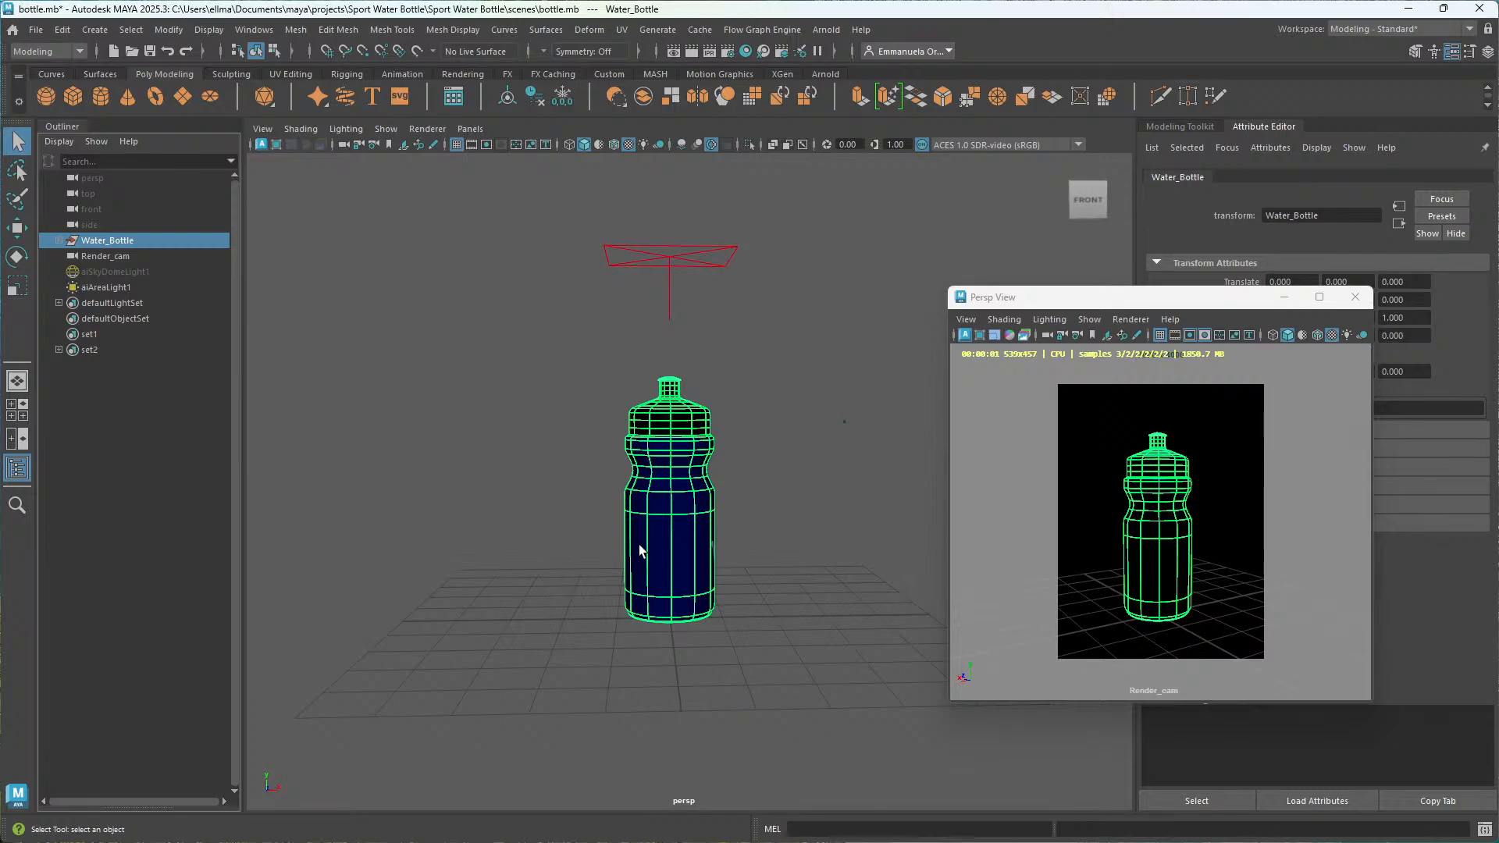
key("e")
left_click_drag(713, 506, 580, 425)
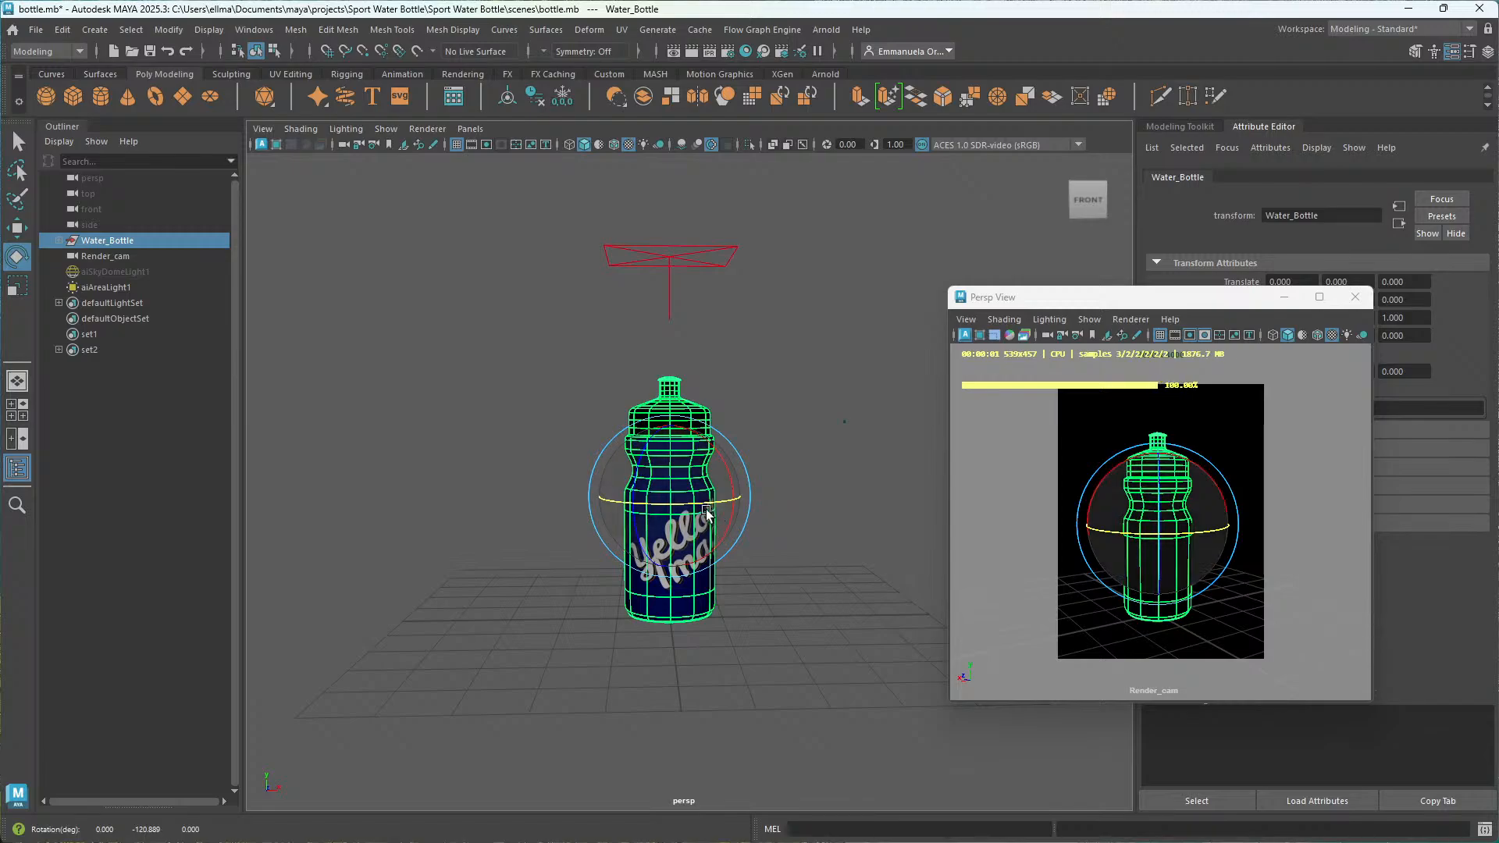
left_click_drag(717, 502, 704, 510)
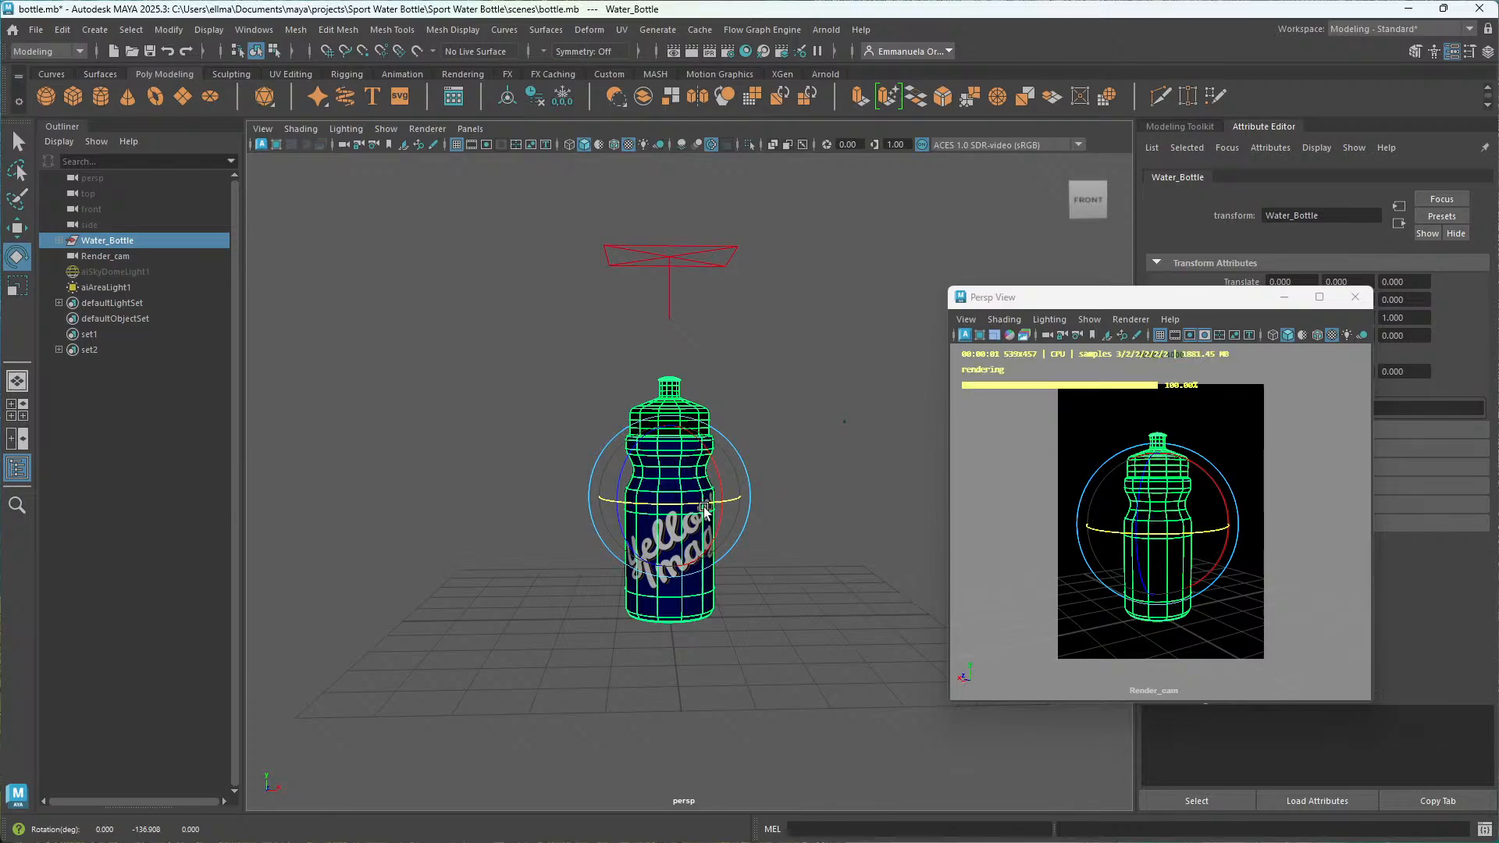
left_click(736, 543)
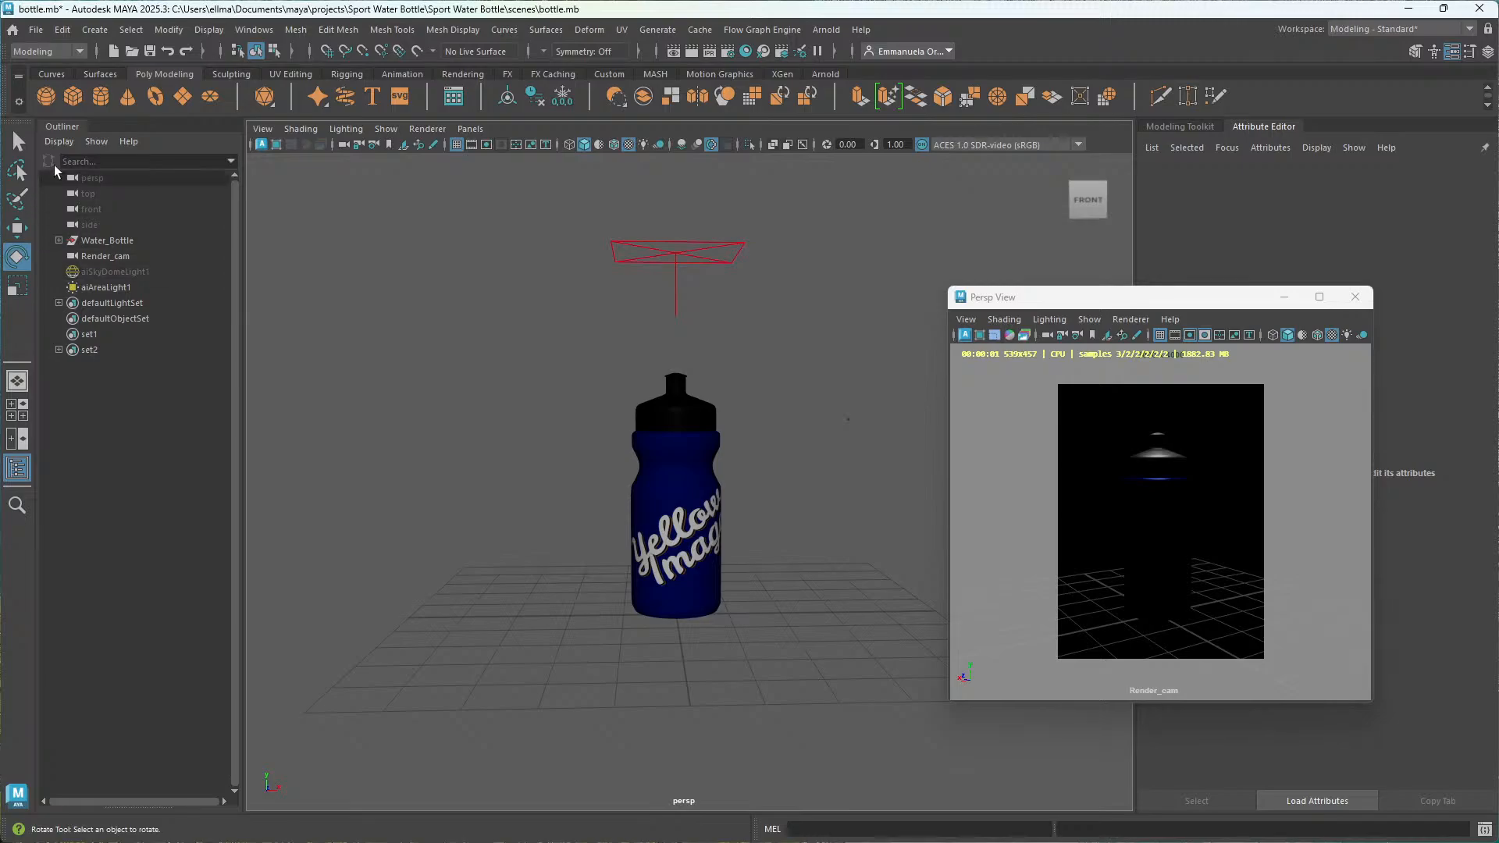
Create a polygon plane beneath the bottle and scale it uniformly to about 150.85 as a ground surface.
left_click(182, 99)
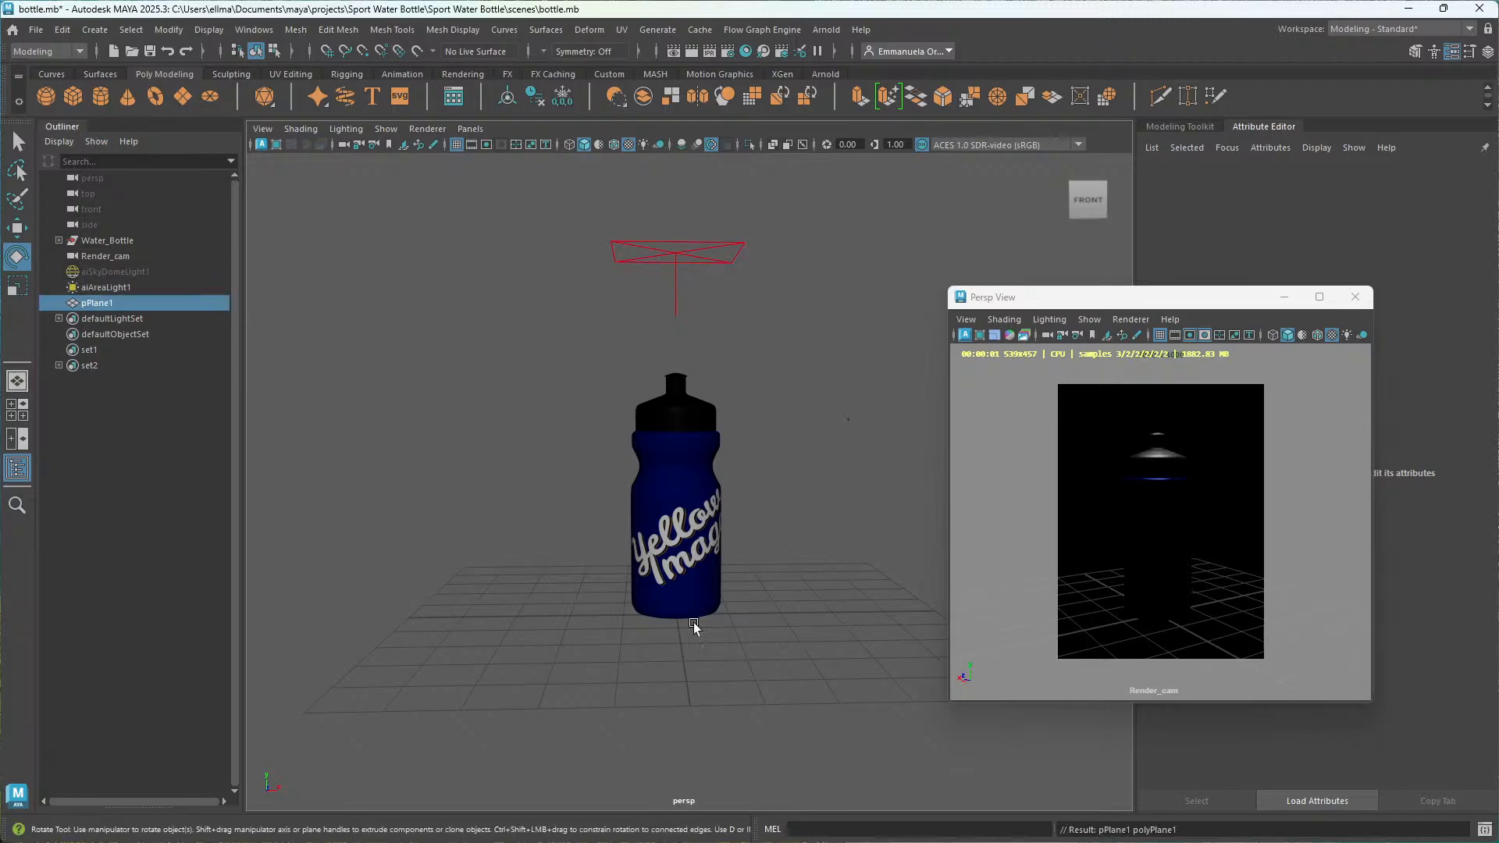
key("r")
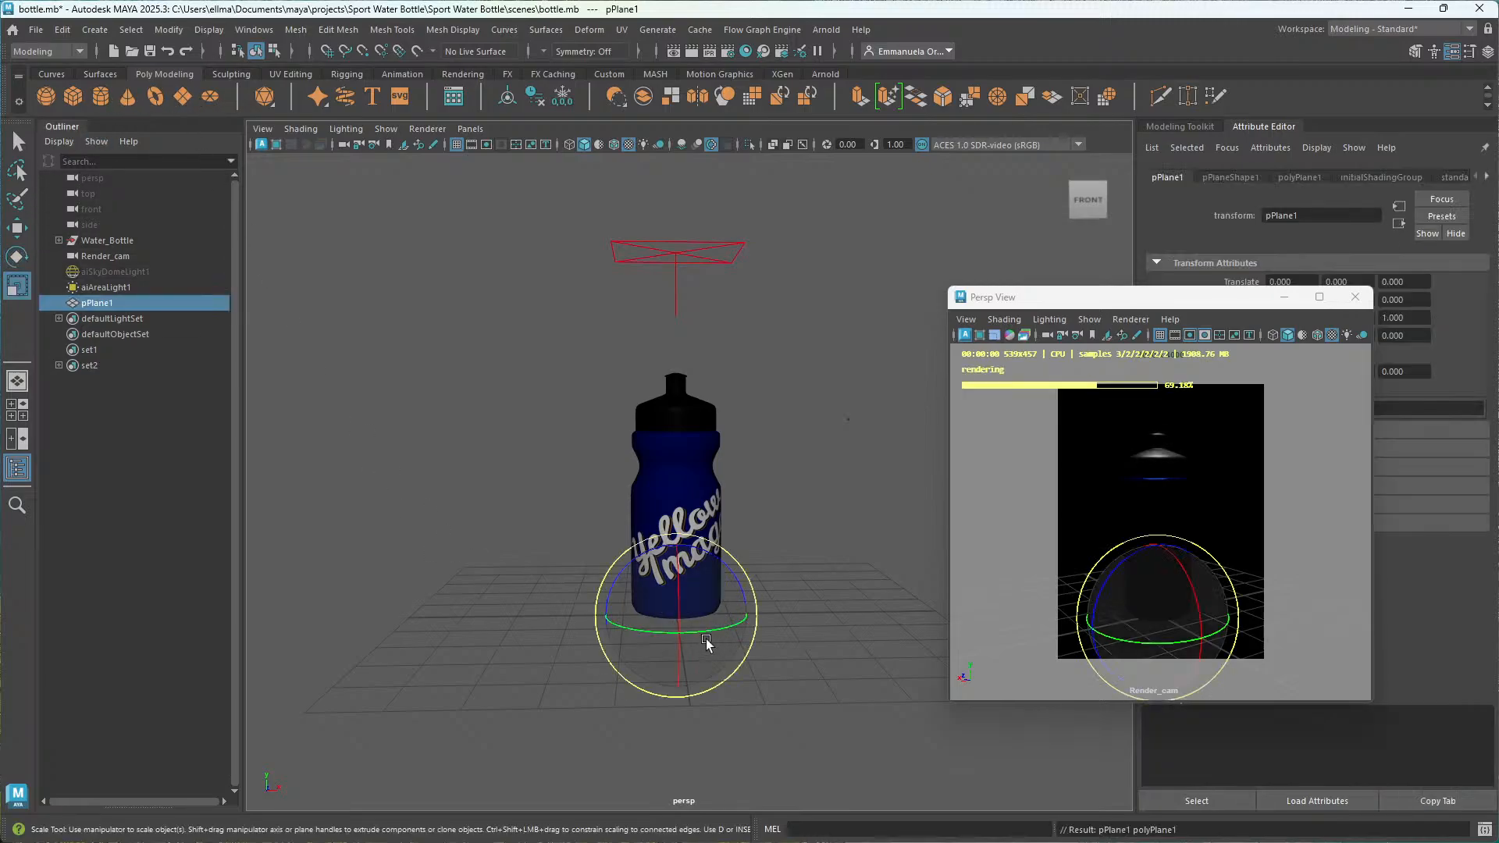
left_click_drag(678, 615, 955, 626)
middle_click_drag(800, 580, 800, 580, "alt")
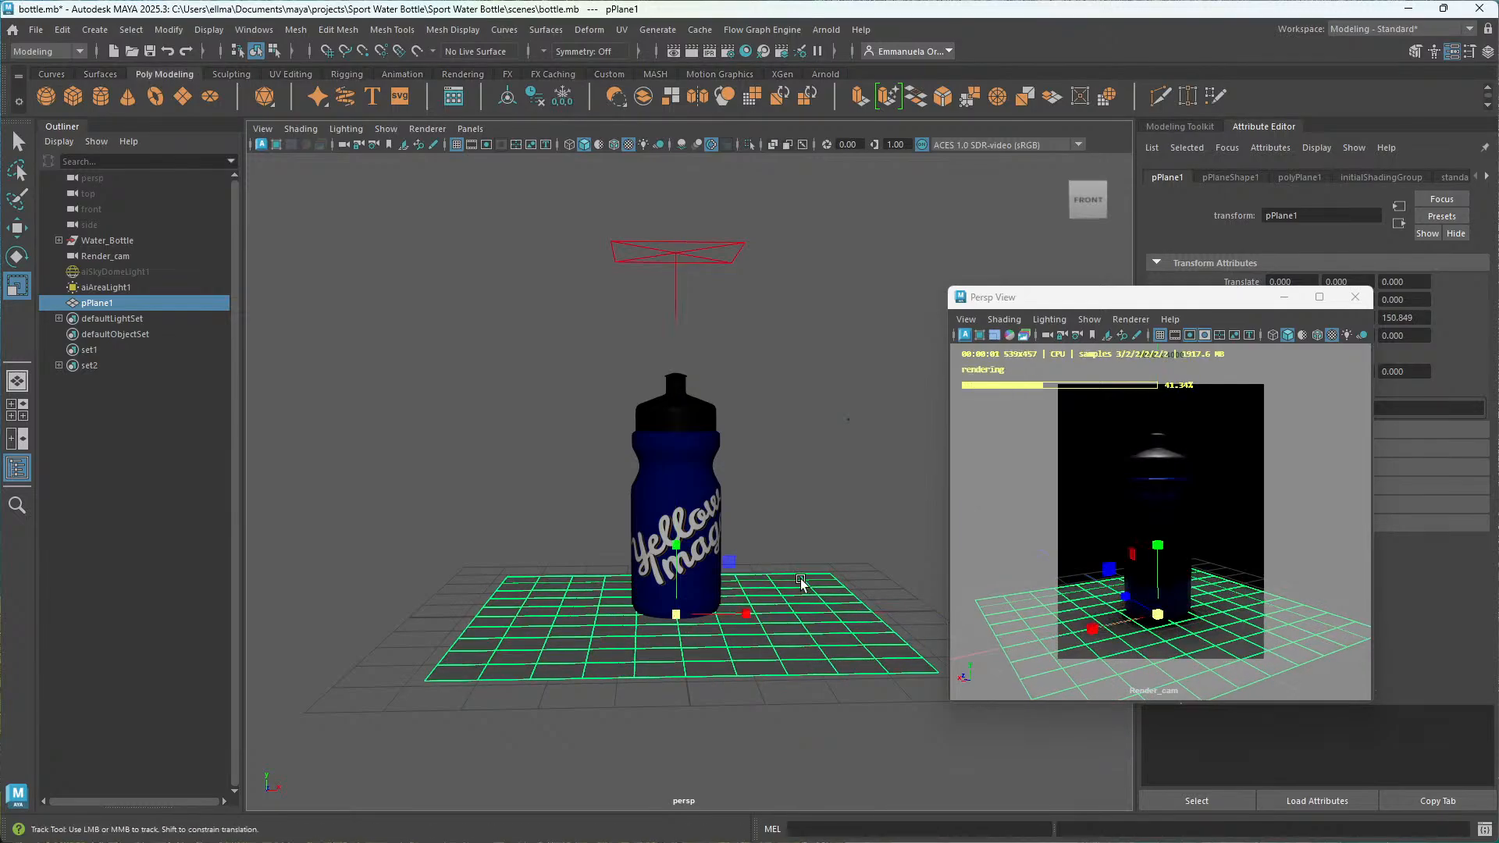
Extrude all the border edges along the ground plane's back side straight up to a height of about 54.39, forming a wall behind the bottle.
left_click_drag(476, 580, 641, 603, "alt")
middle_click_drag(719, 608, 652, 582, "alt")
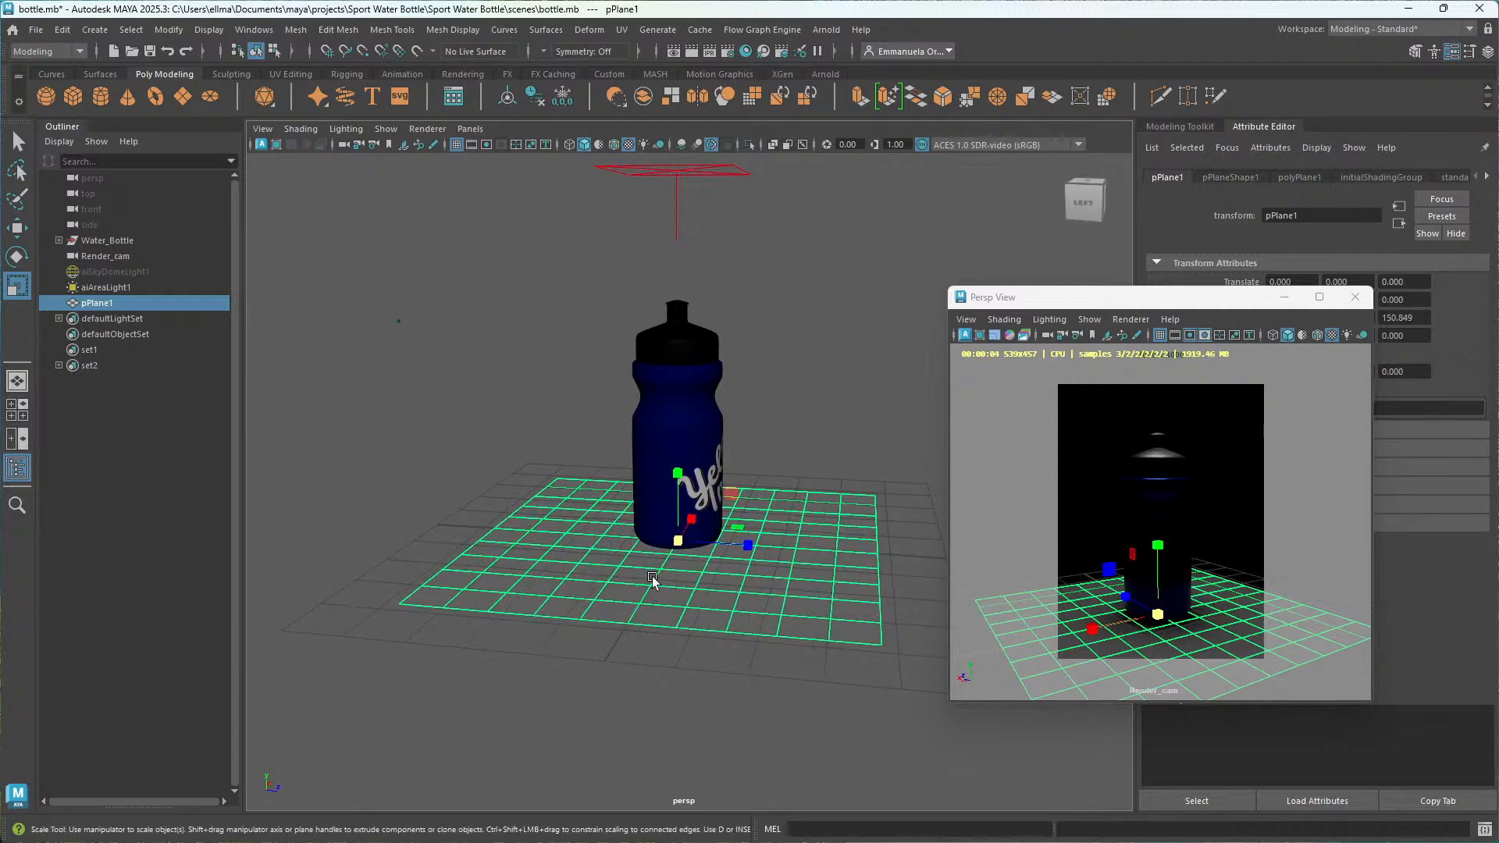
right_click_drag(719, 617, 739, 582, "alt")
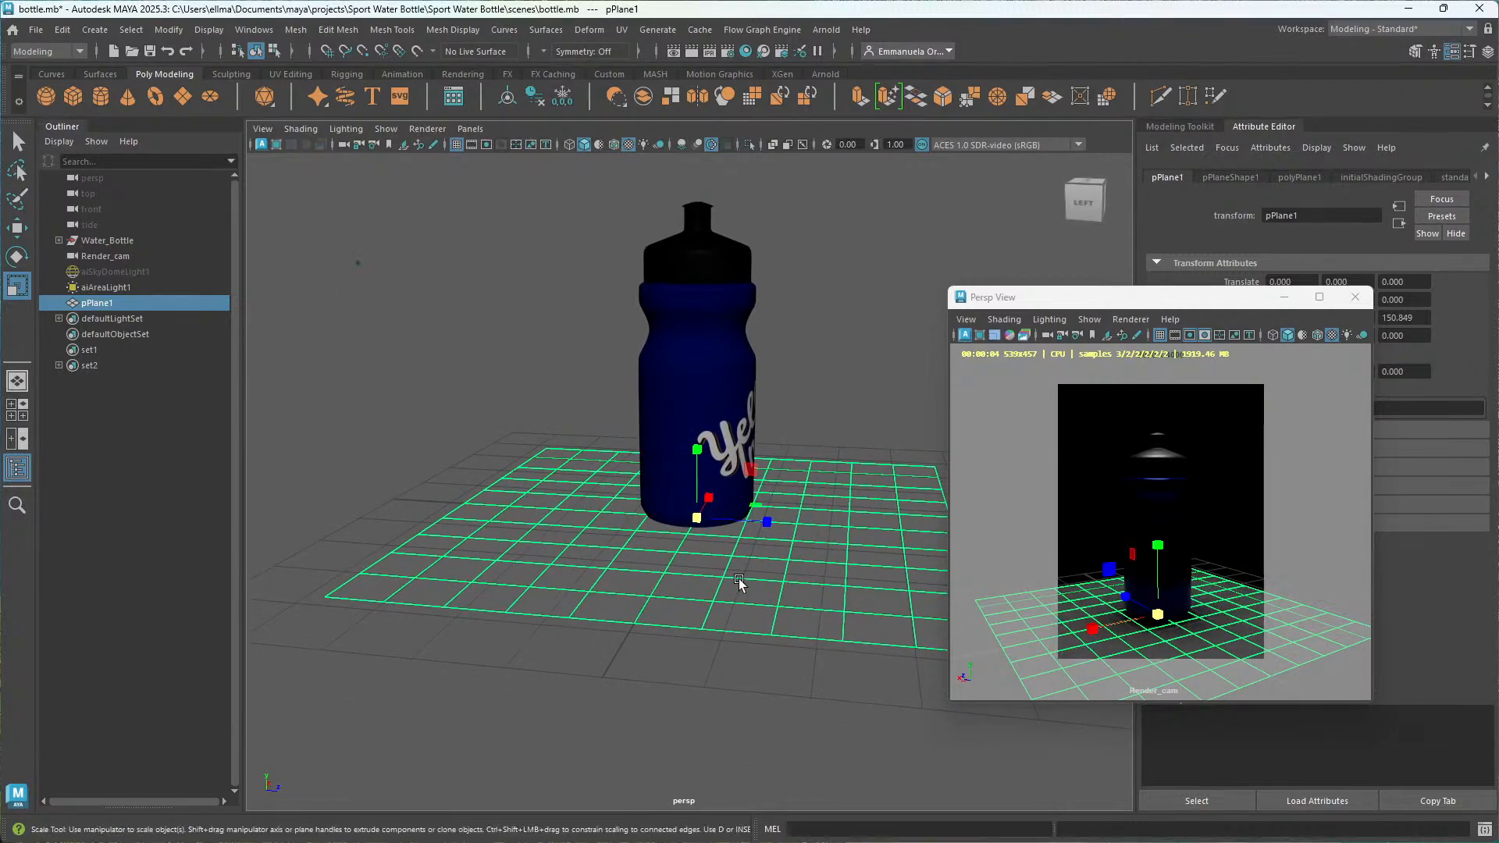
left_click_drag(484, 583, 536, 588, "alt")
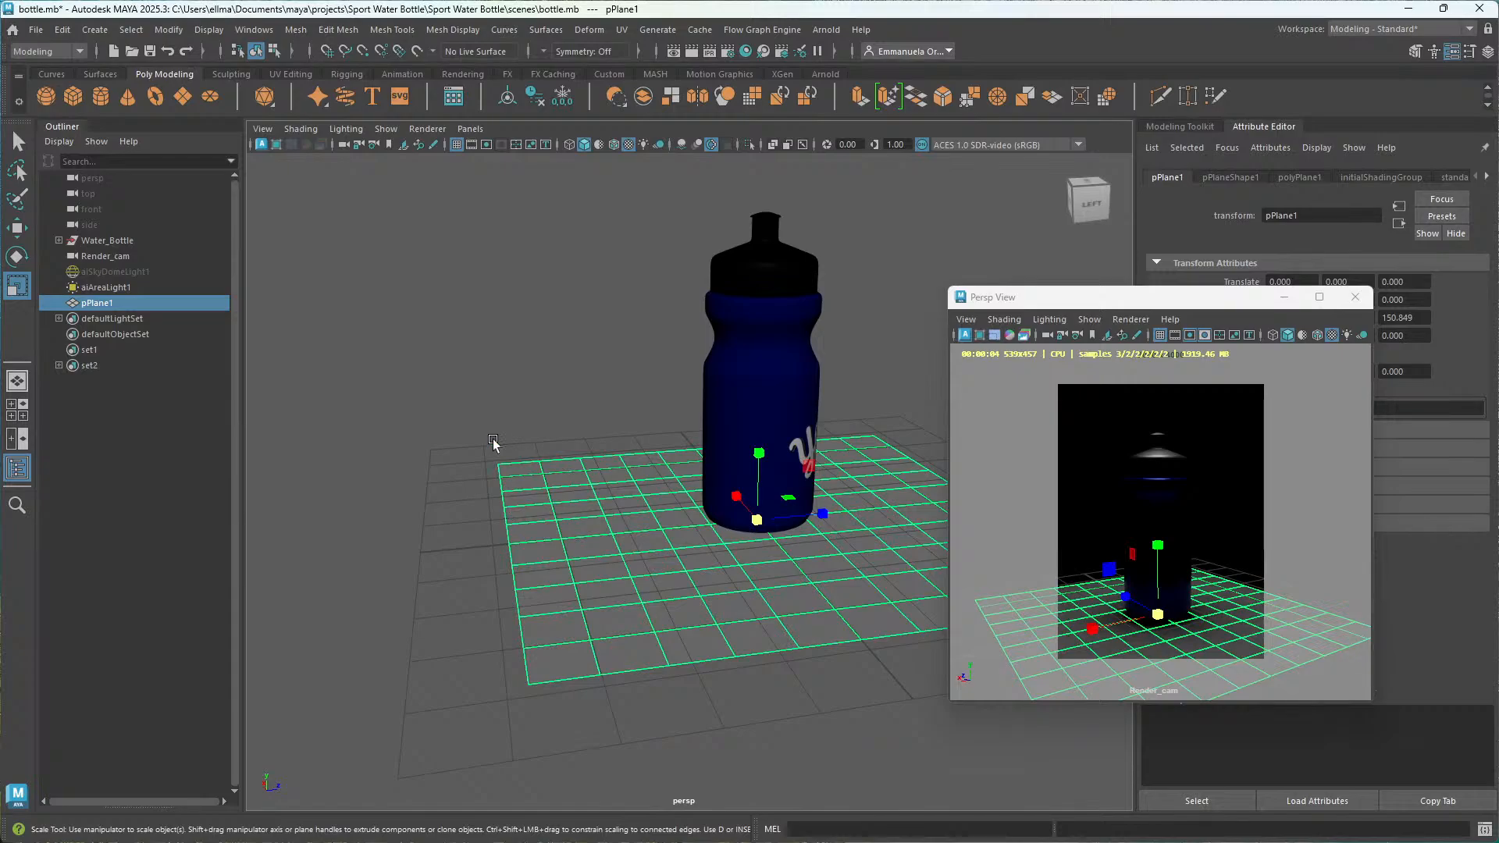
right_click_drag(494, 446, 494, 358)
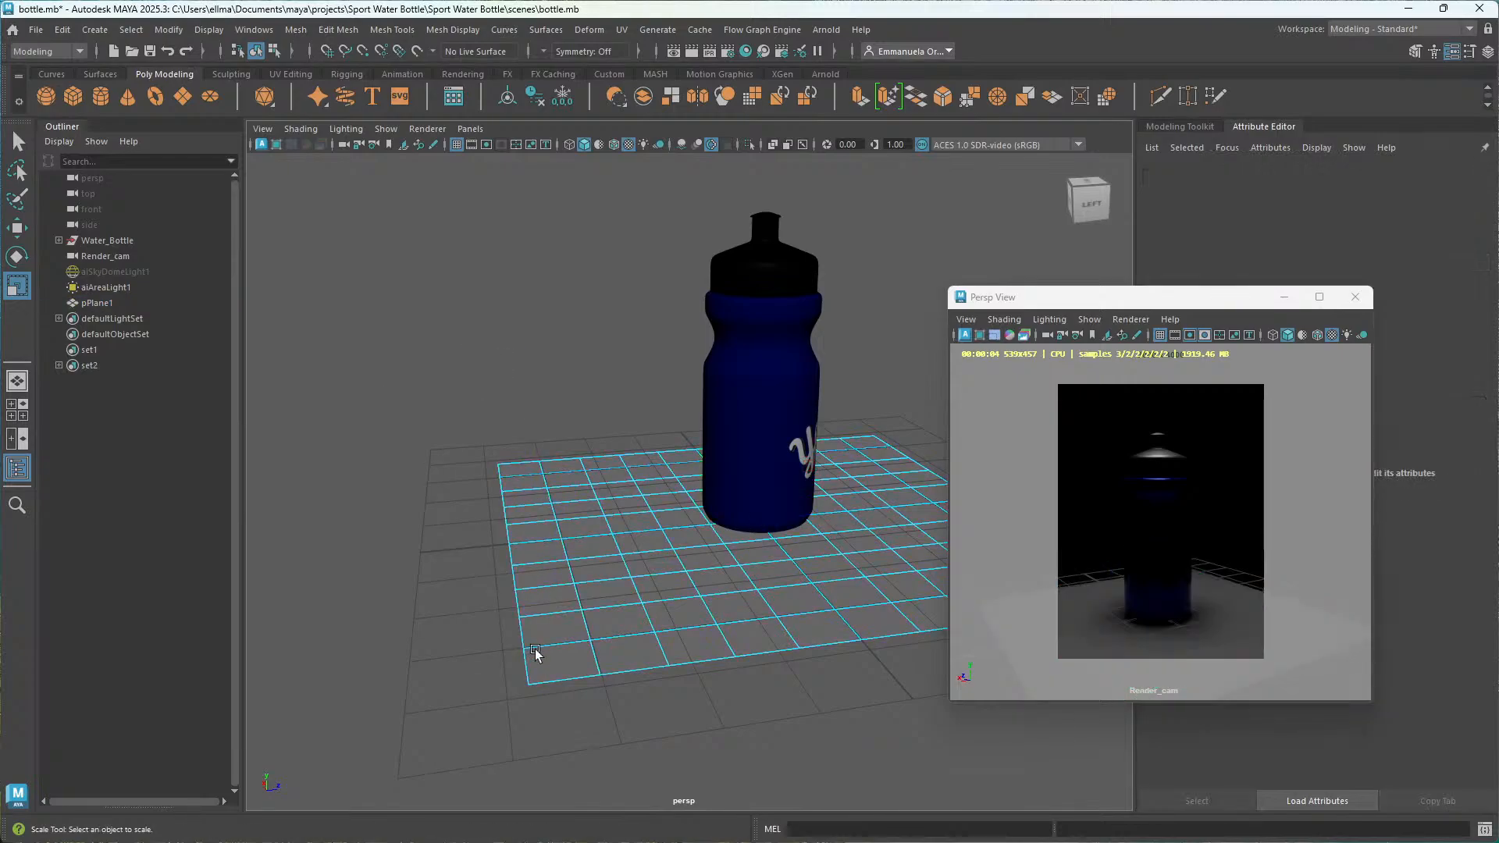
left_click(529, 671)
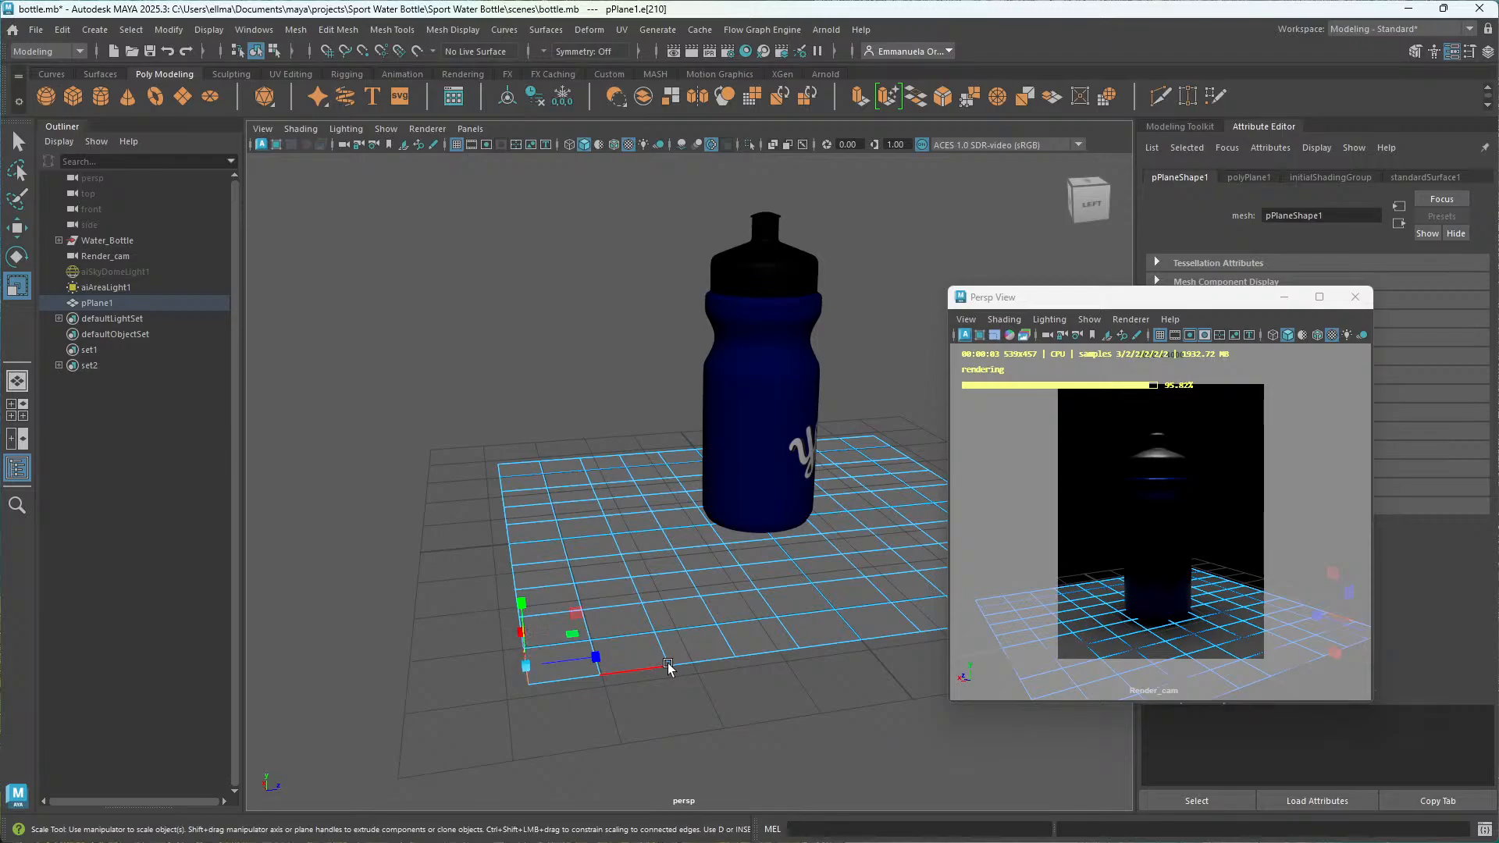
left_click_drag(629, 640, 391, 569, "alt")
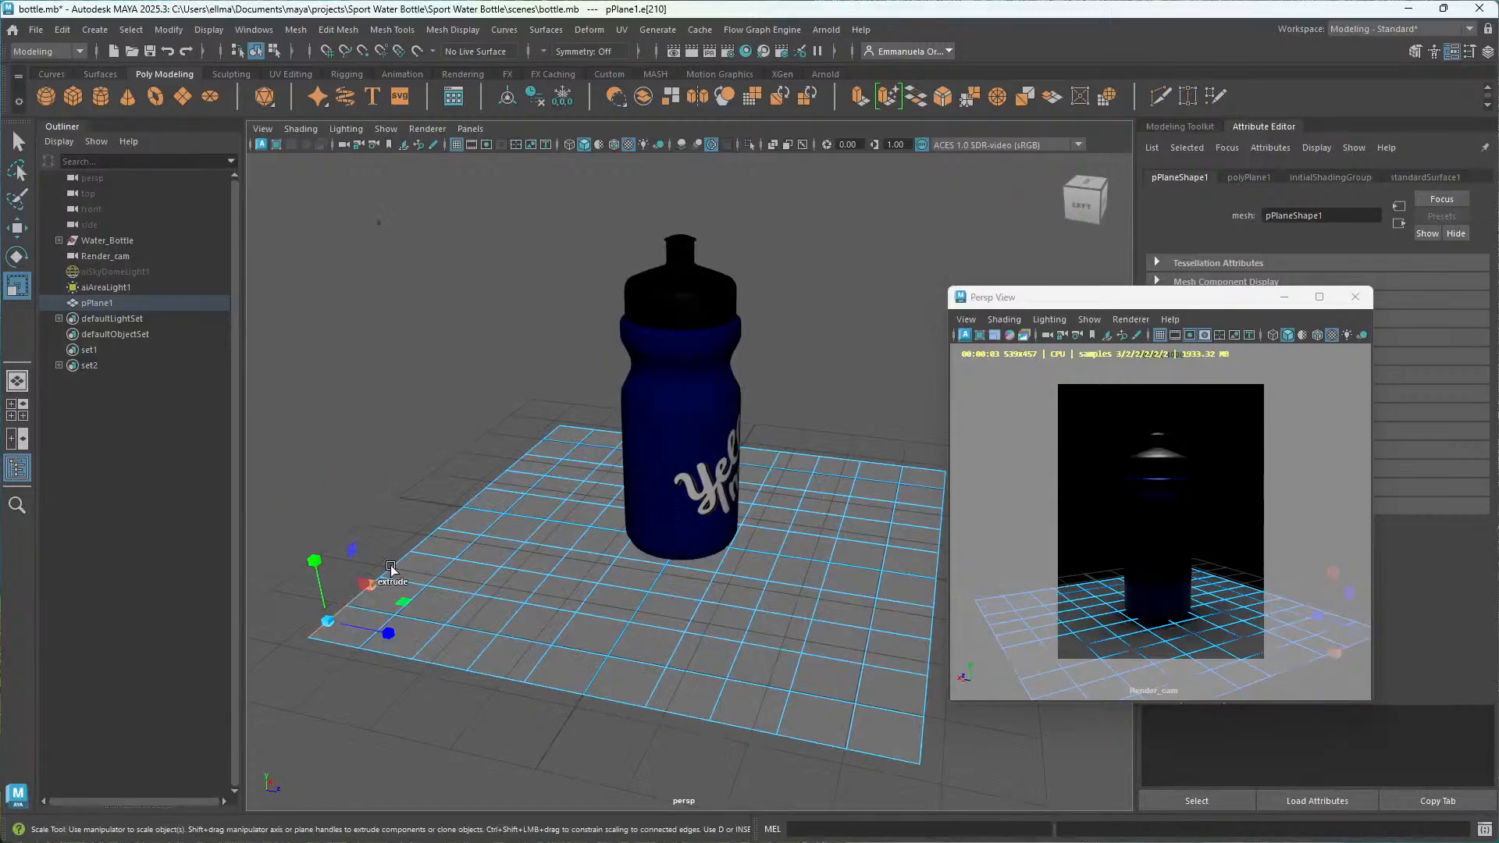
left_click(390, 568, "shift")
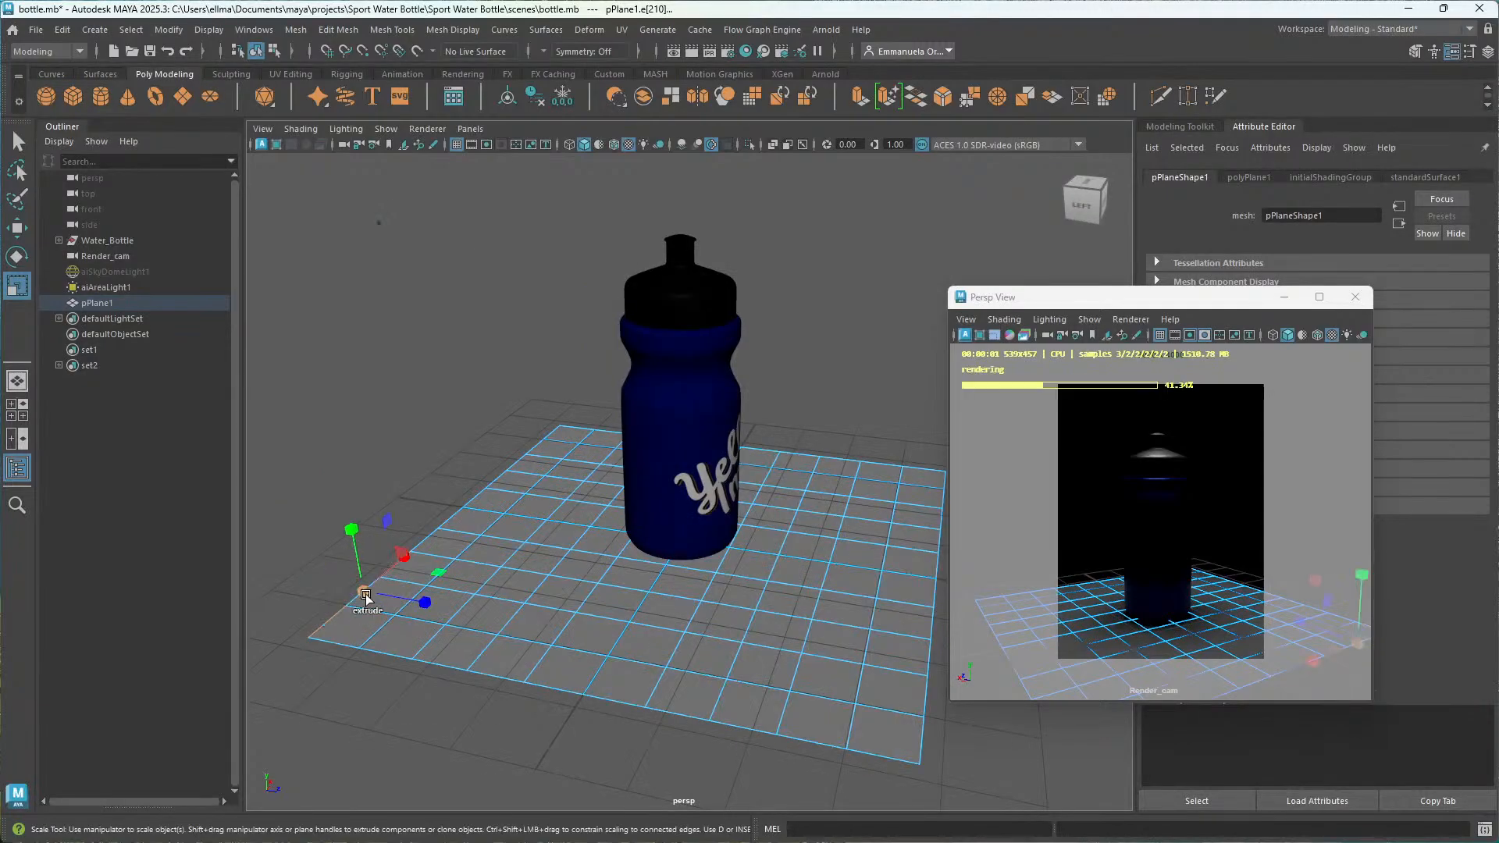
left_click(364, 595, "shift")
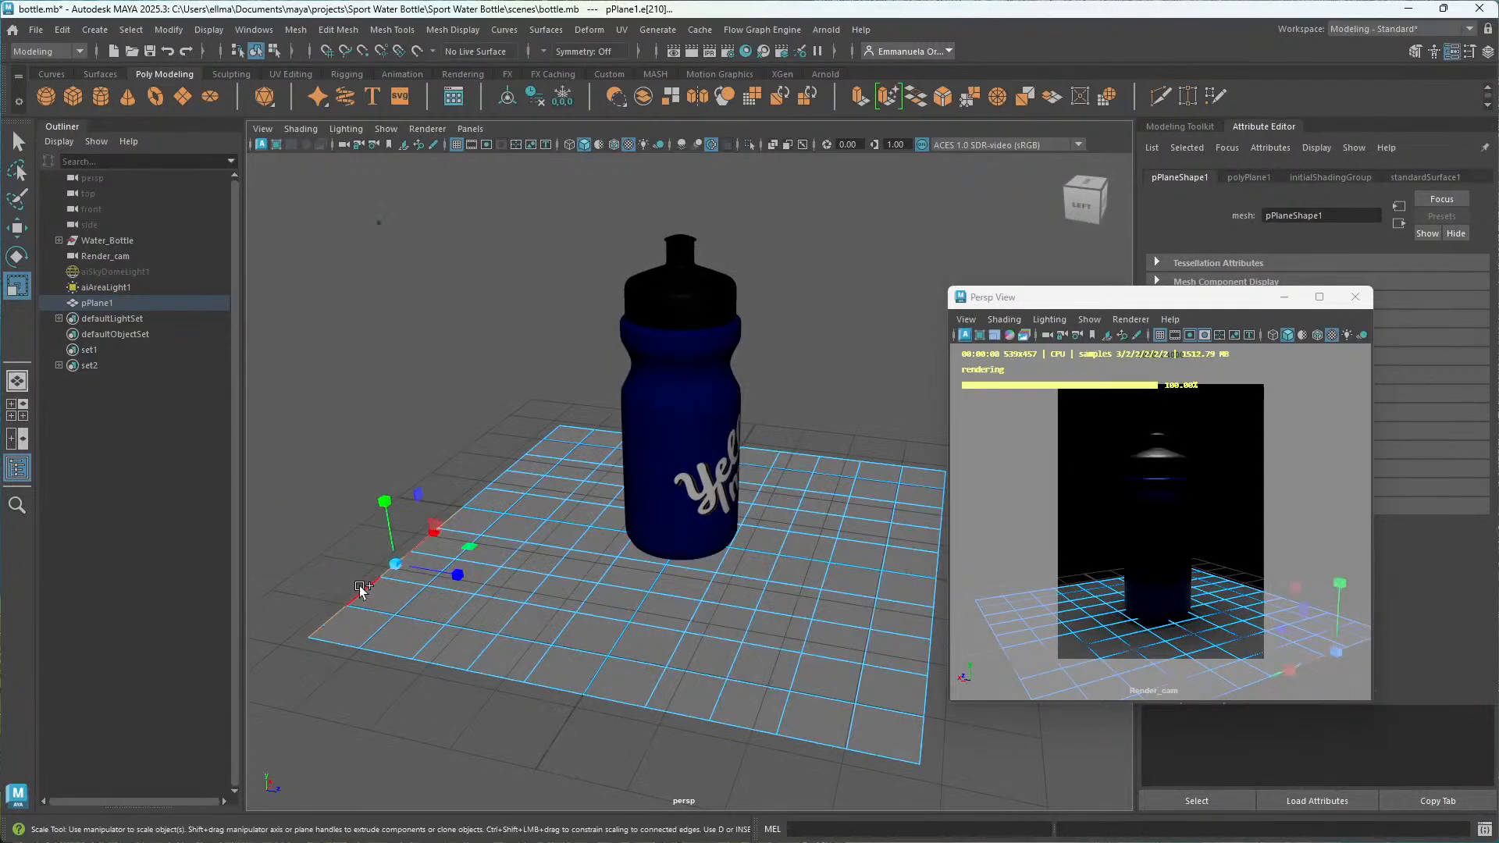
left_click(489, 484, "shift")
left_click(506, 471, "shift")
left_click(524, 455, "shift")
left_click(546, 438, "shift")
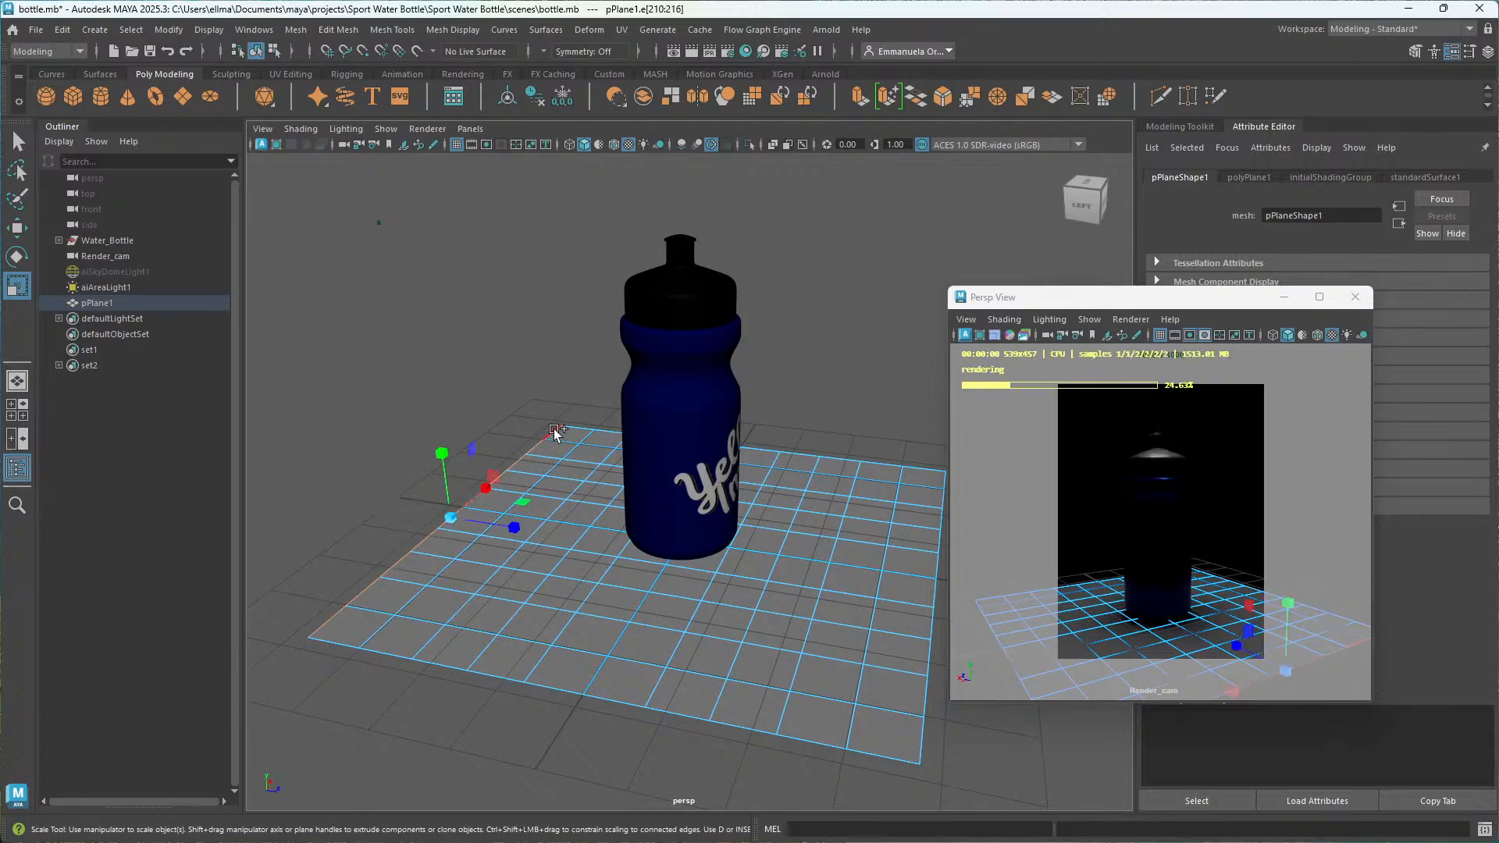
left_click(552, 435, "shift")
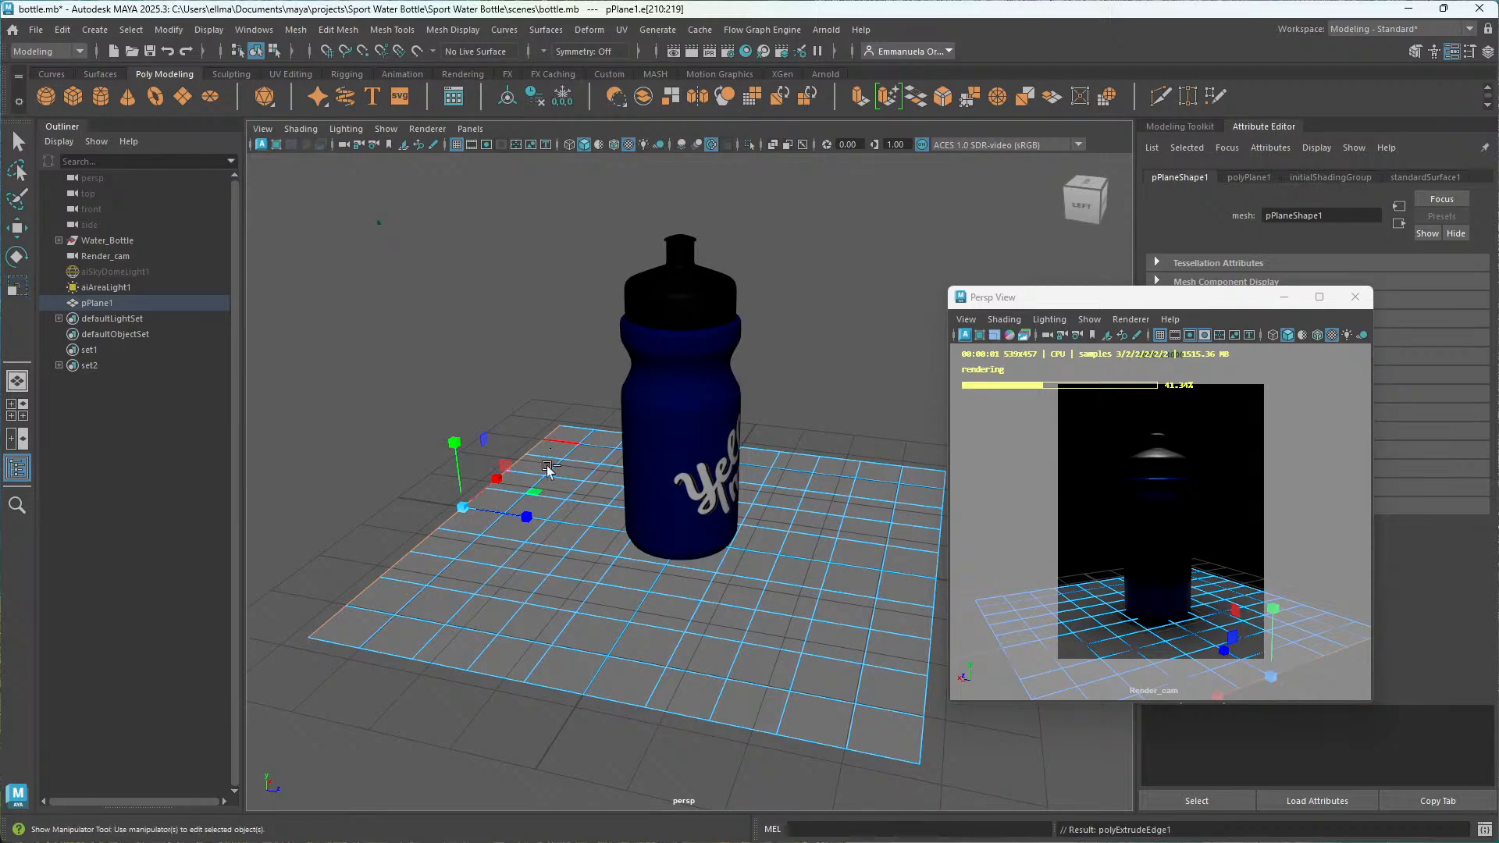
key("ctrl+e")
key("w")
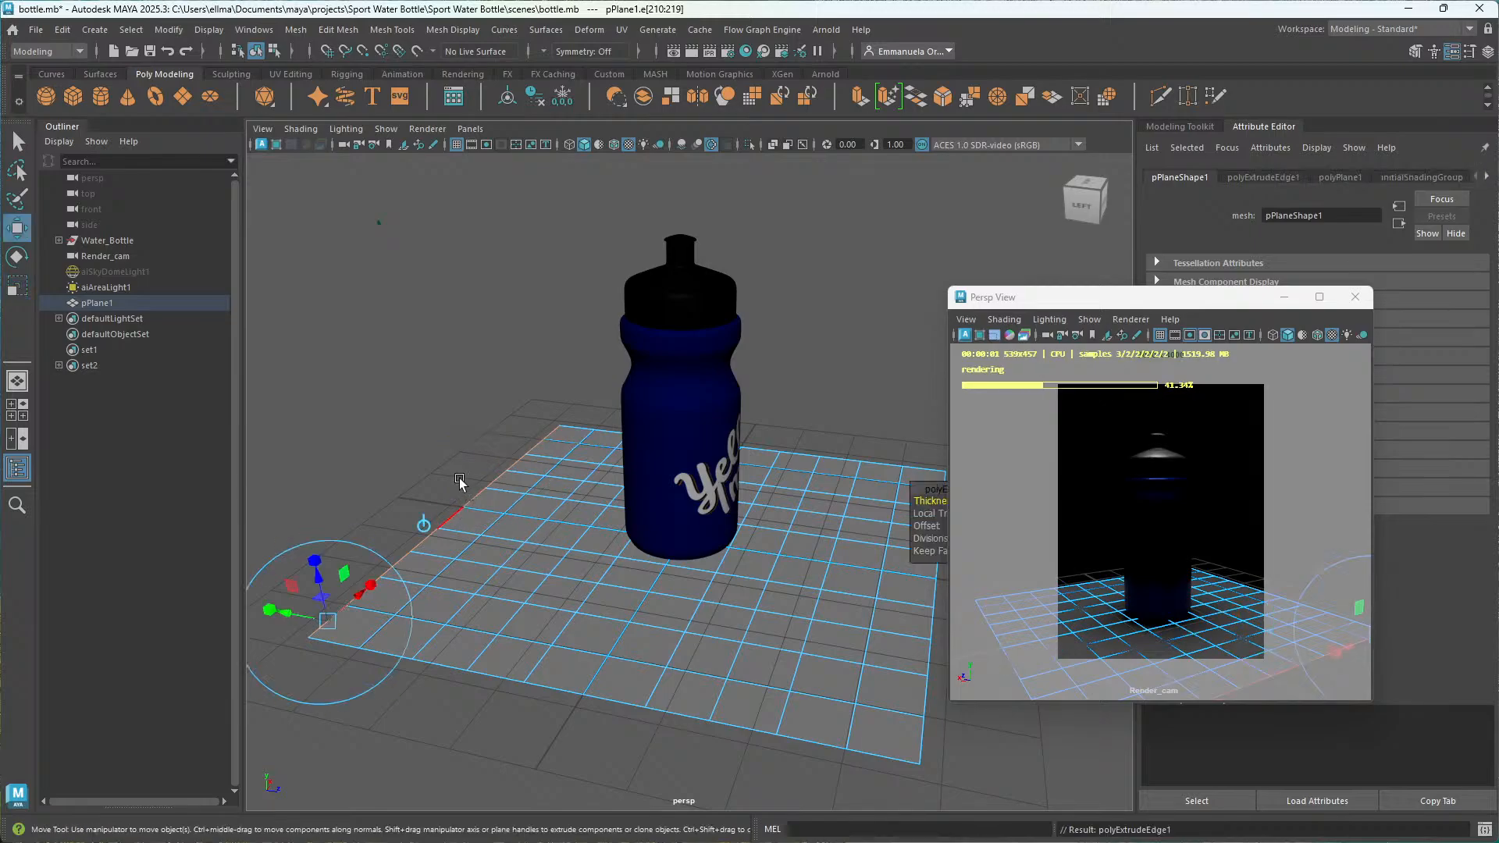
left_click_drag(454, 432, 448, 257)
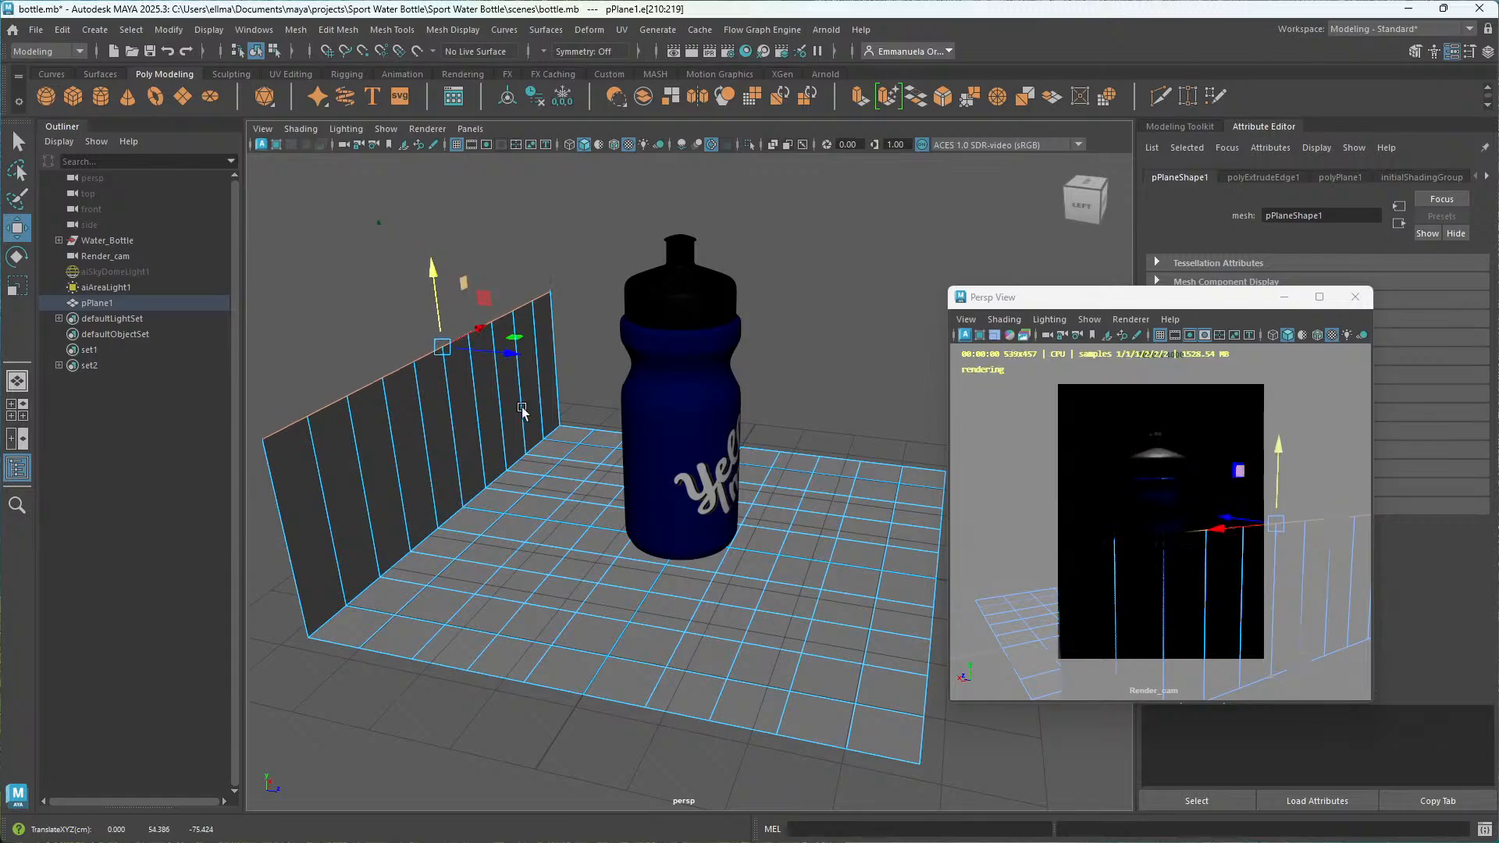
Raise the top edge of the back wall to a height of about 104.23.
scroll(518, 407, "down", 4)
left_click_drag(560, 531, 583, 539, "alt")
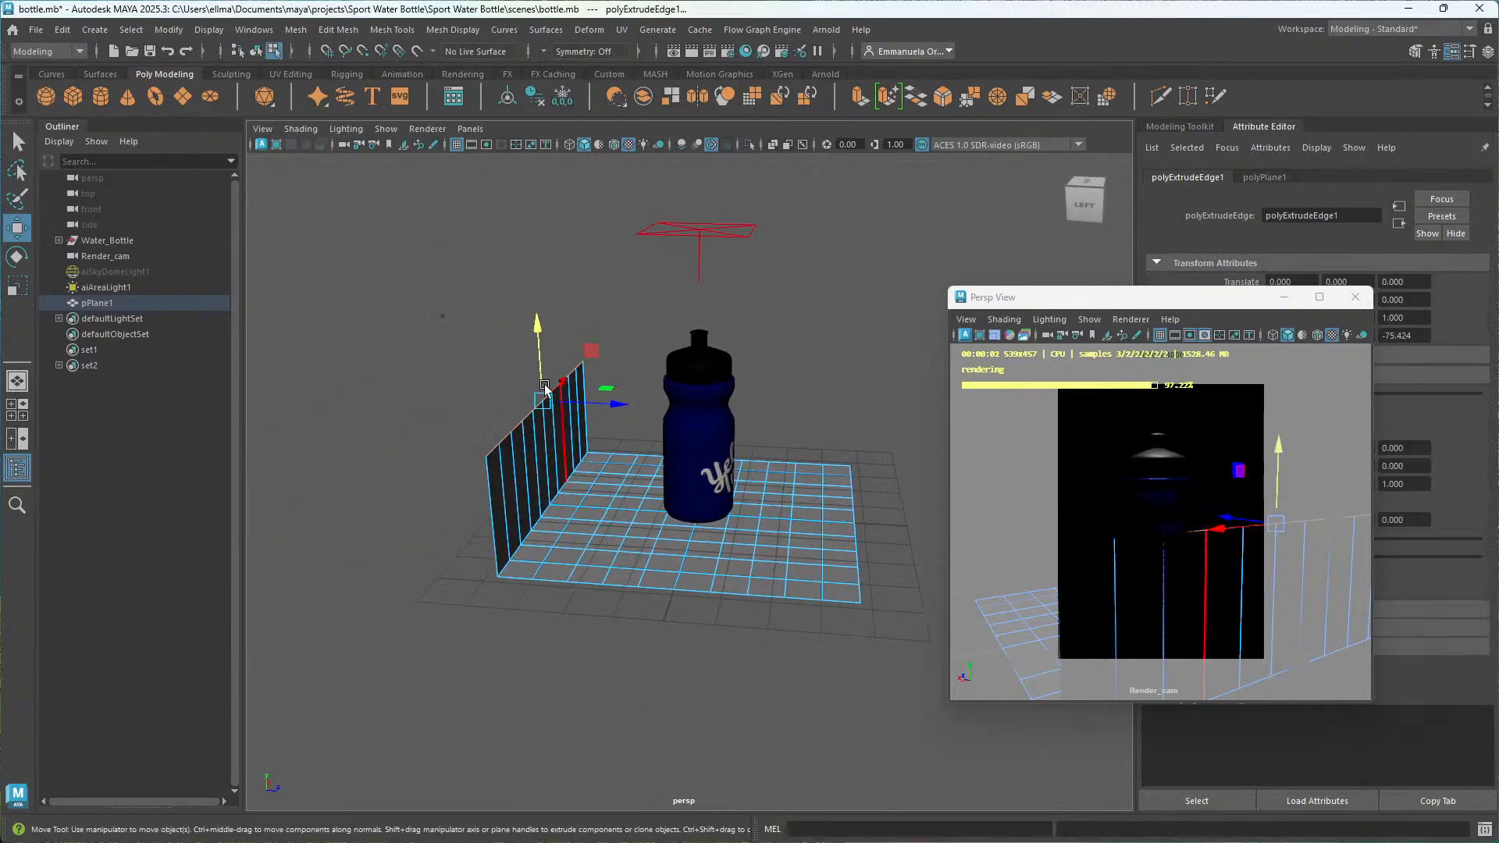
left_click_drag(535, 326, 506, 209)
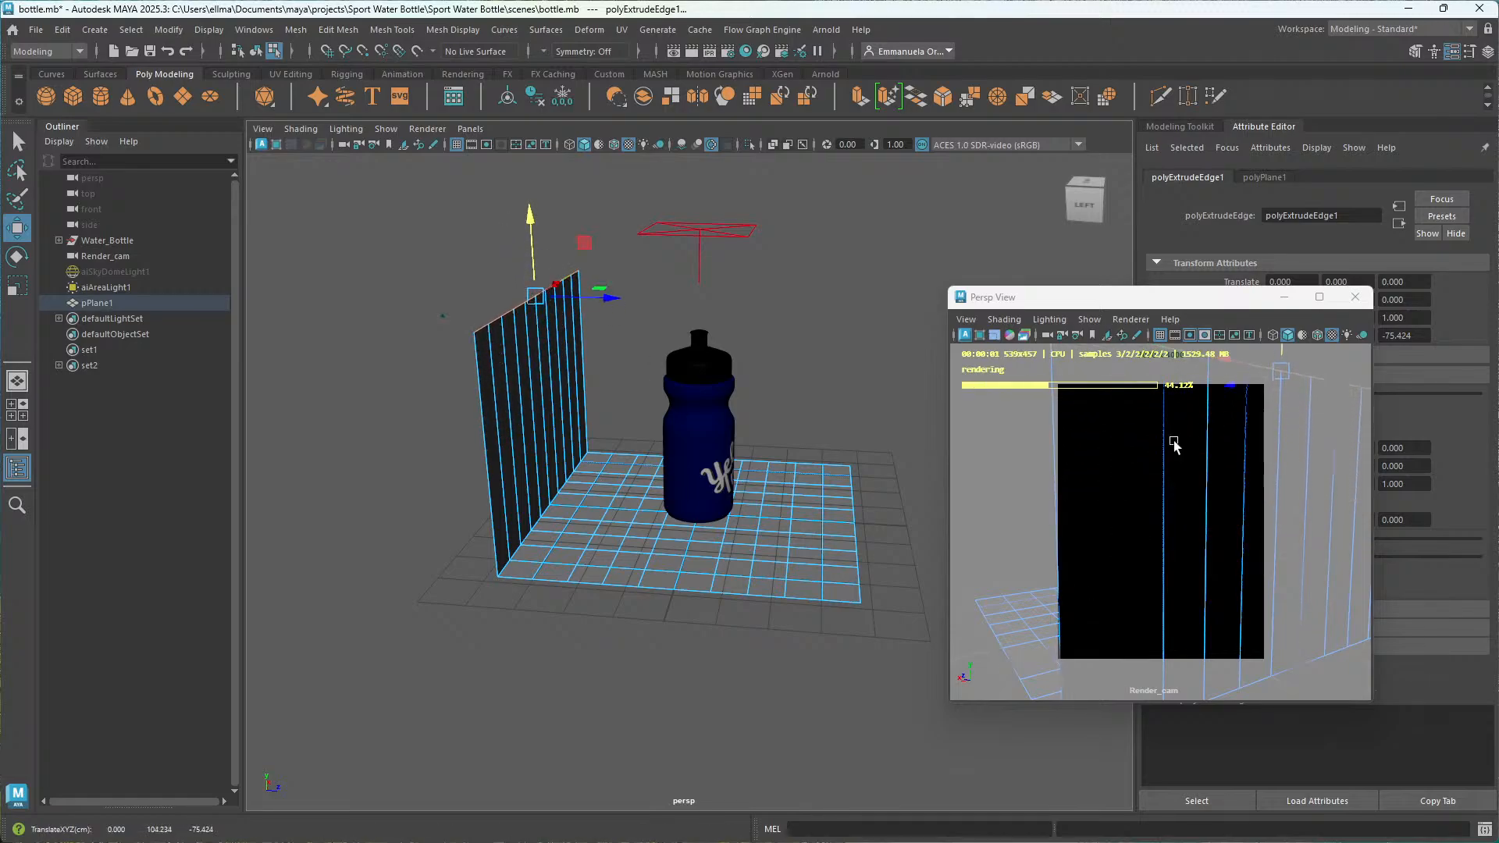
Bevel the edge loop where the back wall meets the floor, with a fraction of 1 and 3 segments.
left_click_drag(843, 543, 636, 595, "alt")
scroll(697, 472, "up", 3)
mouse_move(636, 594)
middle_mouse_down("alt")
mouse_move(720, 597)
mouse_move(637, 590)
middle_mouse_up("alt")
mouse_move(637, 590)
left_mouse_down("alt")
mouse_move(629, 609)
mouse_move(723, 609)
mouse_move(638, 611)
mouse_move(607, 587)
left_mouse_up("alt")
middle_click_drag(655, 588, 713, 602, "alt")
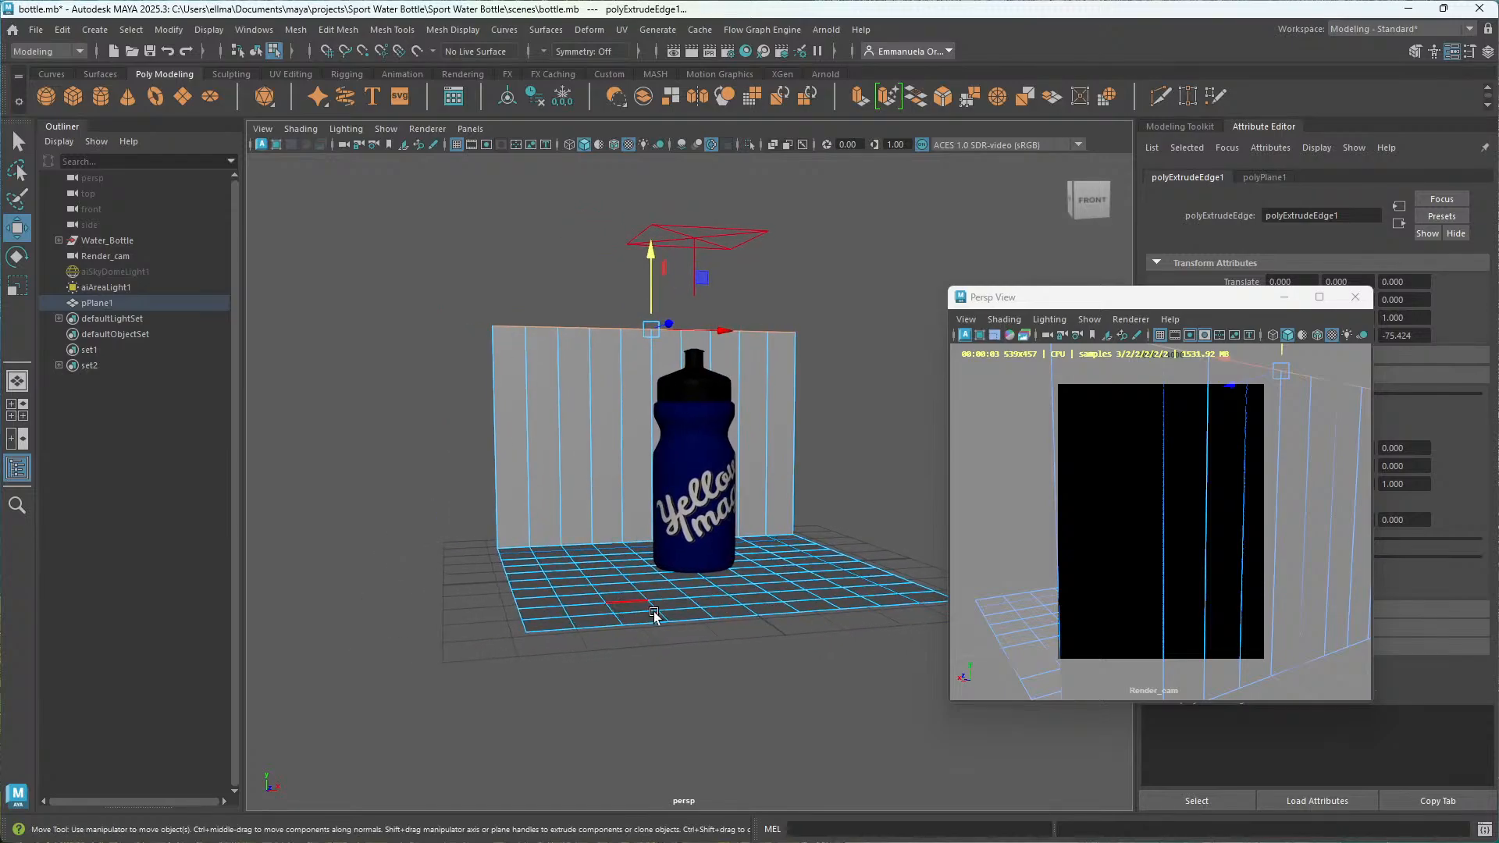
left_click_drag(660, 616, 482, 582, "alt")
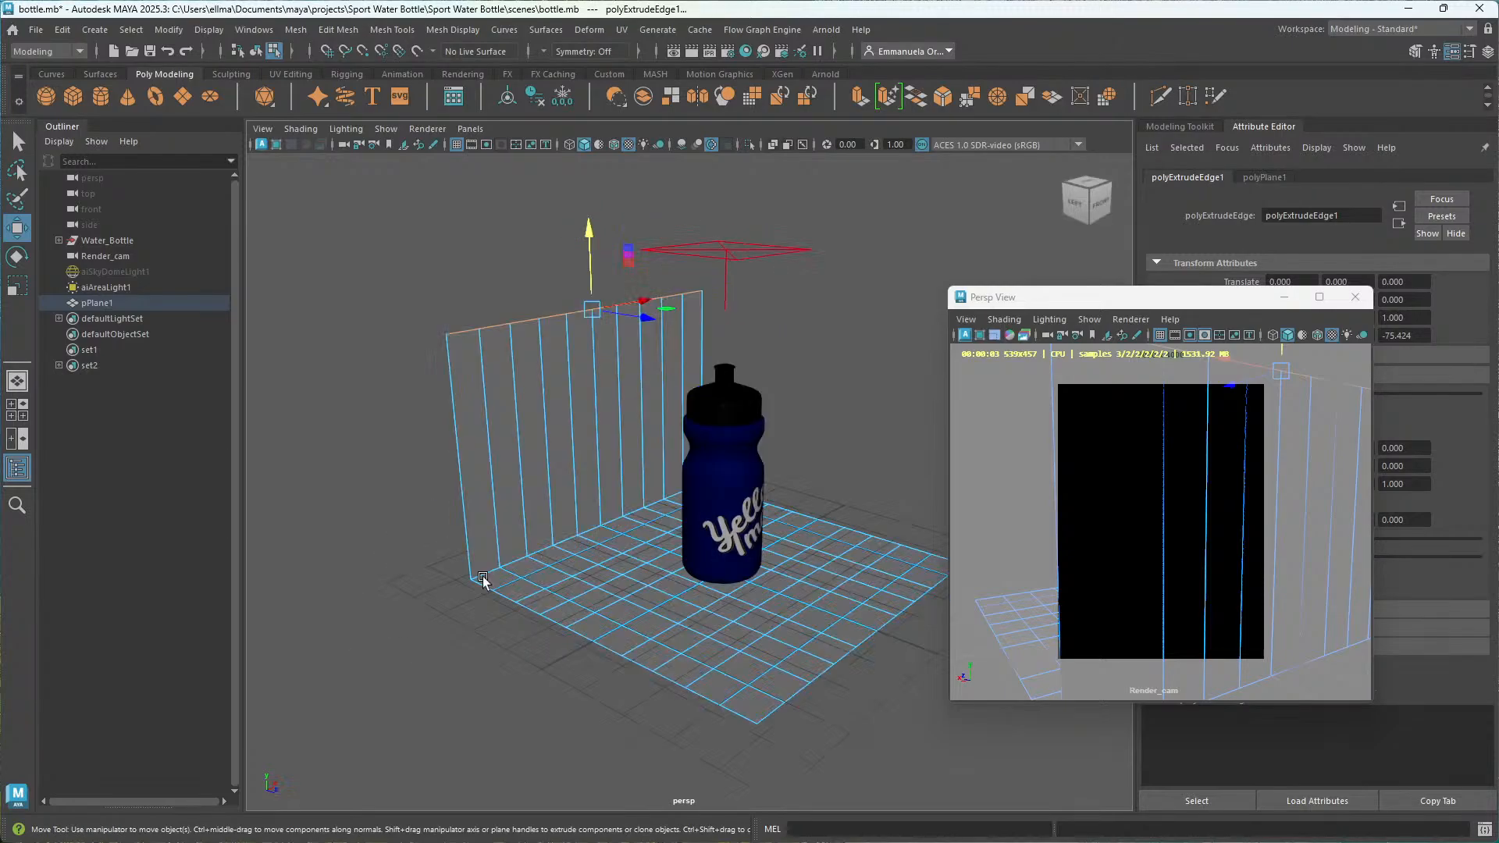
right_click_drag(363, 397, 367, 359)
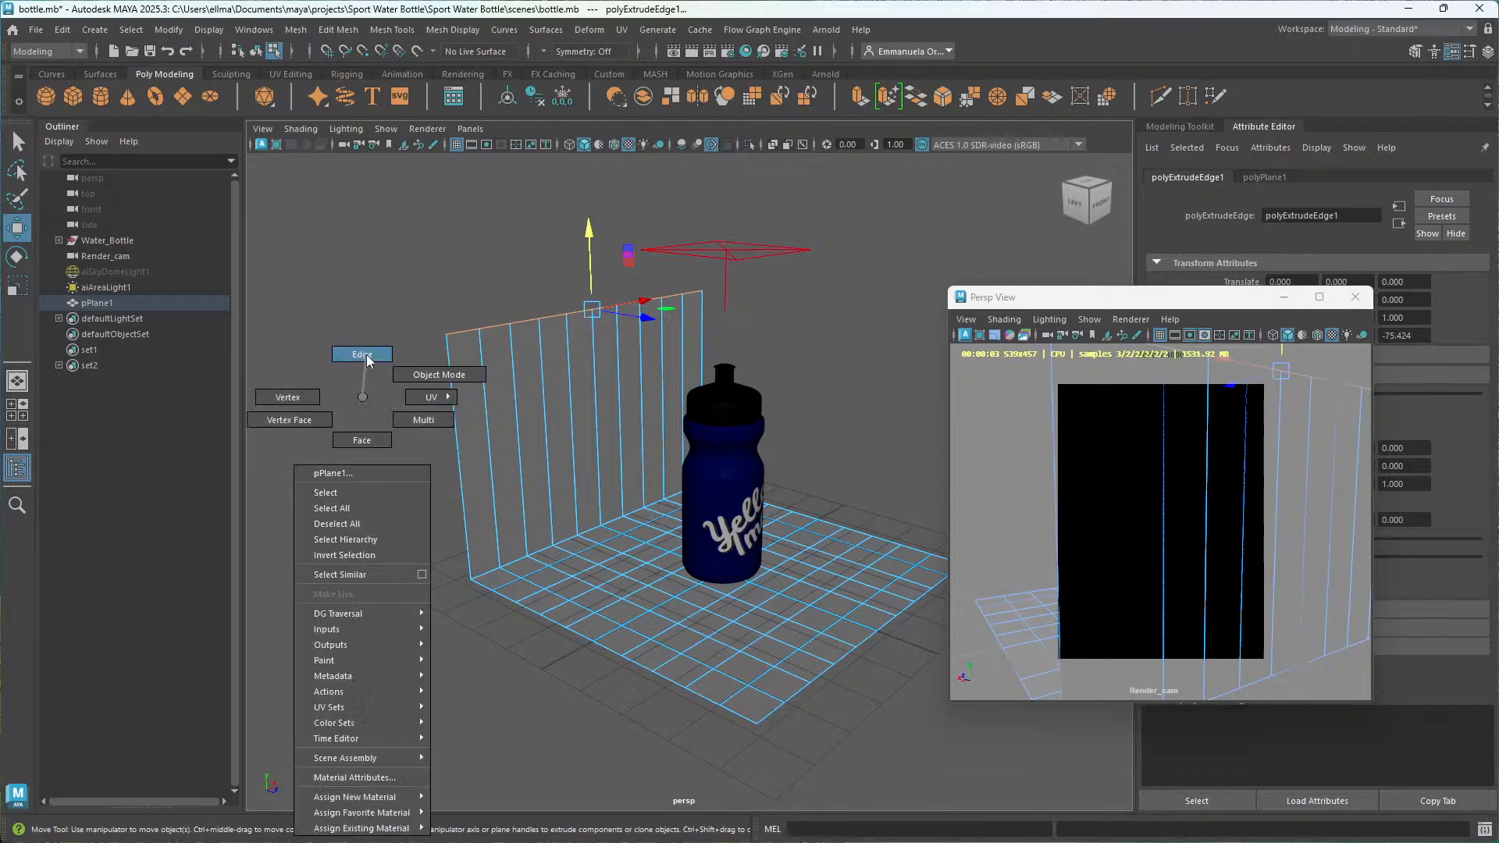
right_click_drag(367, 359, 367, 358)
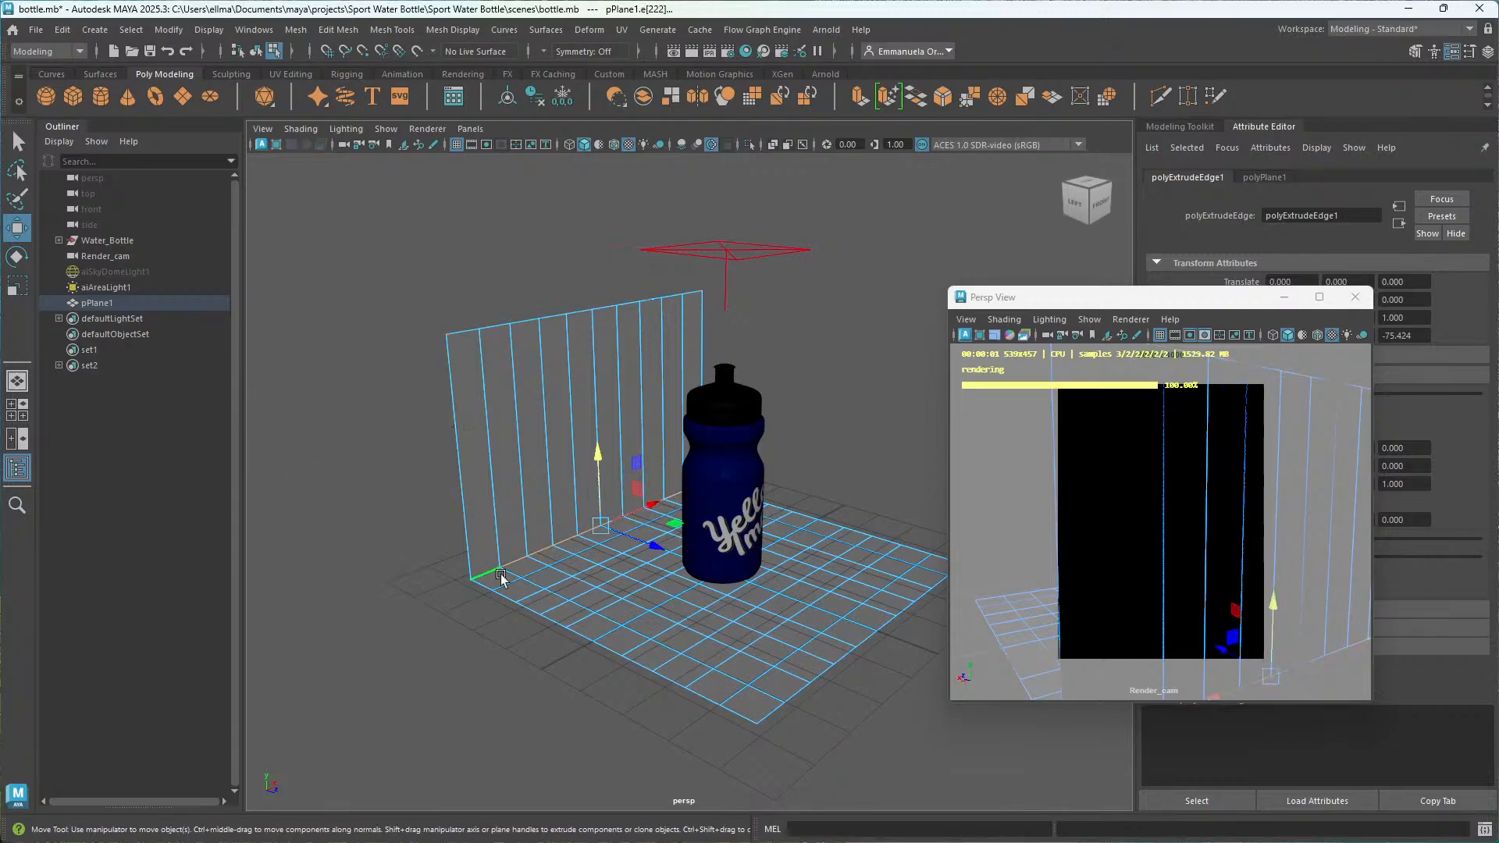
left_click(677, 490)
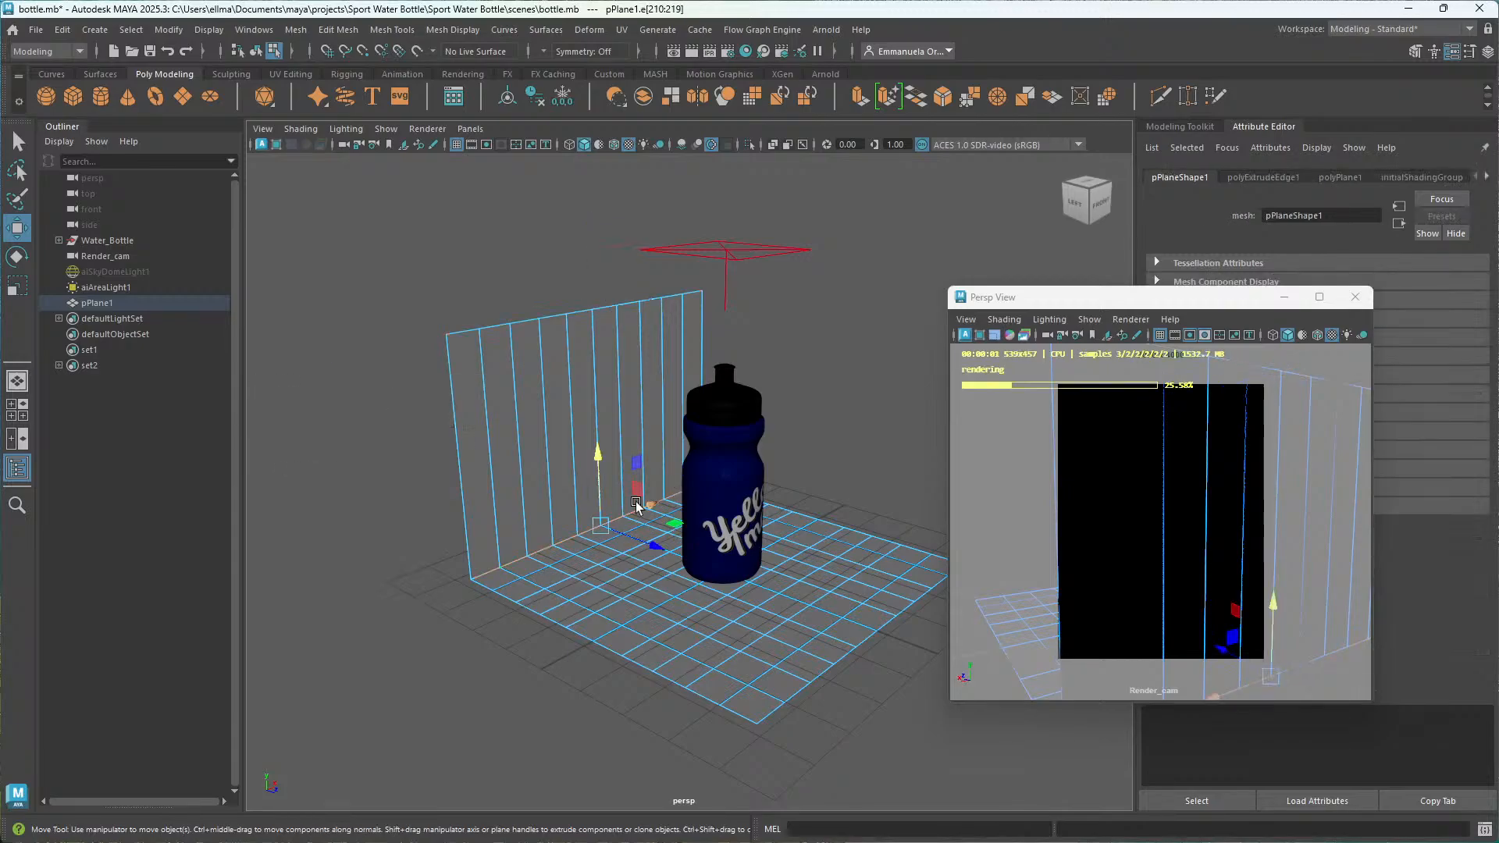
key("ctrl+b")
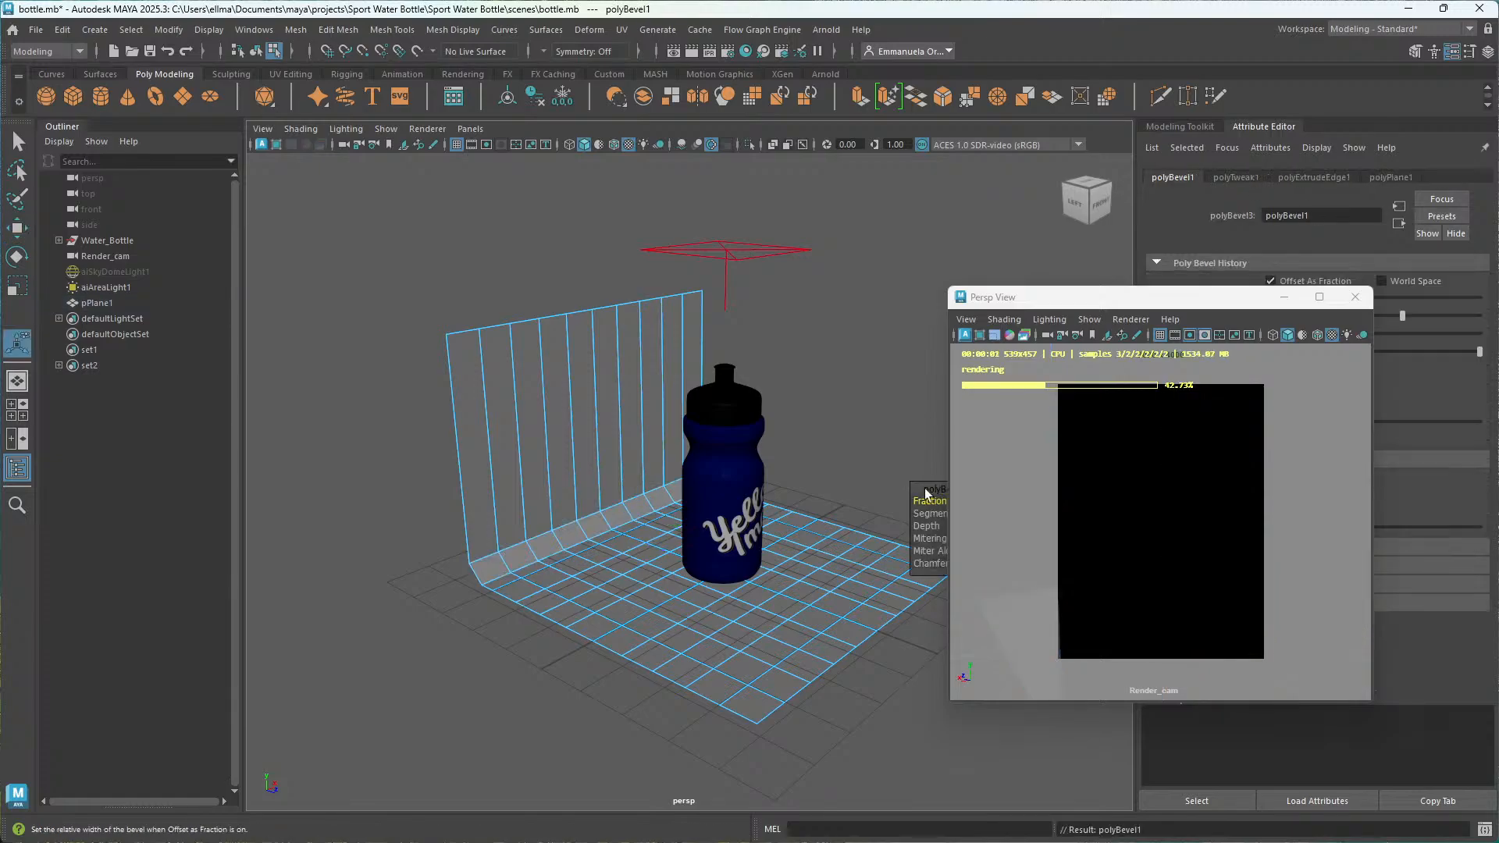
left_click_drag(922, 486, 322, 393)
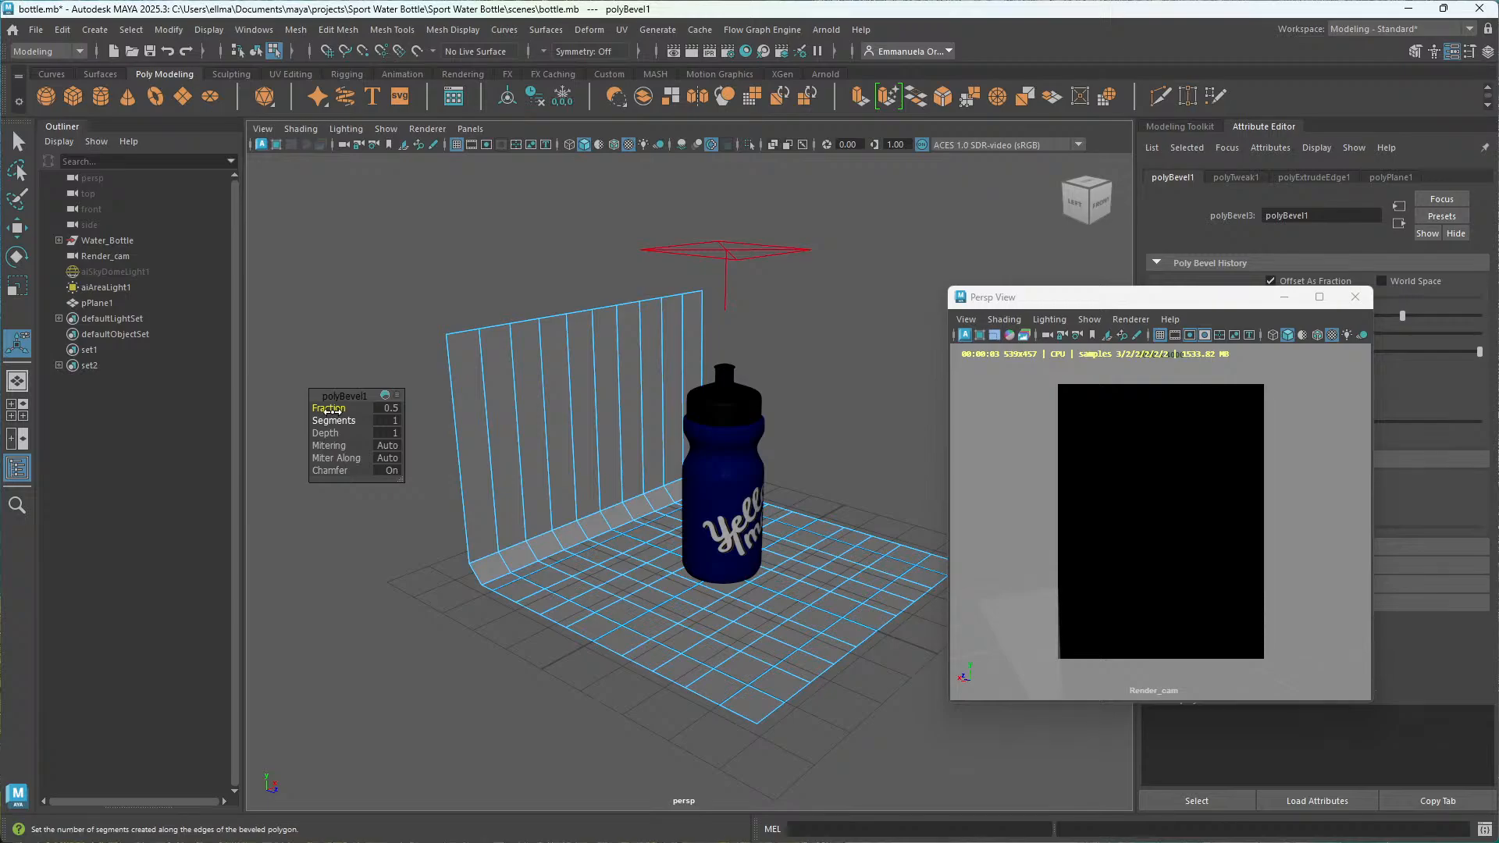
mouse_move(332, 412)
left_mouse_down()
mouse_move(370, 426)
mouse_move(355, 427)
left_mouse_up()
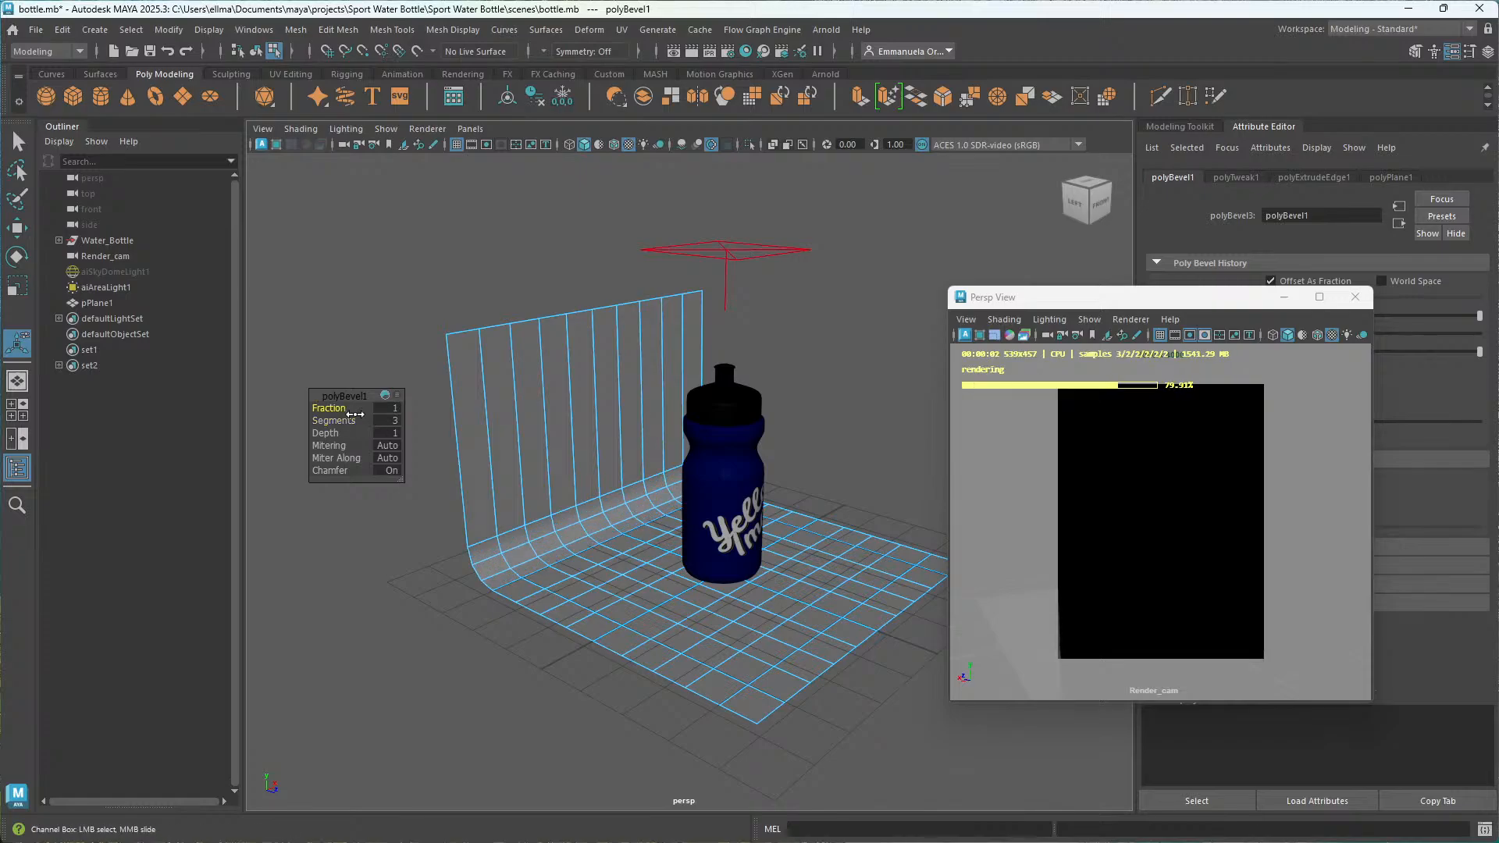
Move the floating Render_cam preview window closer to the bottle and switch it from the Arnold render to the regular viewport display.
left_click_drag(625, 585, 843, 428, "alt")
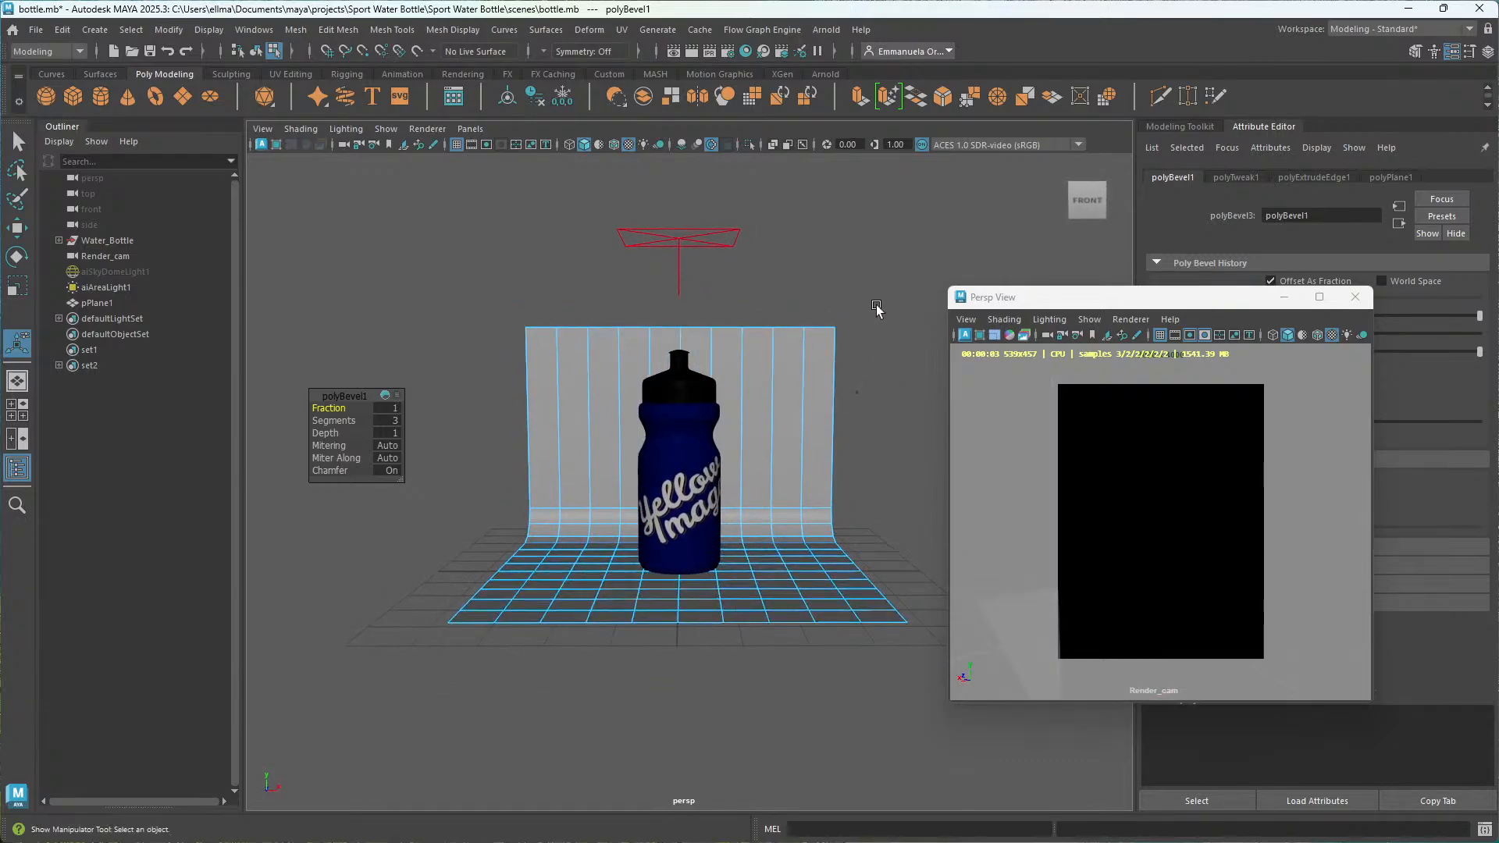
middle_click_drag(806, 488, 739, 525, "alt")
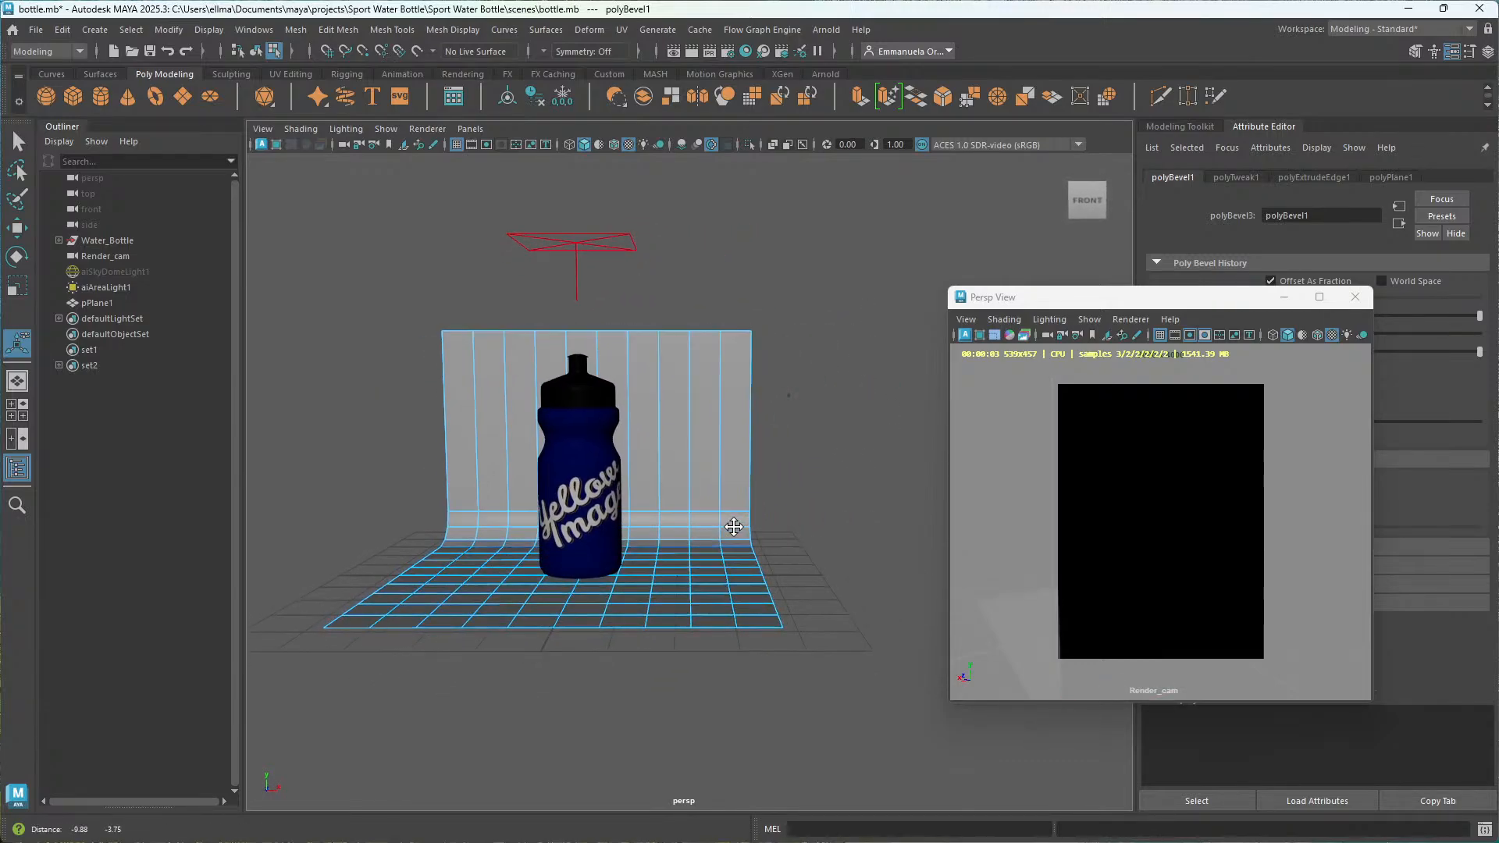
left_click_drag(1201, 308, 988, 242)
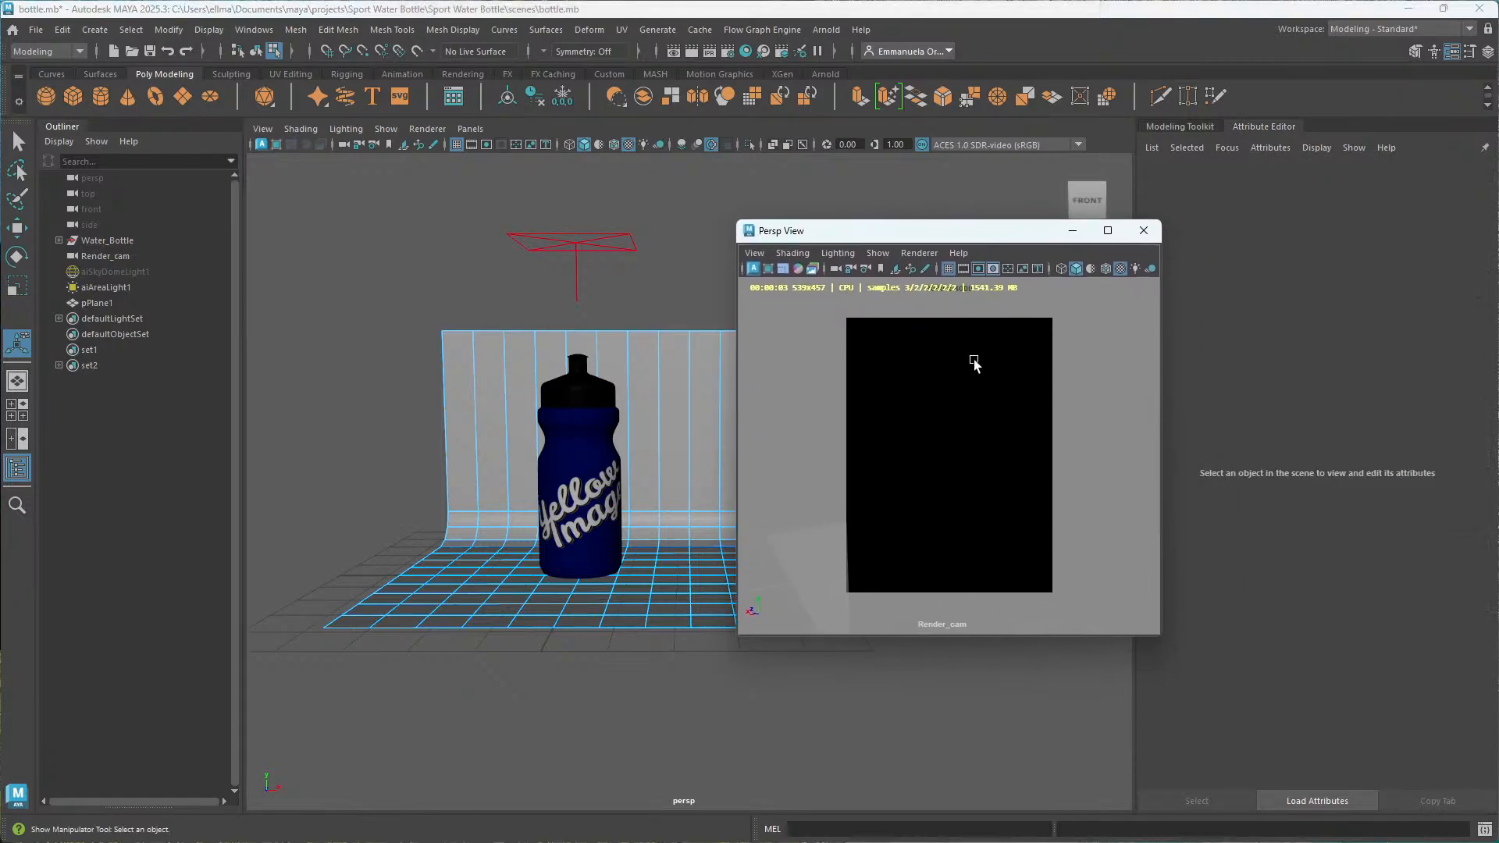
left_click(918, 253)
left_click(933, 270)
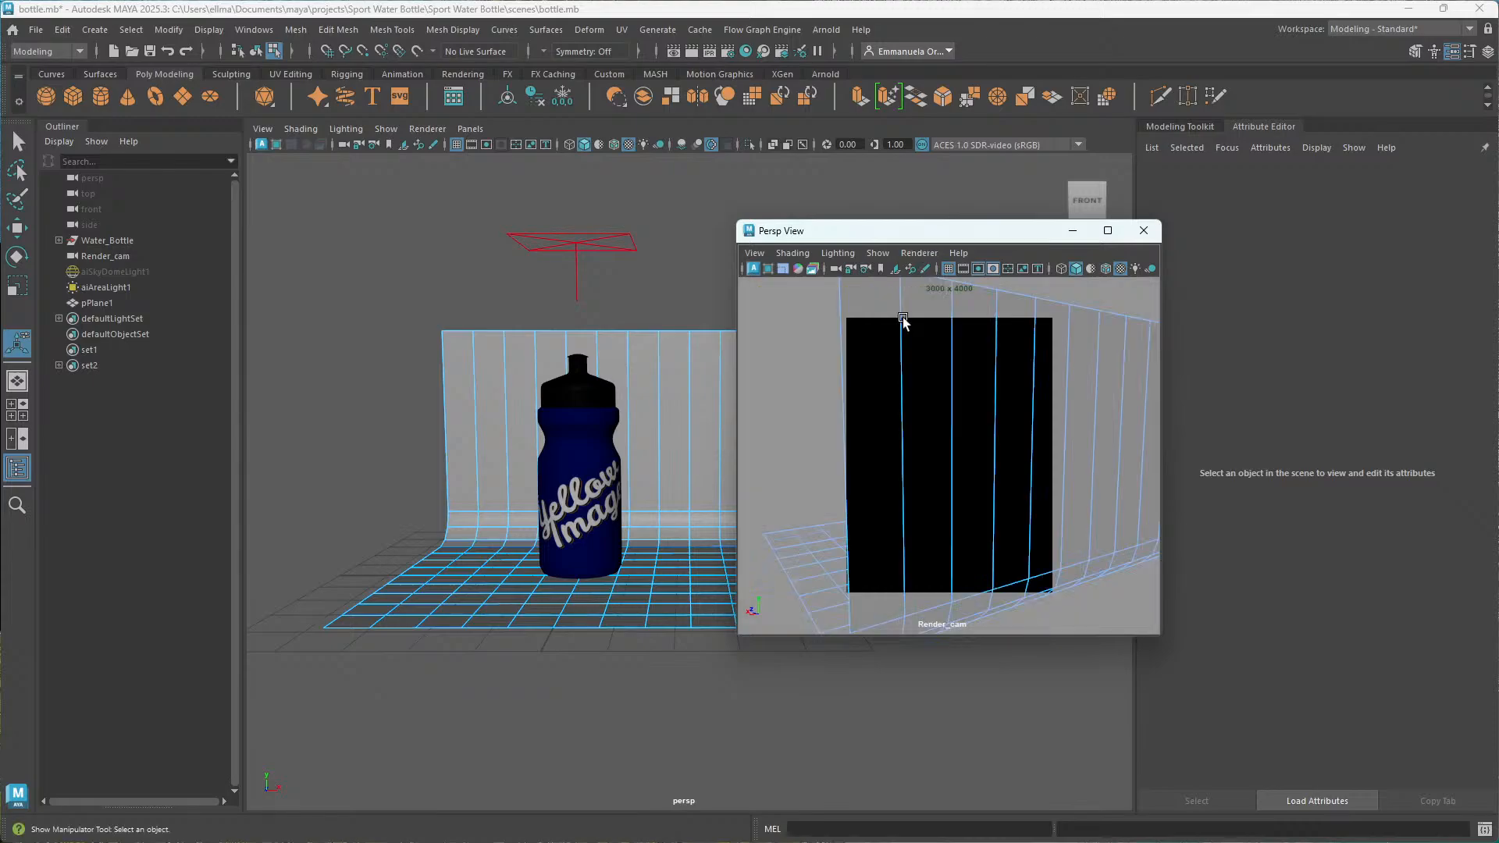
Reframe Render_cam to a frontal view with the bottle centred and nearly filling the frame's height against the curved backdrop.
left_click_drag(903, 320, 996, 508, "alt")
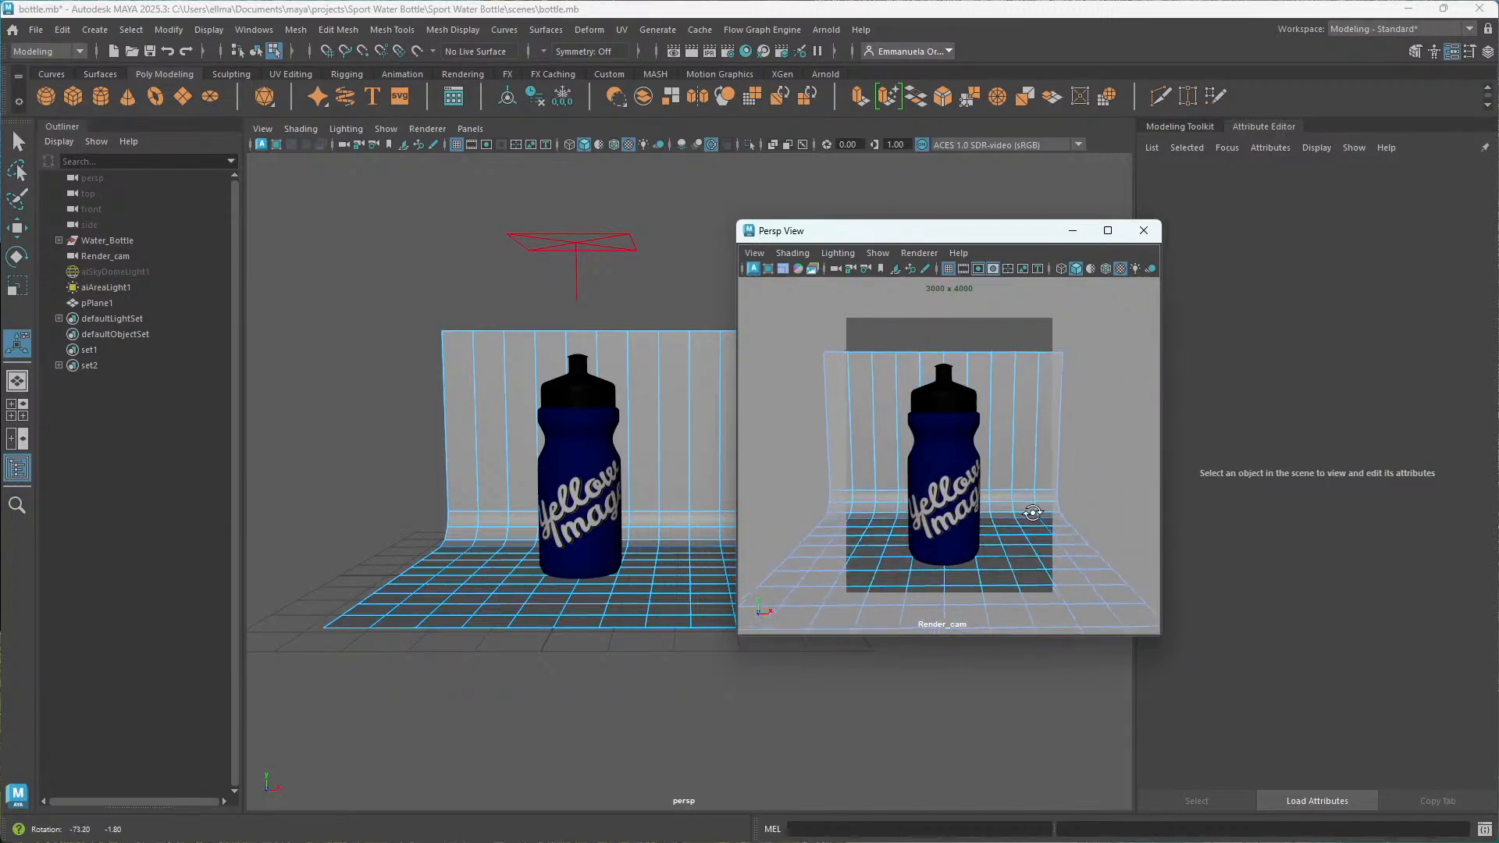
right_click_drag(963, 479, 972, 516, "alt")
middle_click_drag(971, 515, 974, 489, "alt")
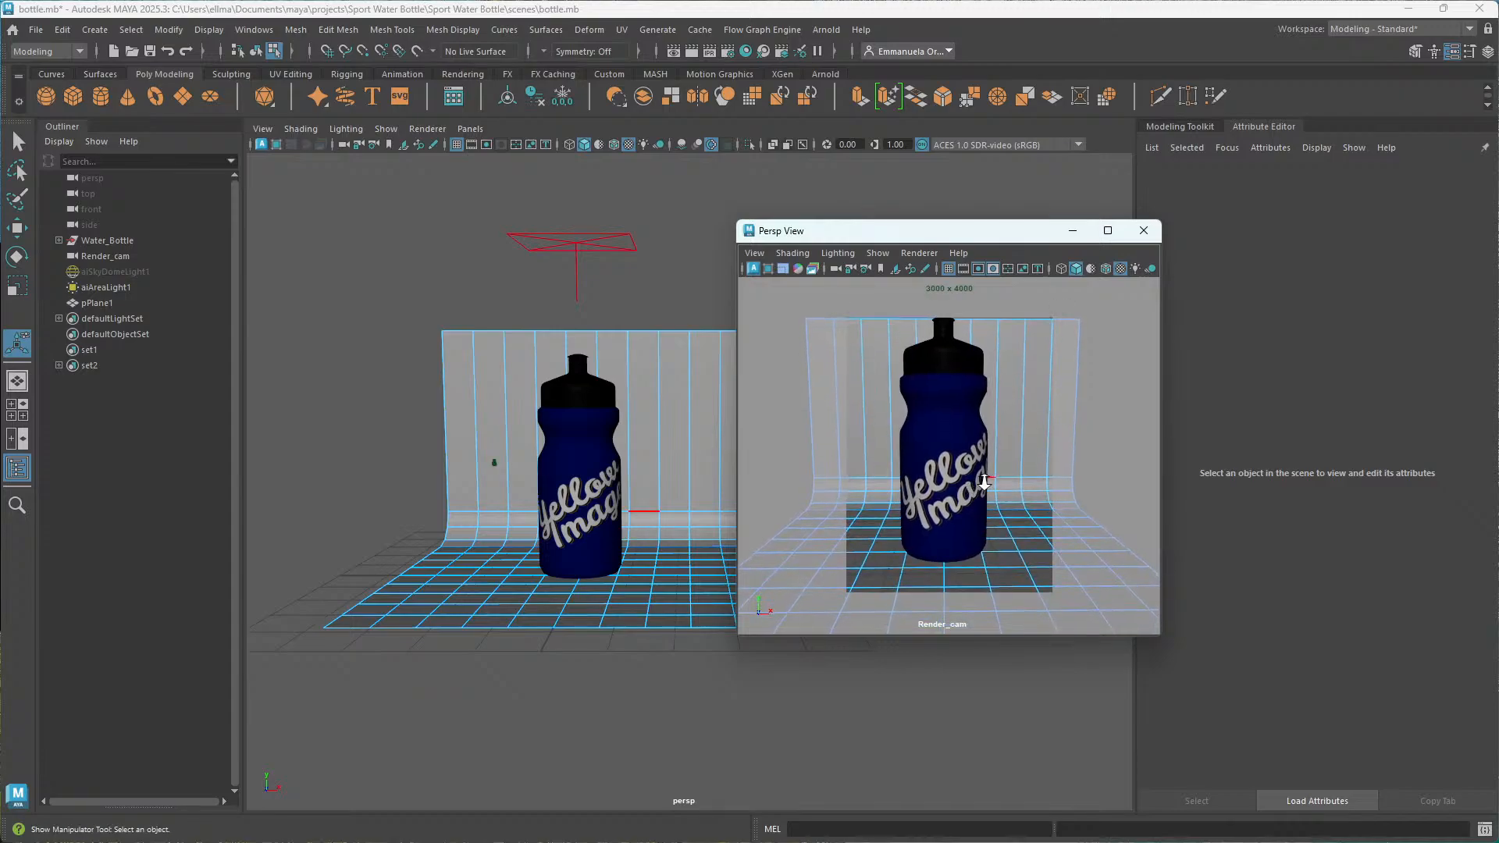
right_click_drag(984, 482, 989, 490, "alt")
middle_click_drag(985, 447, 974, 452, "alt")
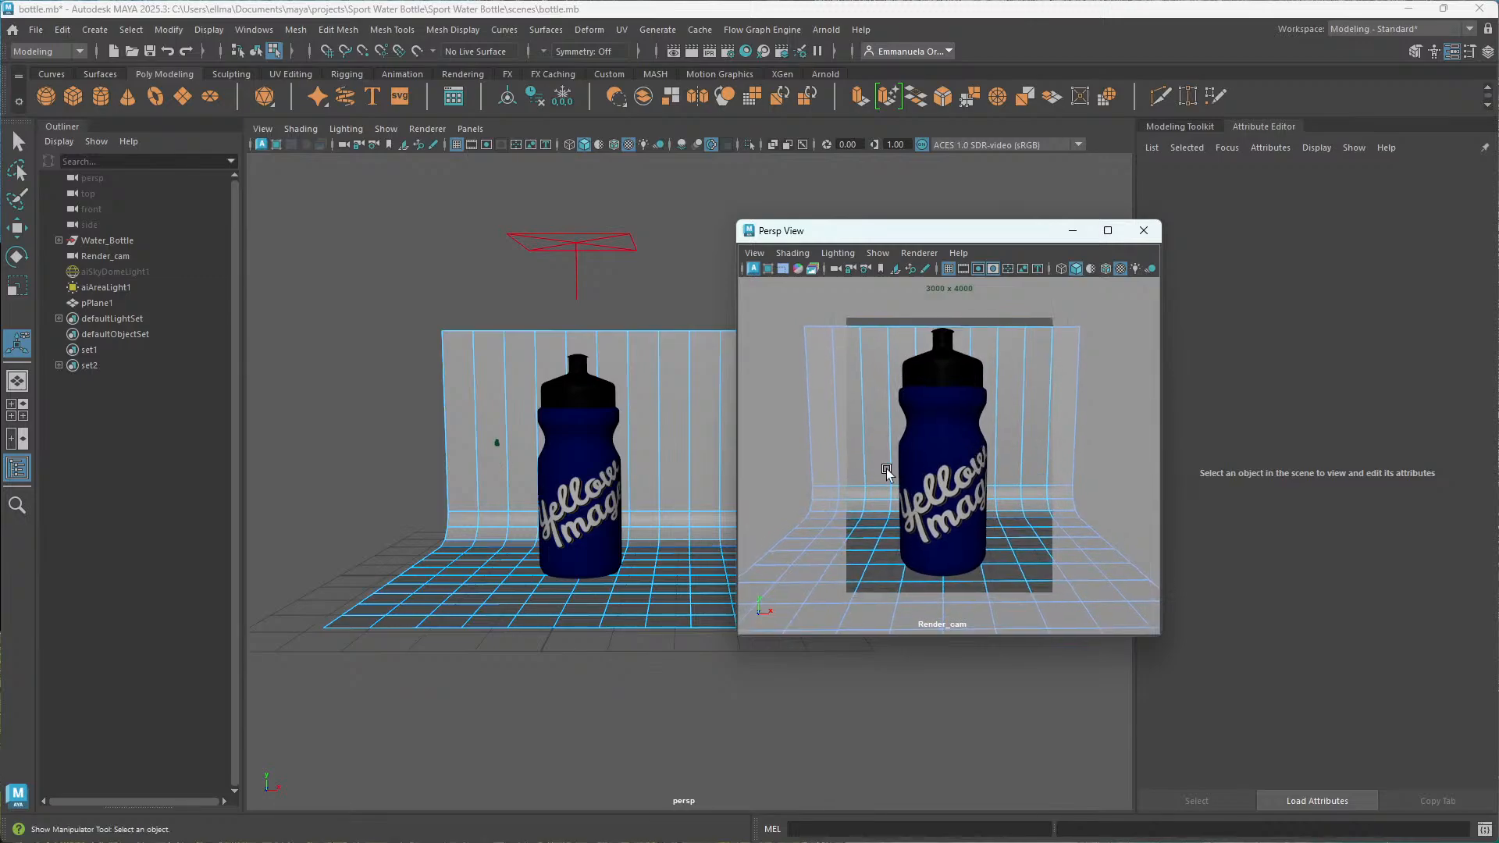
Extrude all the top border edges of the backdrop wall upward so the wall extends beyond the top of the Render_cam frame.
left_click_drag(625, 354, 614, 391, "alt")
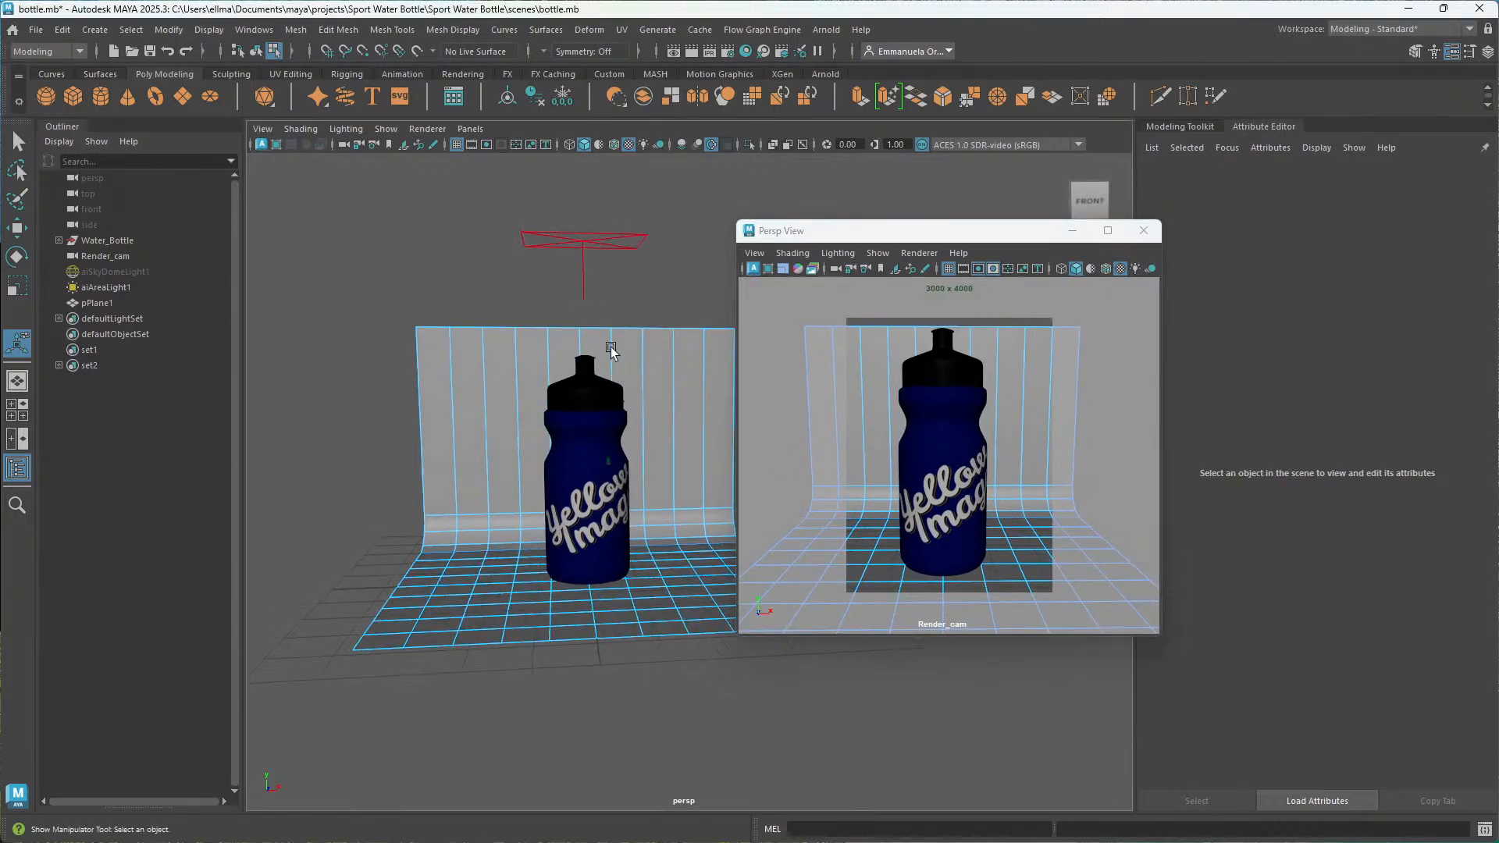
right_click_drag(414, 275, 412, 232)
key("q")
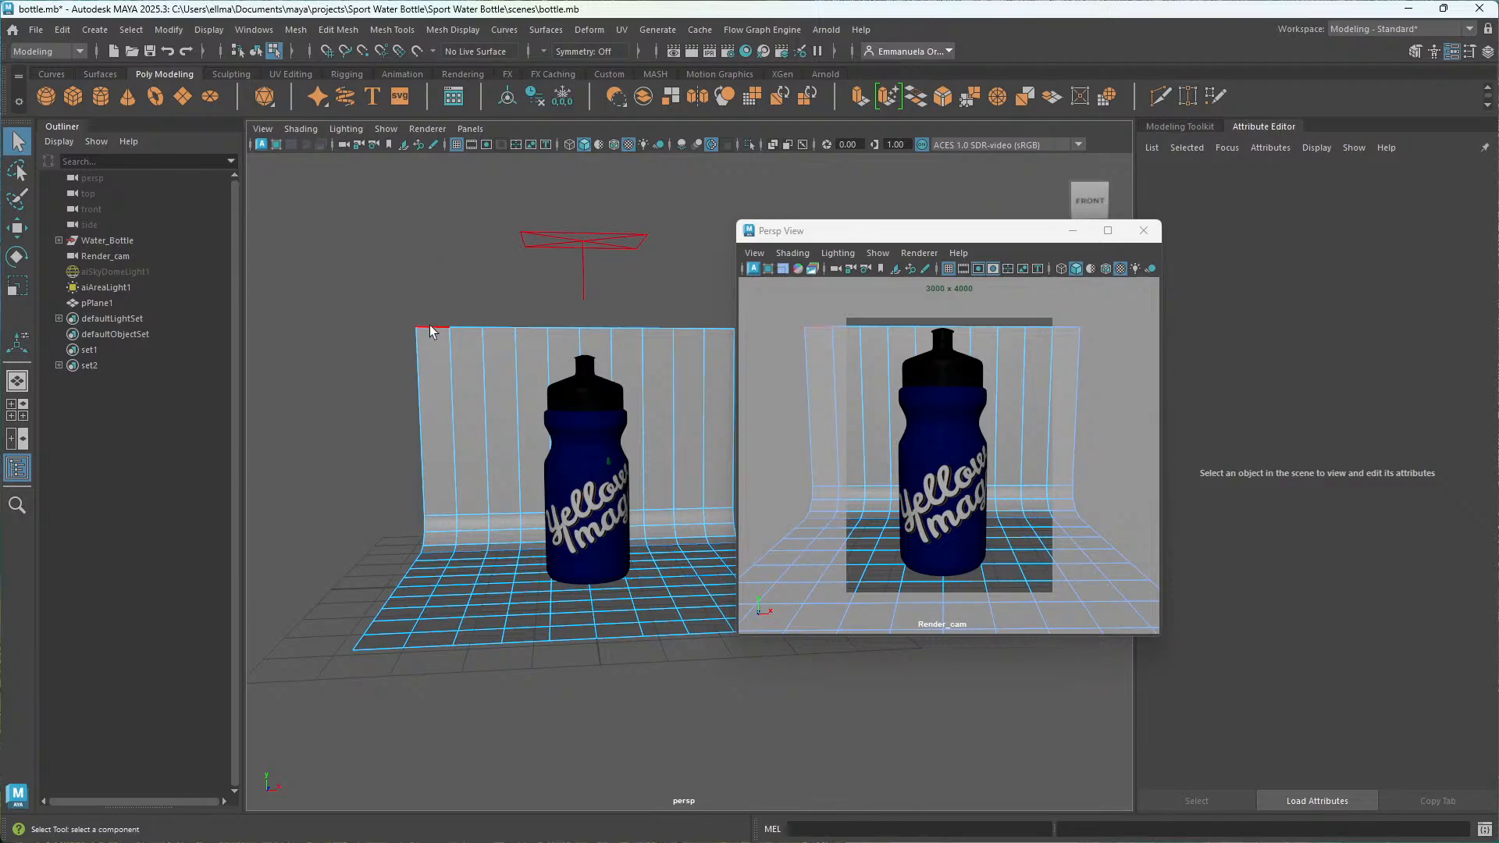
double_click(434, 327)
left_click(433, 309)
left_click(444, 327)
key("Caps_Lock")
left_click(470, 311)
key("Caps_Lock")
left_click(437, 328)
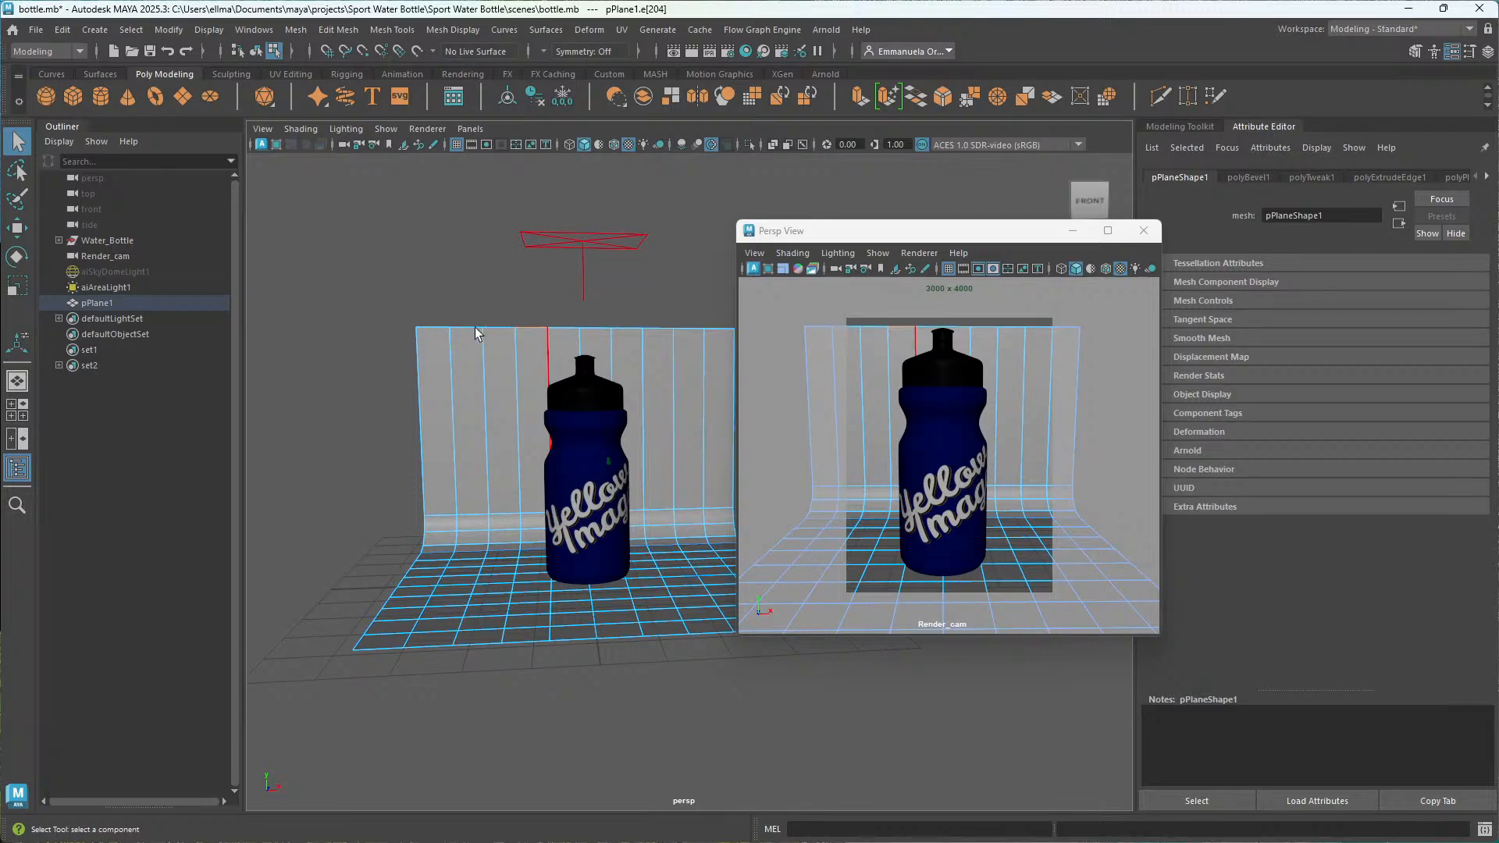
left_click(448, 335)
left_click_drag(448, 334, 719, 330)
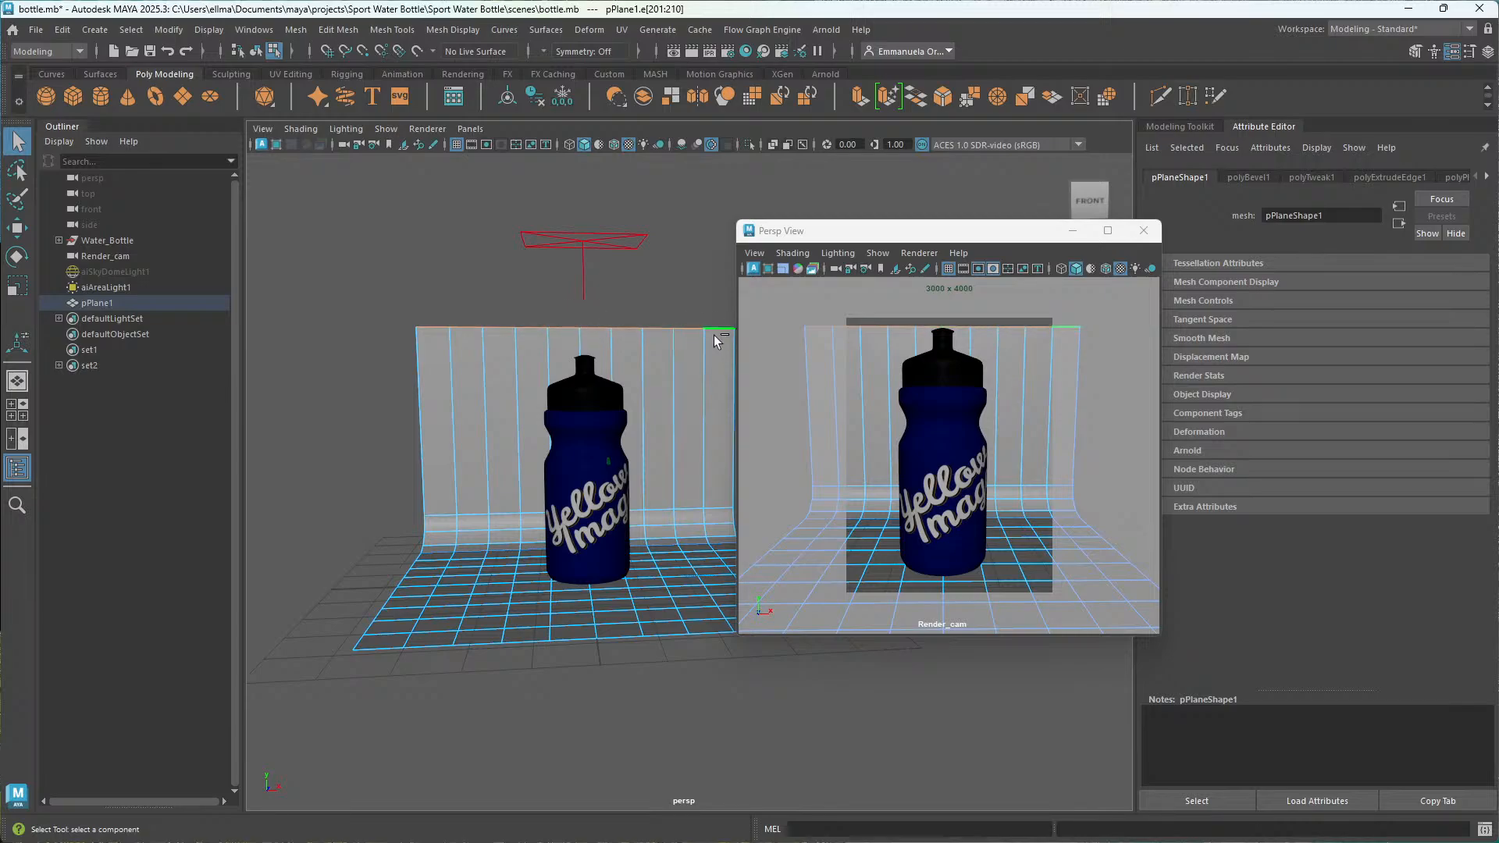
key("ctrl+e")
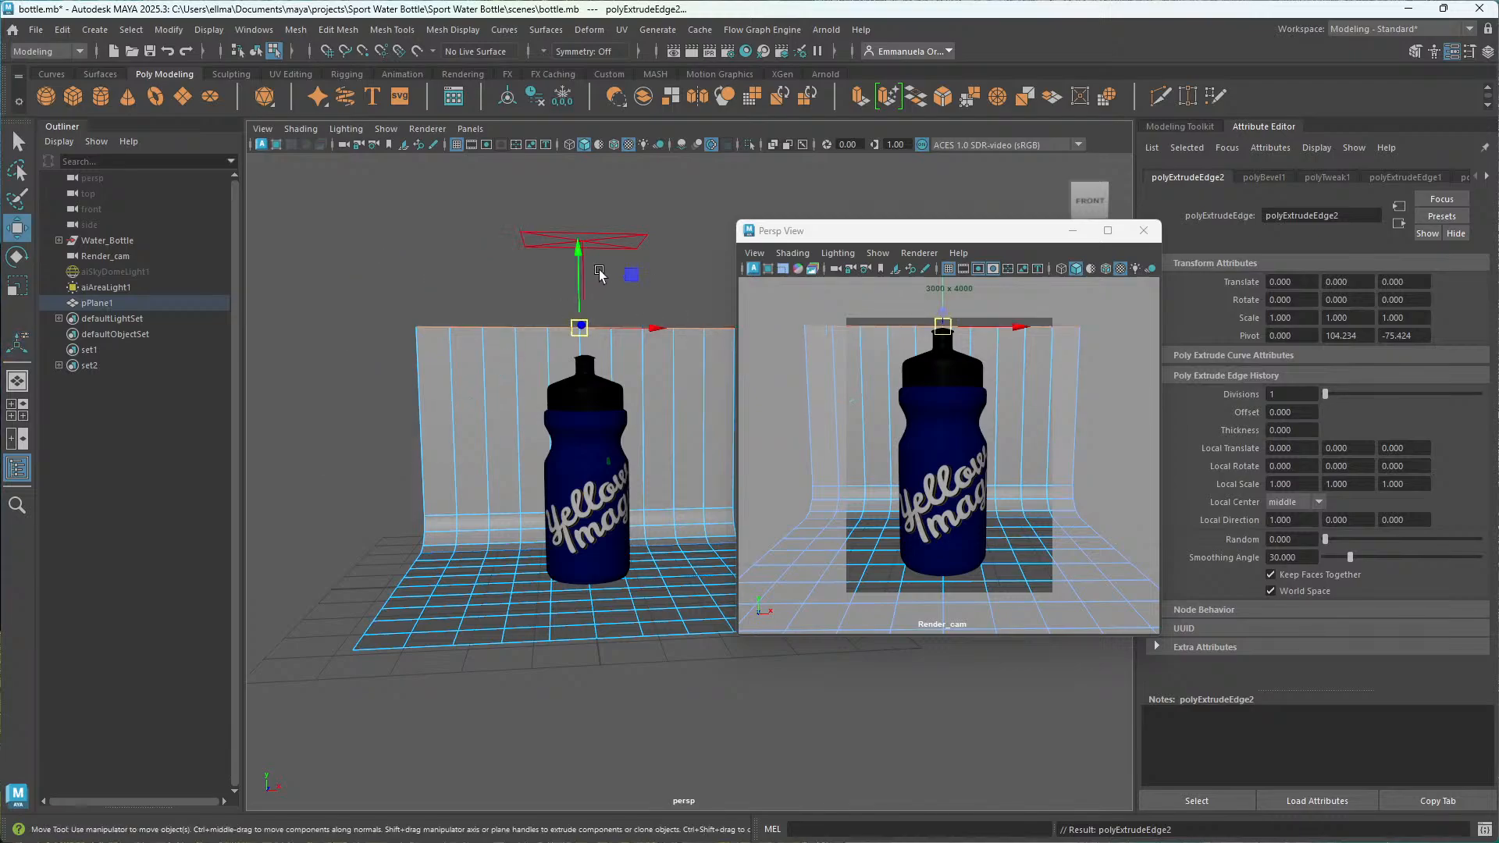
left_click_drag(577, 249, 584, 195)
left_click(359, 268)
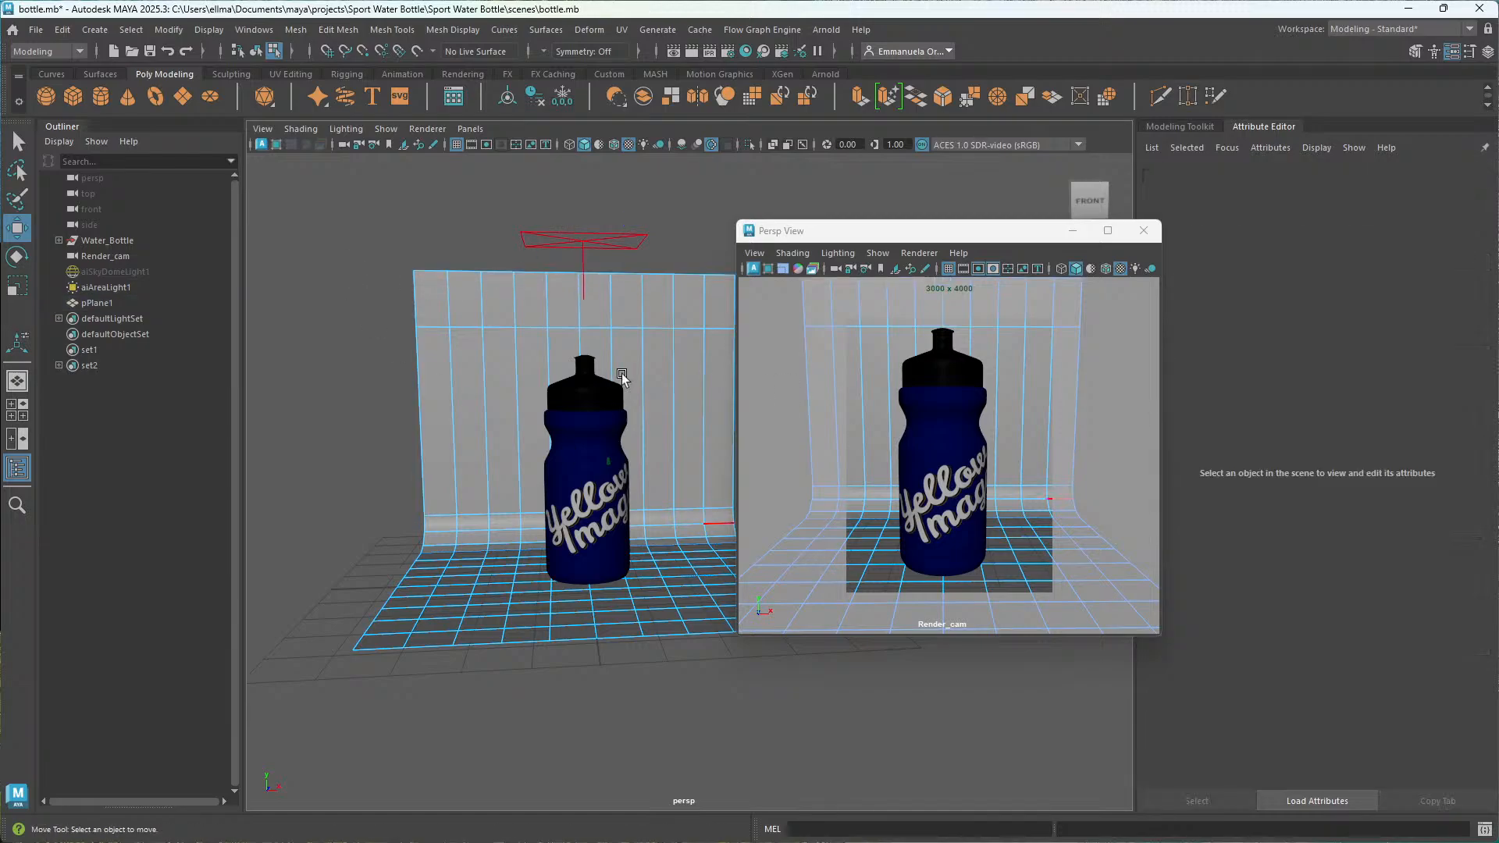
Return the backdrop to object mode, deselect it, and pull Render_cam back slightly to leave more margin around the bottle.
right_click_drag(332, 330, 414, 306)
left_click(398, 426)
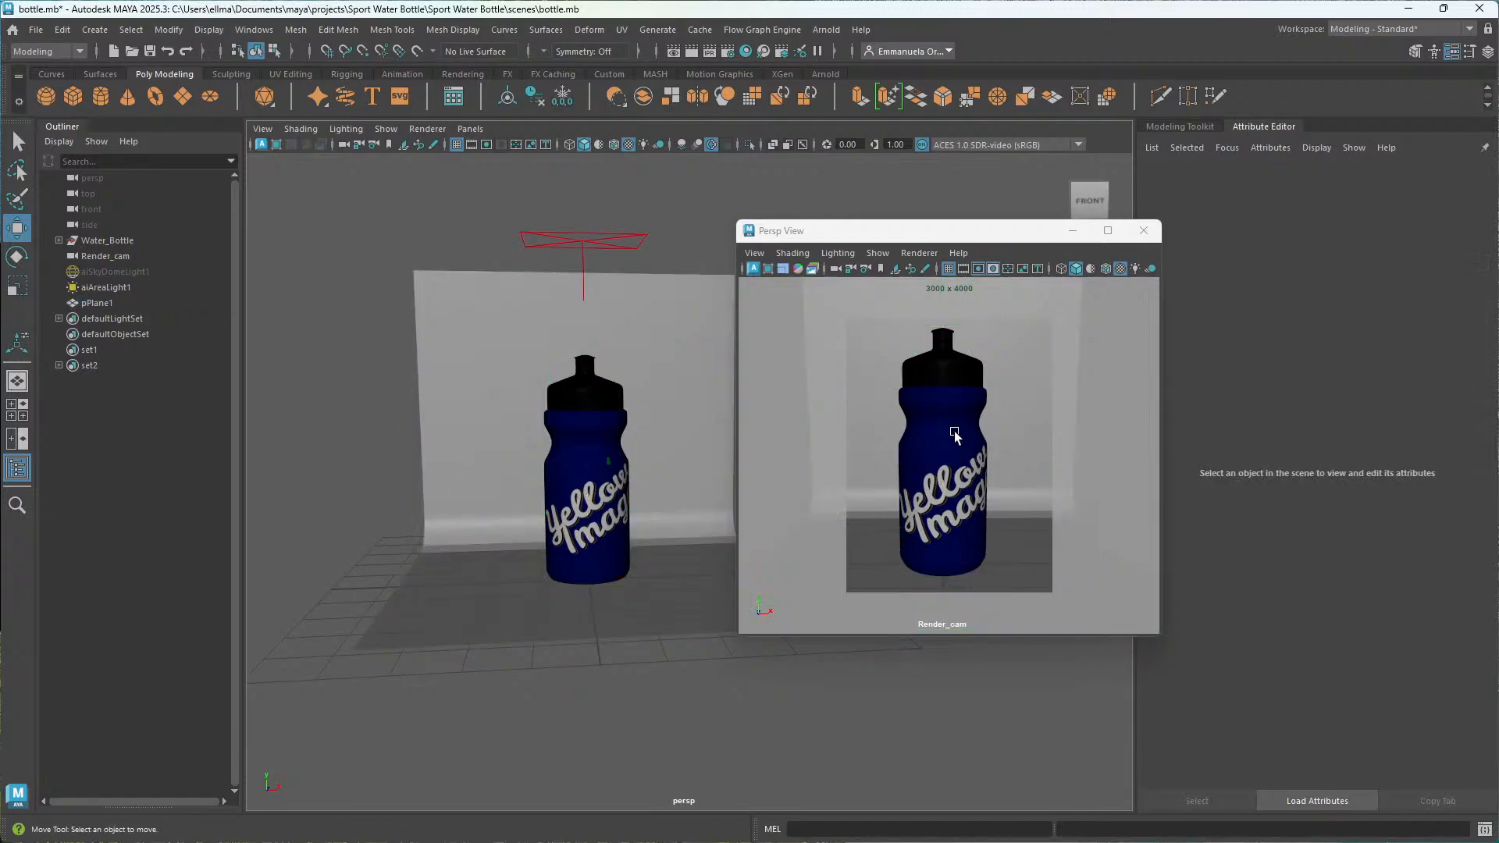
scroll(980, 443, "down", 1)
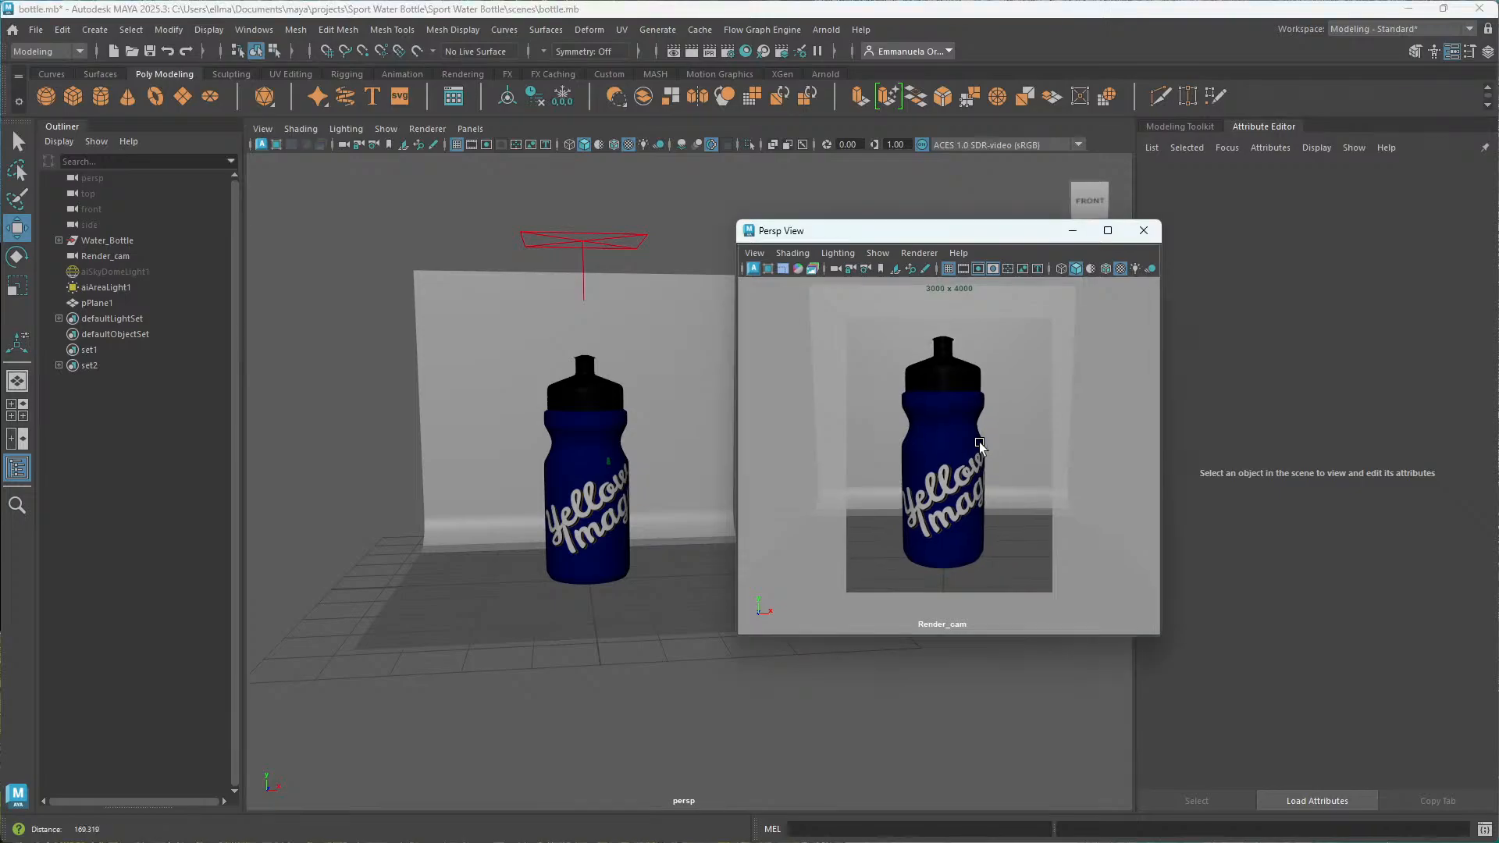
left_click_drag(979, 443, 983, 525, "alt")
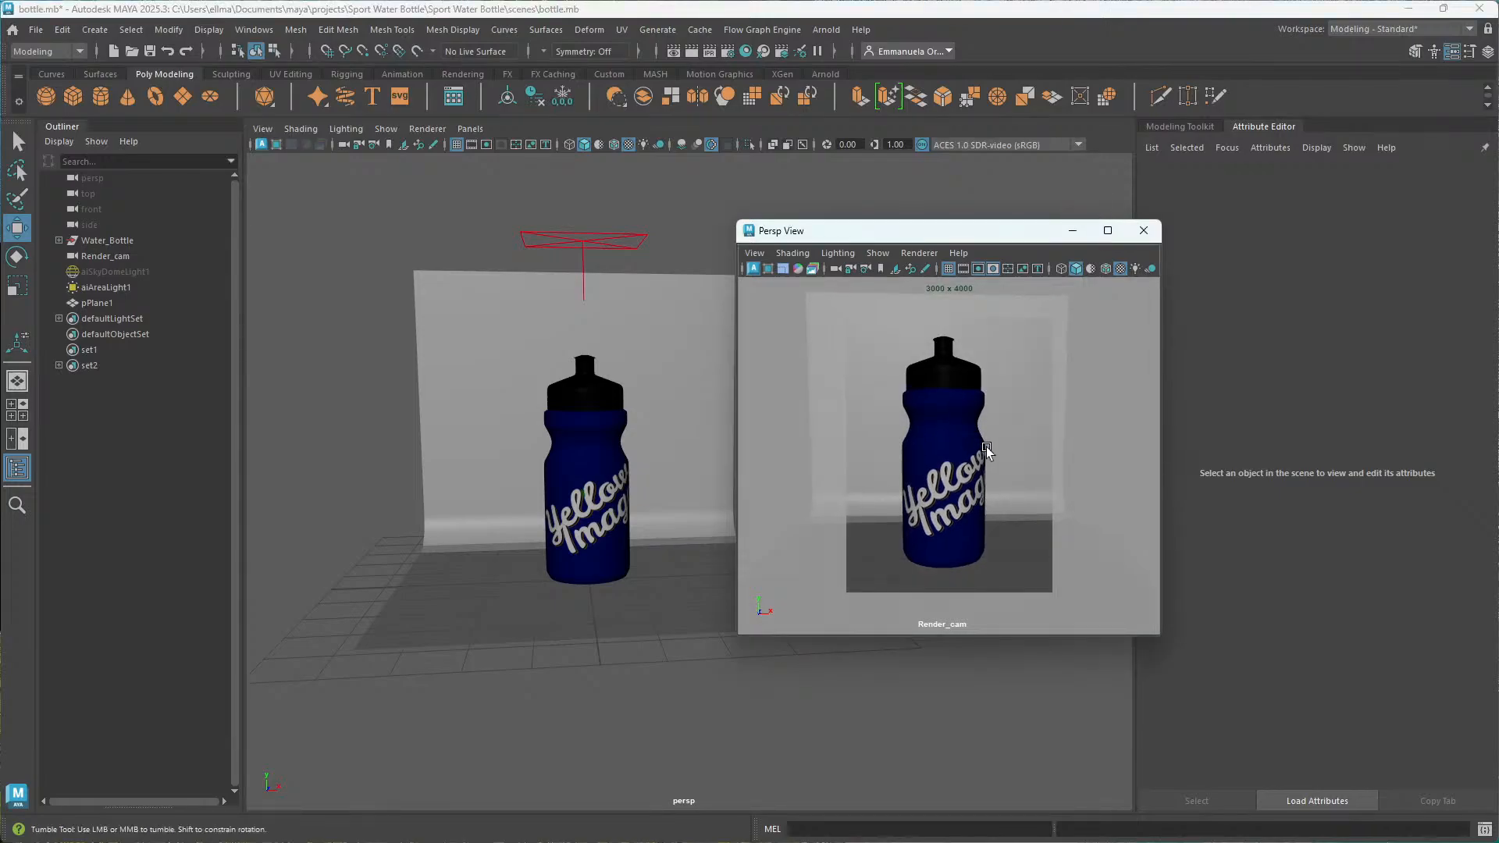
left_click_drag(991, 452, 981, 447, "alt")
Switch the Render_cam preview back to the Arnold renderer and move its floating window away from the bottle.
left_click(916, 253)
left_click(933, 298)
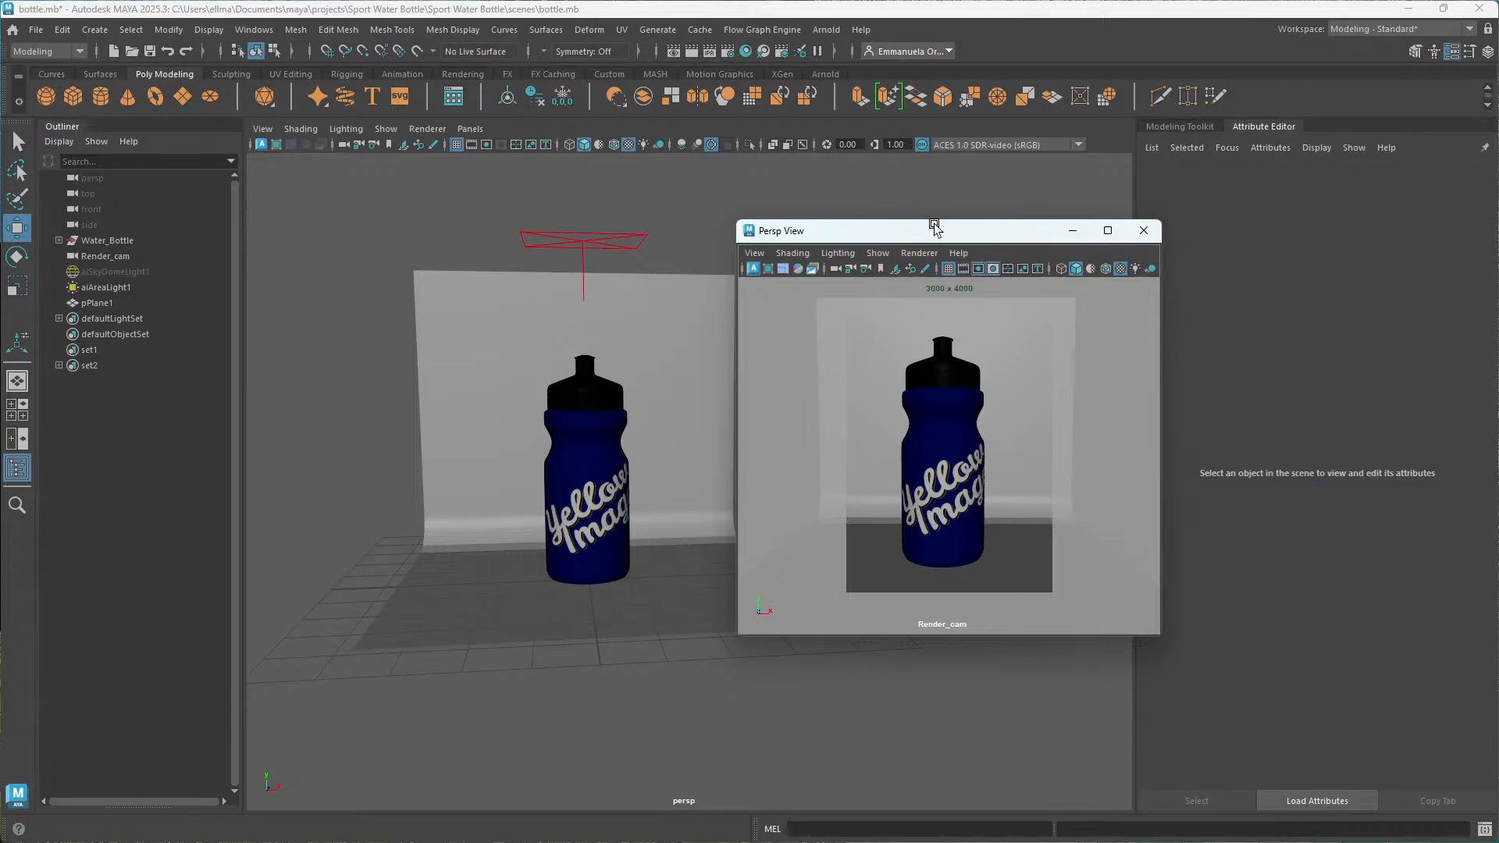
key("q")
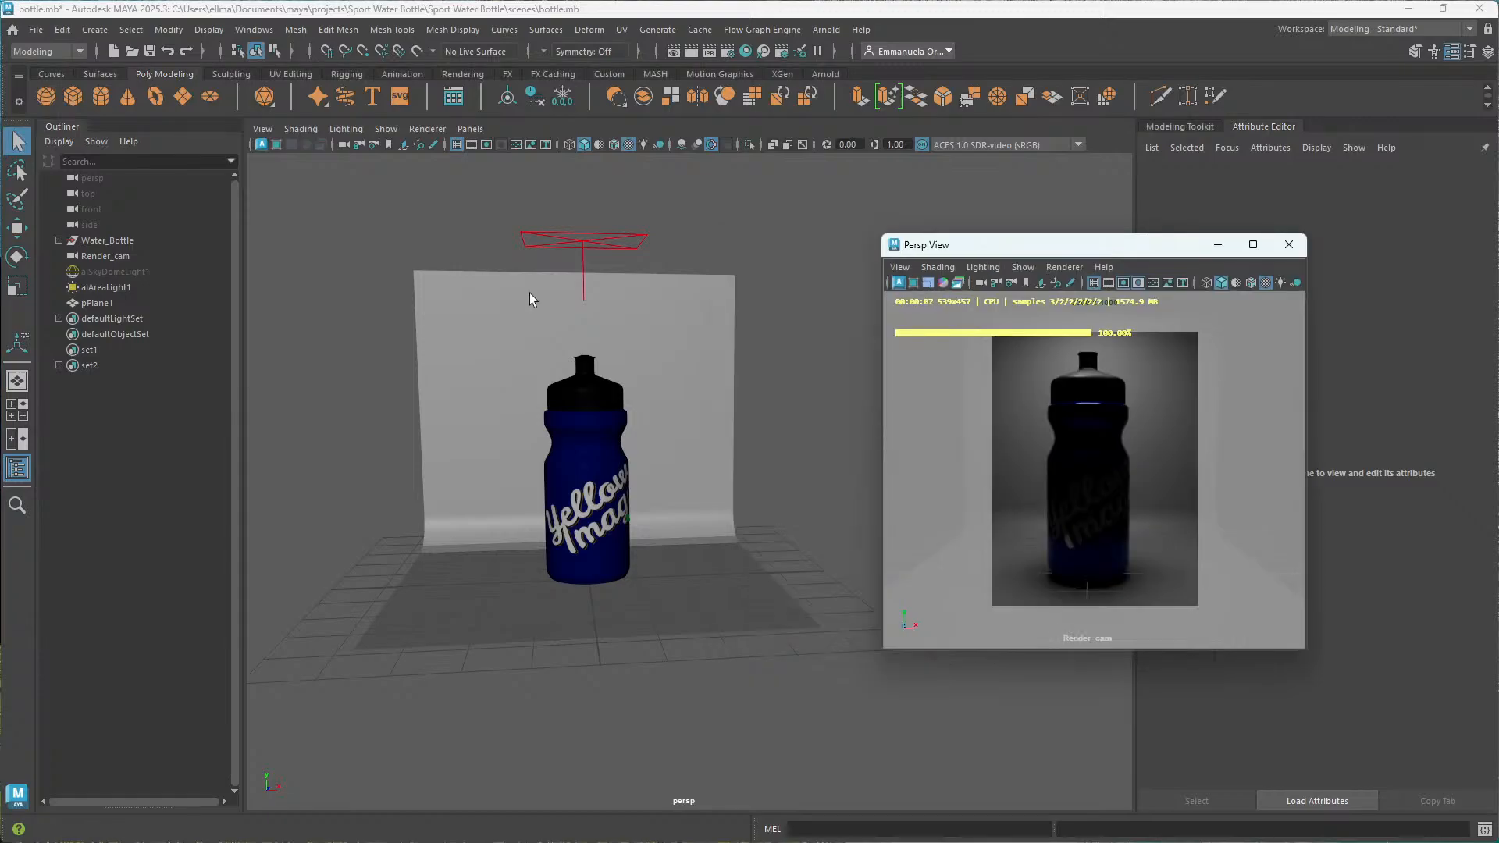
Duplicate the overhead area light and move the copy in front of the bottle, to about Y 72 and Z 55.
left_click_drag(529, 294, 601, 388, "alt")
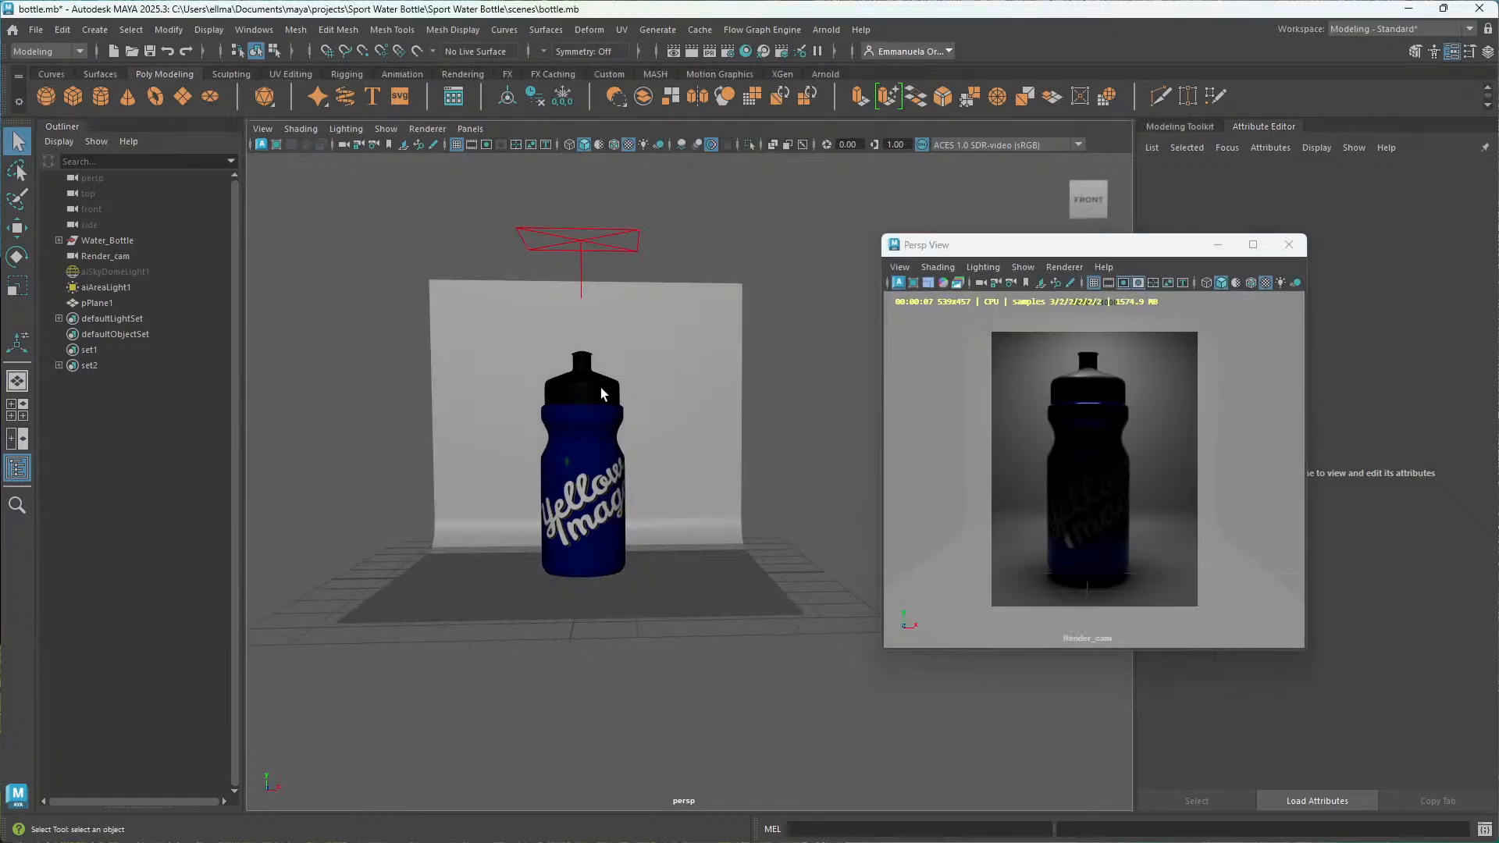
middle_click_drag(601, 388, 626, 411, "alt")
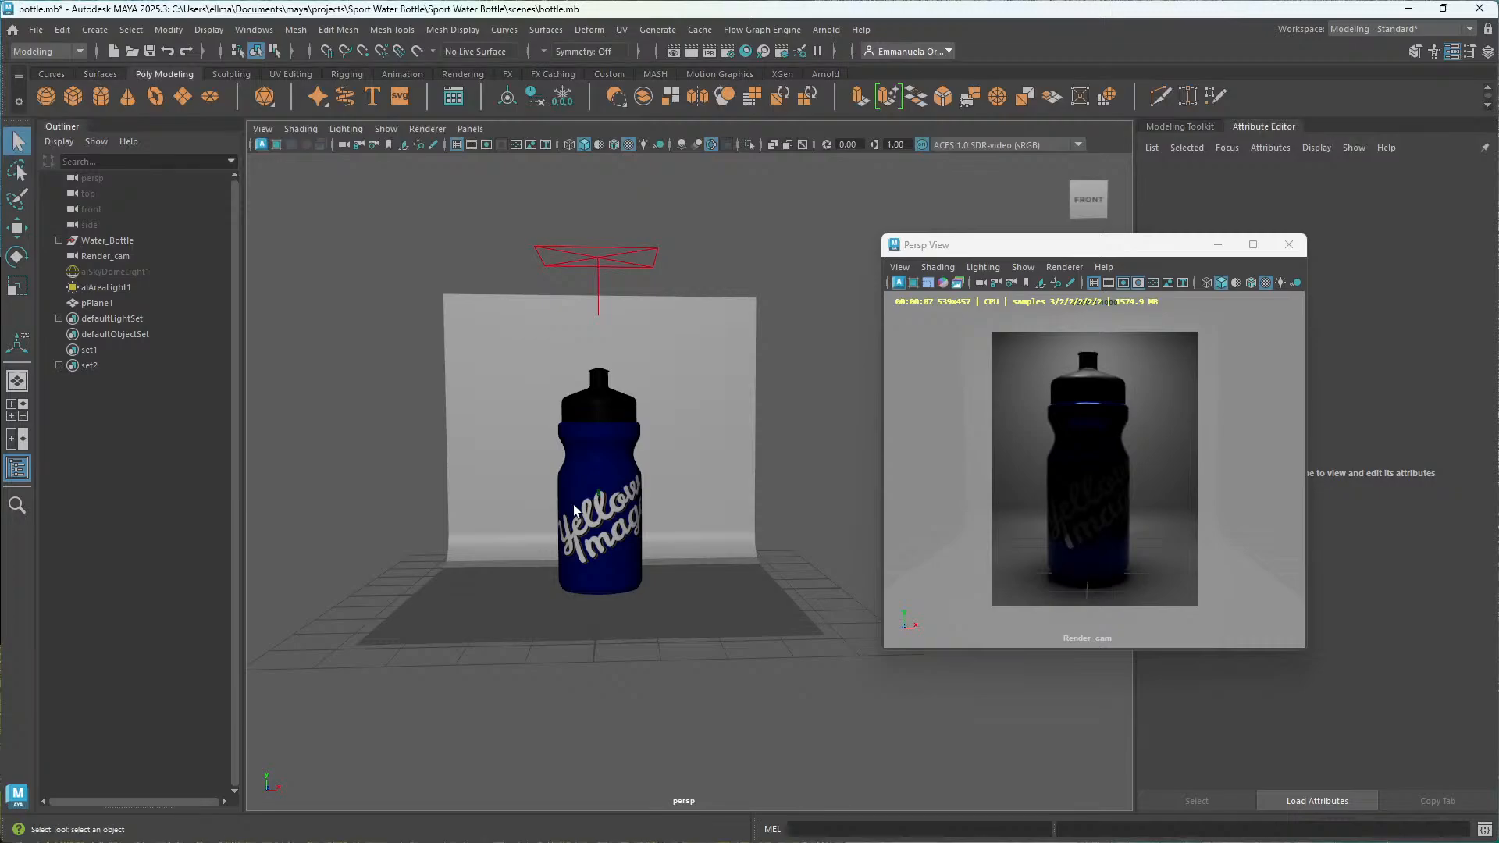
left_click_drag(574, 510, 600, 295, "alt")
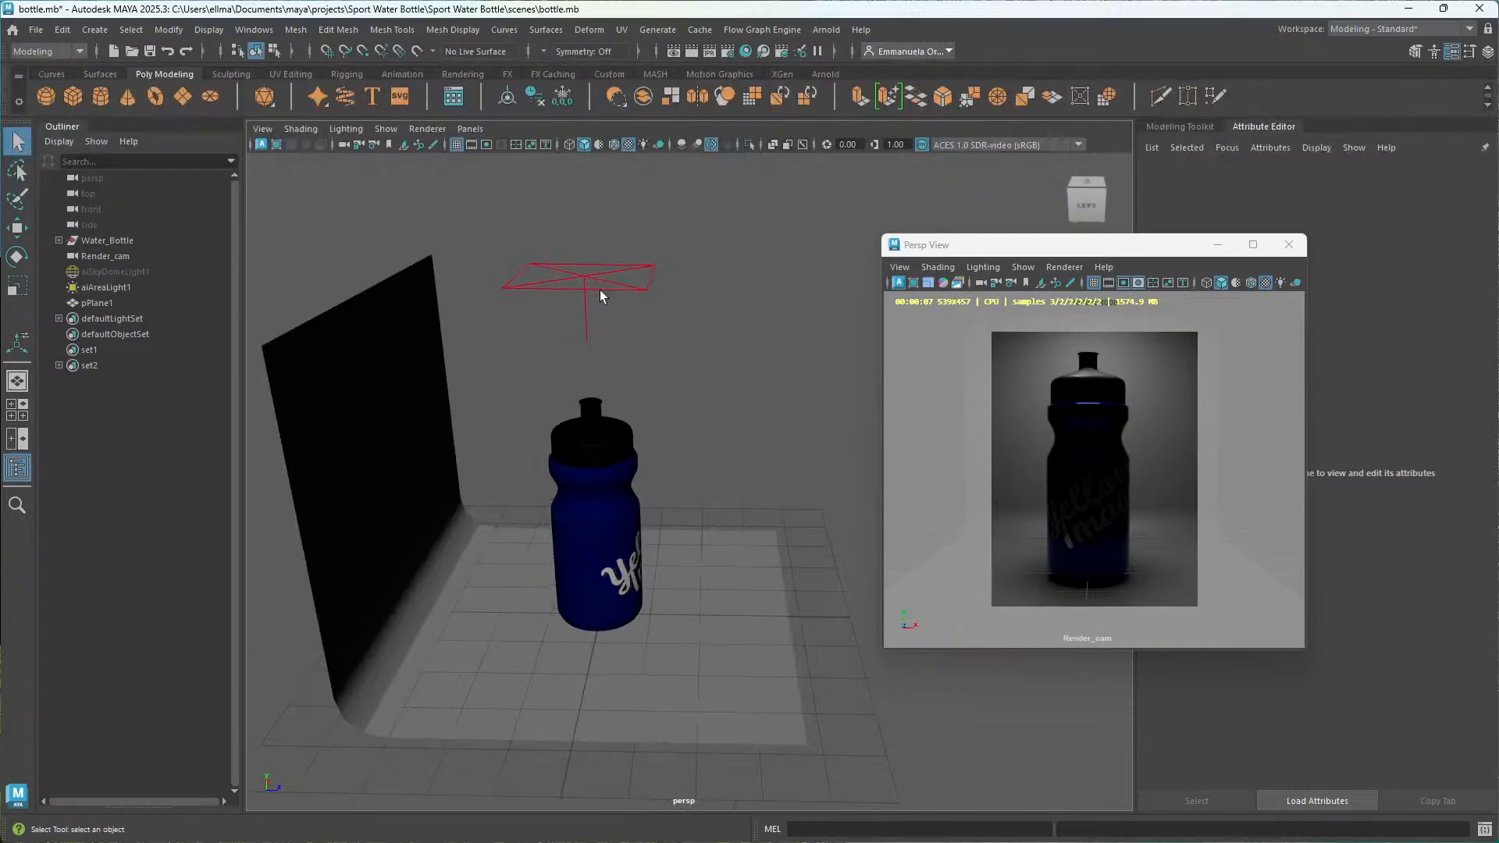
left_click(598, 301)
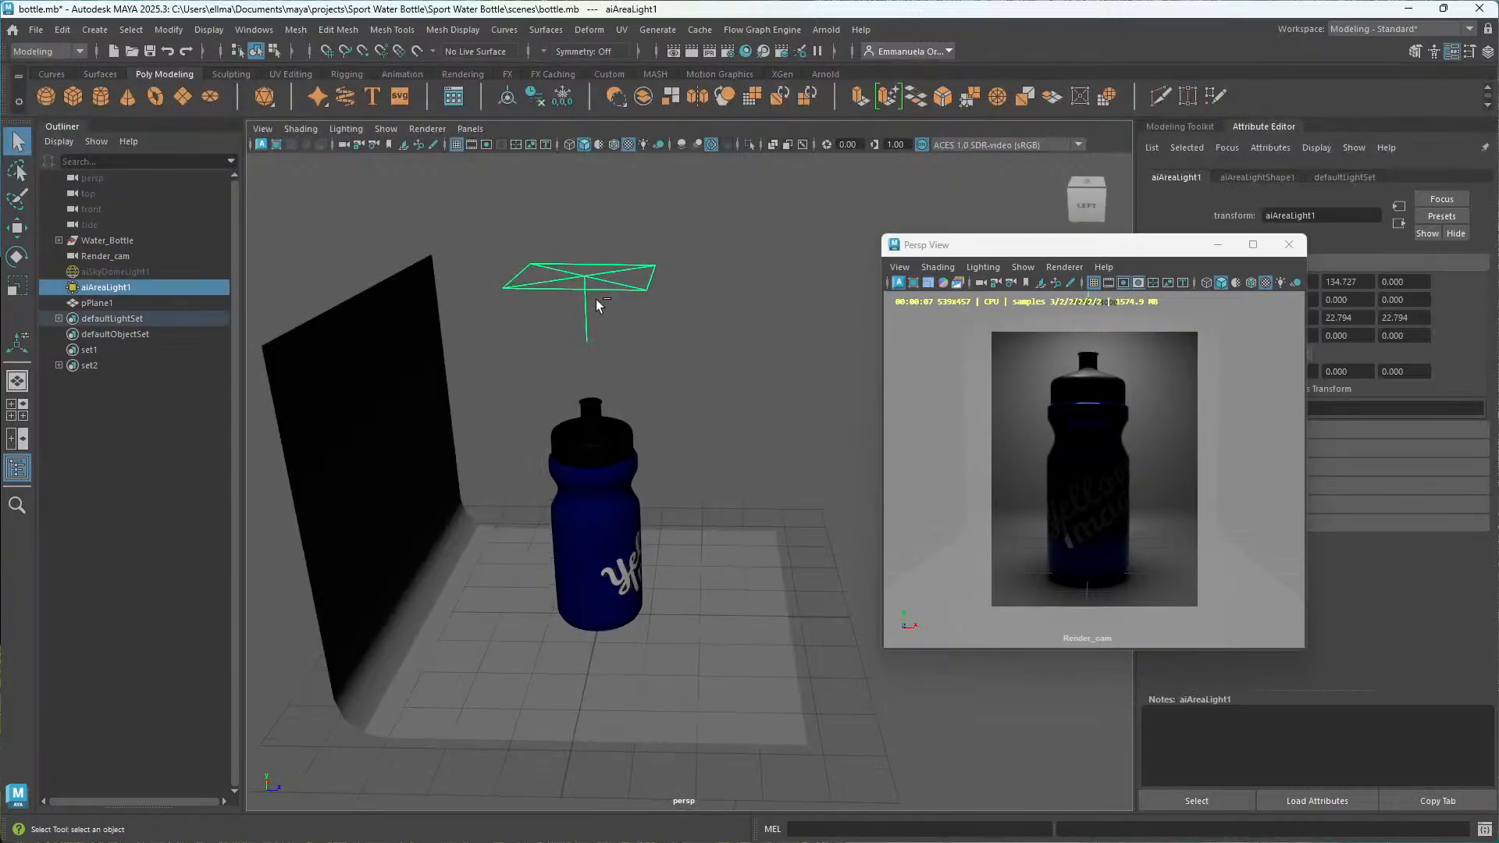
key("ctrl+d")
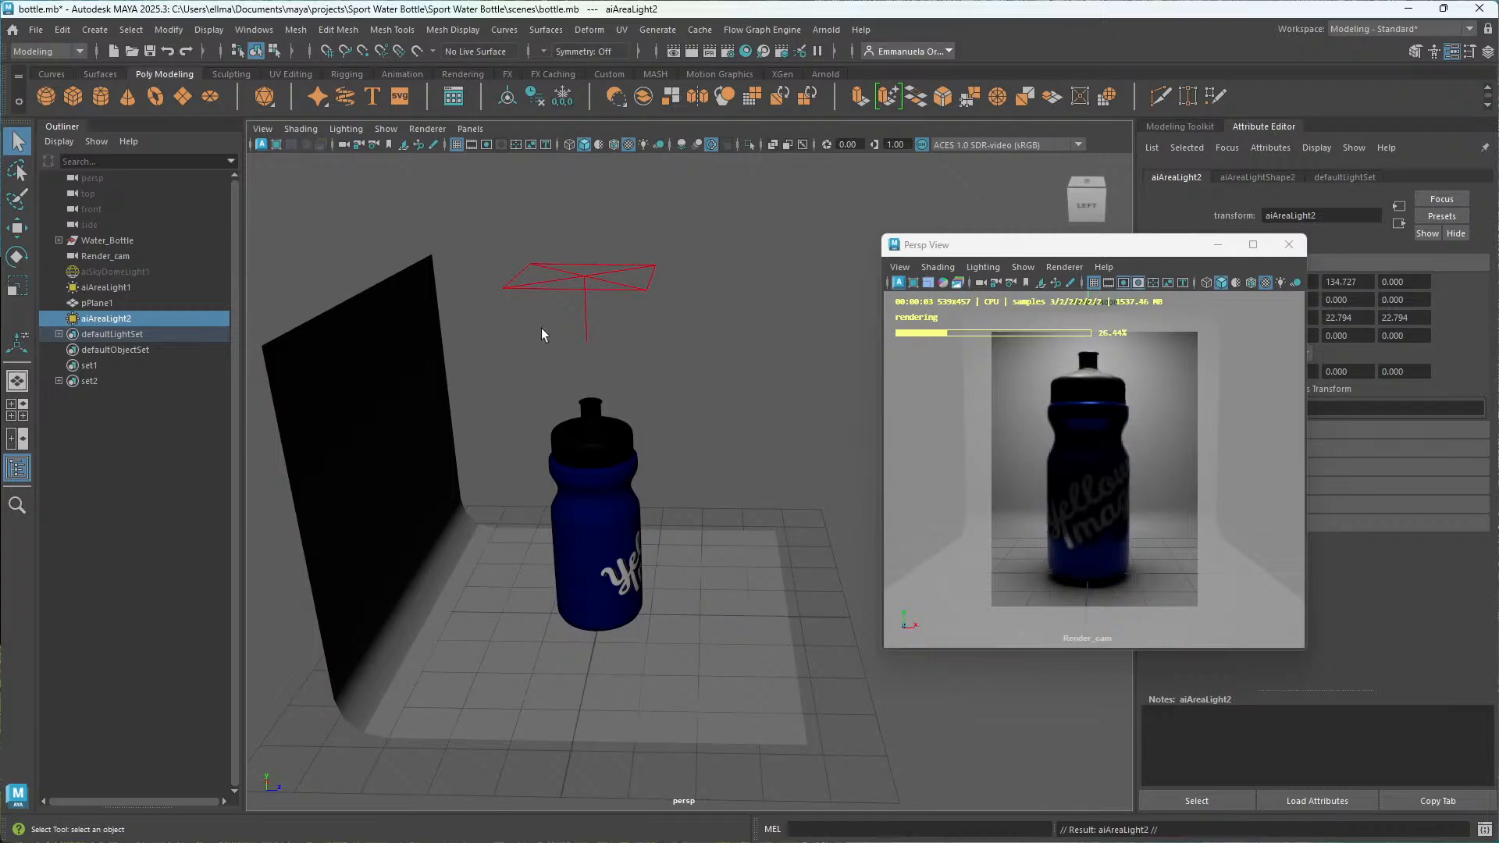
key("w")
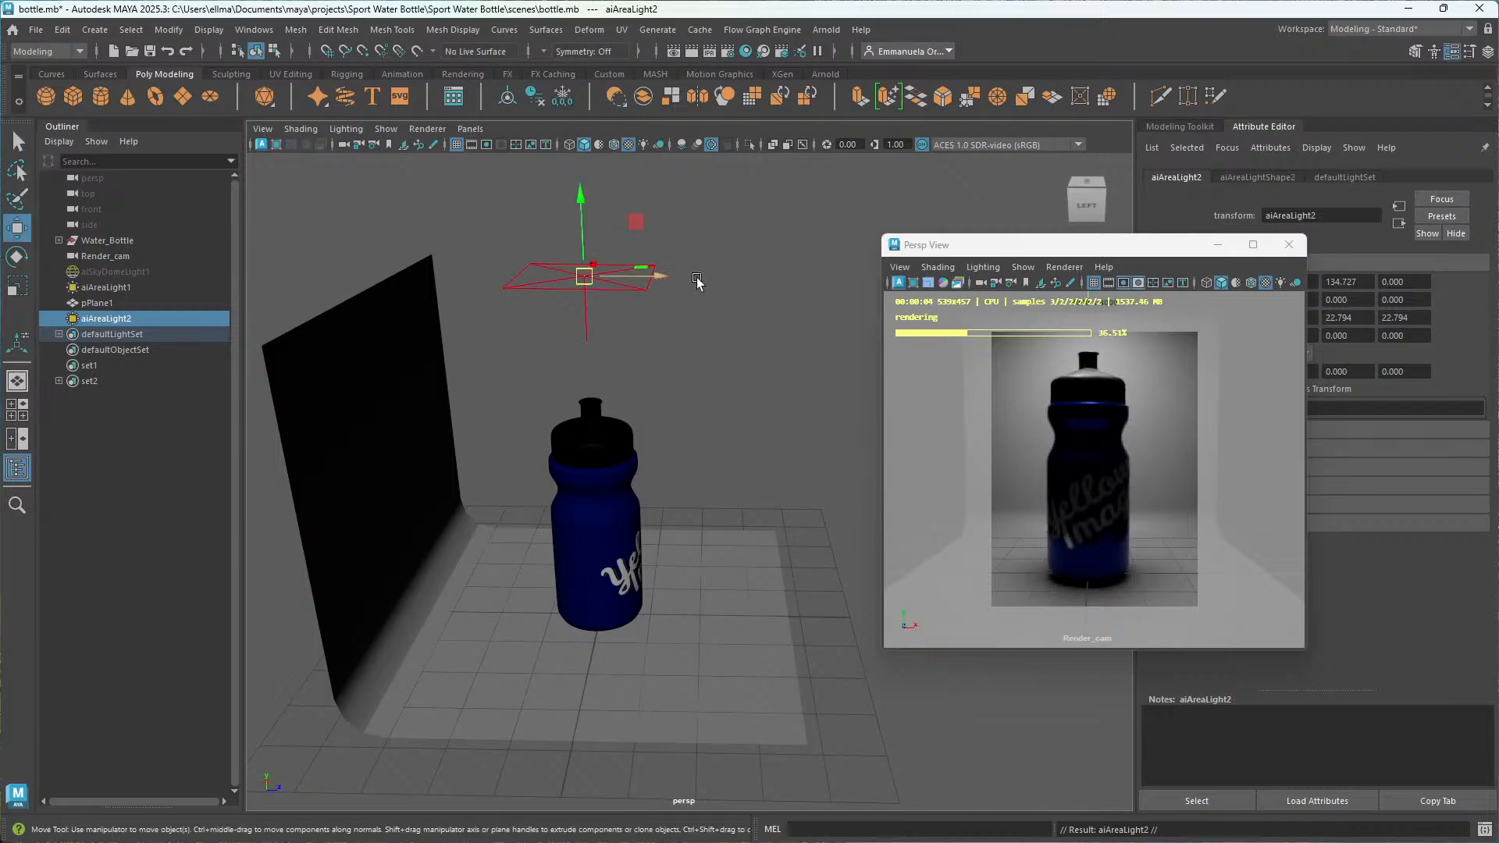
left_click_drag(697, 281, 829, 291)
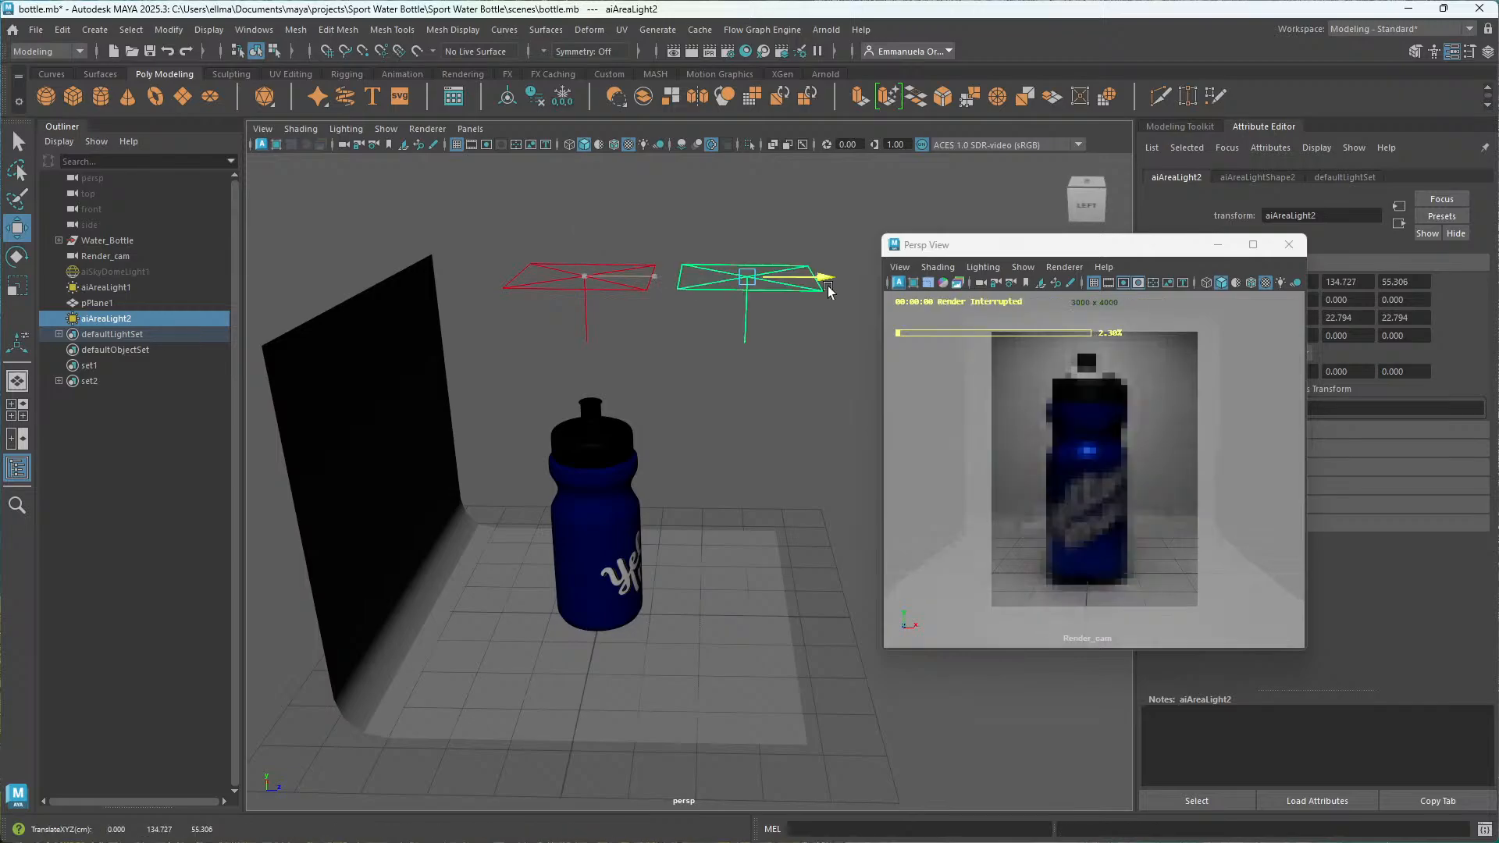
middle_click_drag(829, 290, 679, 383, "alt")
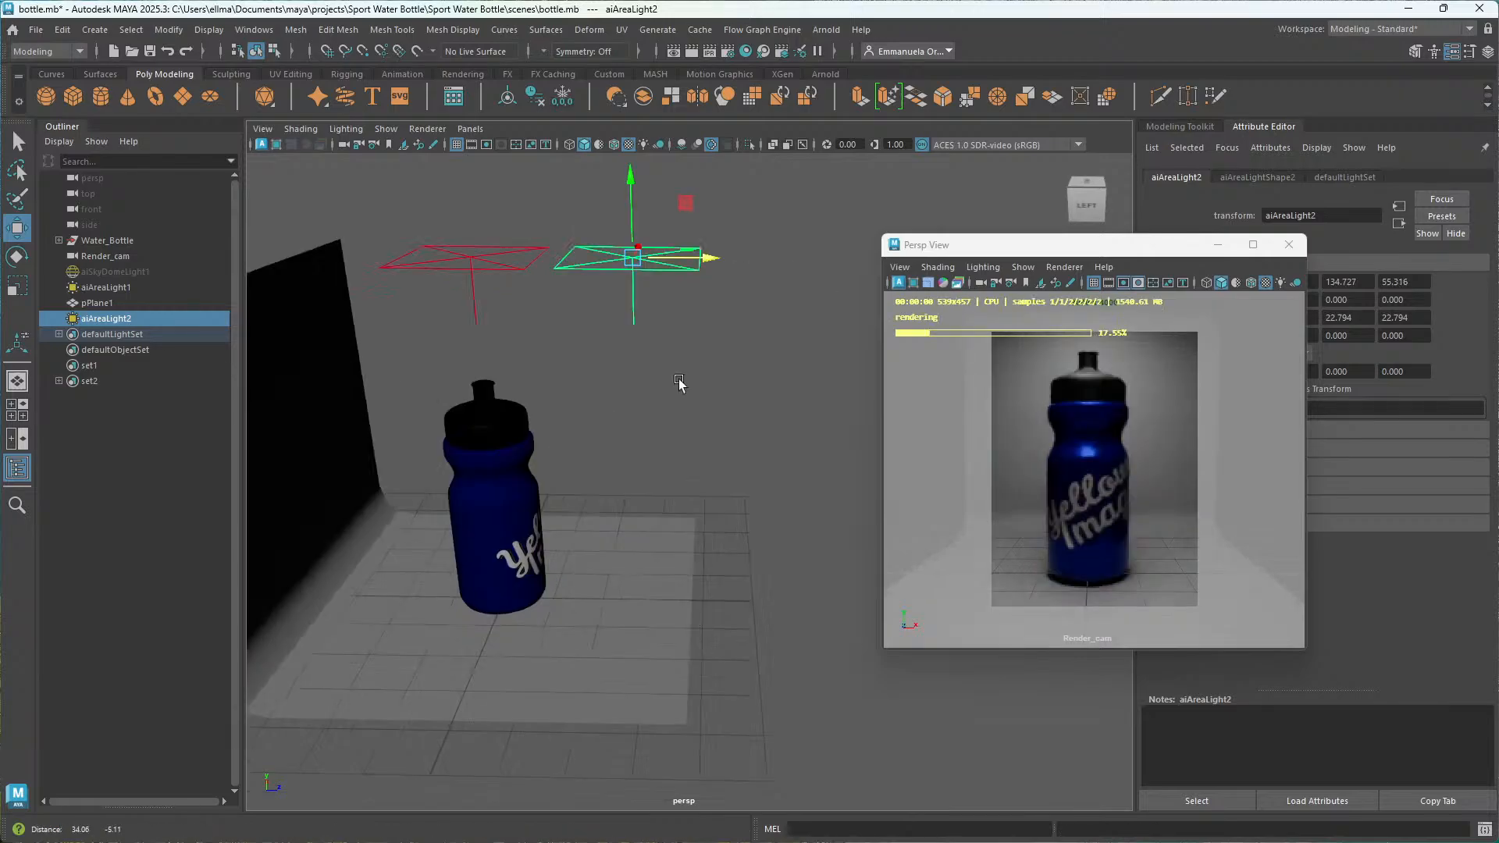
left_click_drag(631, 192, 688, 377)
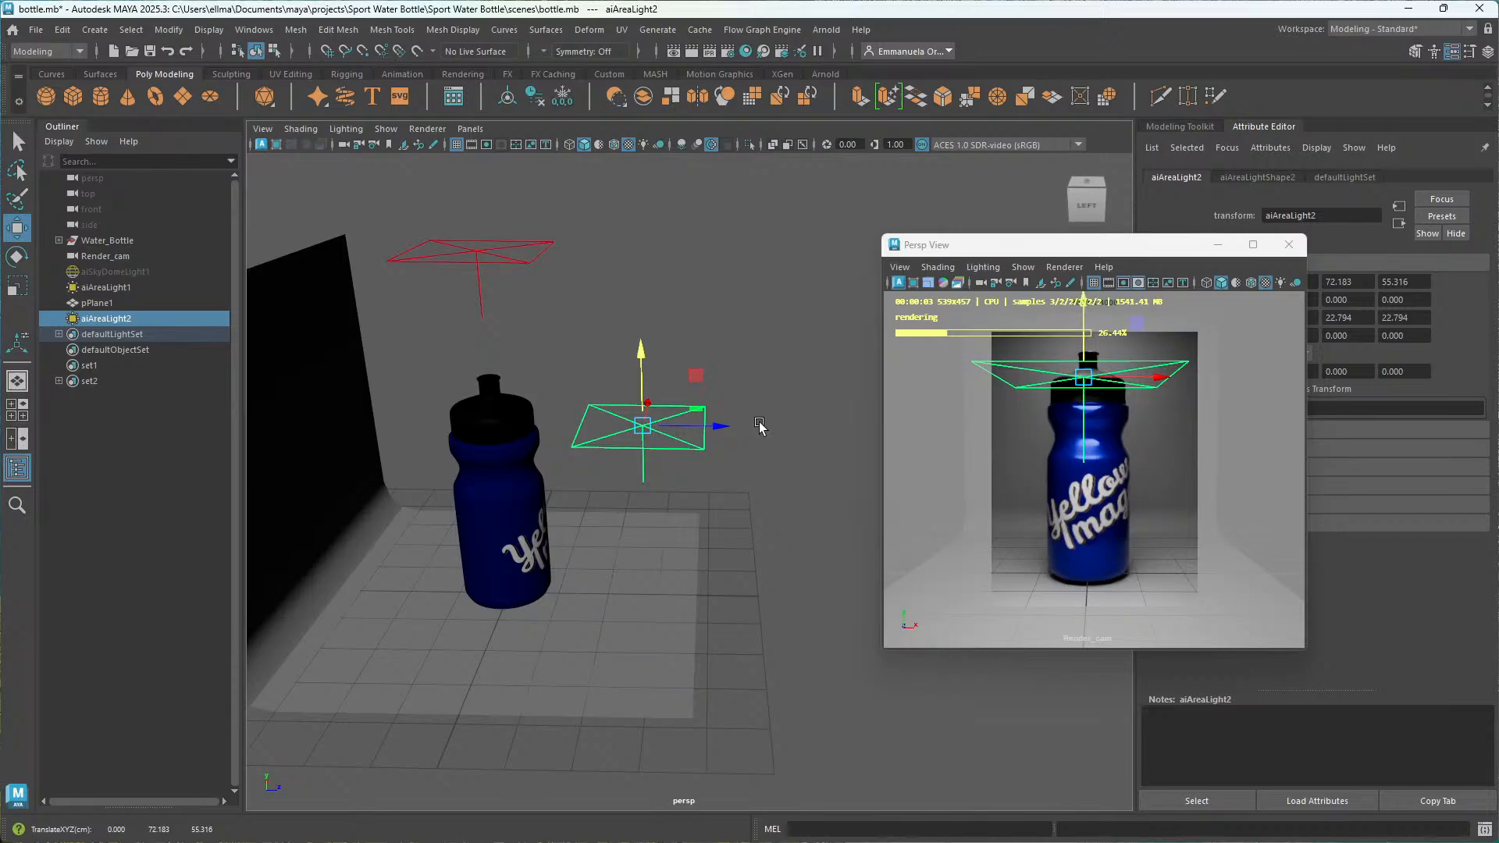
Rotate the duplicated area light exactly 90 degrees about X so it stands upright facing the bottle.
key("e")
left_click(1179, 126)
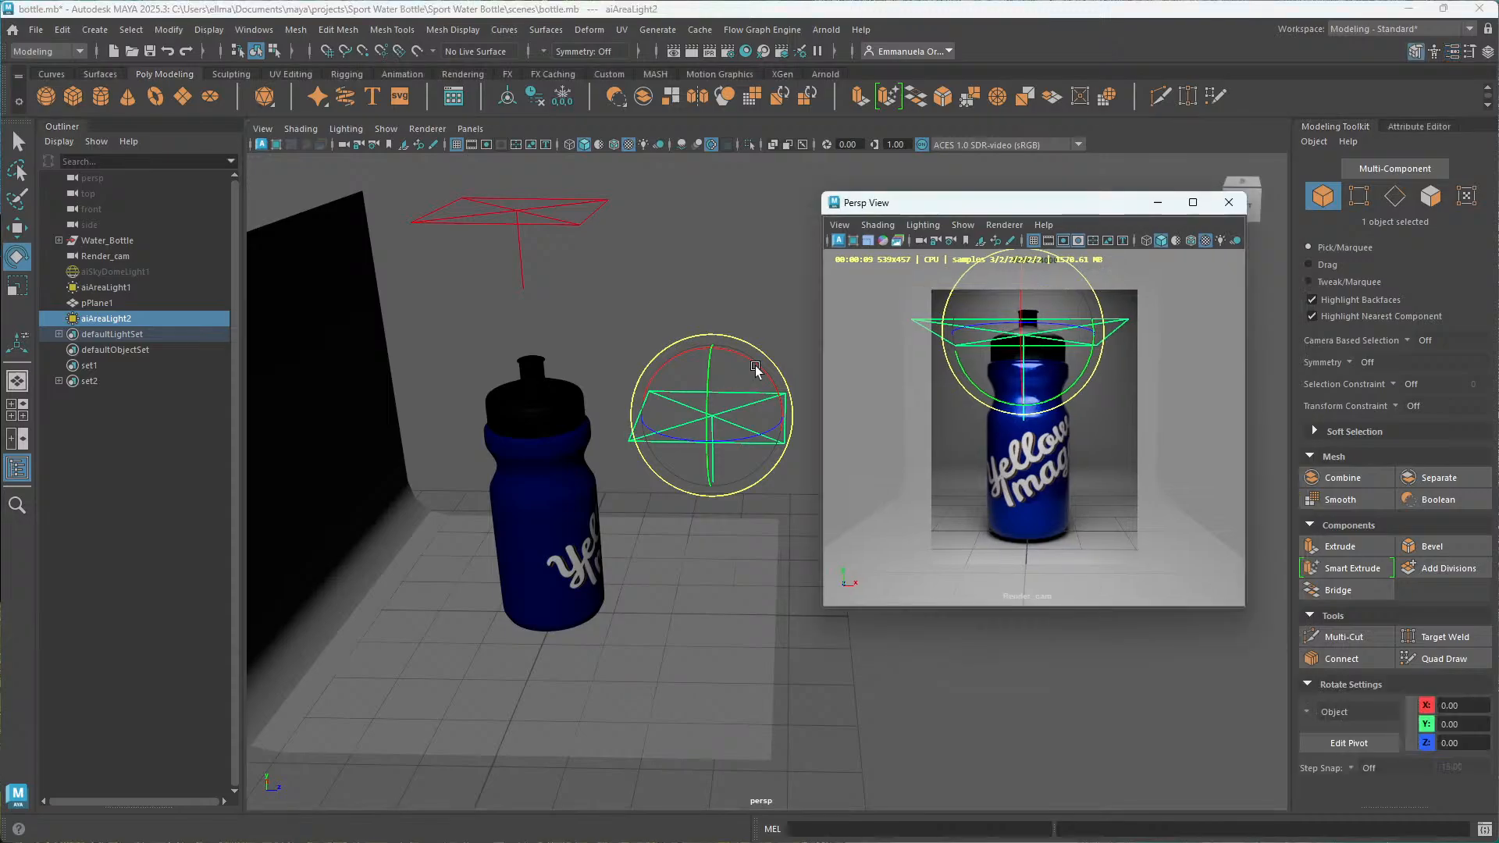
left_click_drag(755, 369, 789, 445)
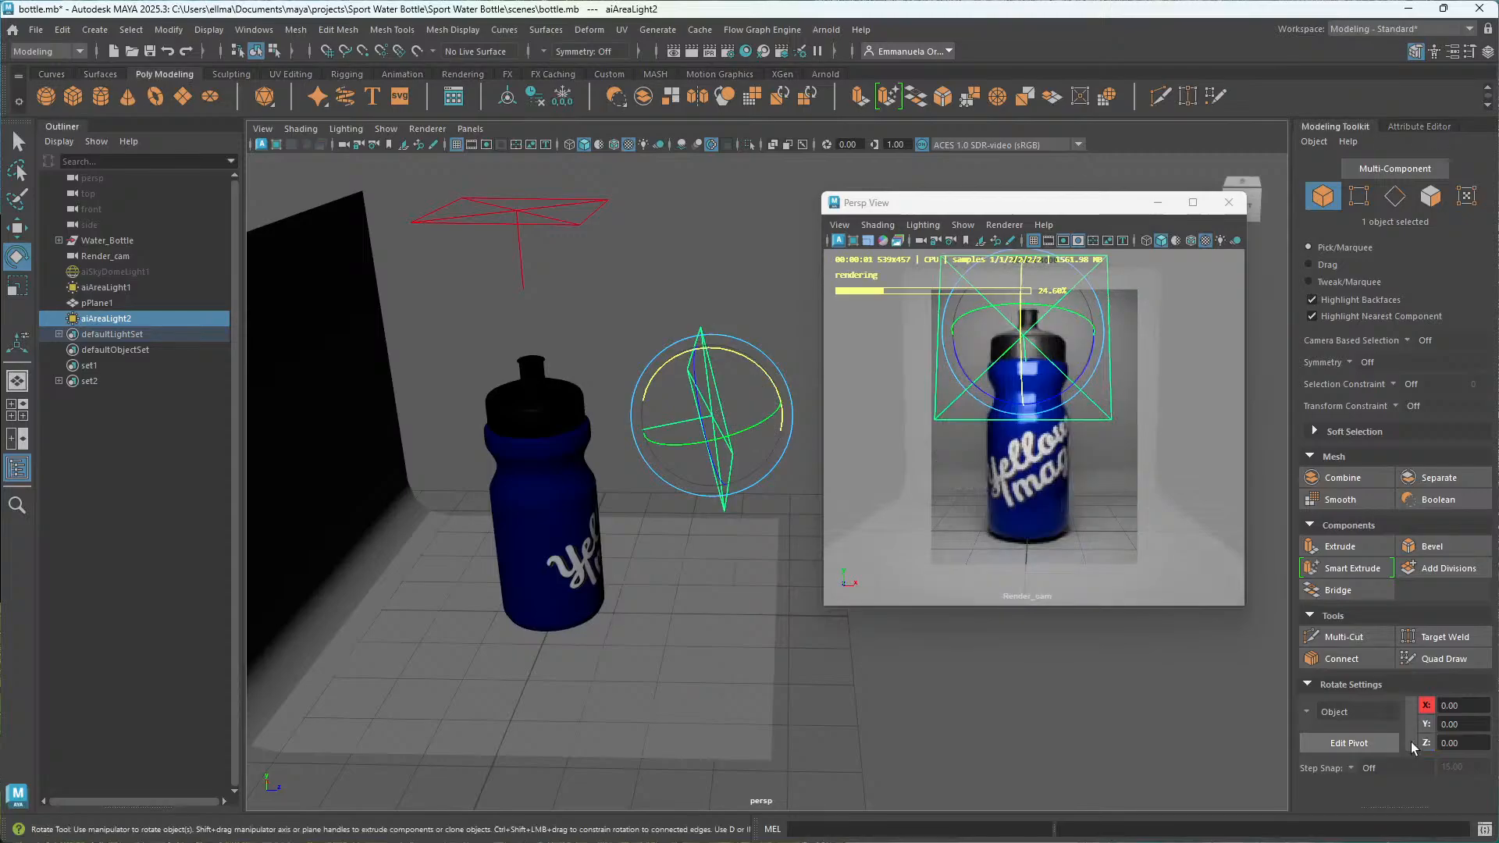
key("ctrl+z")
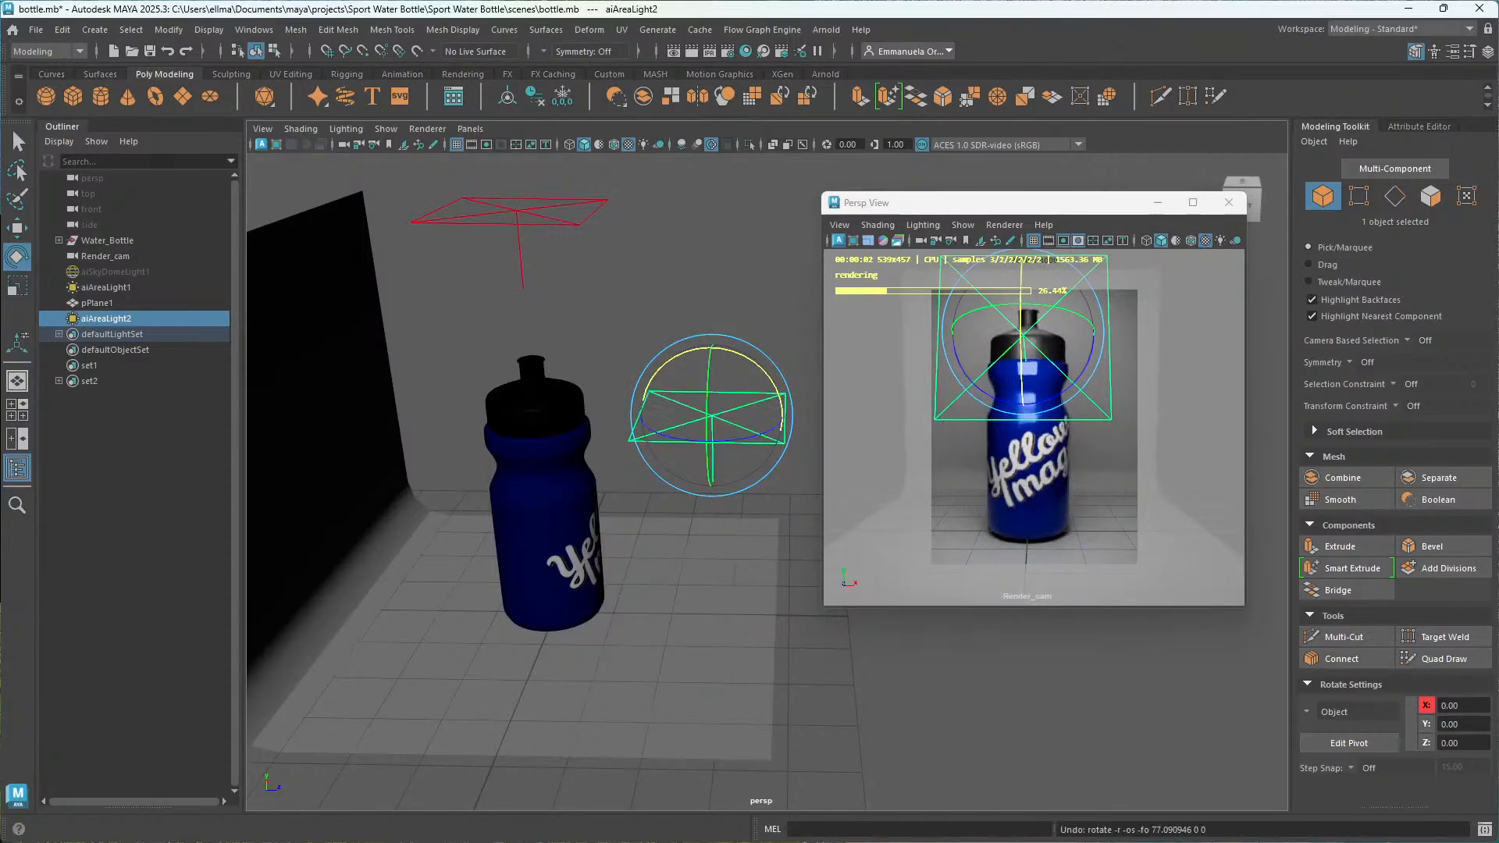
left_click_drag(1462, 706, 1373, 672)
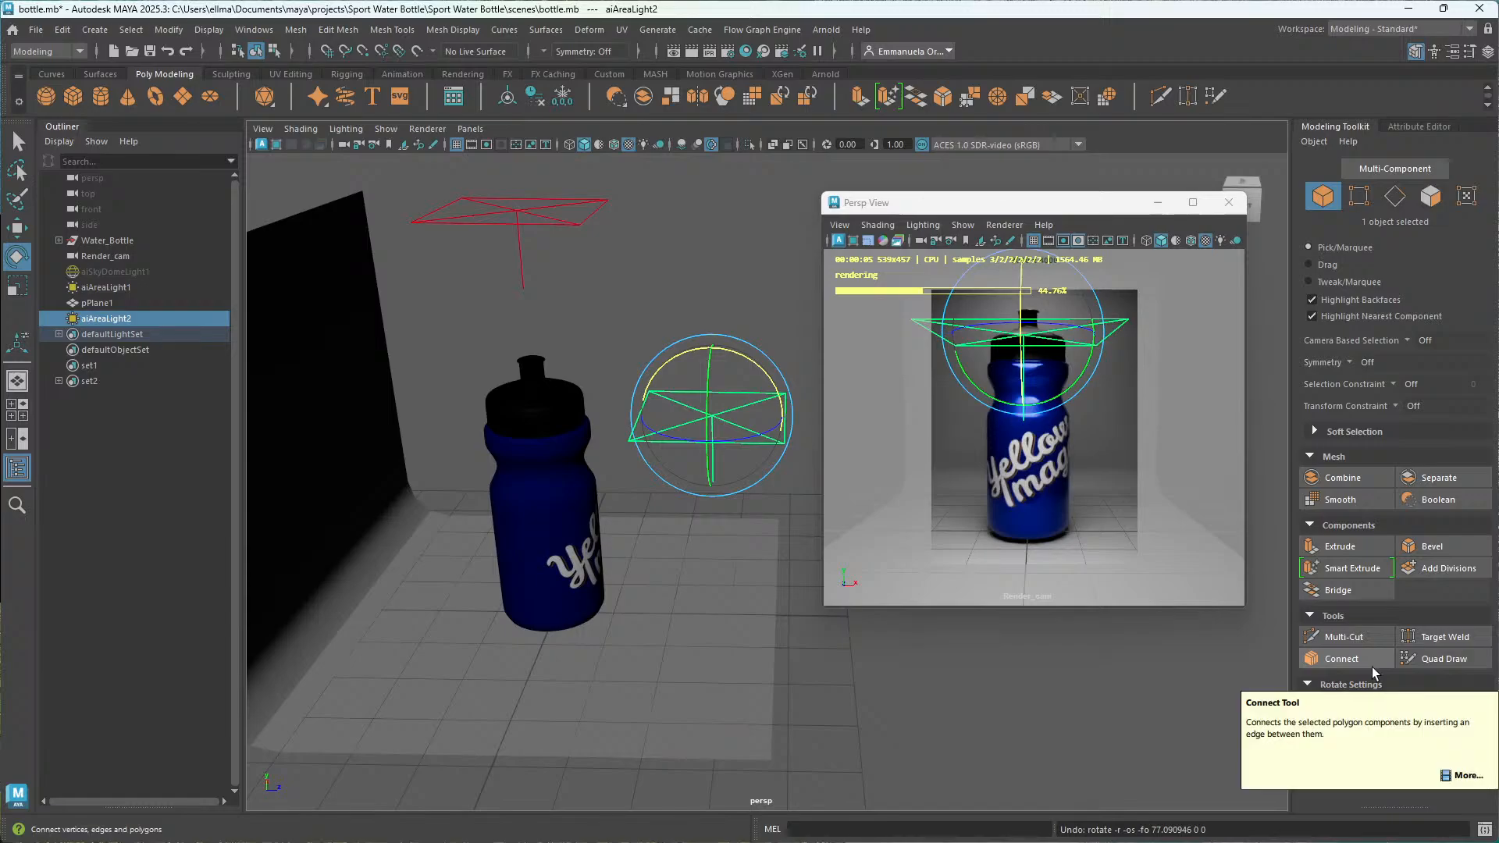
type("9")
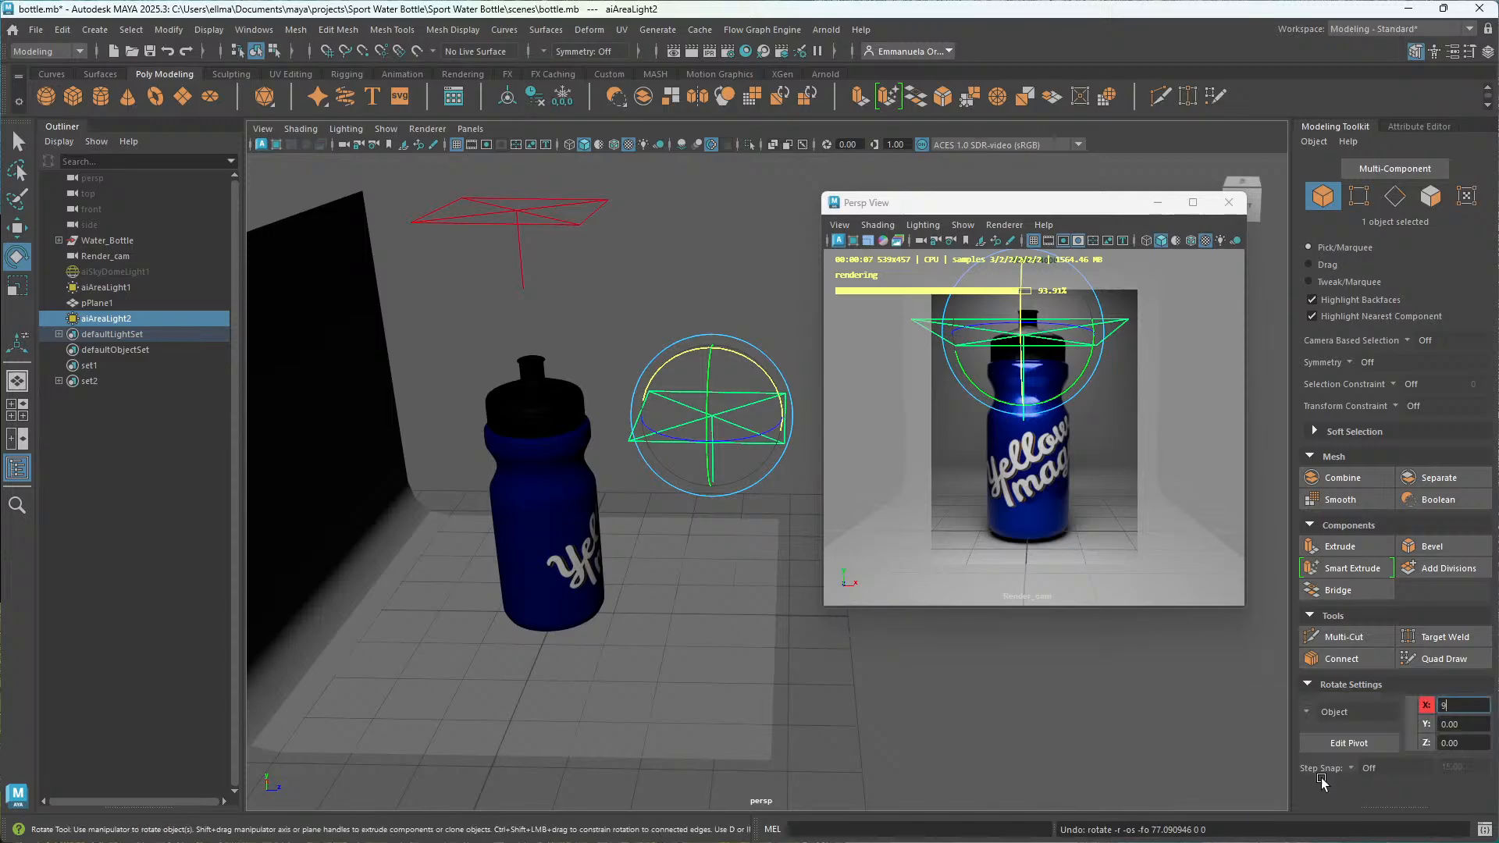
type("0")
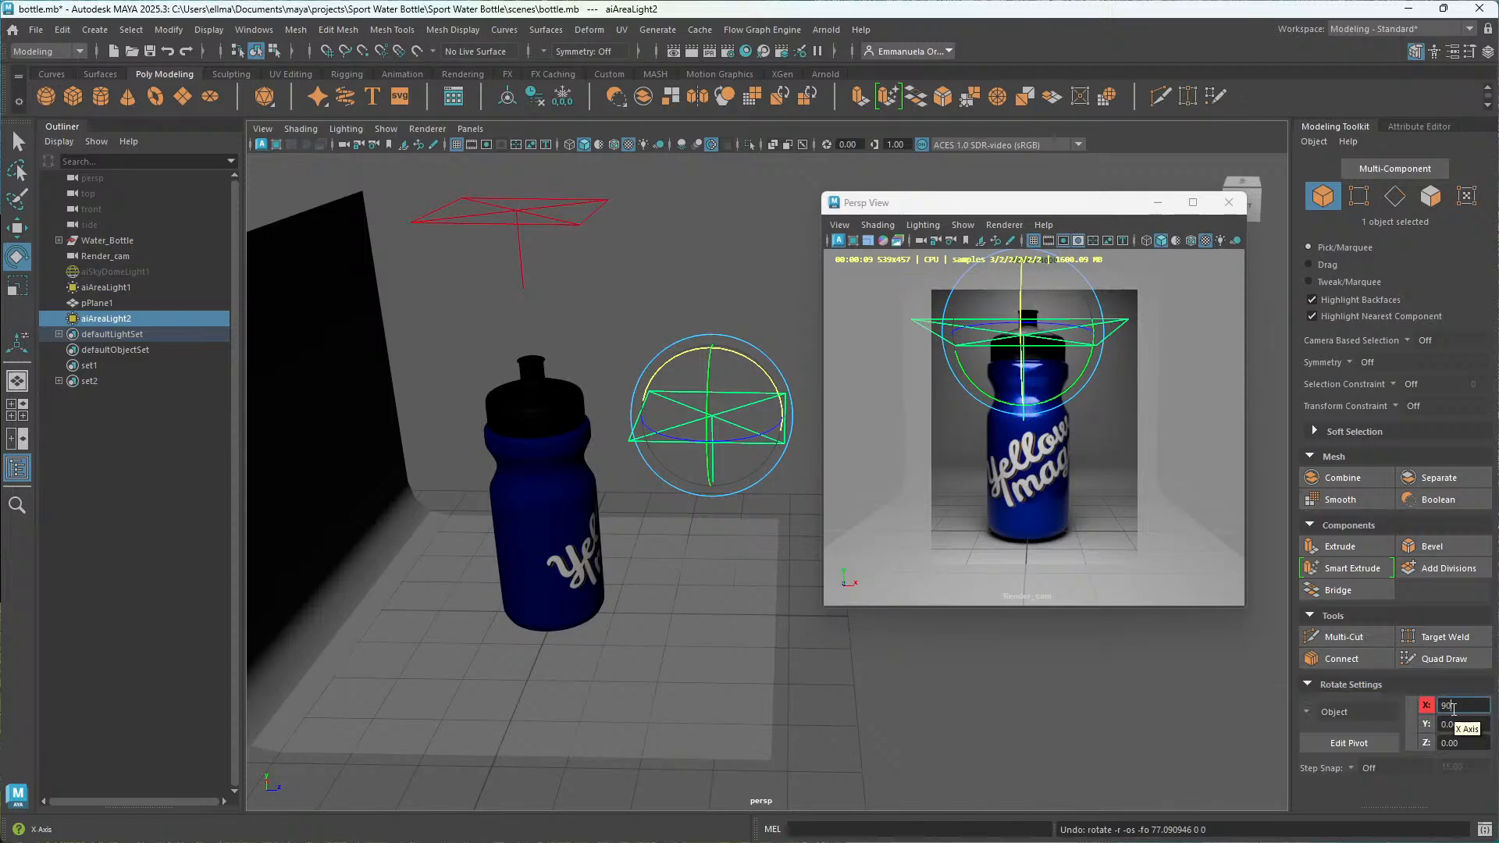
key("Return")
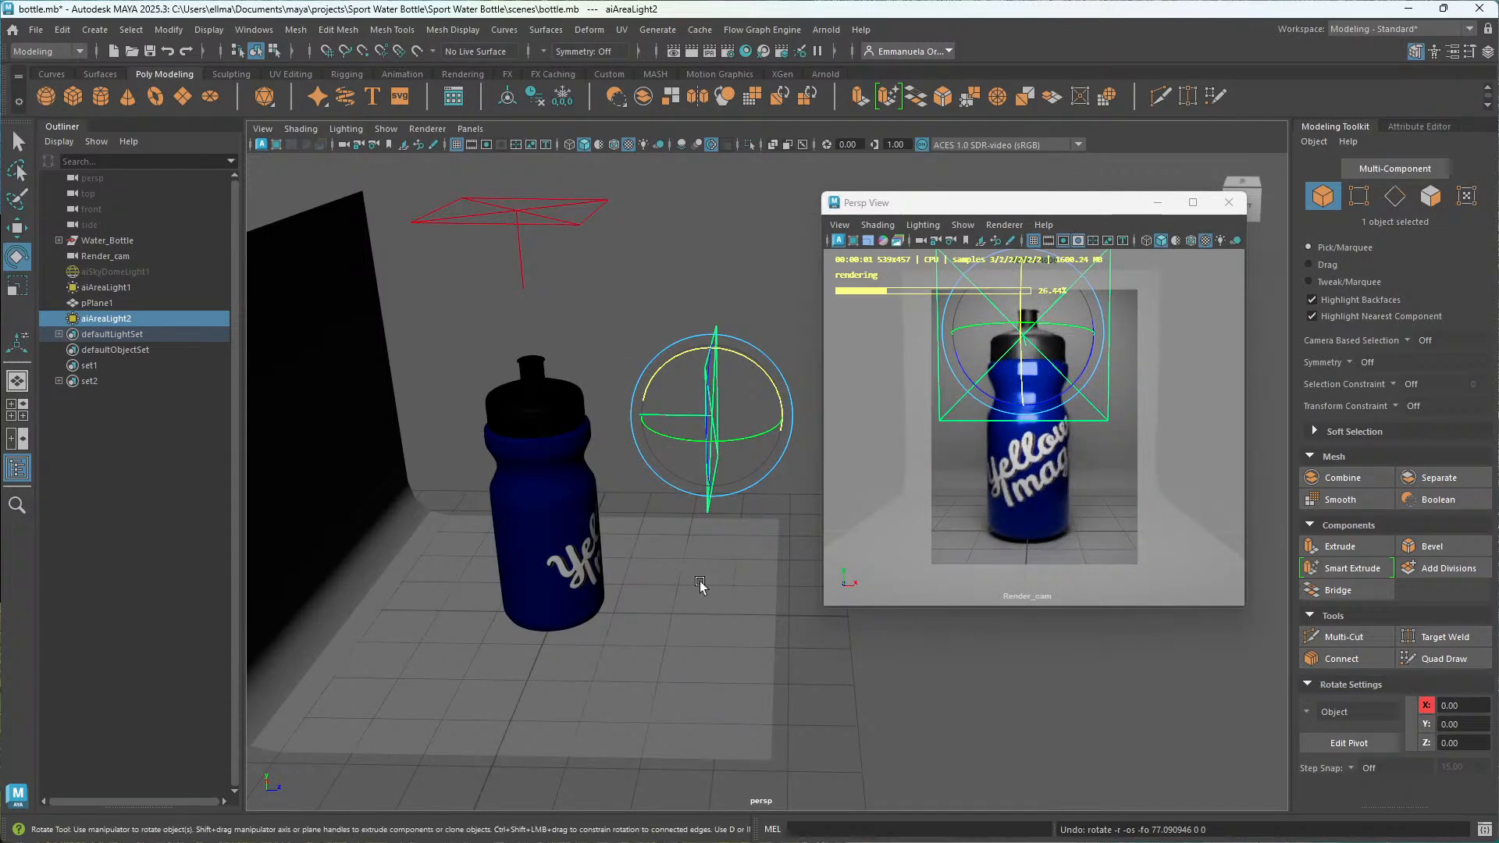
Move the upright area light farther forward from the bottle, to about Z 107.
middle_click_drag(700, 584, 585, 562, "alt")
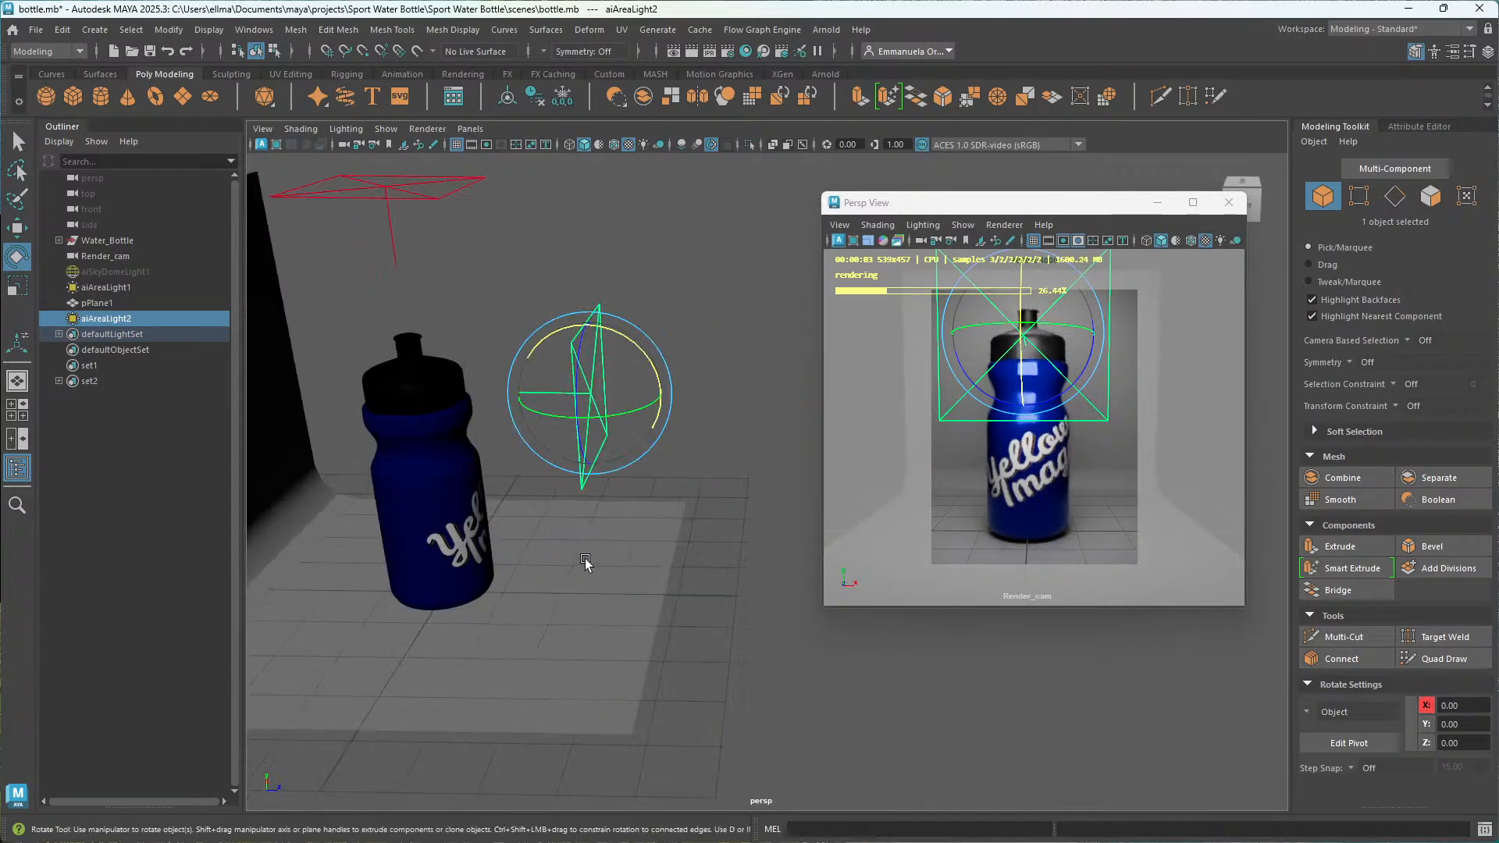
key("w")
left_click_drag(665, 397, 843, 412)
middle_click_drag(785, 468, 725, 468, "alt")
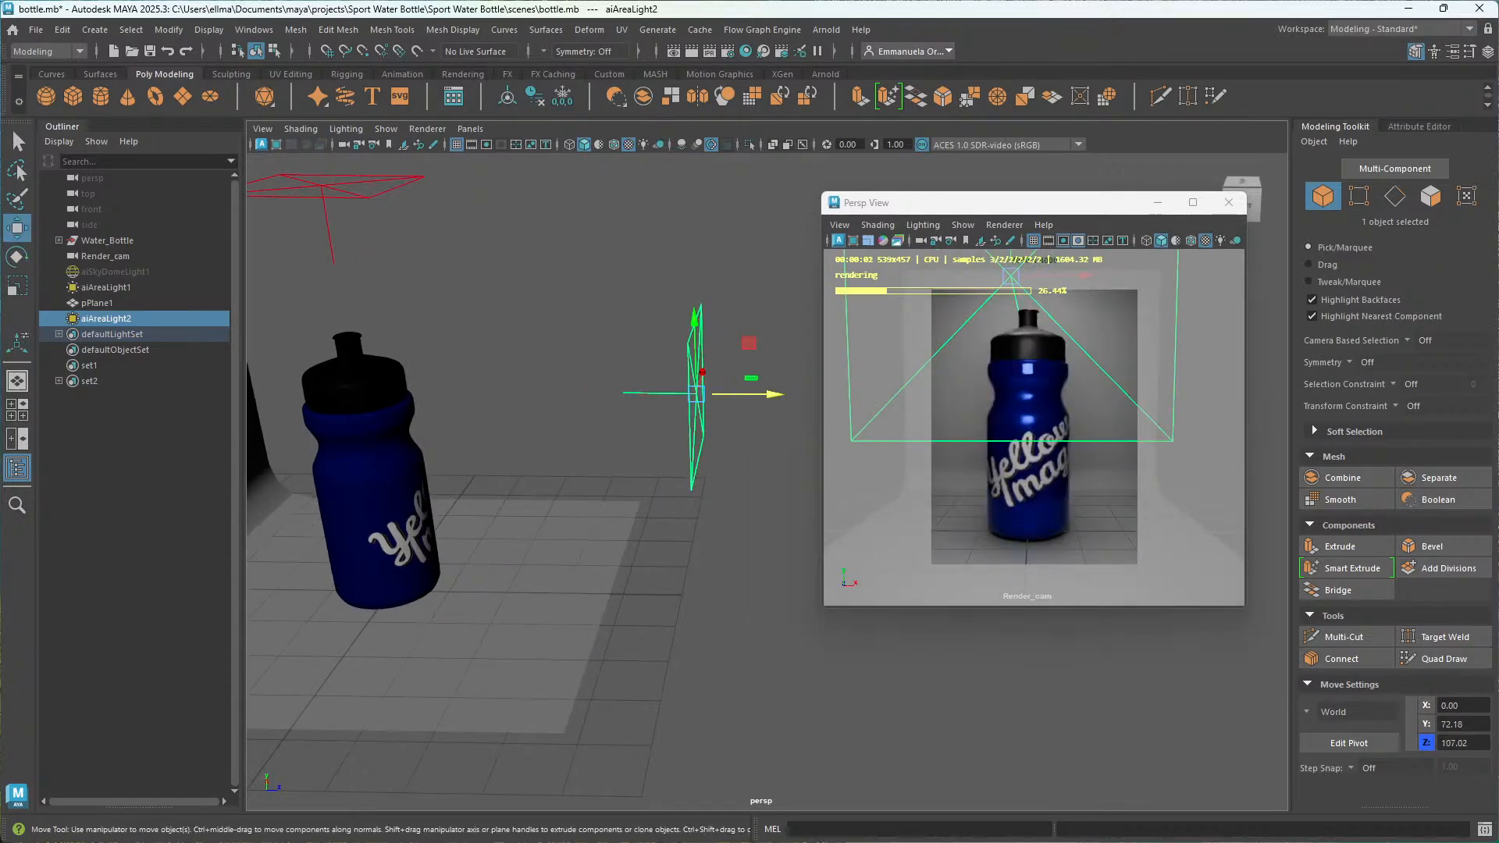
Switch to Glossy Sport Bottle Mockup.jpeg to examine the reference's highlights and shadow, and return to the Maya scene.
left_click_drag(0, 250, 747, 198)
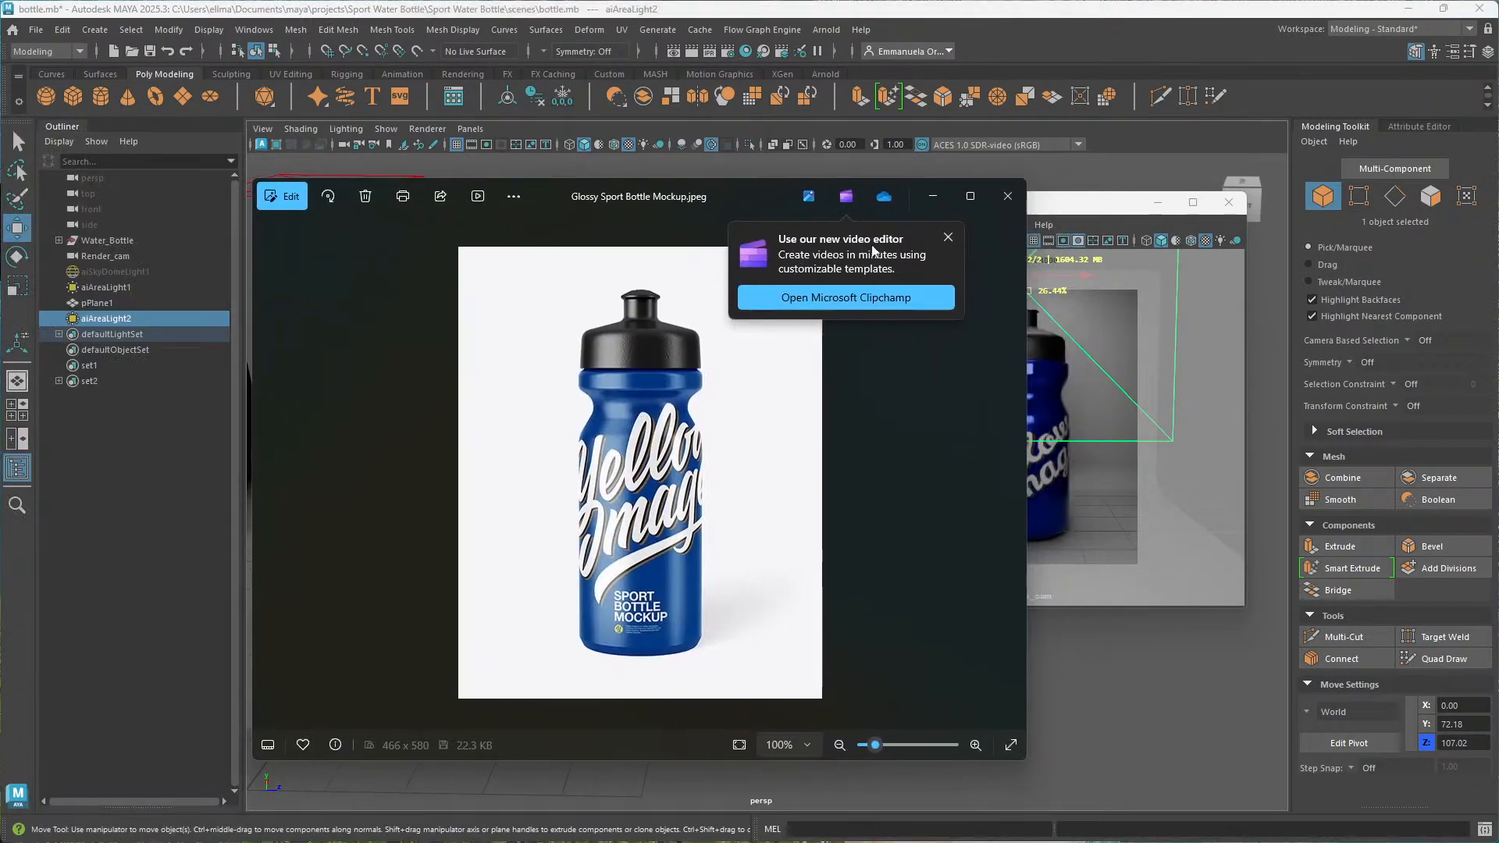
left_click(947, 236)
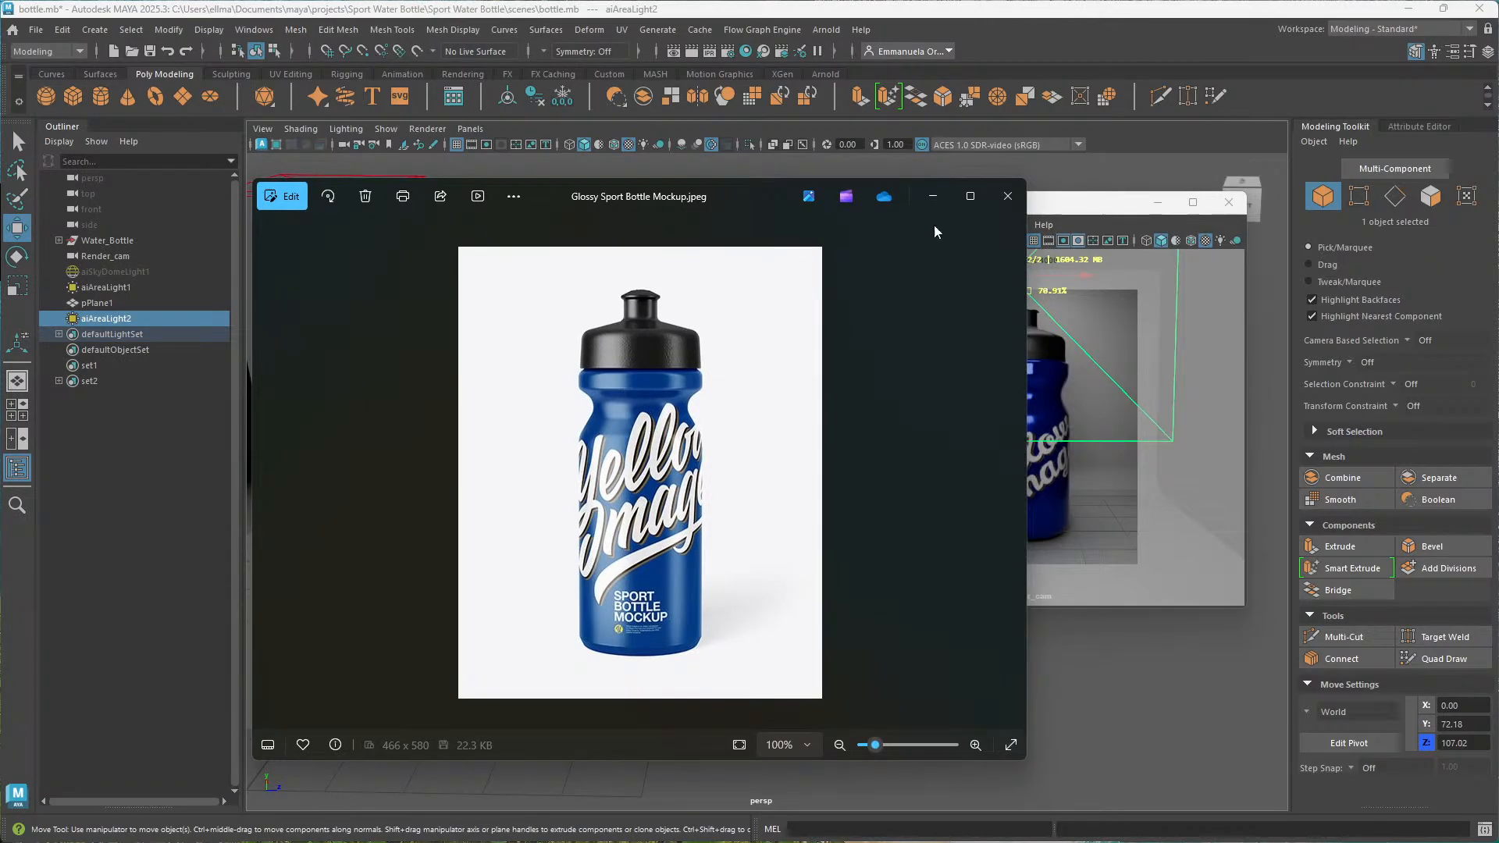
left_click_drag(765, 190, 818, 219)
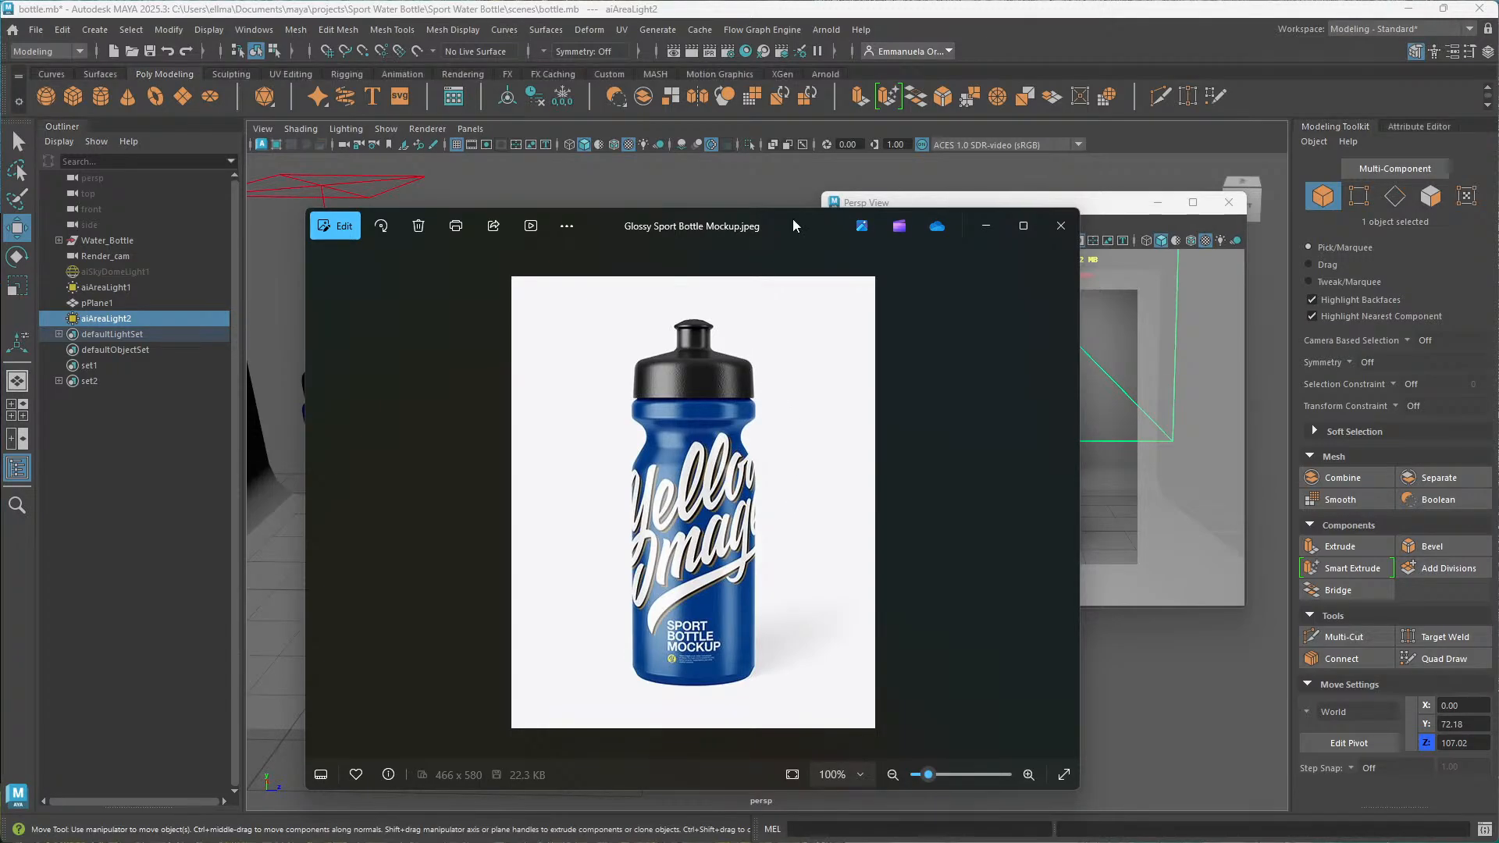
left_click(277, 368)
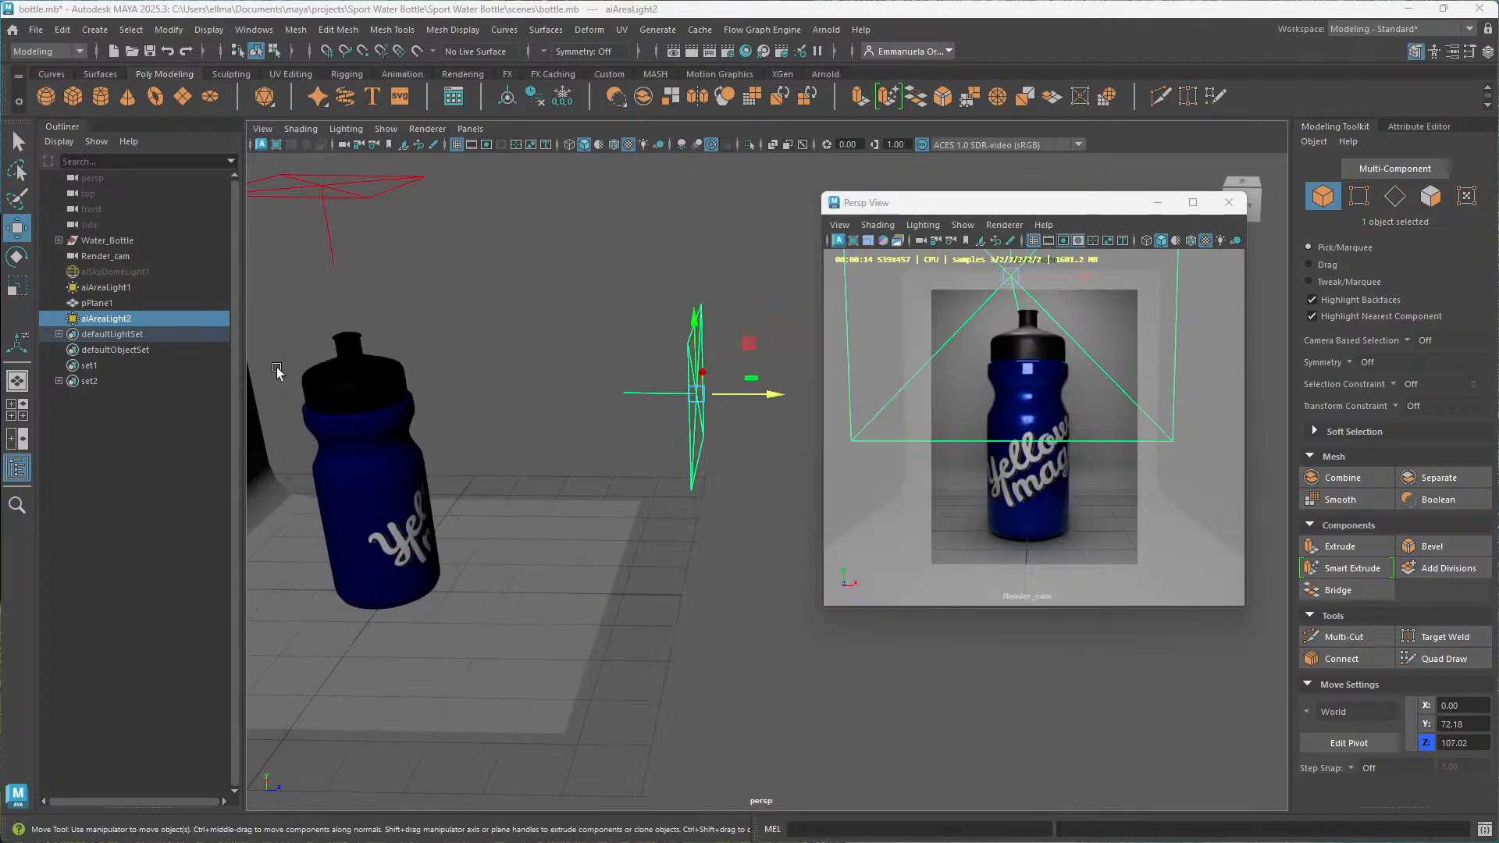
Shift the front area light sideways to about X -45 and rotate it about Y to angle it toward the bottle.
left_click_drag(277, 367, 494, 422, "alt")
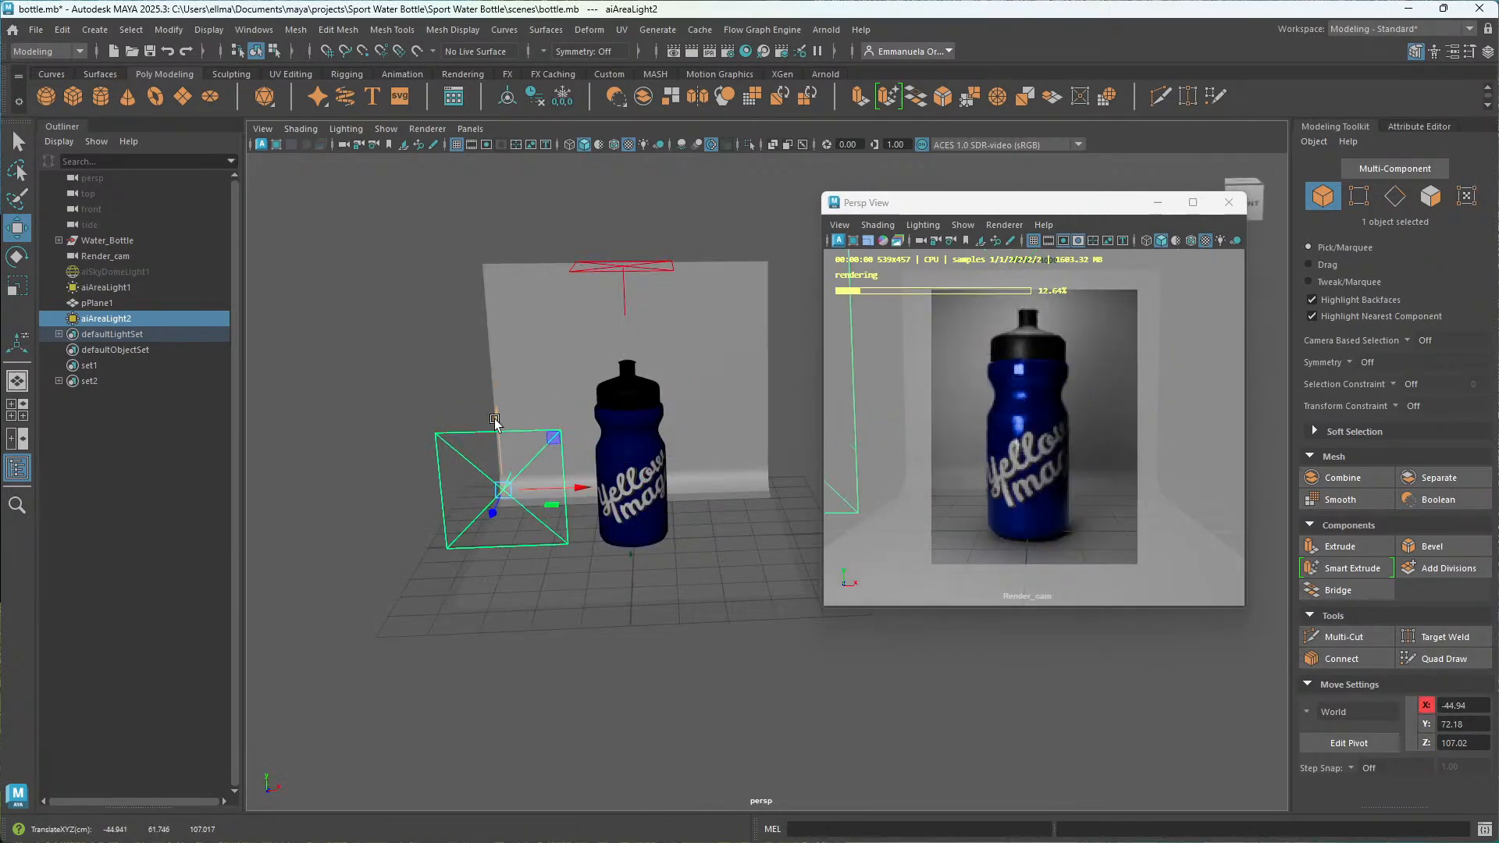
key("e")
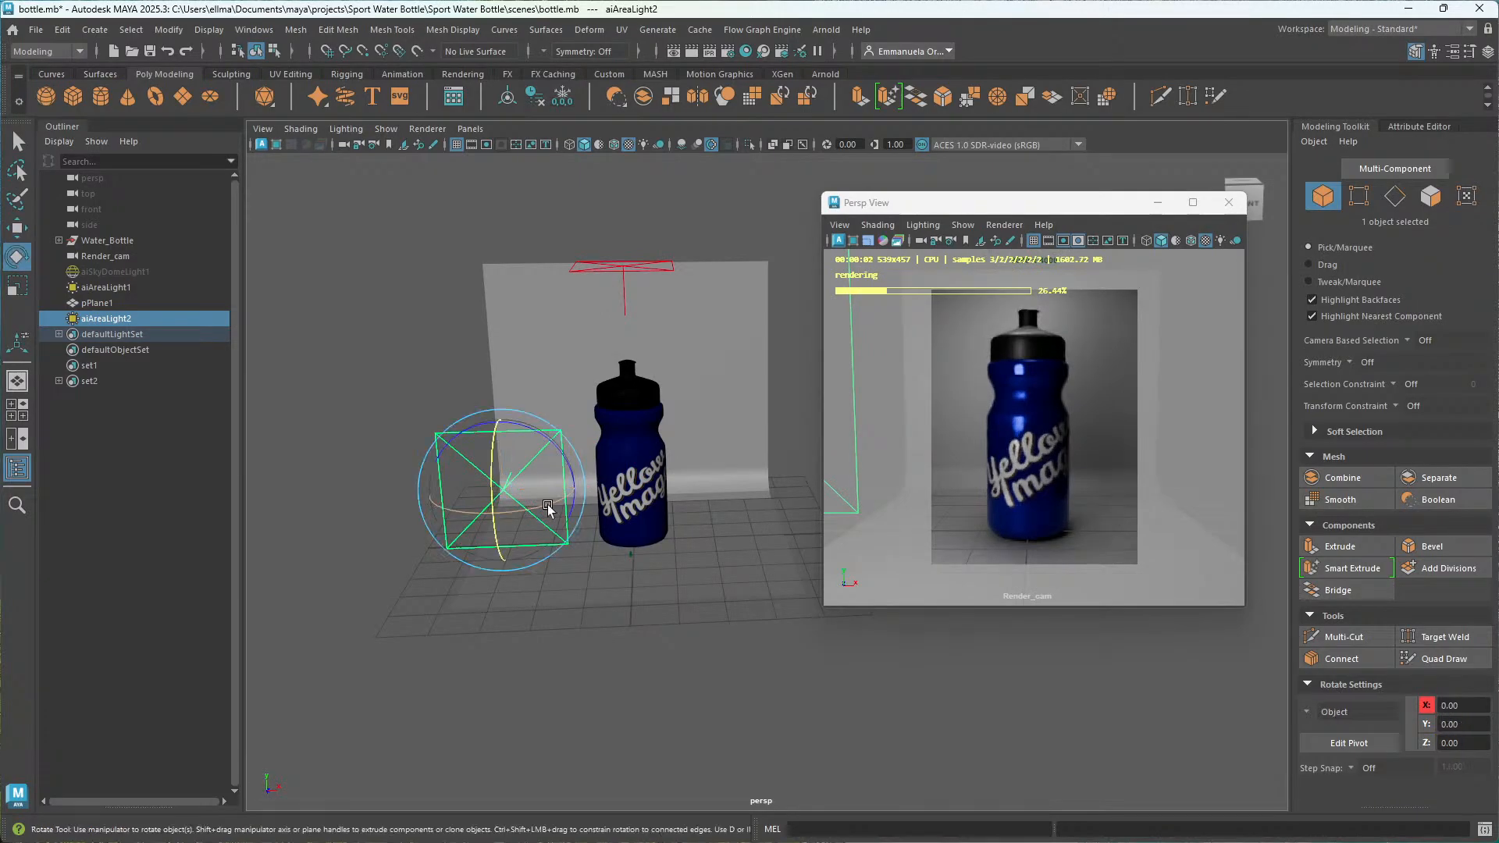
left_click_drag(547, 509, 537, 575)
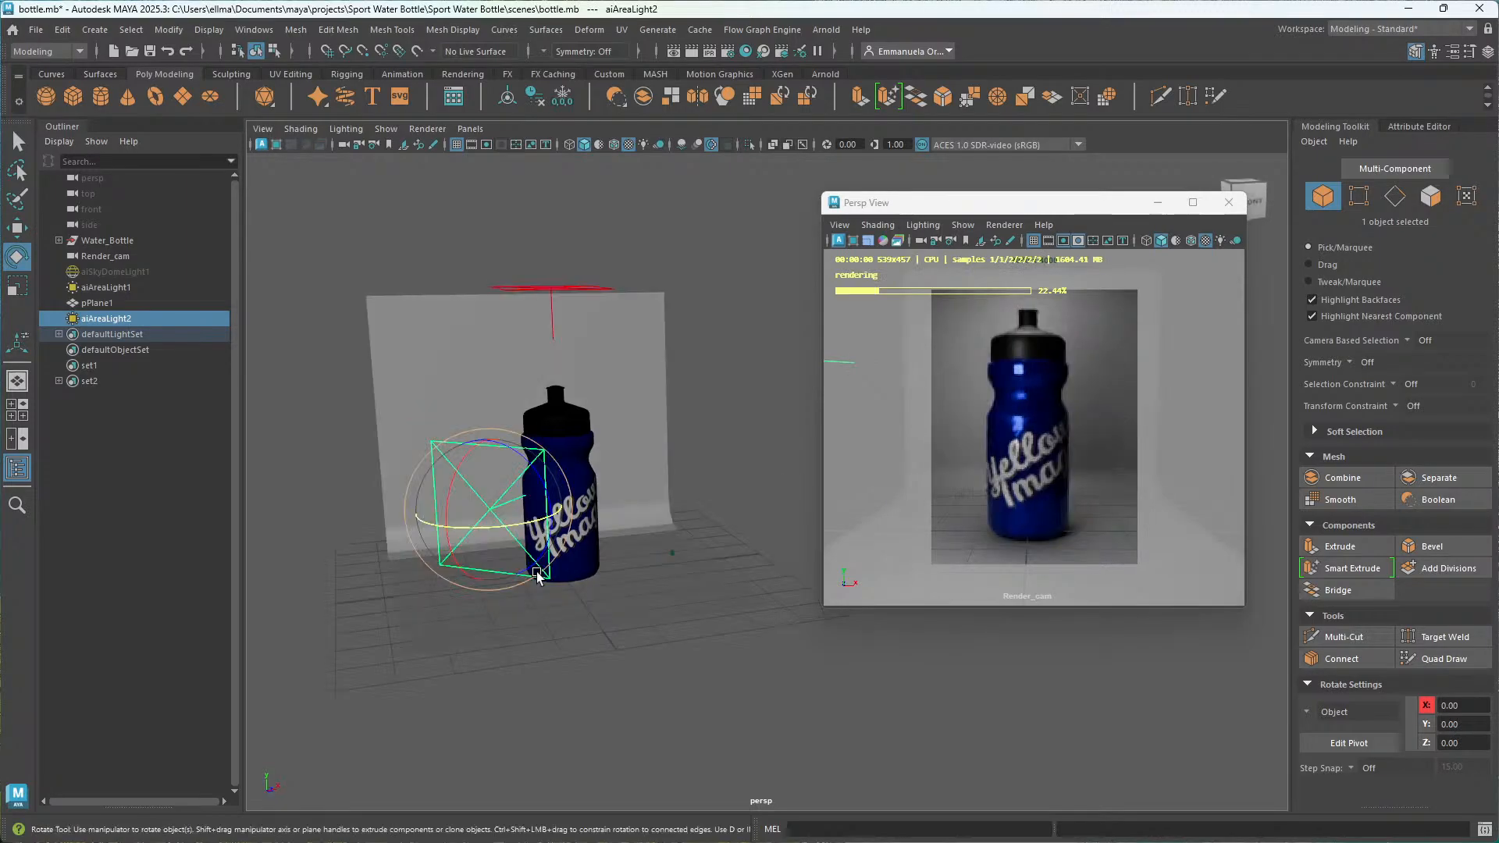
middle_click_drag(537, 575, 590, 575, "alt")
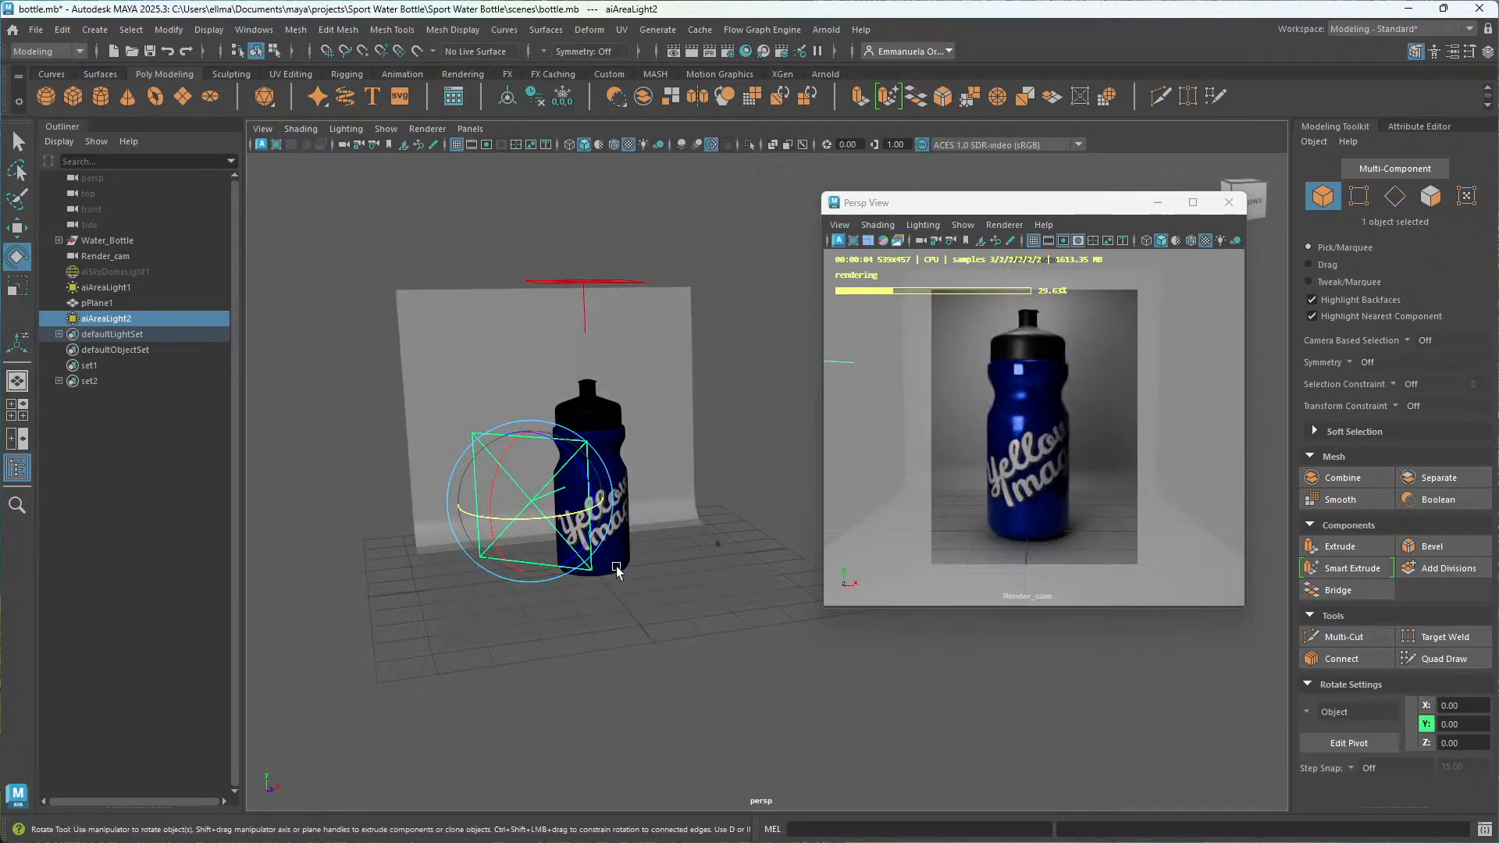
Lower the angled area light and move it closer to the bottle, to about X -51, Y 58, Z 90.
key("w")
left_click_drag(616, 570, 651, 591, "alt")
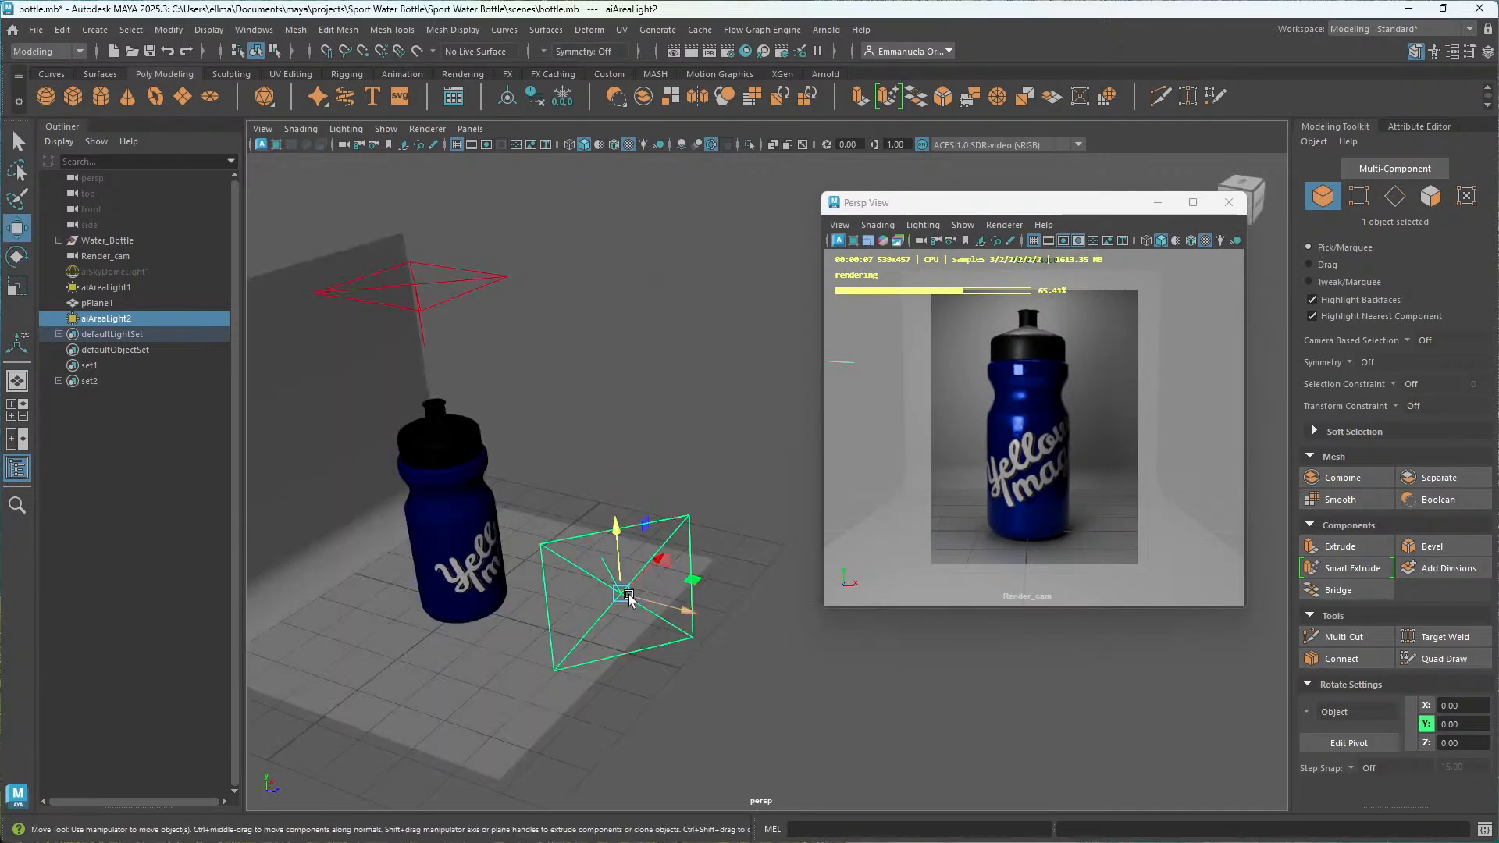
left_click_drag(629, 593, 502, 619)
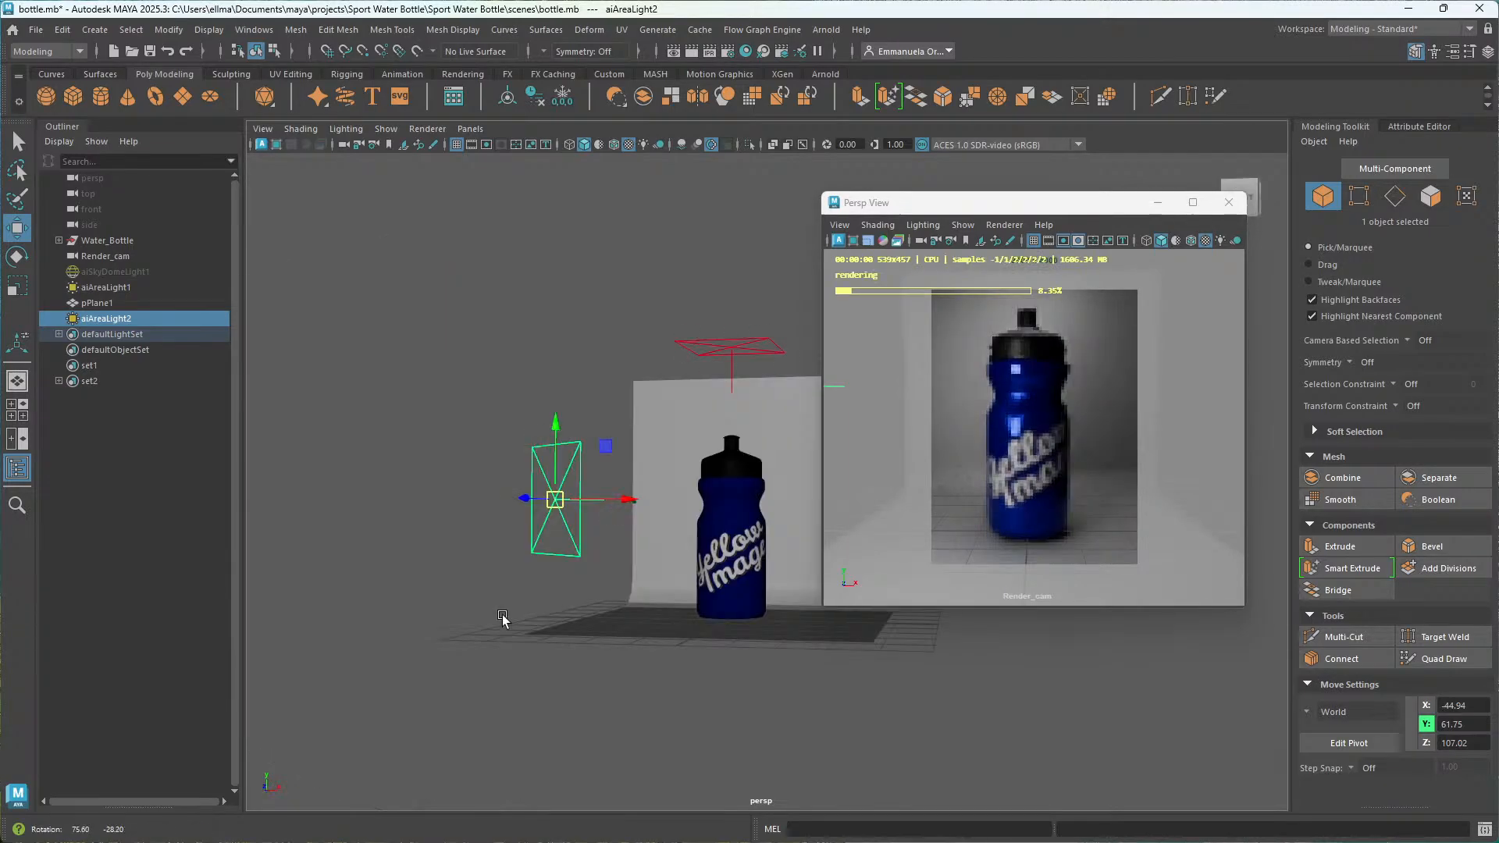
left_click_drag(502, 619, 548, 573, "alt")
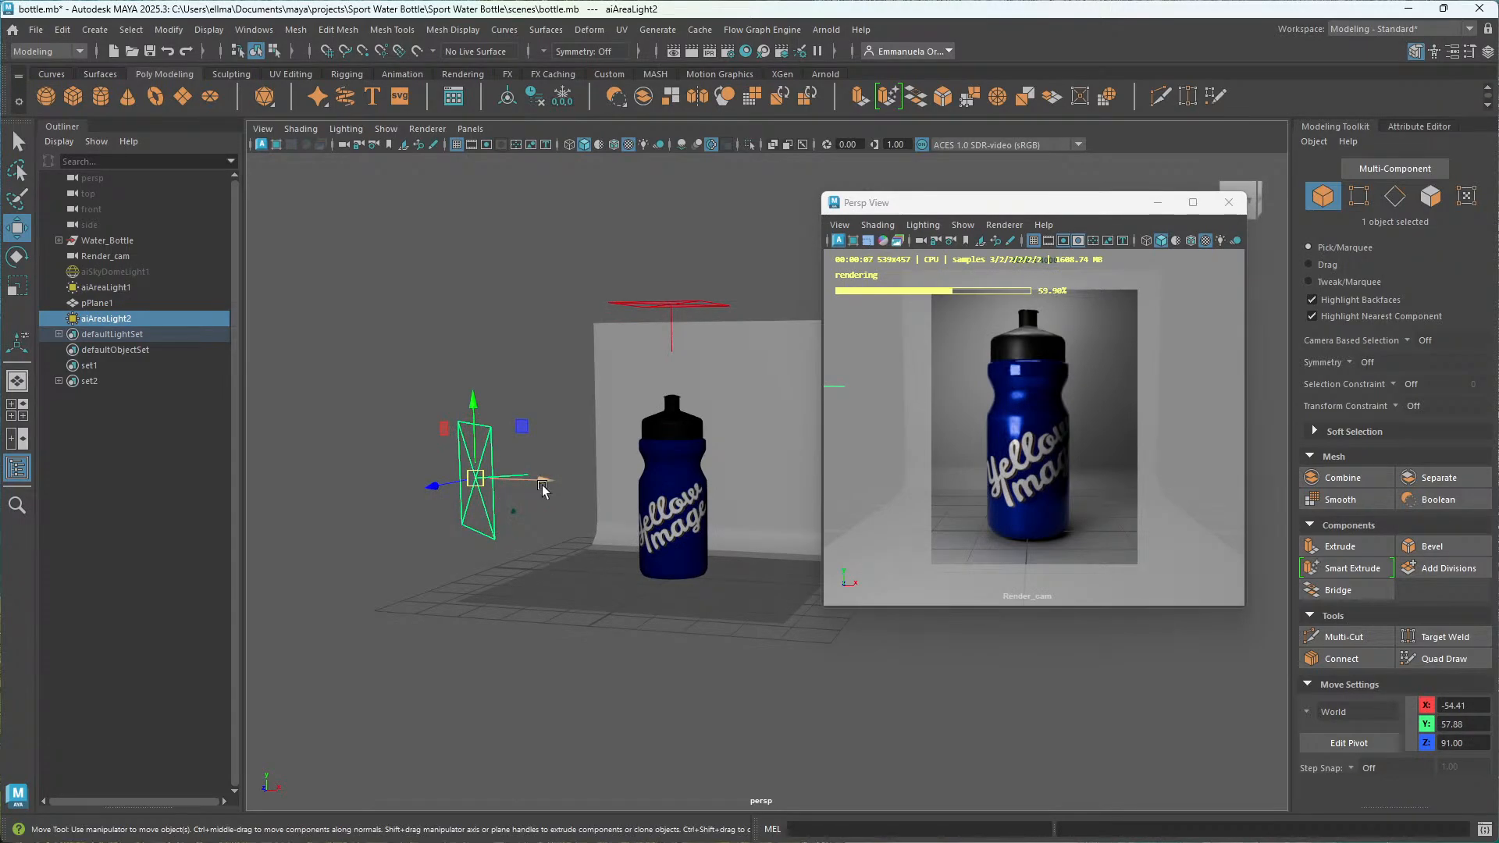
left_click_drag(542, 487, 490, 479)
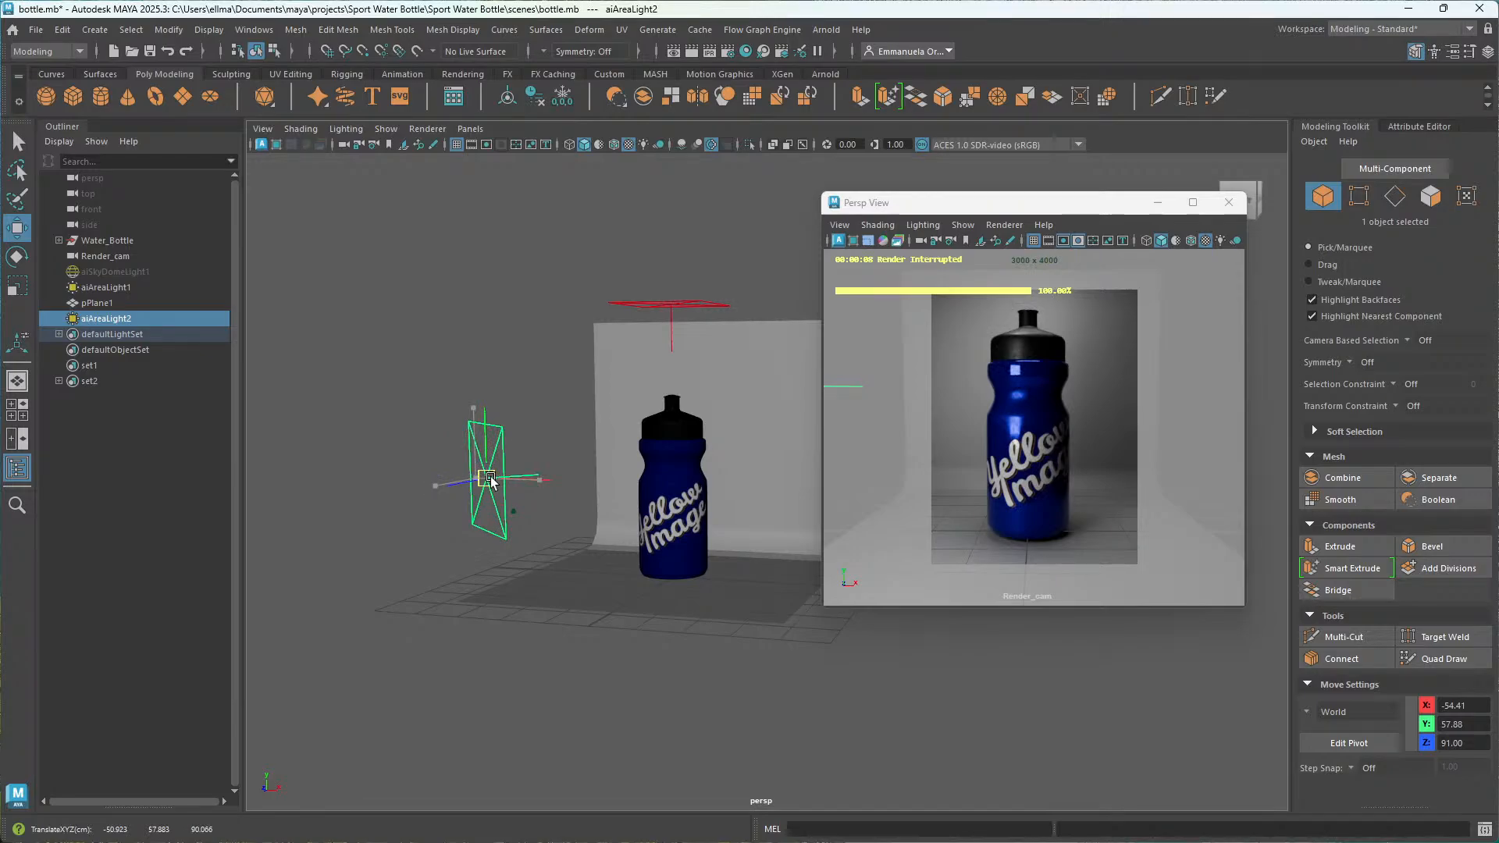
Raise the angled front area light's intensity to about 7.2 and set its exposure to 2.
key("ctrl+a")
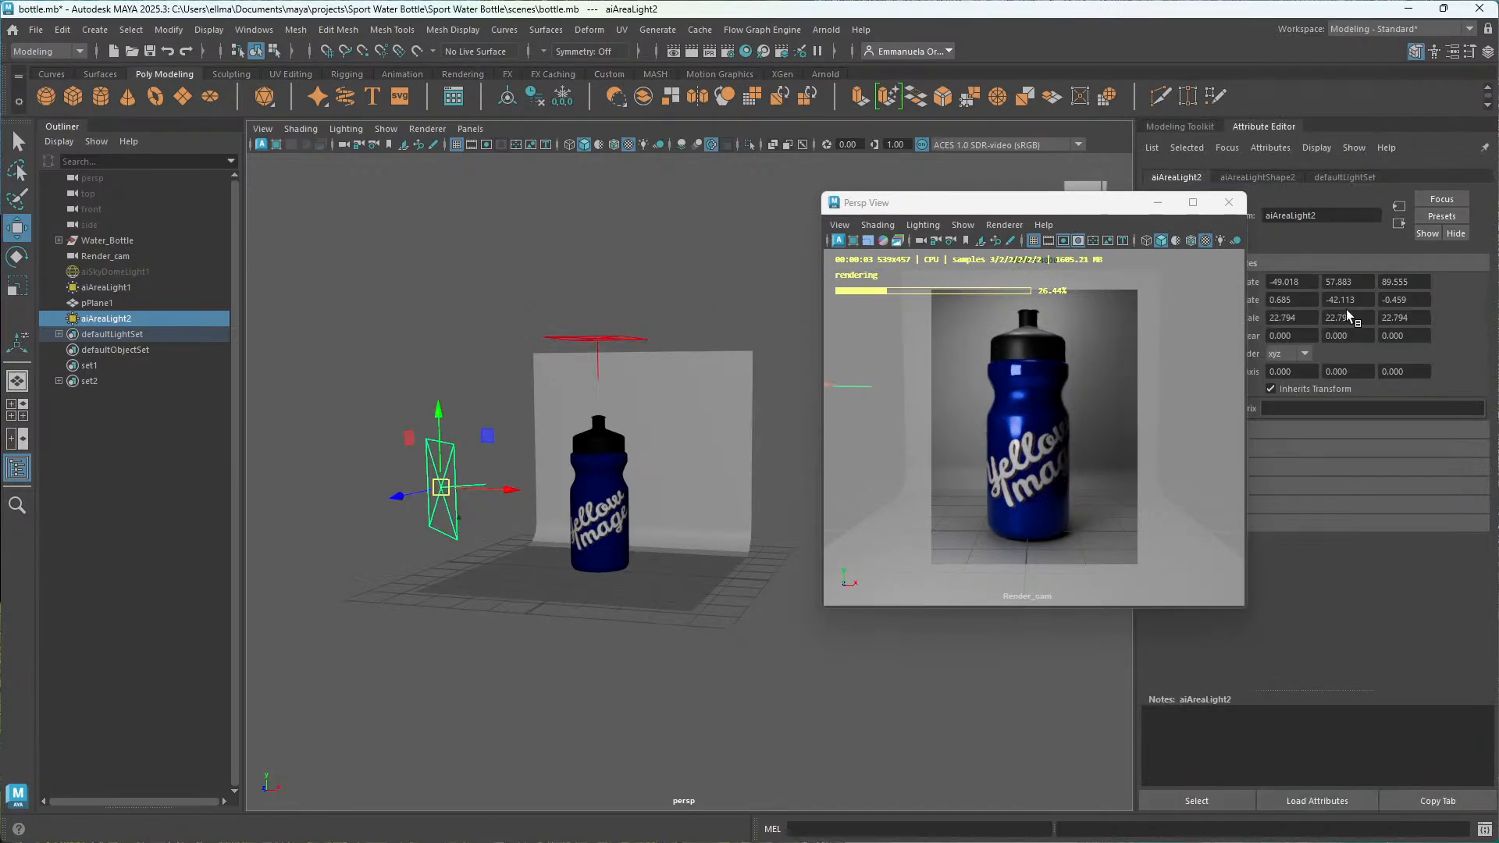
left_click_drag(1062, 207, 961, 213)
left_click(1257, 177)
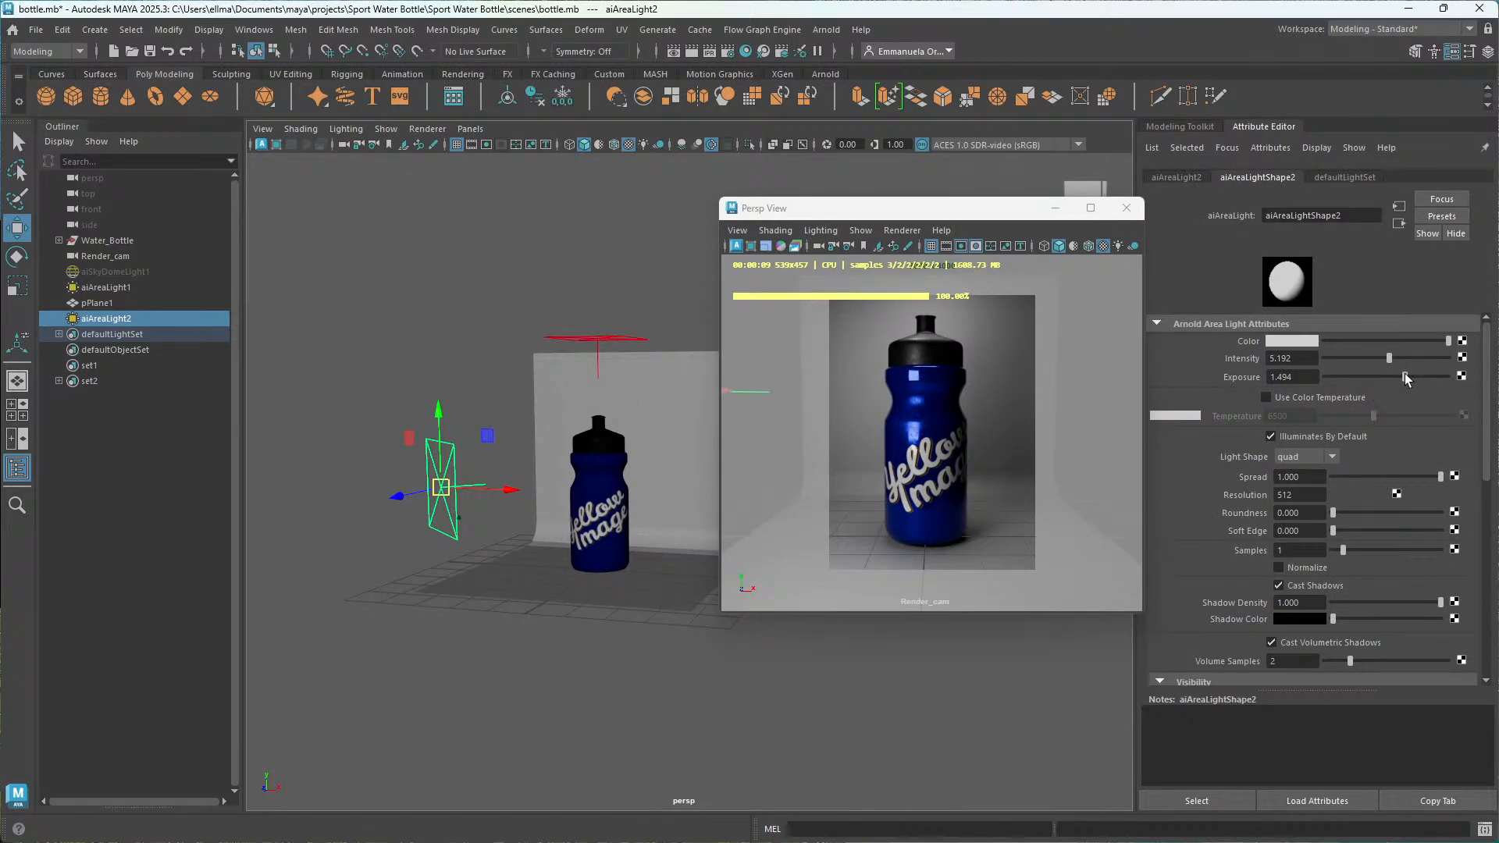
left_click_drag(1389, 358, 1415, 363)
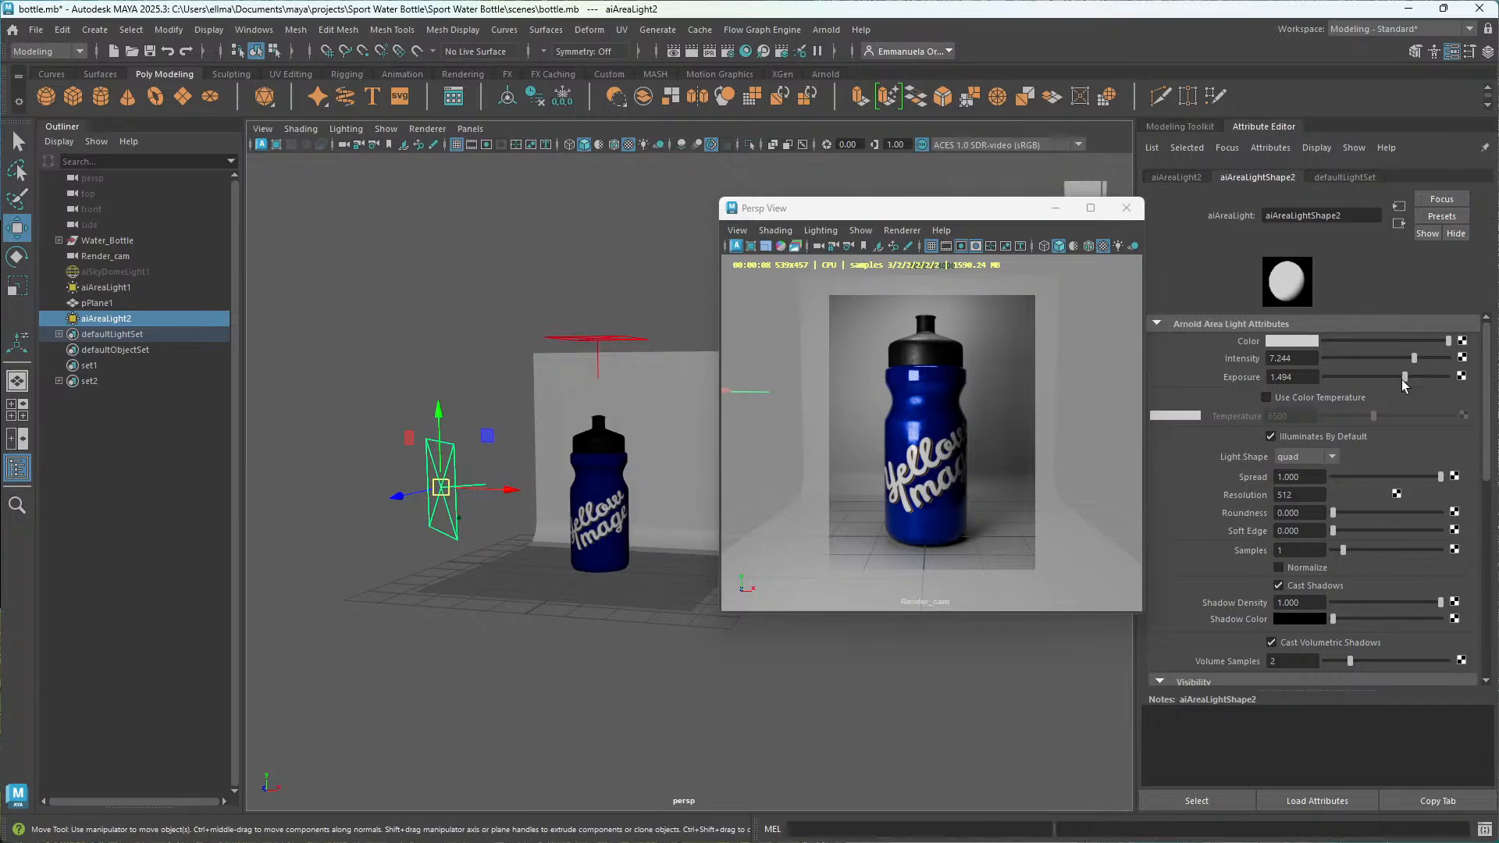
left_click_drag(1404, 377, 1407, 376)
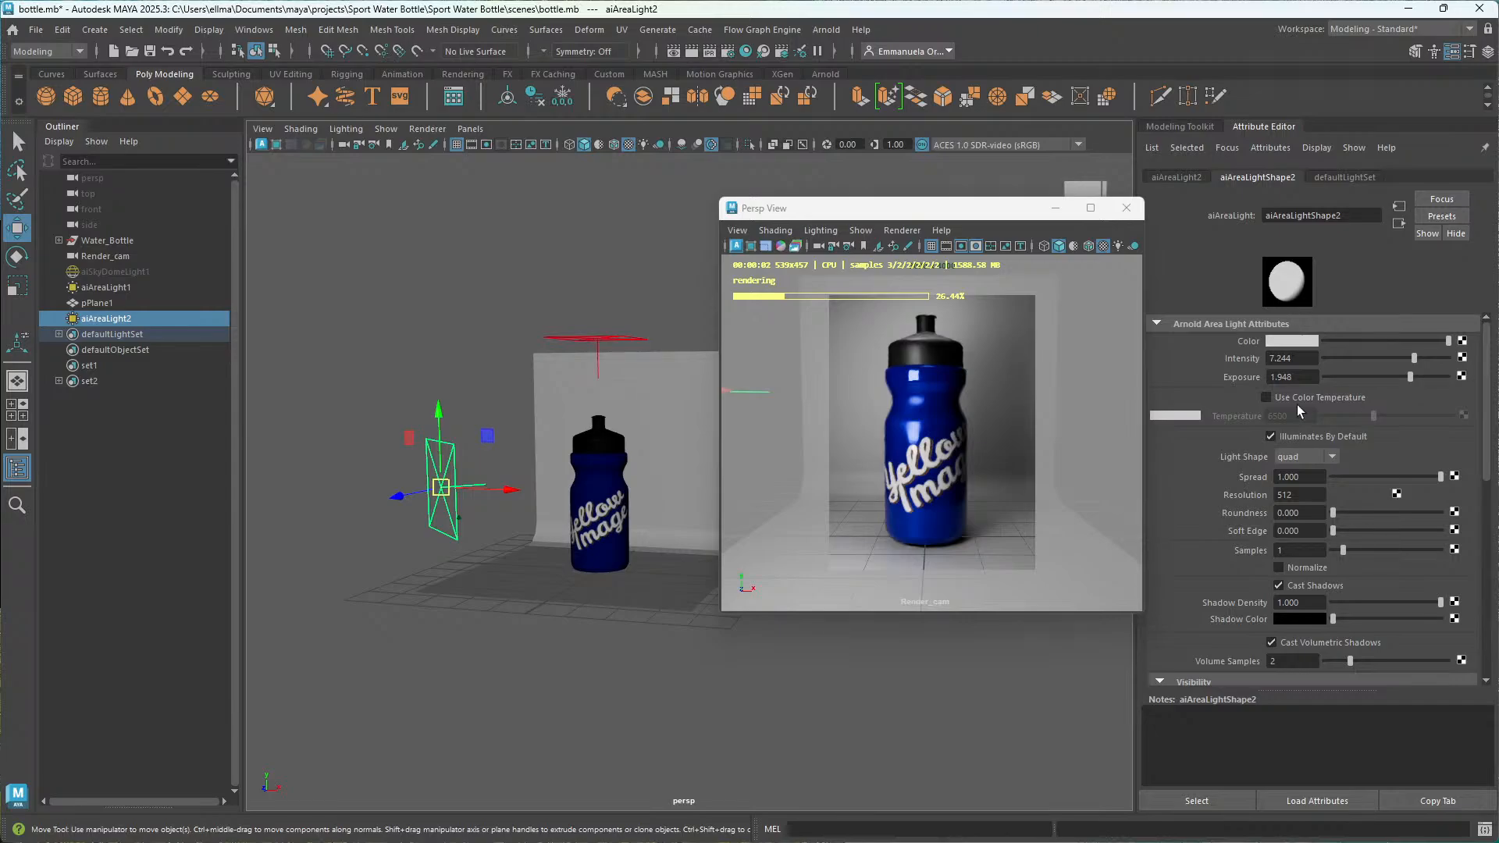
double_click(1290, 377)
type("2")
key("Return")
Duplicate the angled area light to the opposite side of the bottle and rotate the copy about Y toward the bottle.
left_click_drag(411, 571, 484, 563, "alt")
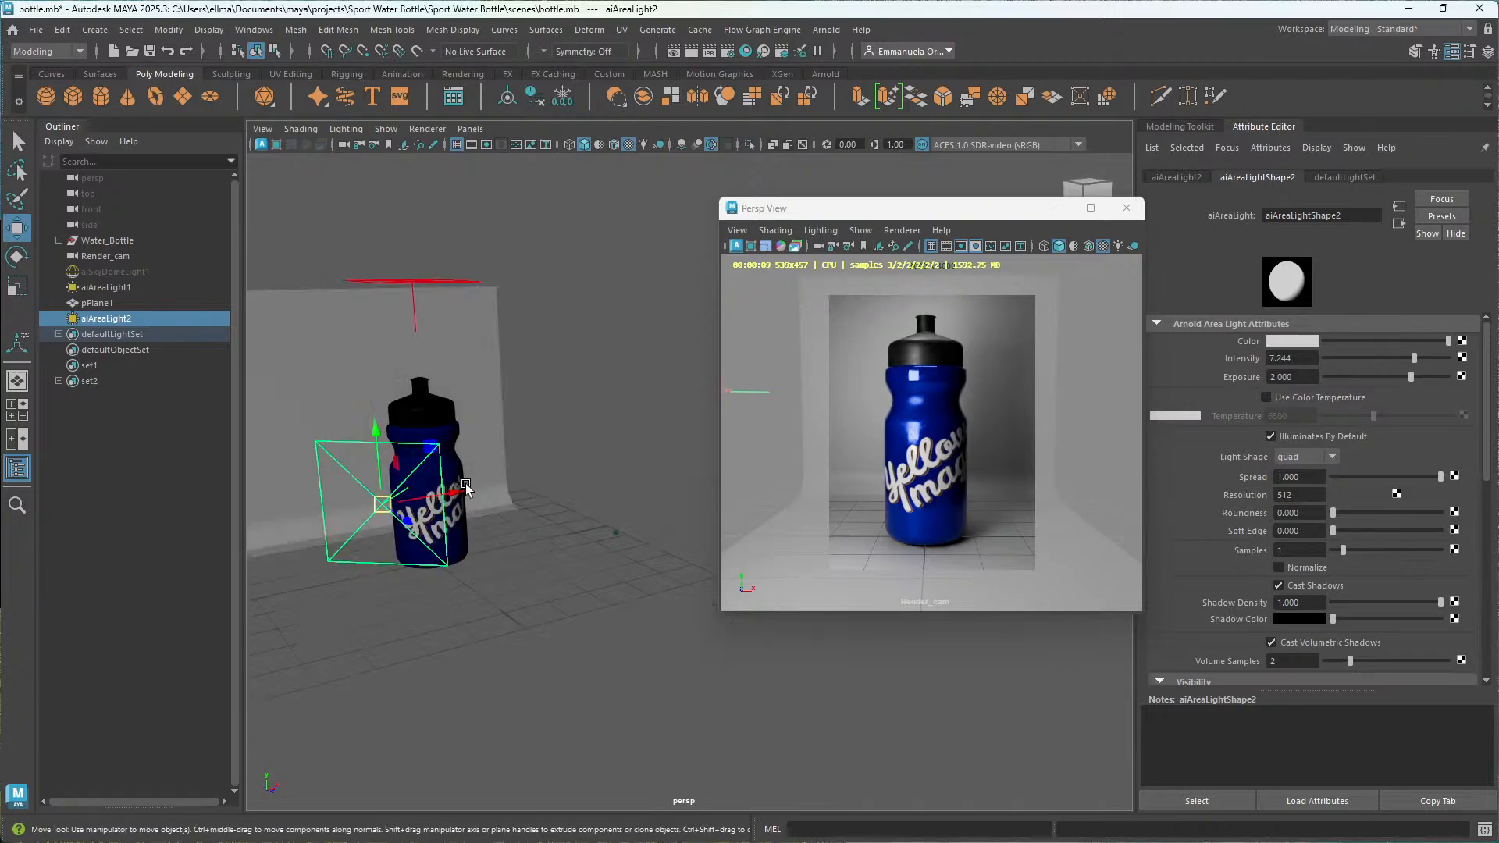
mouse_move(466, 495)
left_mouse_down("shift")
mouse_move(622, 502)
mouse_move(577, 519)
left_mouse_up("shift")
mouse_move(502, 553)
left_mouse_down("alt")
mouse_move(461, 629)
mouse_move(428, 645)
mouse_move(574, 601)
left_mouse_up("alt")
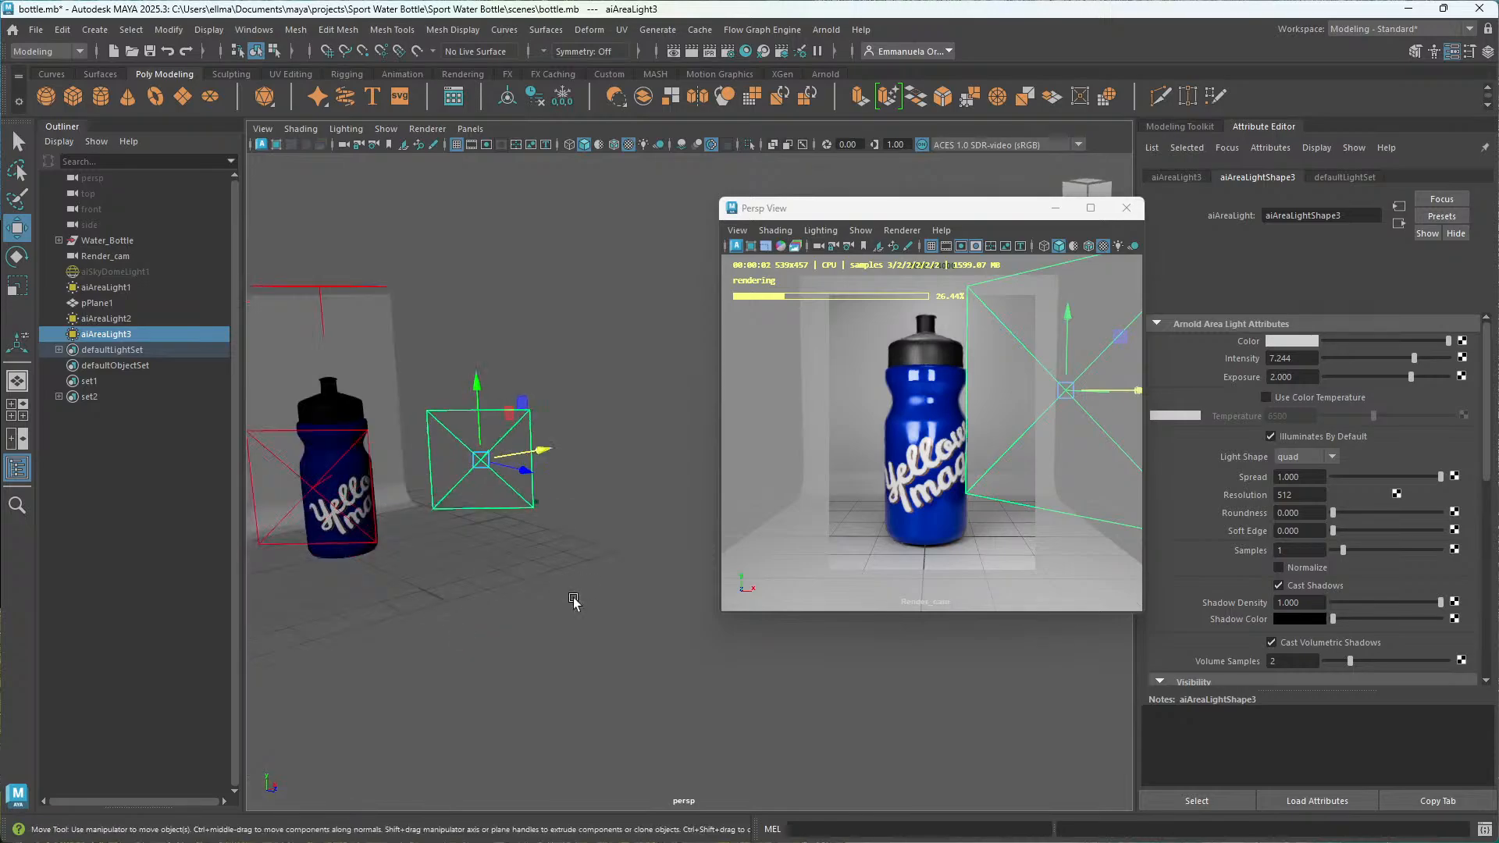
key("e")
left_click_drag(573, 601, 455, 606, "alt")
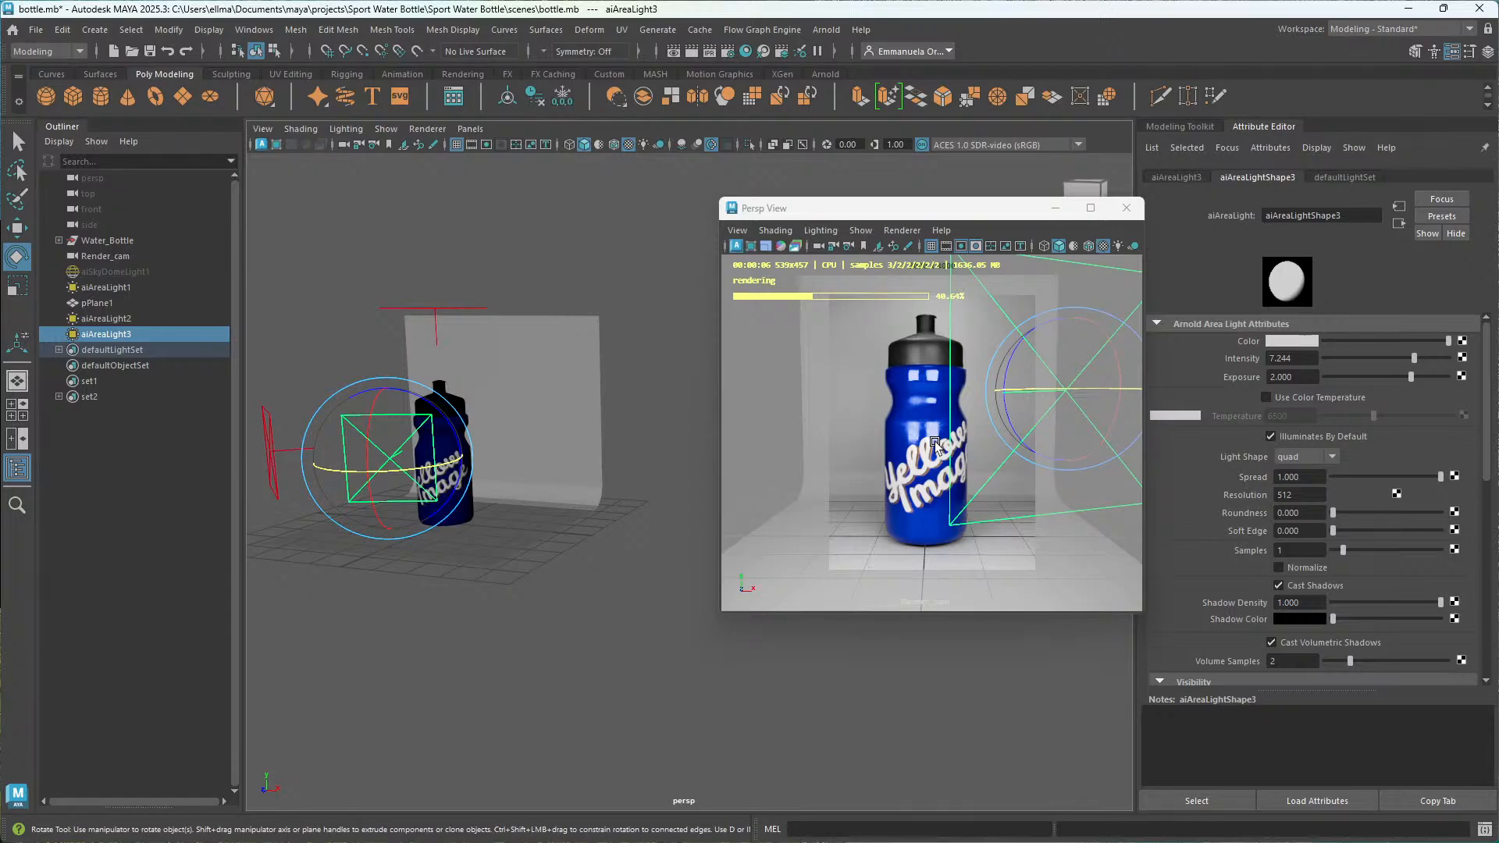
left_click_drag(654, 426, 539, 490, "alt")
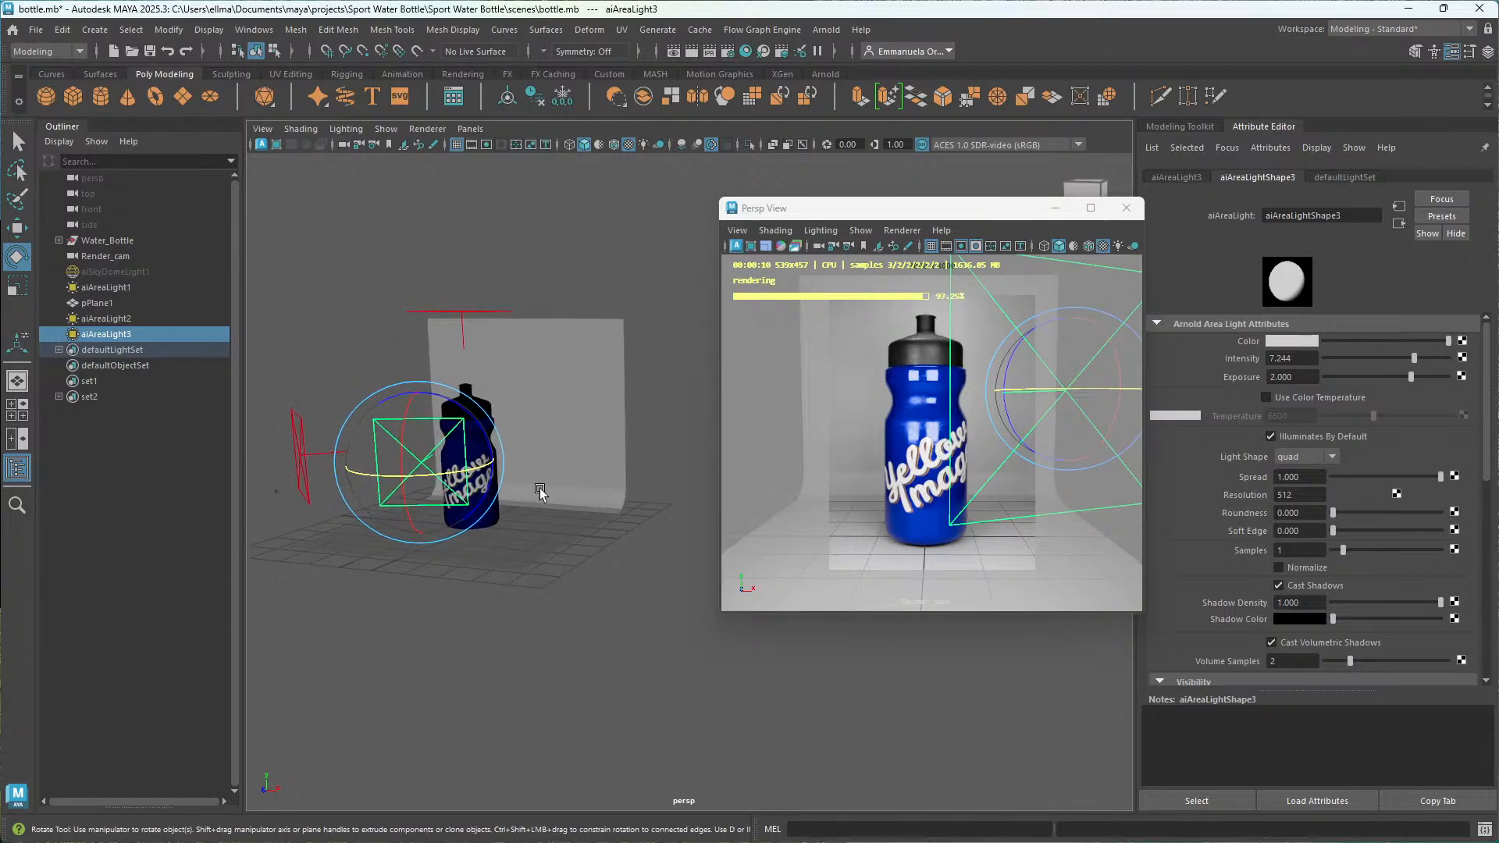
Move the duplicated area light sideways and forward to about X 51, Y 58, Z 95.
key("w")
left_click_drag(419, 564, 381, 574, "alt")
middle_click_drag(381, 575, 533, 598, "alt")
left_click_drag(569, 505, 612, 508)
left_click_drag(575, 605, 635, 598, "alt")
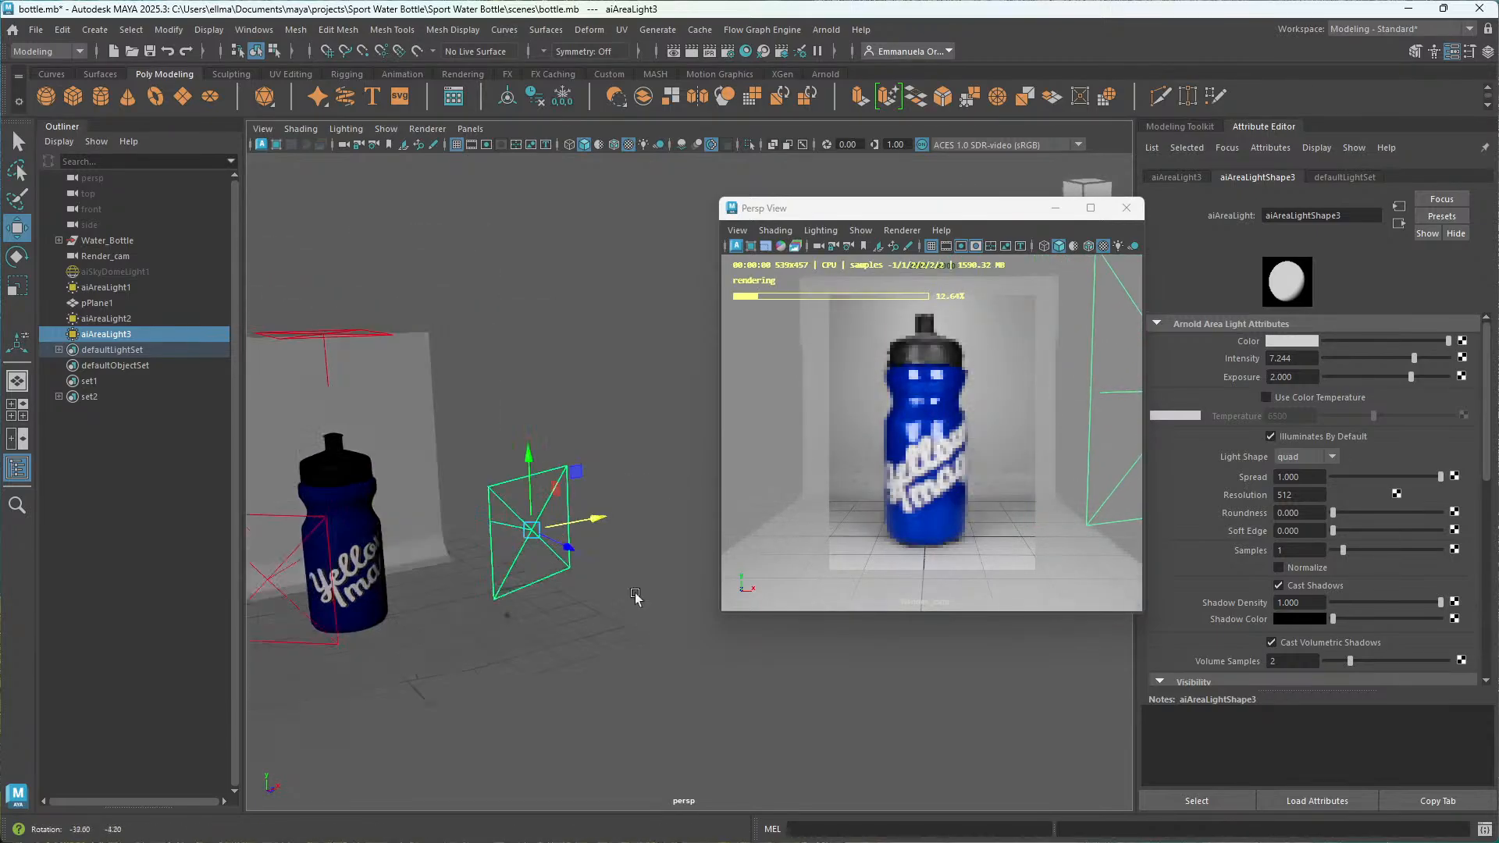
left_click_drag(565, 546, 553, 533)
left_click_drag(629, 614, 485, 612, "alt")
middle_click_drag(486, 612, 542, 606, "alt")
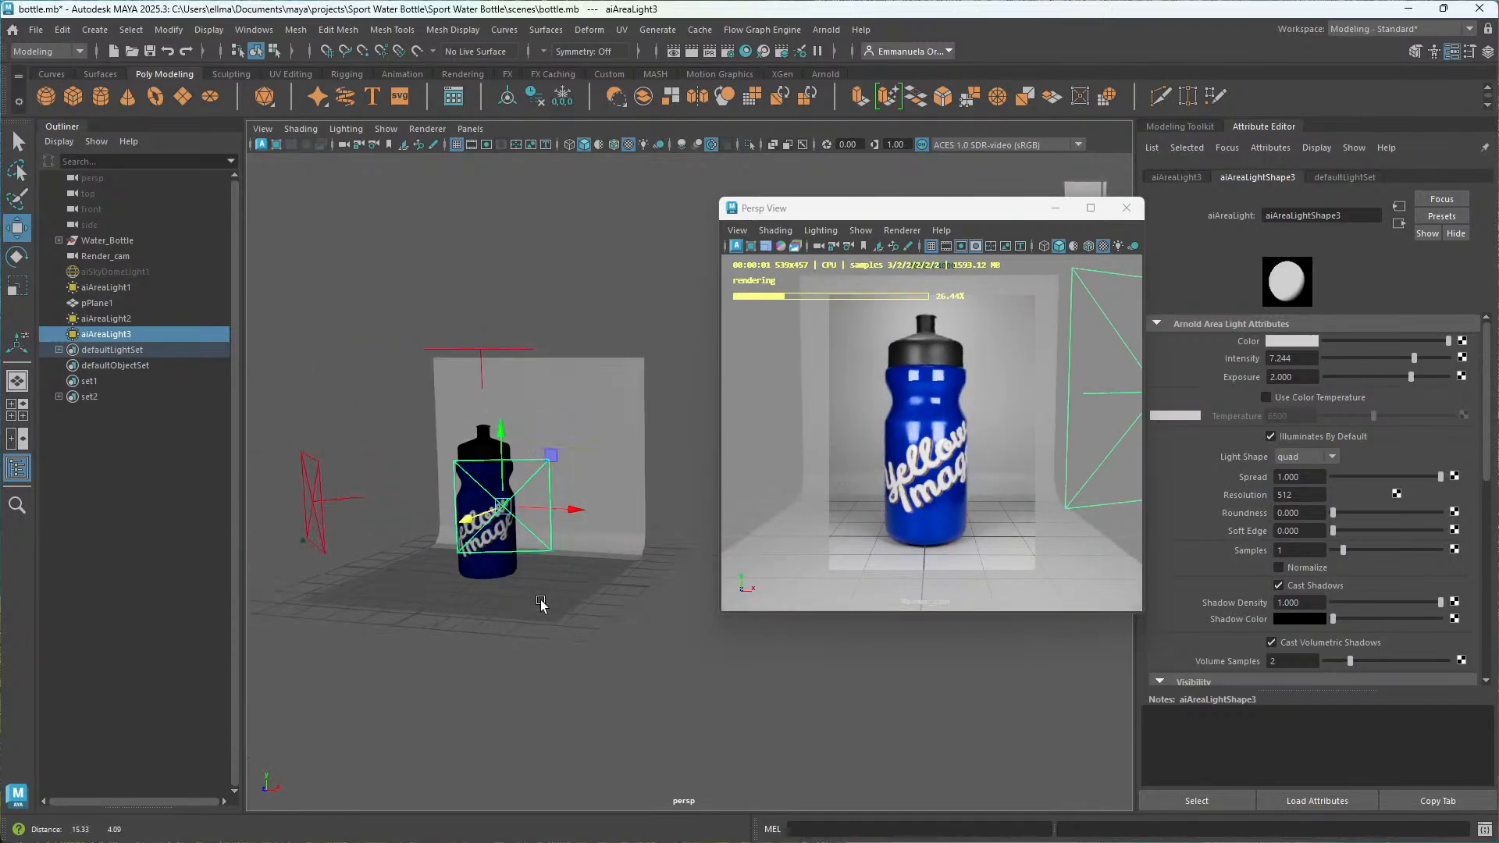
left_click_drag(504, 619, 465, 615, "alt")
left_click_drag(462, 494, 443, 494)
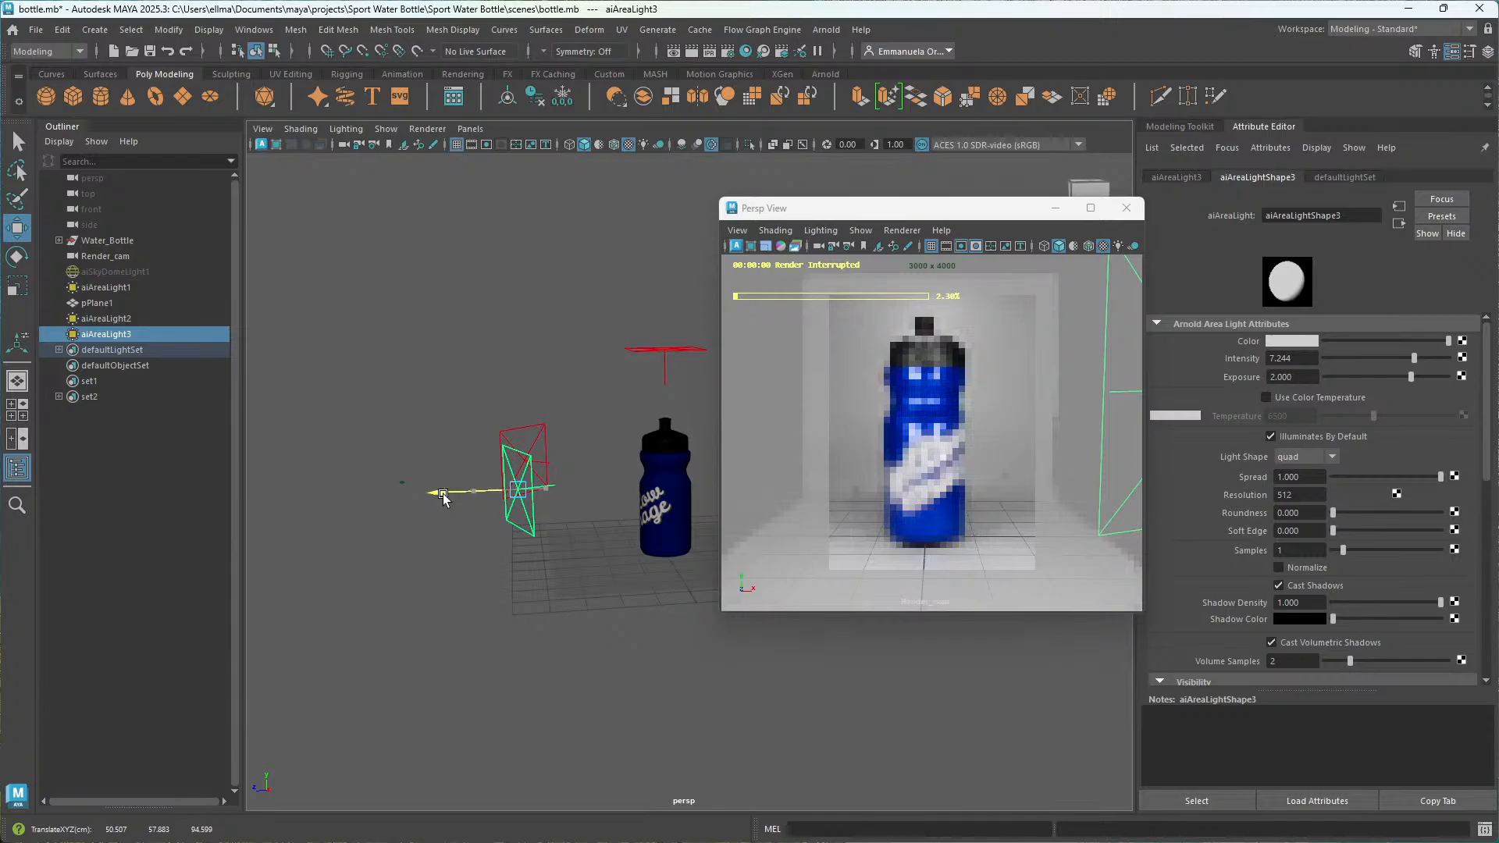
Rotate the duplicated area light slightly about Y and lower it to about Y 50.
key("e")
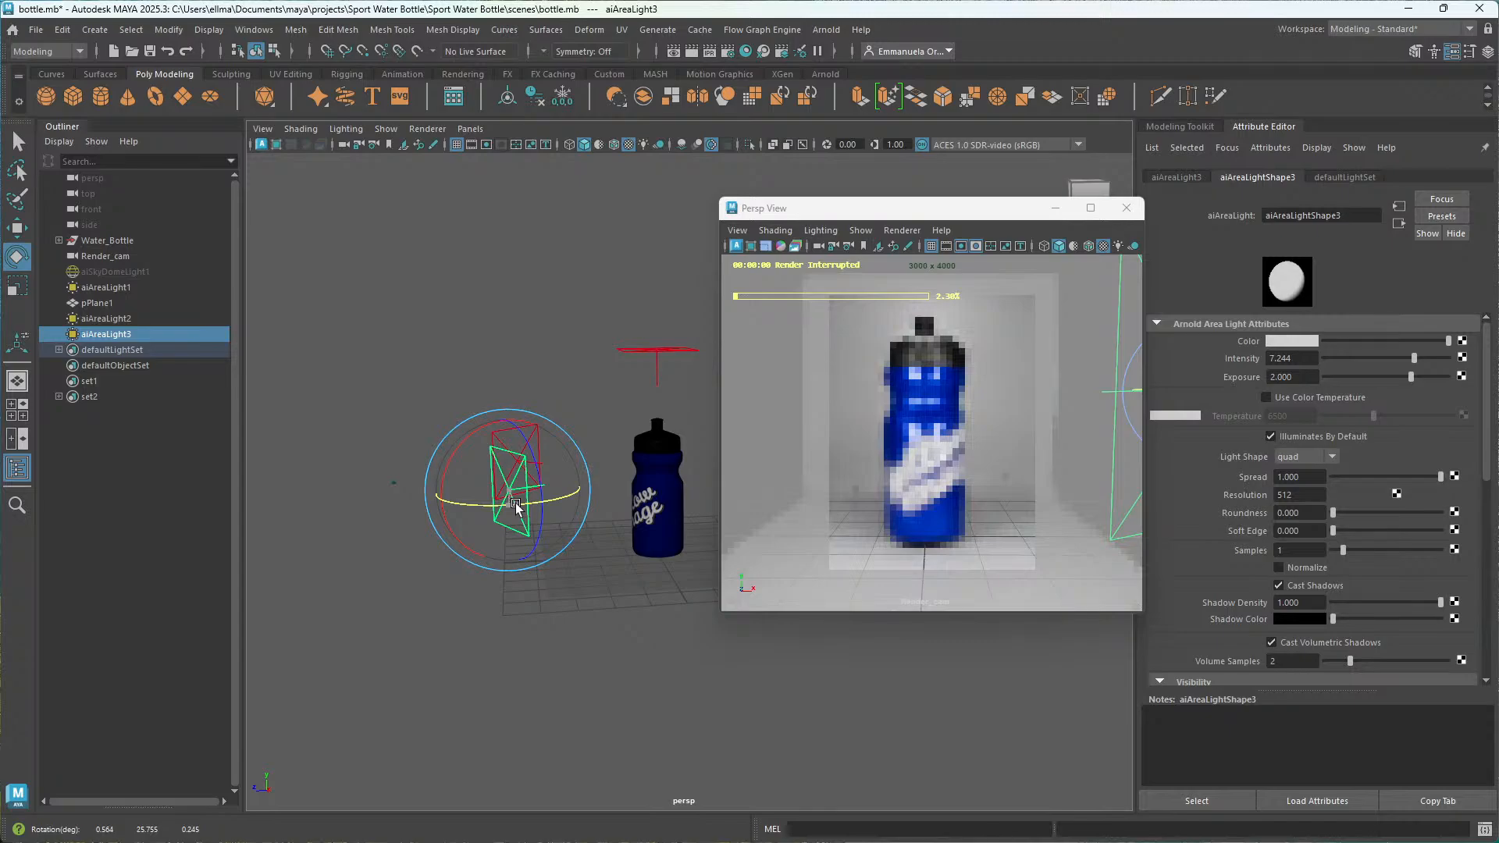
left_click_drag(515, 506, 519, 506)
key("w")
left_click_drag(508, 419, 509, 431)
middle_click_drag(485, 598, 514, 595, "alt")
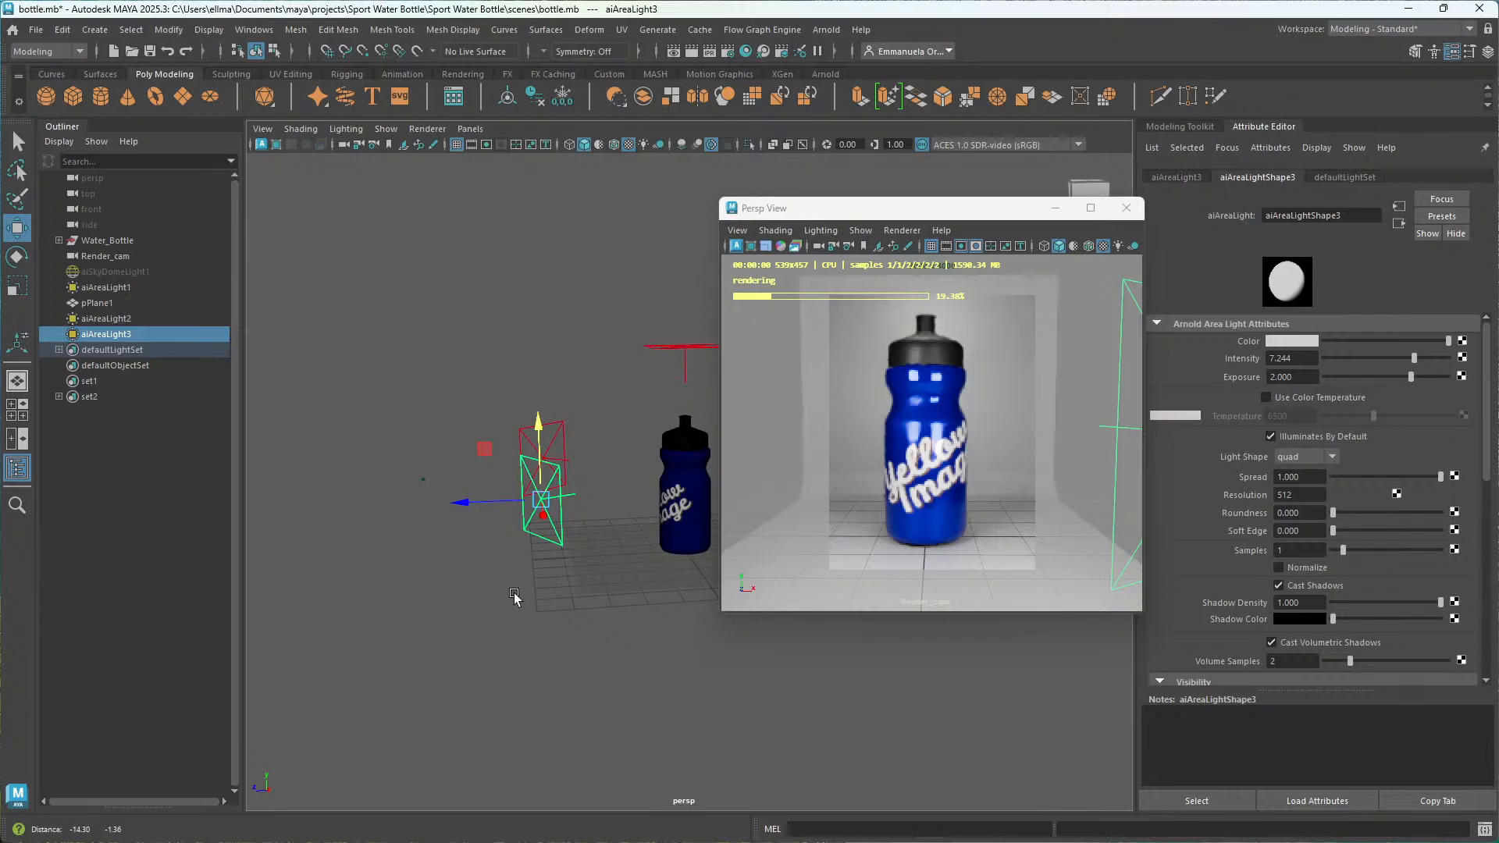
Move both front area lights outward and forward, aiAreaLight2 to about X -62, Z 119 and aiAreaLight3 to about X 89, Z 118.
left_click_drag(515, 596, 664, 609, "alt")
left_click(435, 503)
left_click_drag(400, 531, 359, 547)
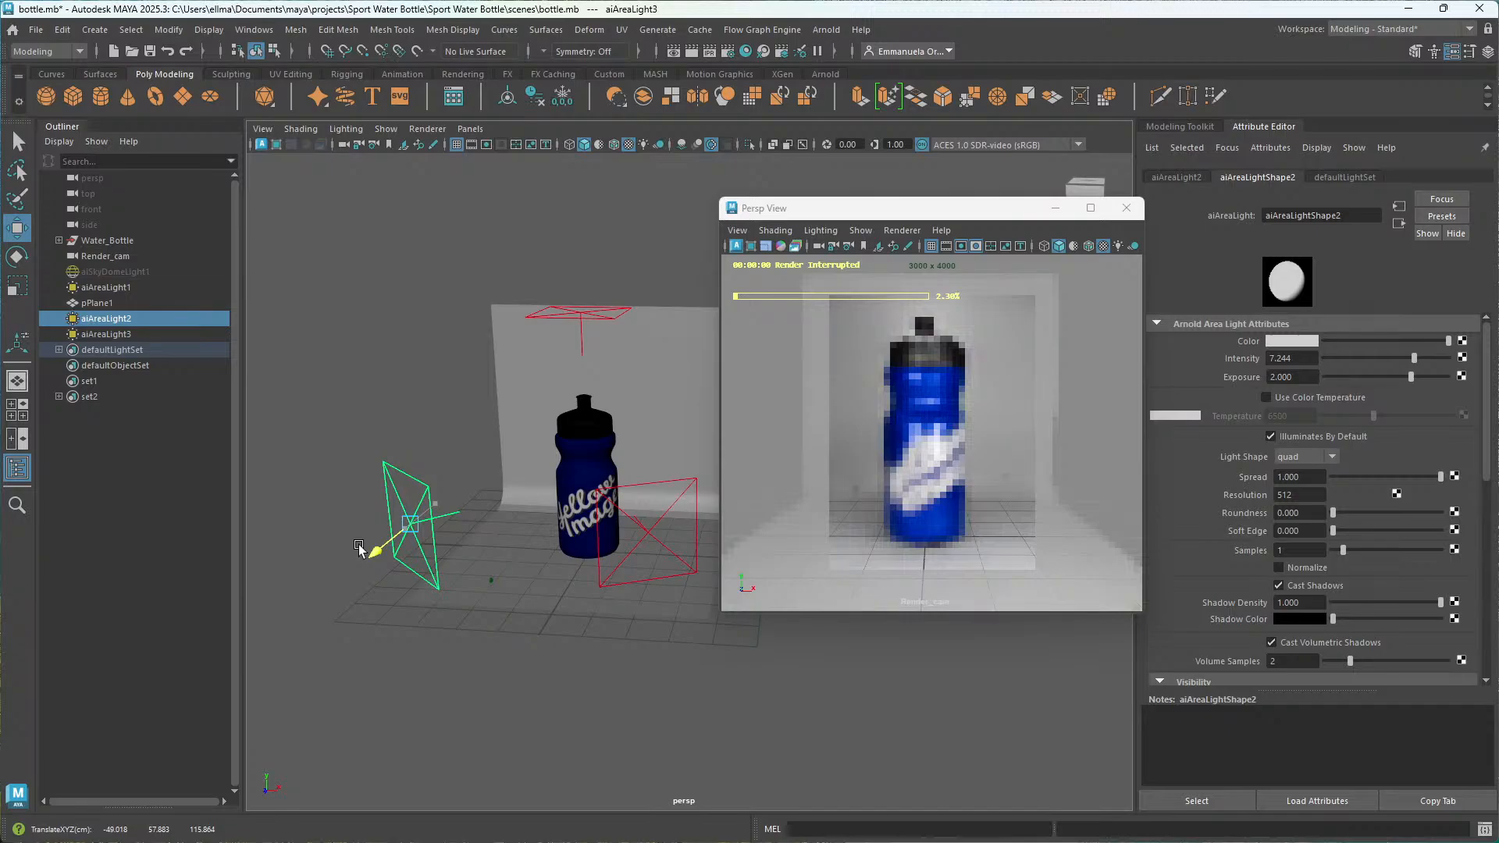
left_click_drag(360, 548, 467, 548, "alt")
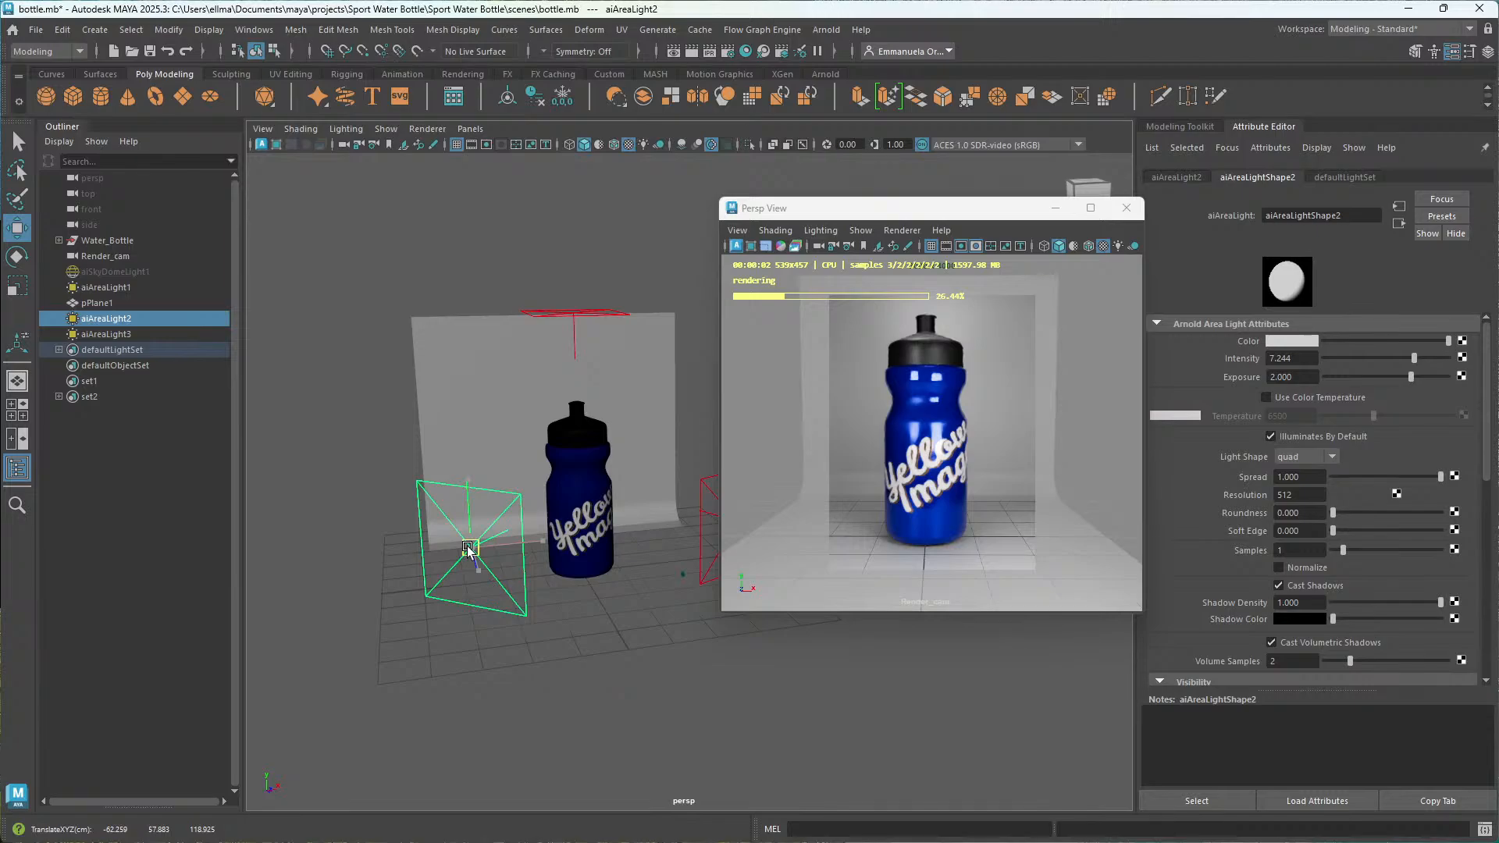
left_click_drag(467, 548, 450, 544)
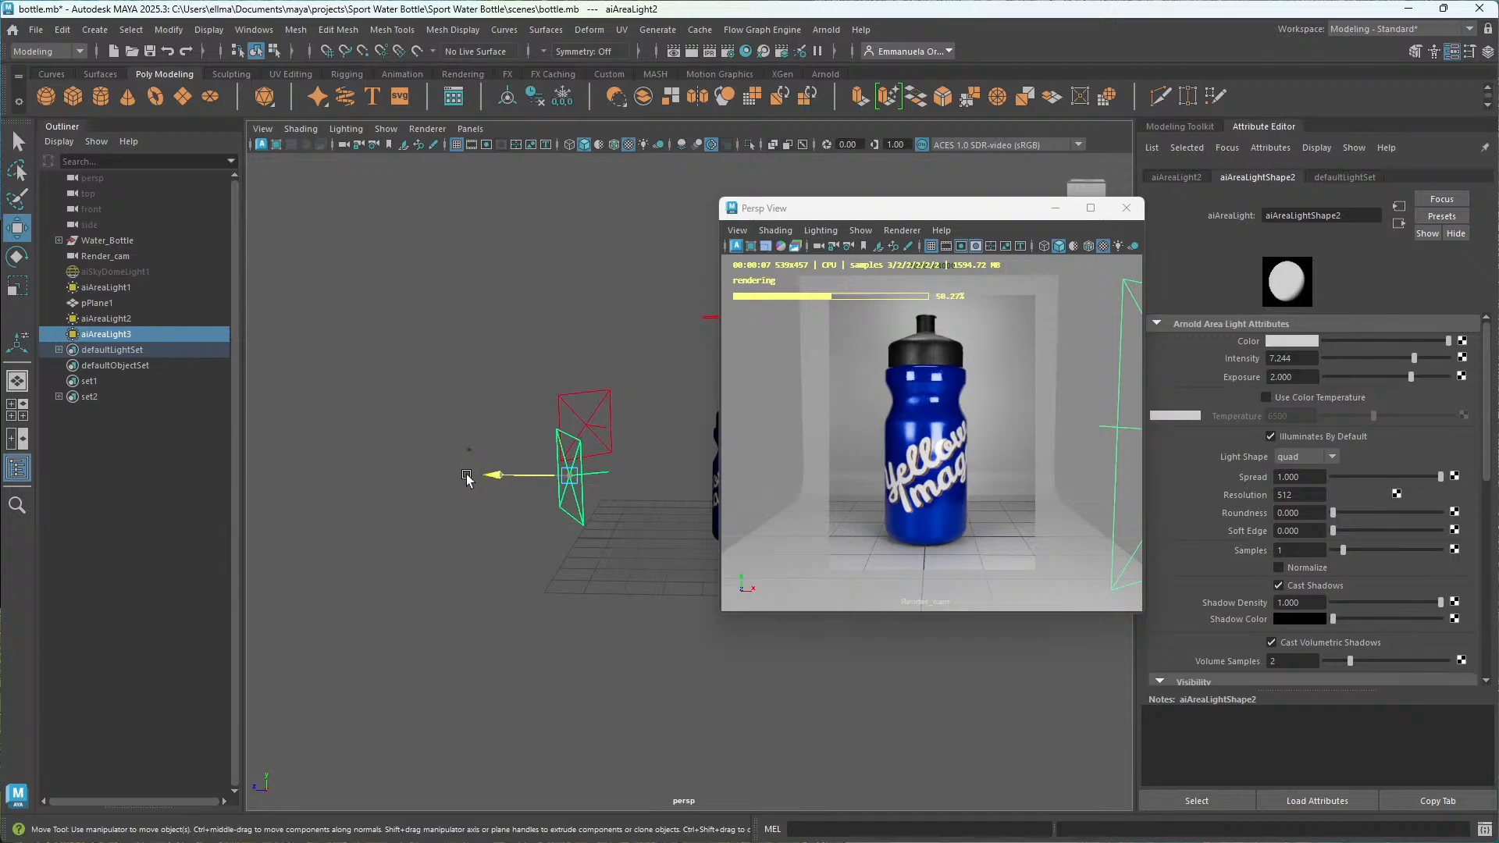
left_click_drag(488, 473, 457, 475)
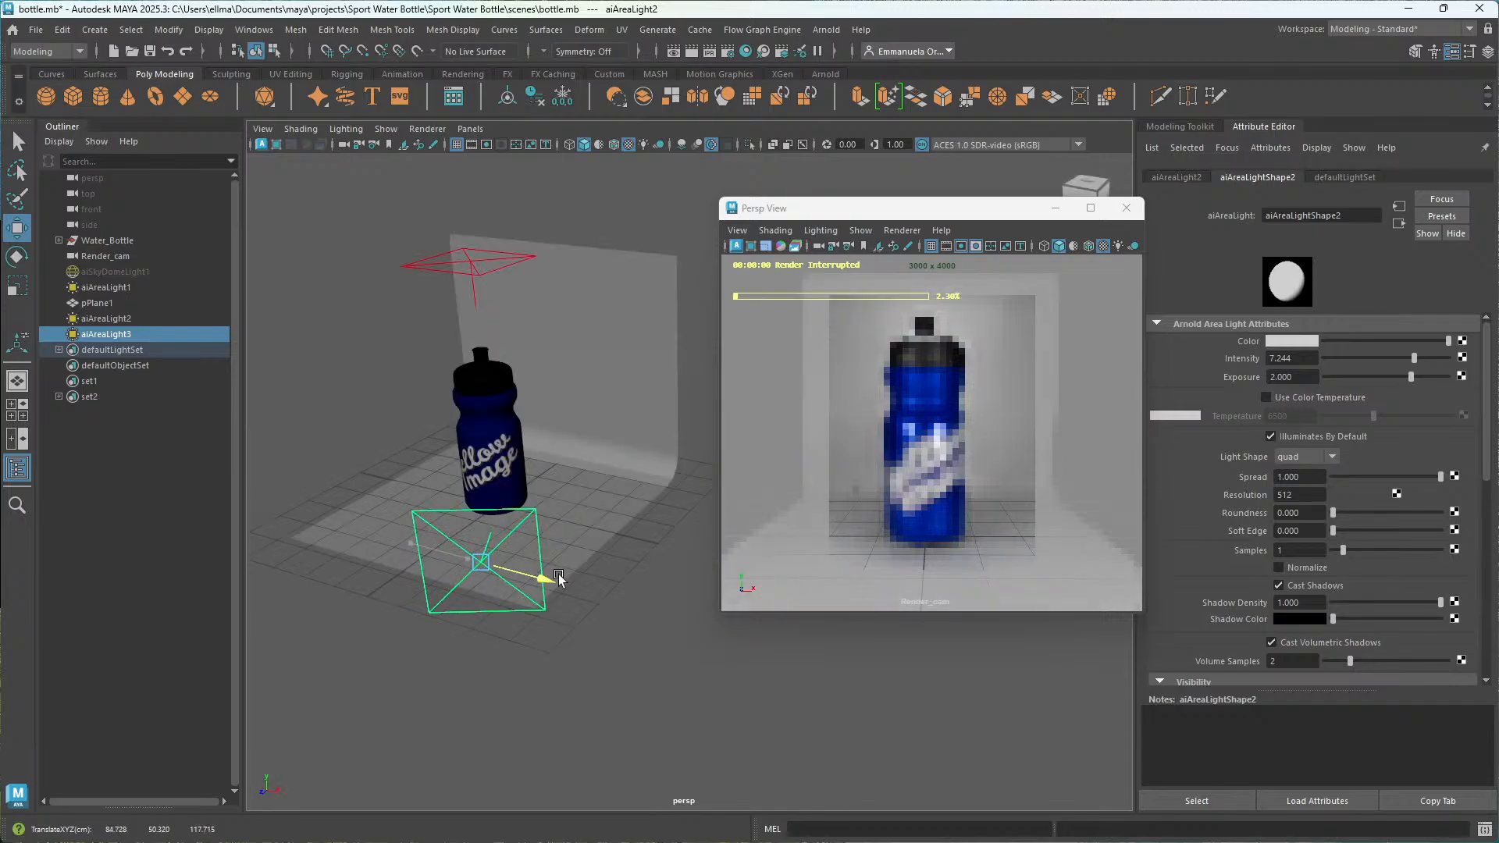
left_click_drag(551, 569, 558, 577)
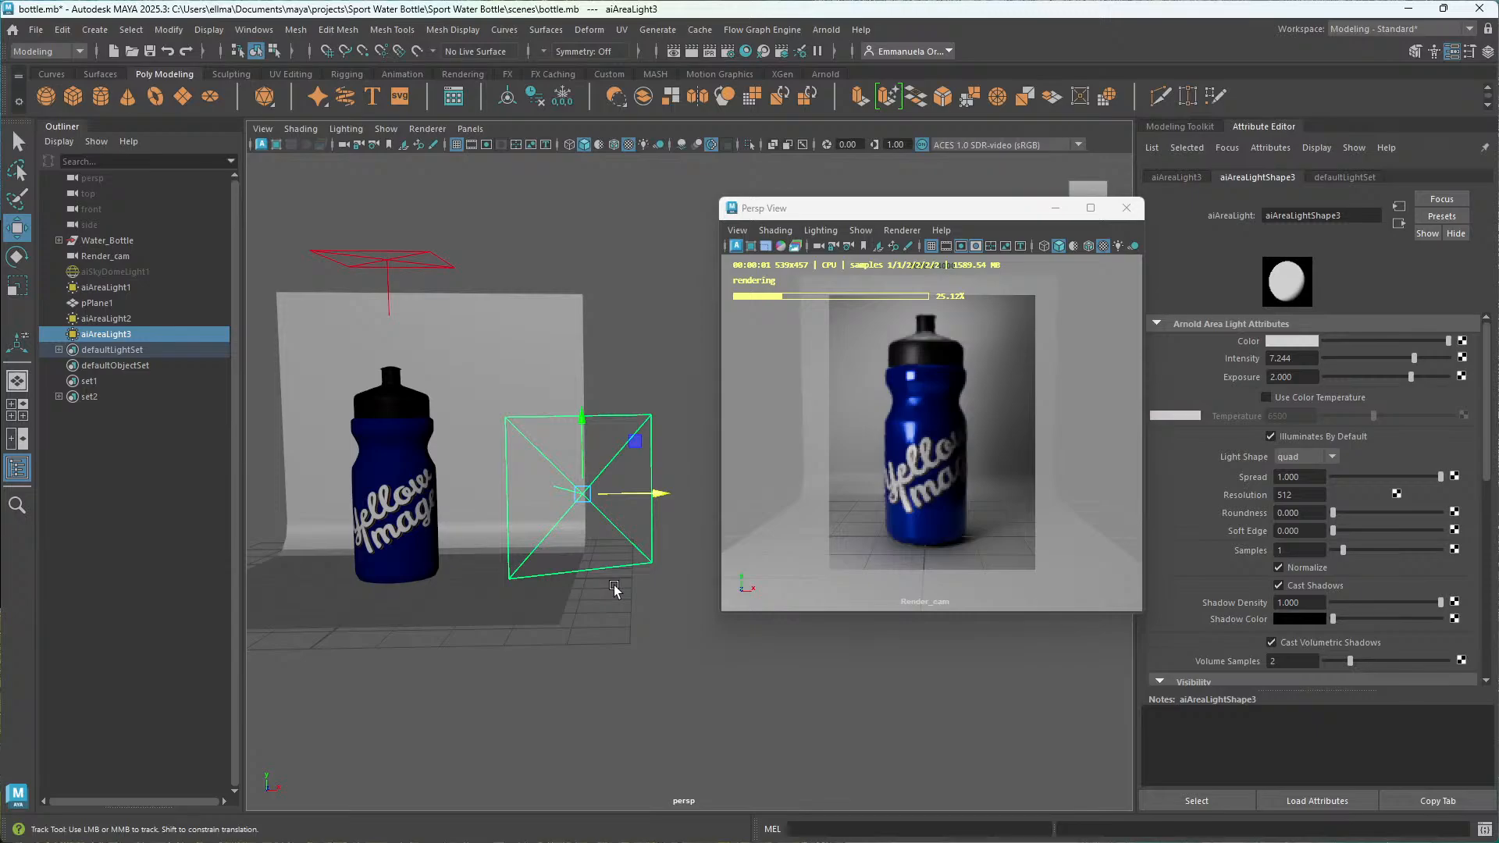
Assign a new Arnold Standard Surface material to the curved backdrop and raise its base color to full white.
right_click_drag(540, 358, 680, 734)
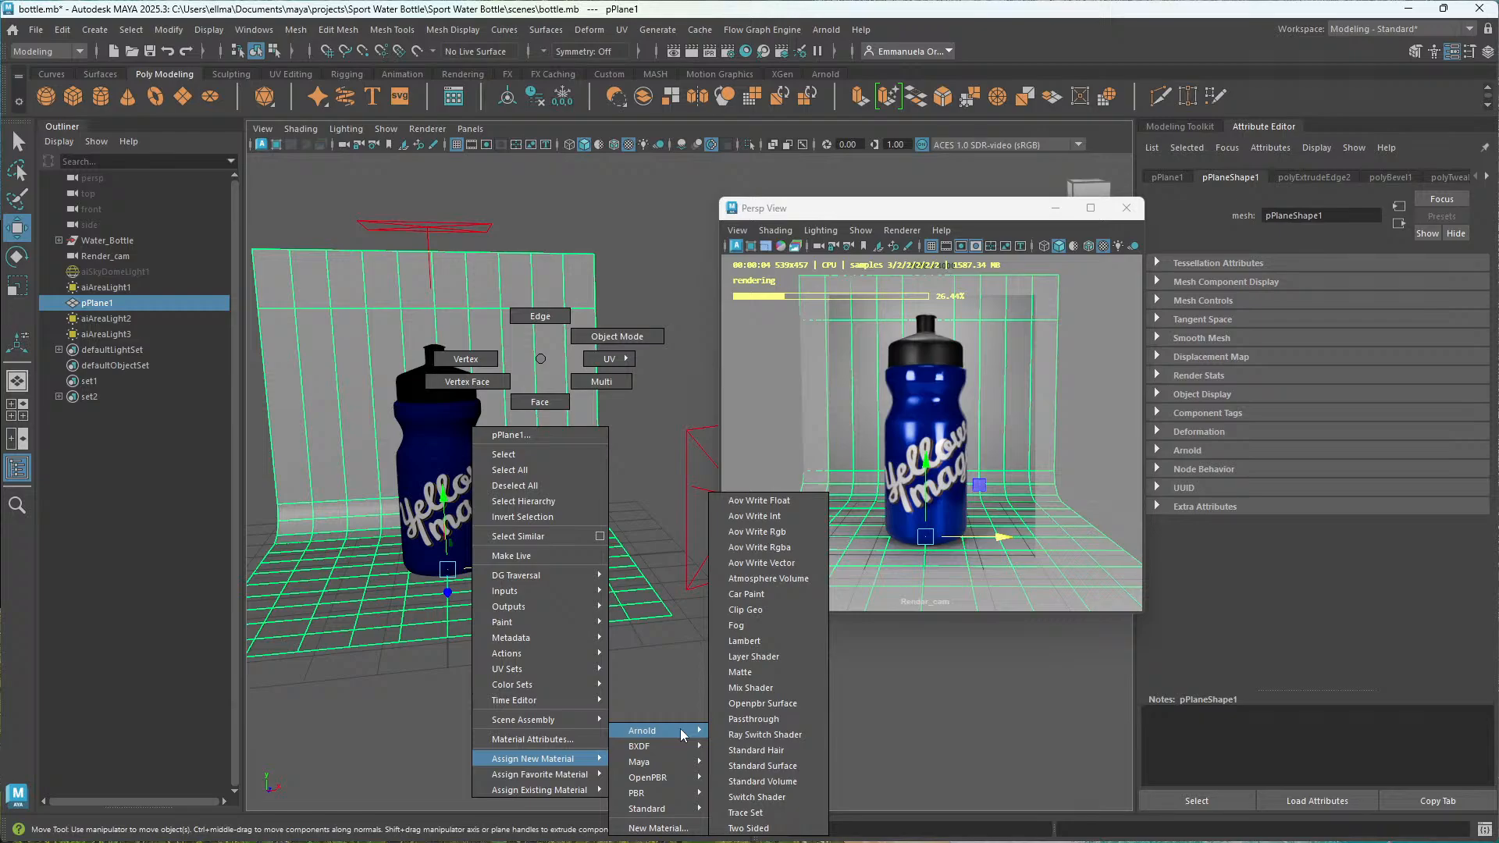
left_click(779, 767)
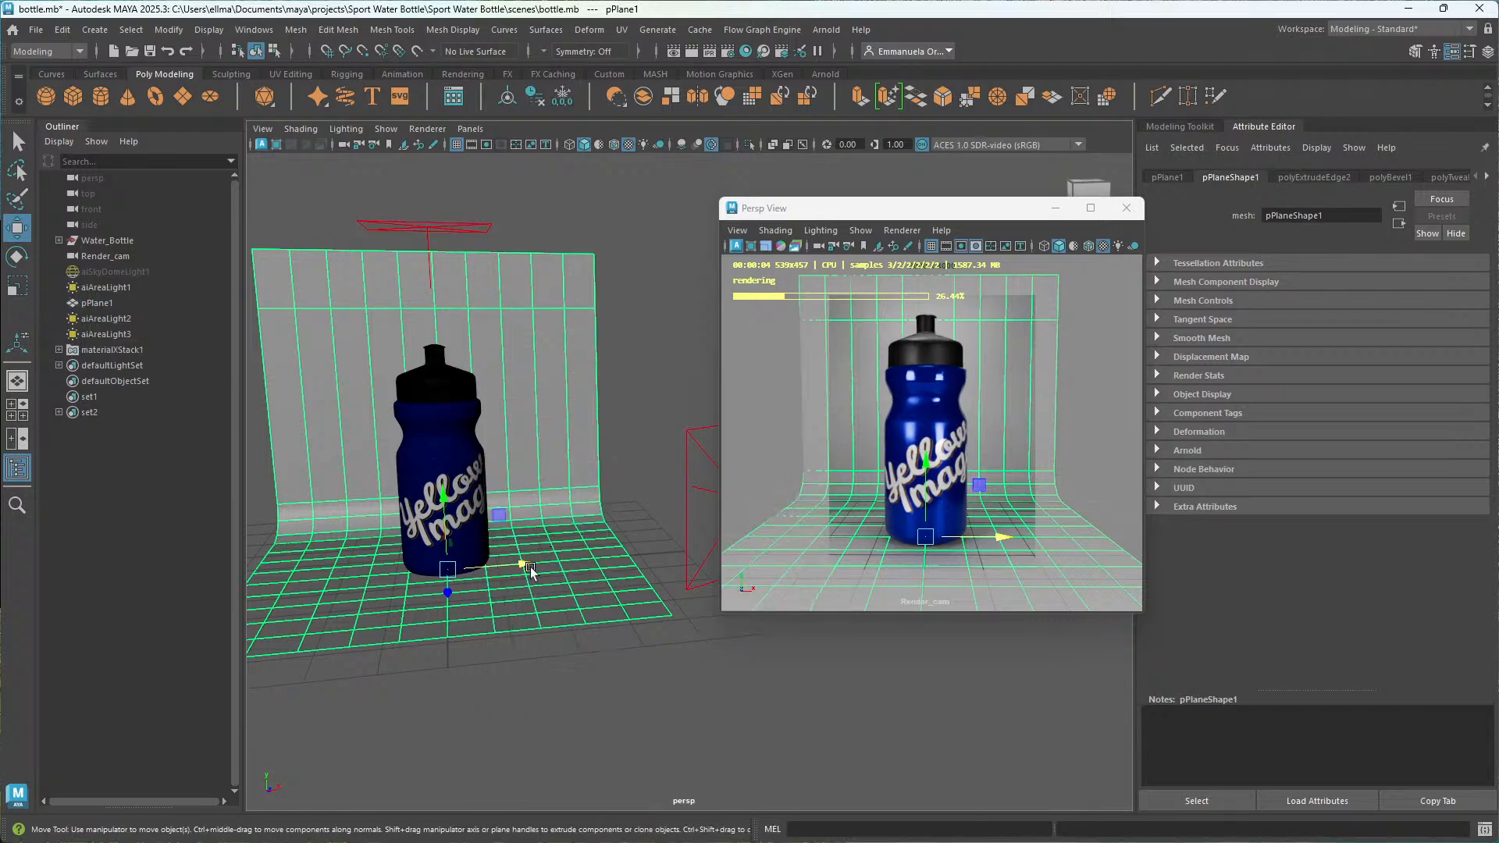
left_click_drag(505, 653, 530, 615, "alt")
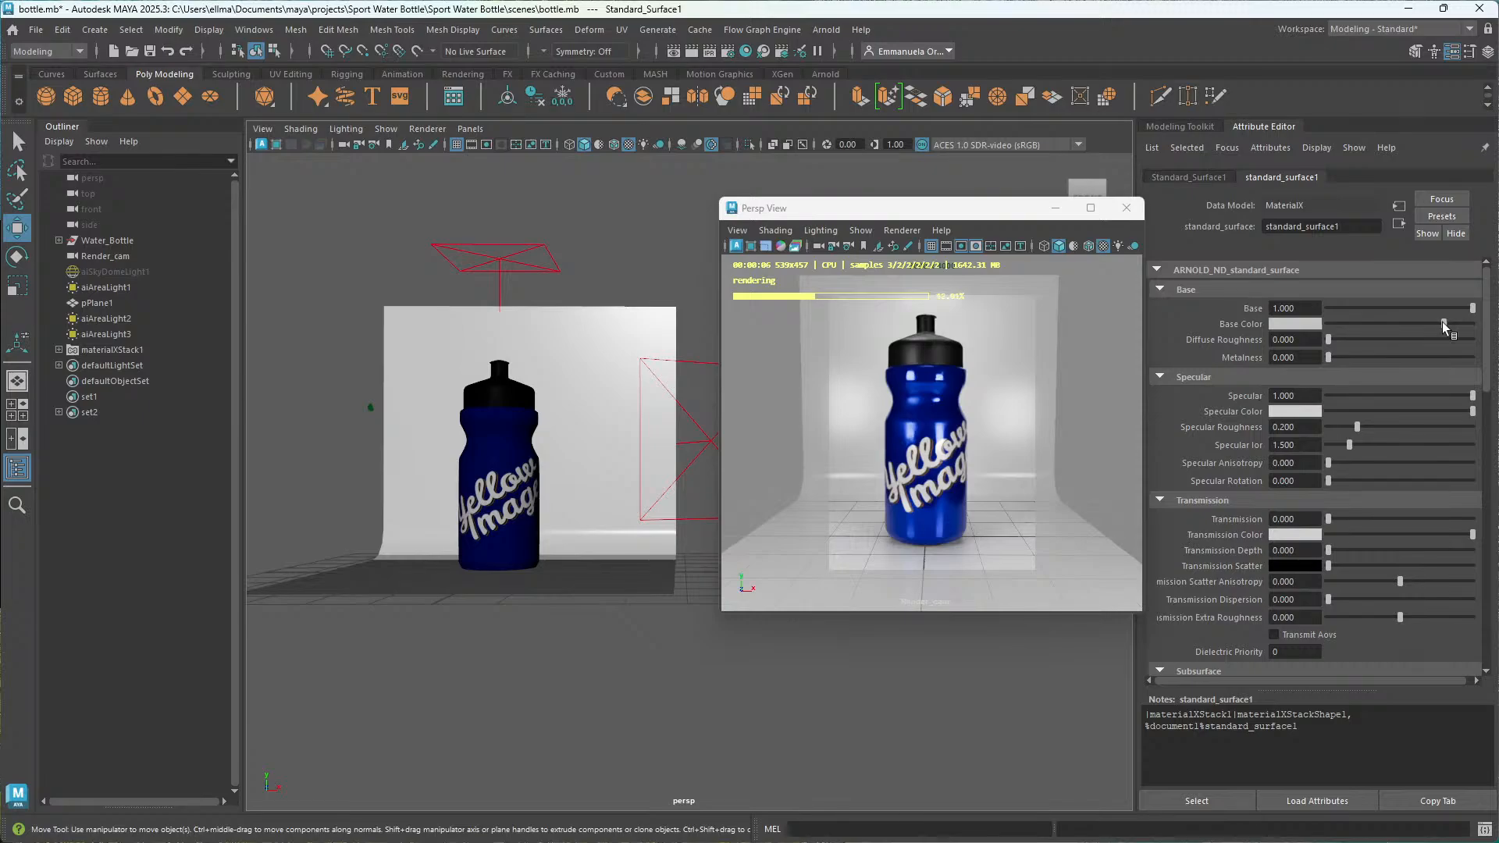
left_click_drag(1443, 325, 1472, 323)
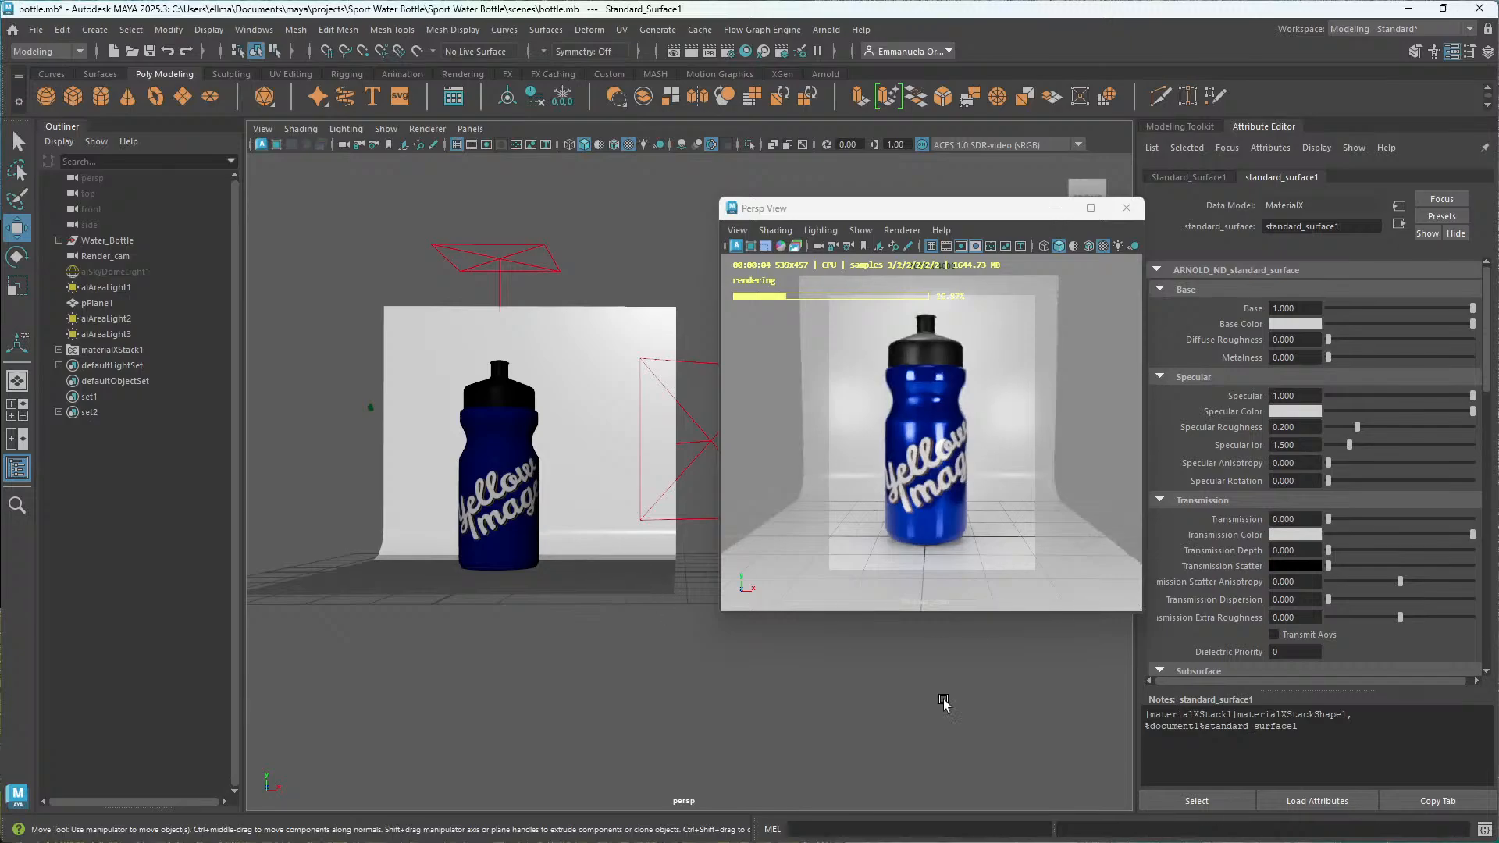
Select the bottle, backdrop, camera and area lights together and raise them slightly above the ground grid.
left_click_drag(943, 699, 511, 669, "alt")
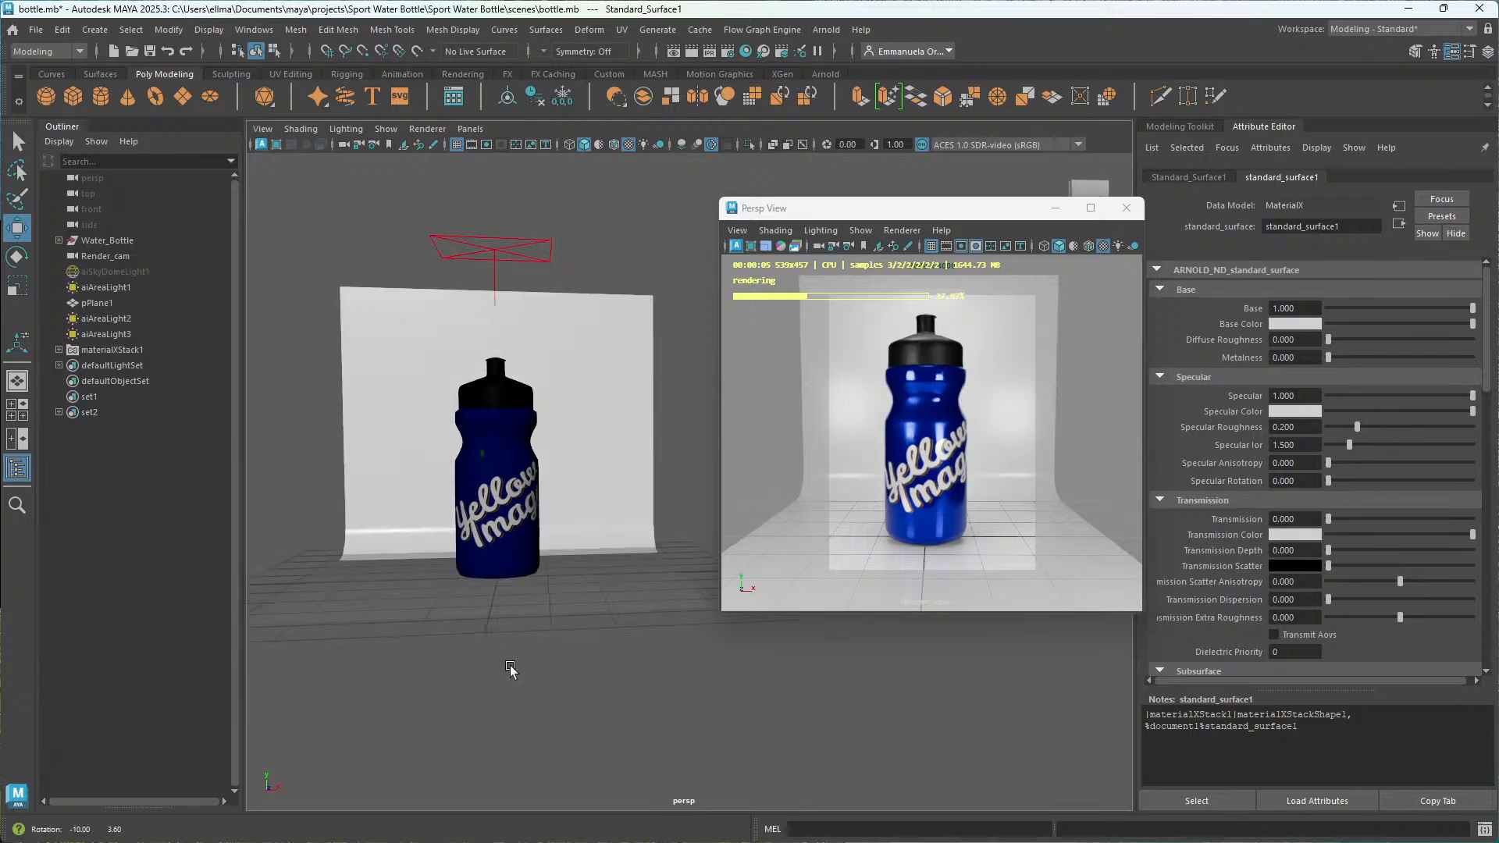
scroll(510, 669, "down", 5)
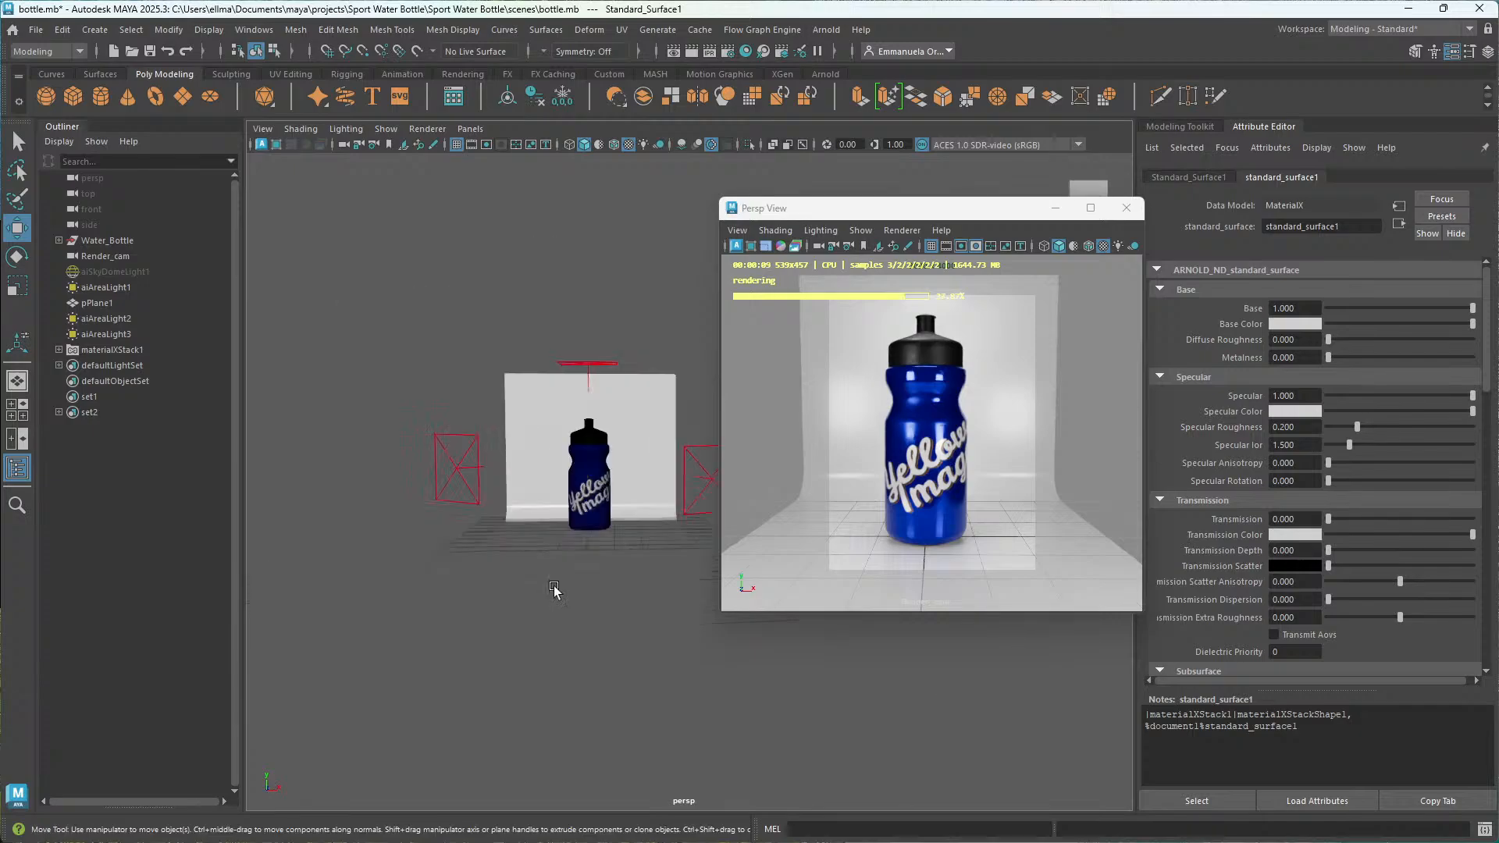
left_click_drag(332, 293, 706, 645)
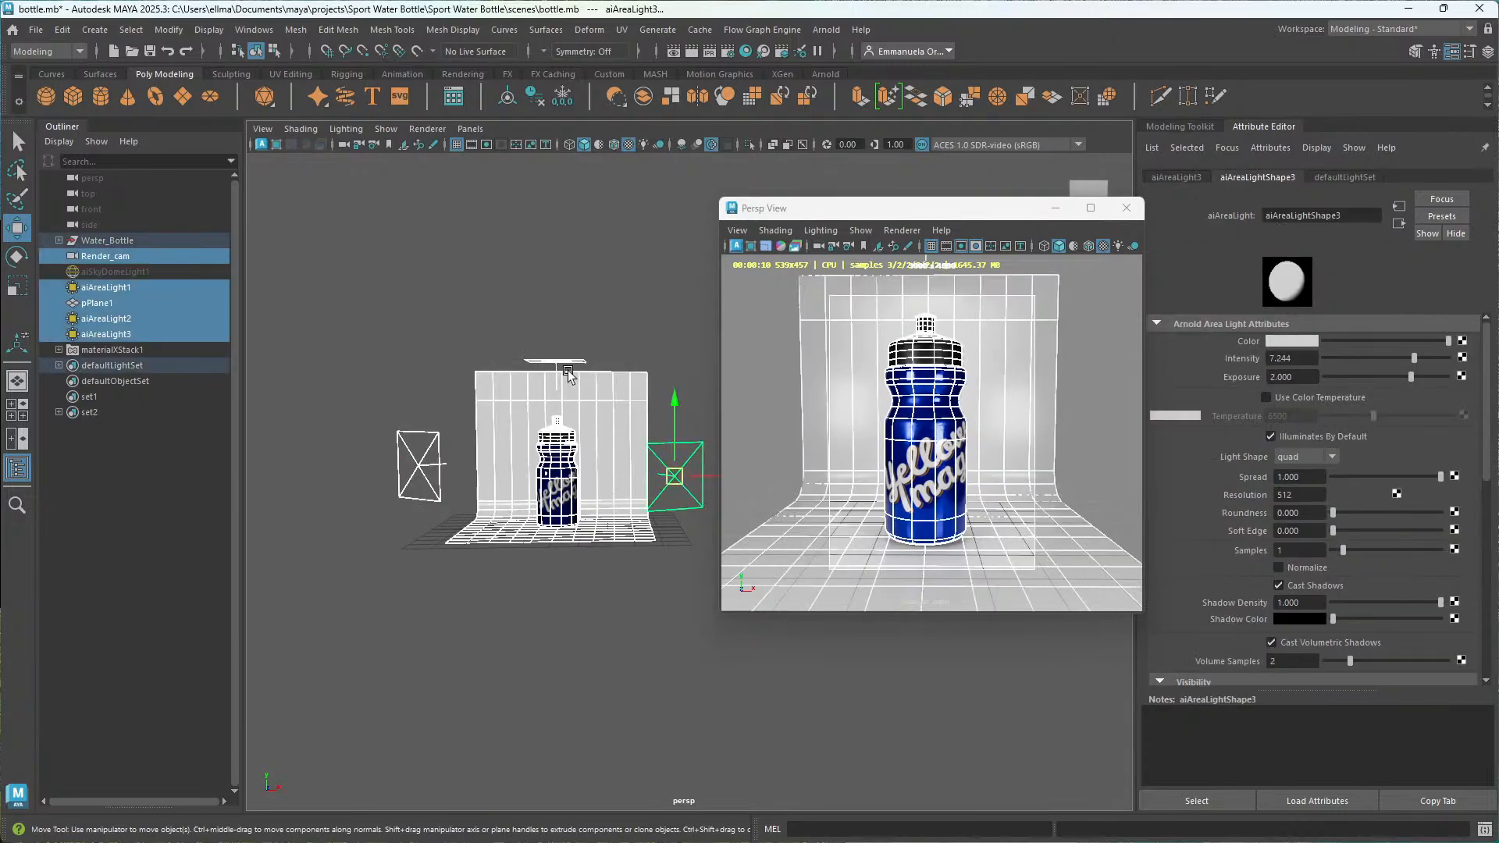
left_click(676, 403)
left_click_drag(678, 403, 678, 400)
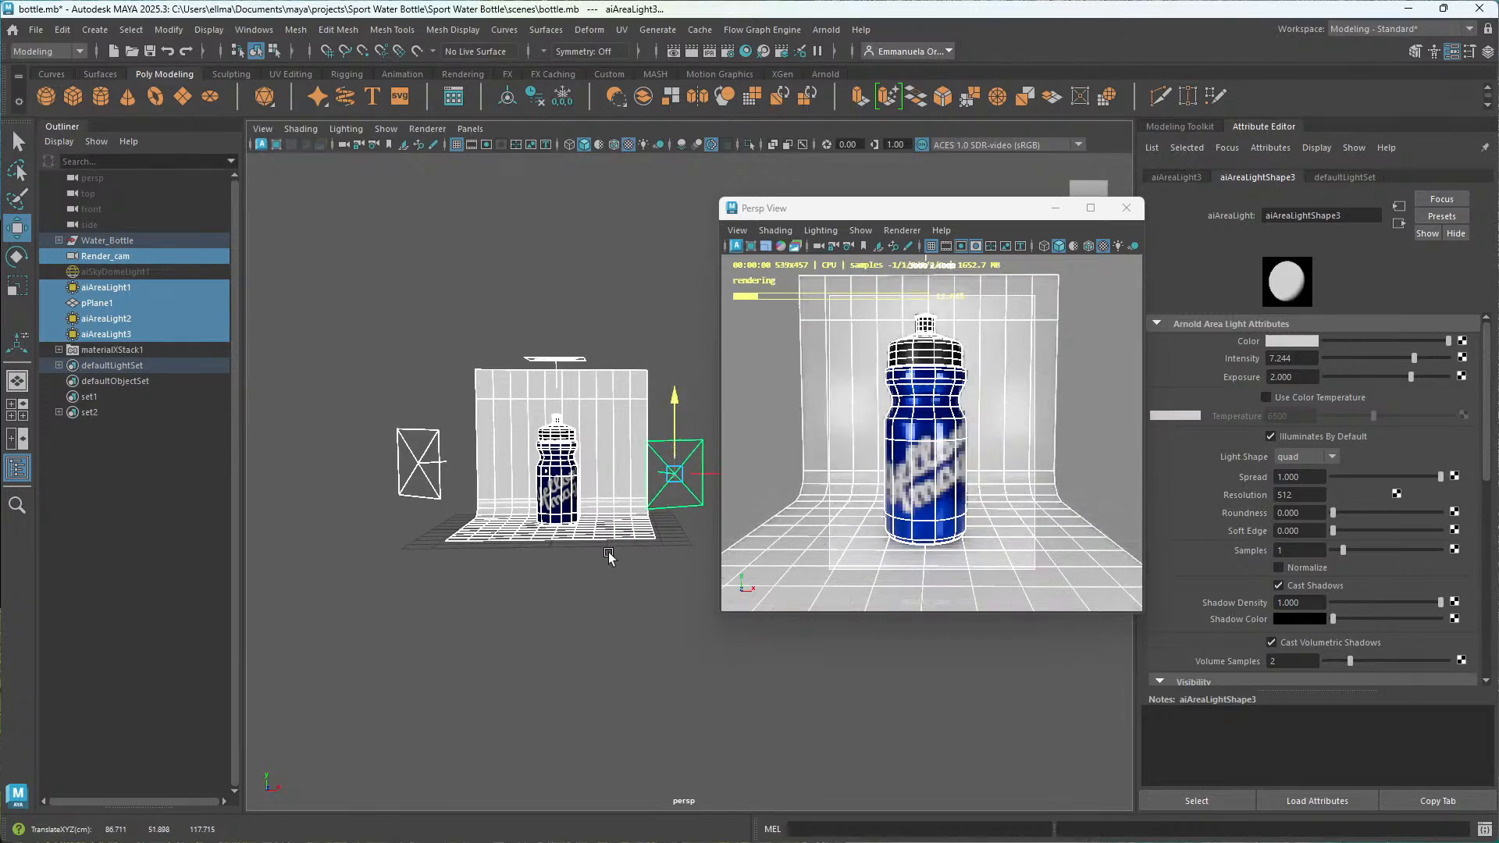
Move aiAreaLight3 farther out from the bottle and back slightly, to about X 135, Z 90.
left_click_drag(609, 555, 682, 625, "alt")
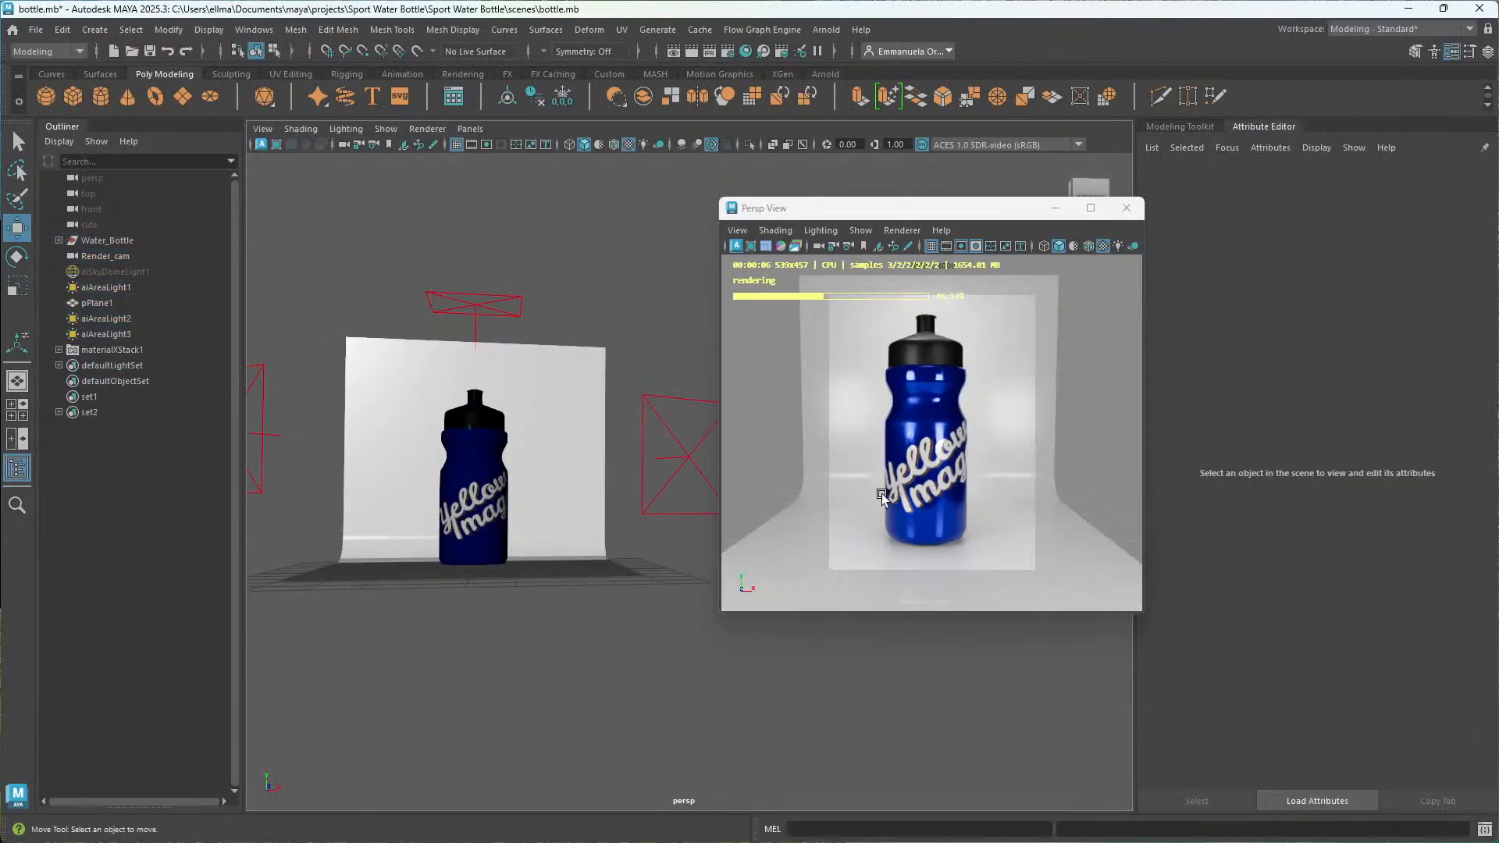
key("alt")
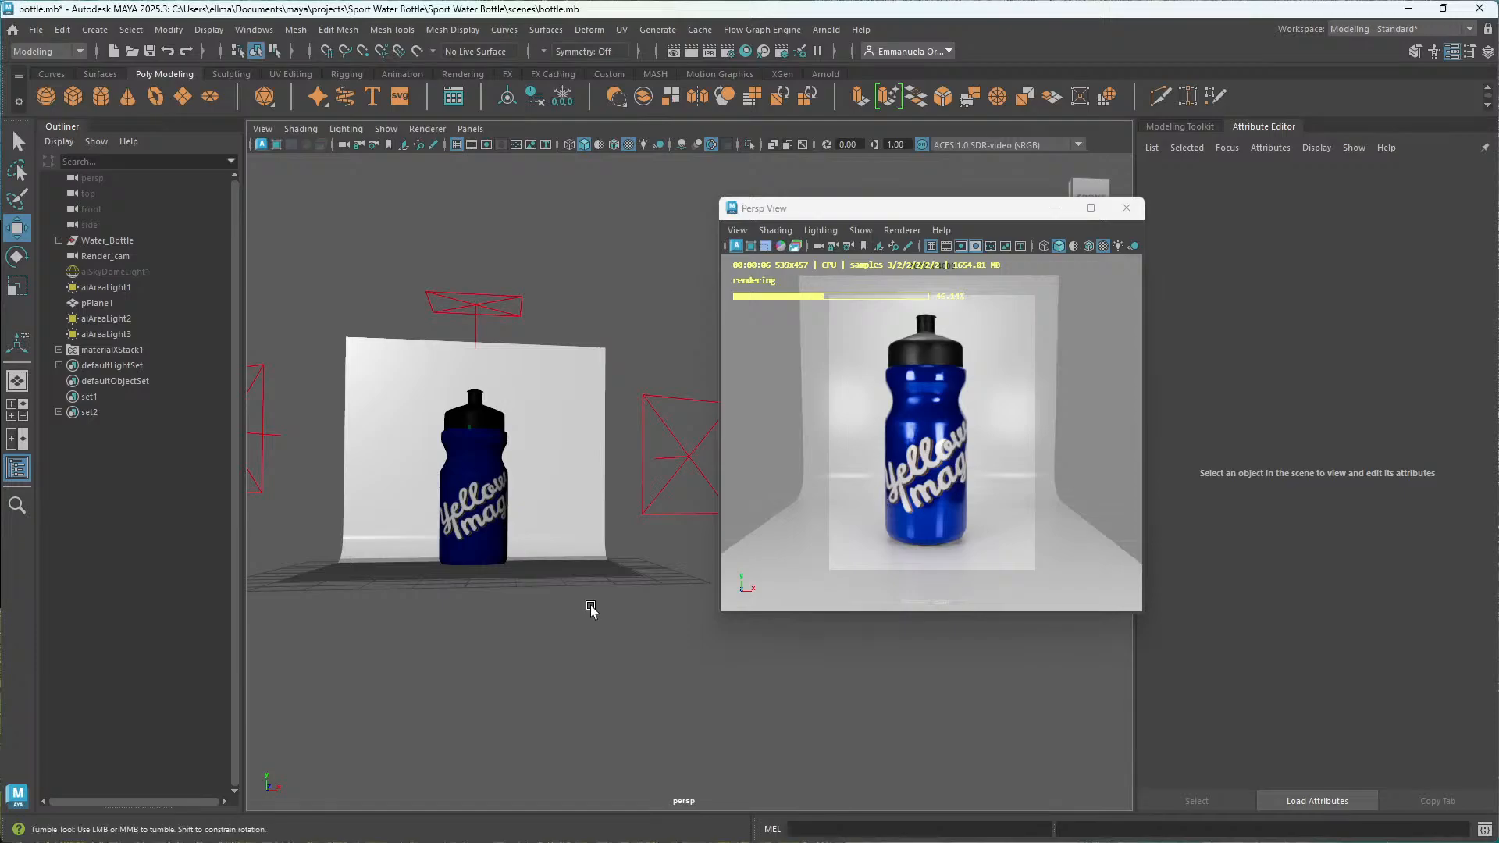
left_click_drag(591, 610, 507, 469, "alt")
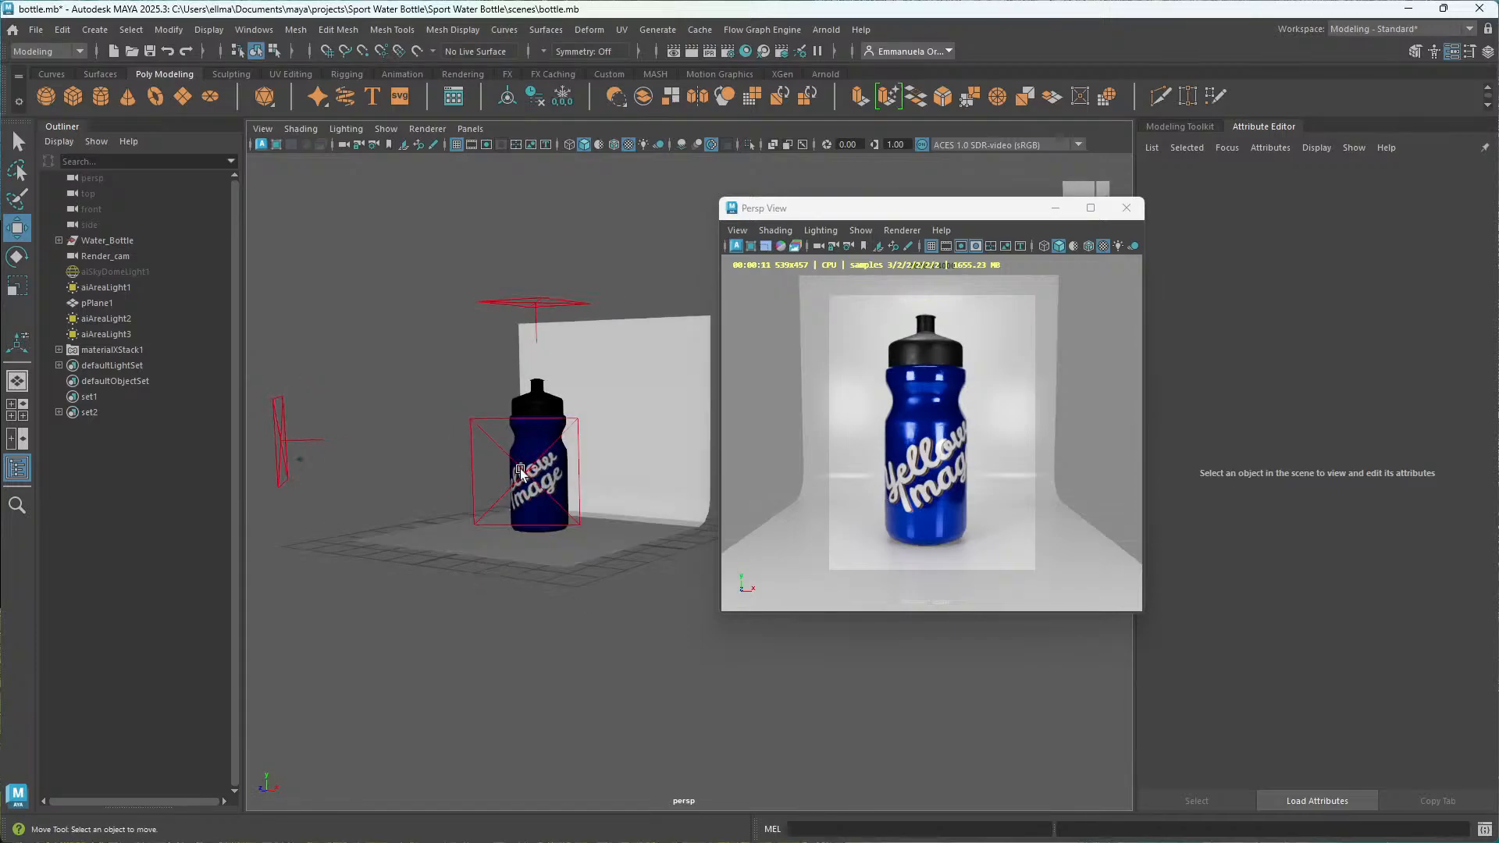
left_click(474, 498)
left_click_drag(486, 539, 515, 593, "alt")
key("e")
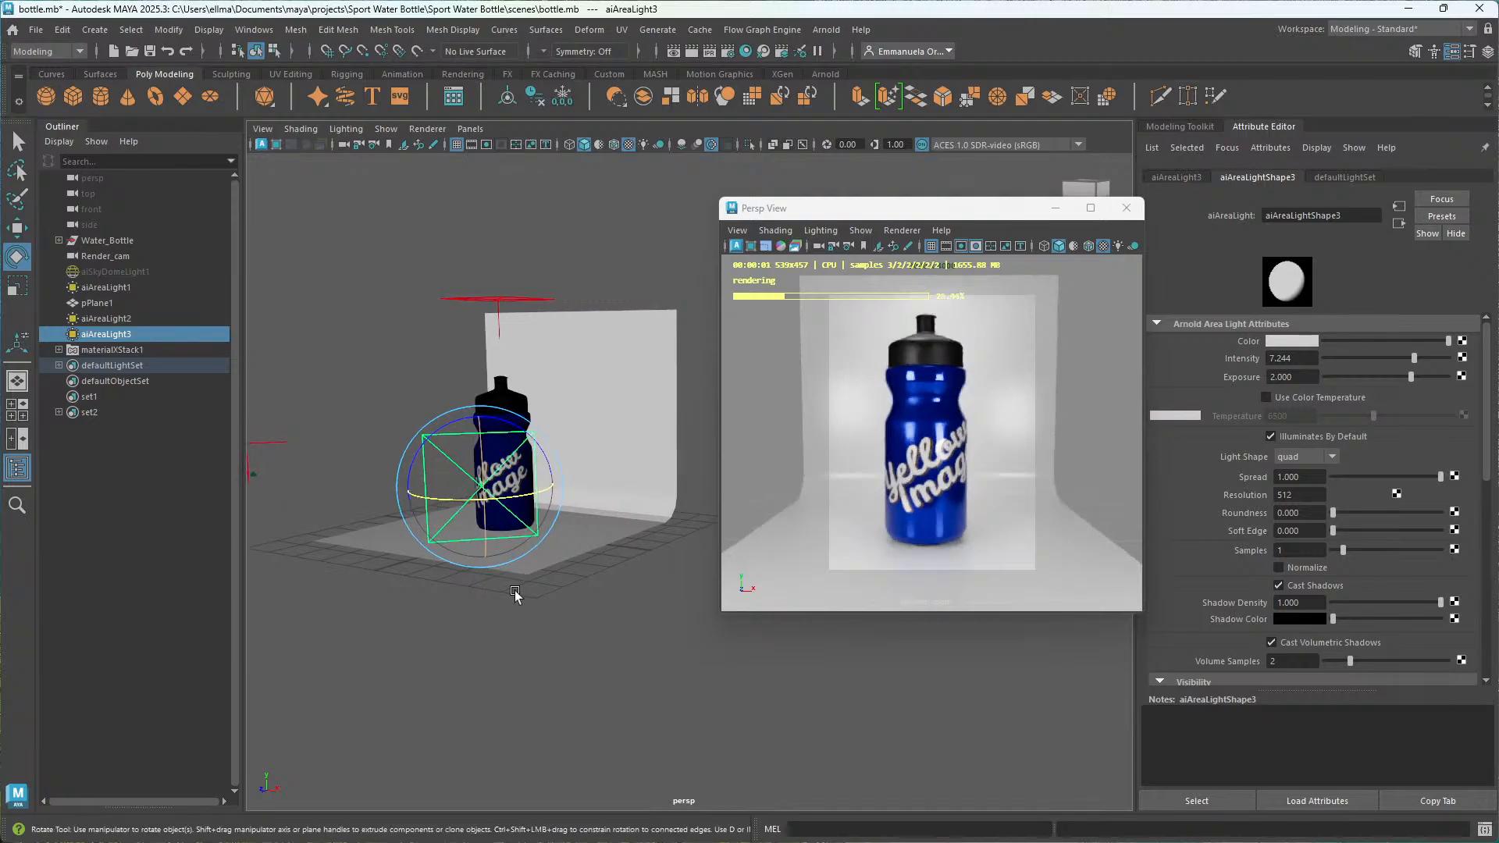
key("w")
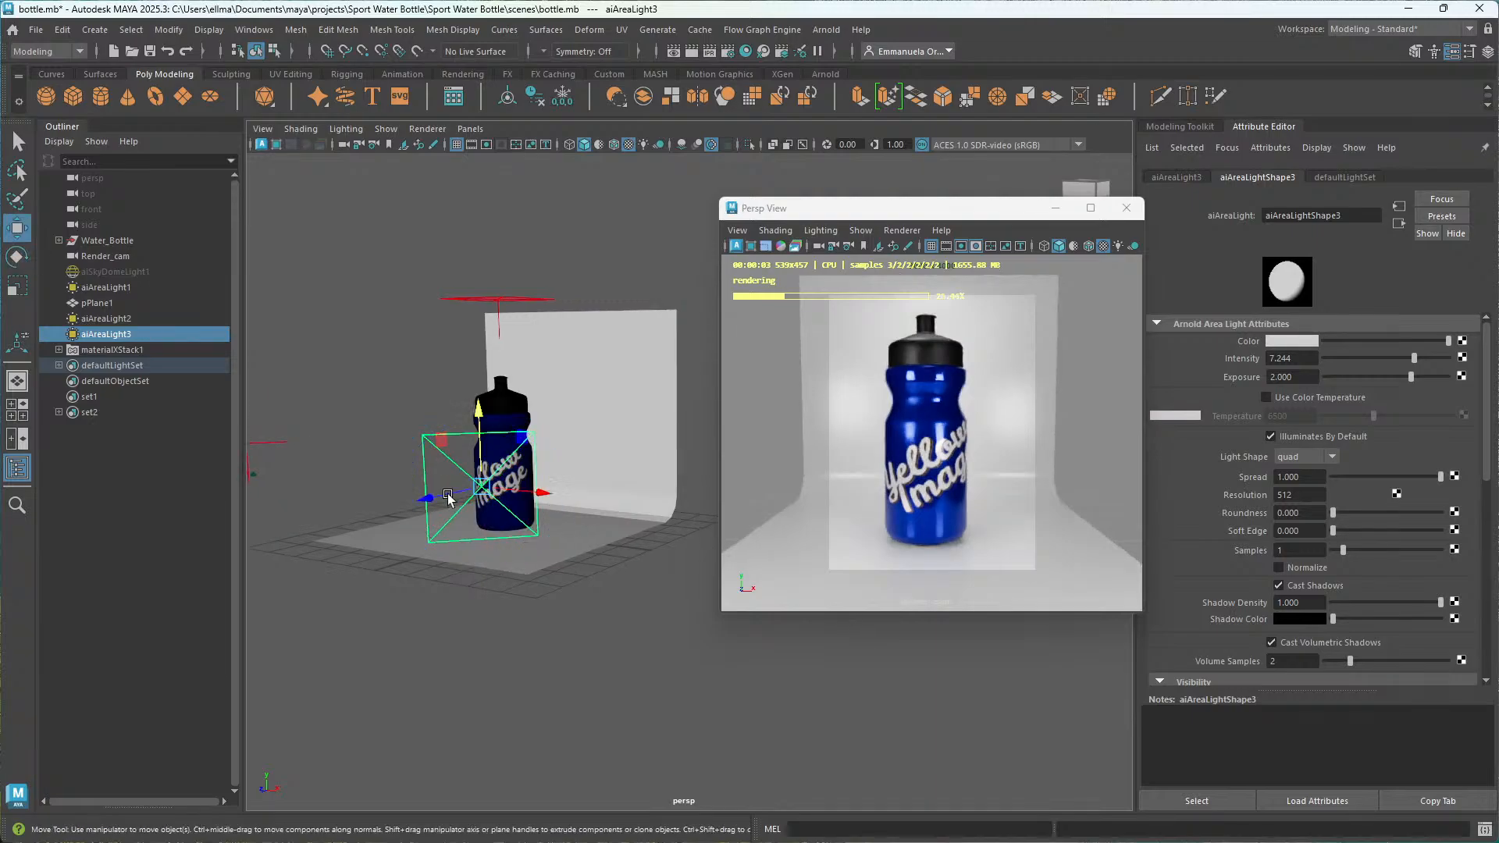
left_click_drag(543, 492, 685, 499)
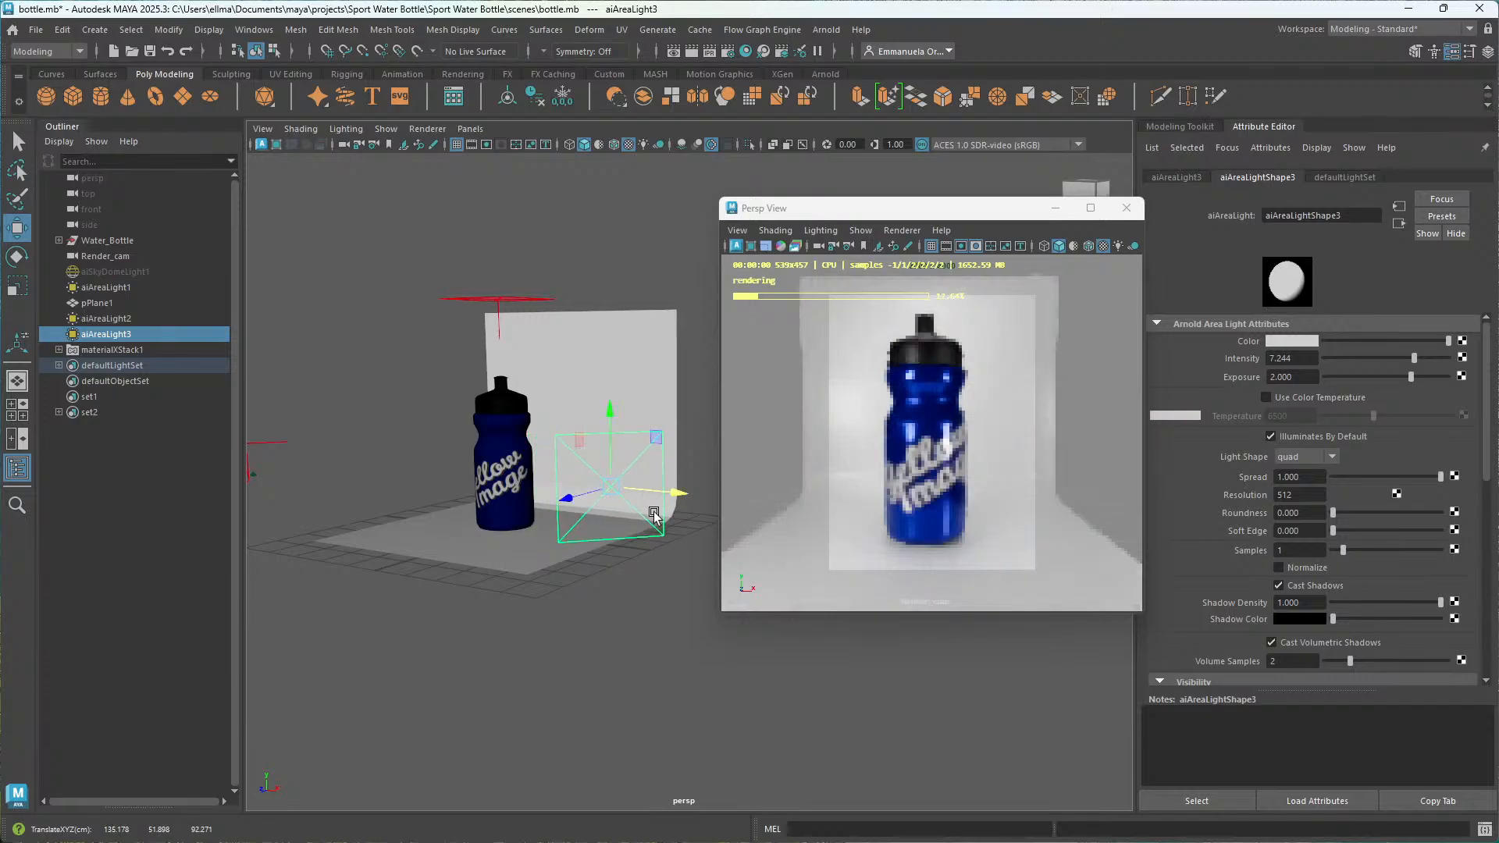
left_click_drag(572, 503, 584, 558)
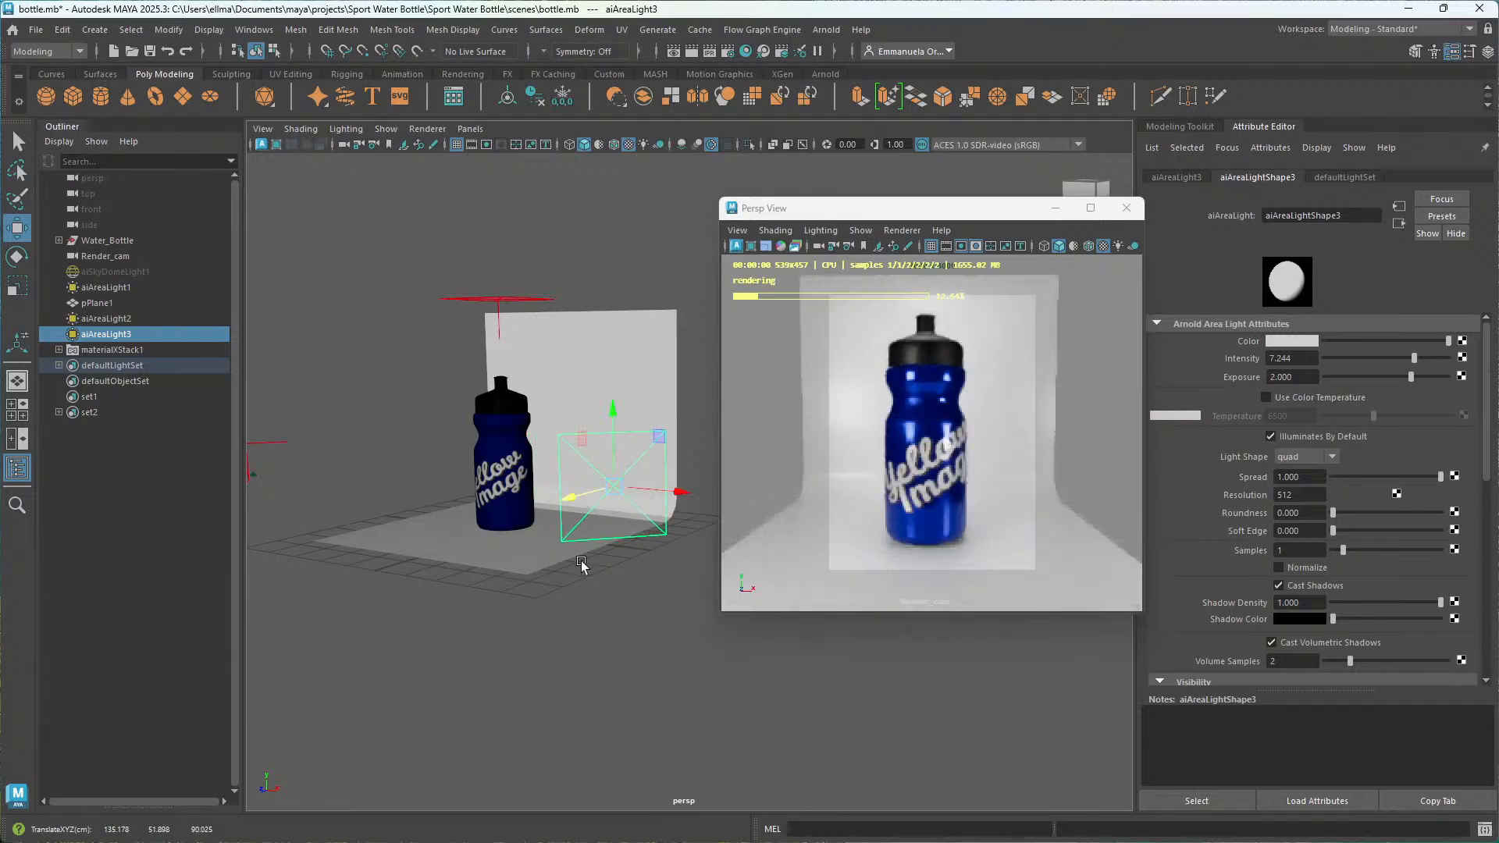
Scale aiAreaLight3 up uniformly and rotate it about Y to face the bottle from the side.
key("r")
left_click_drag(616, 489, 660, 493)
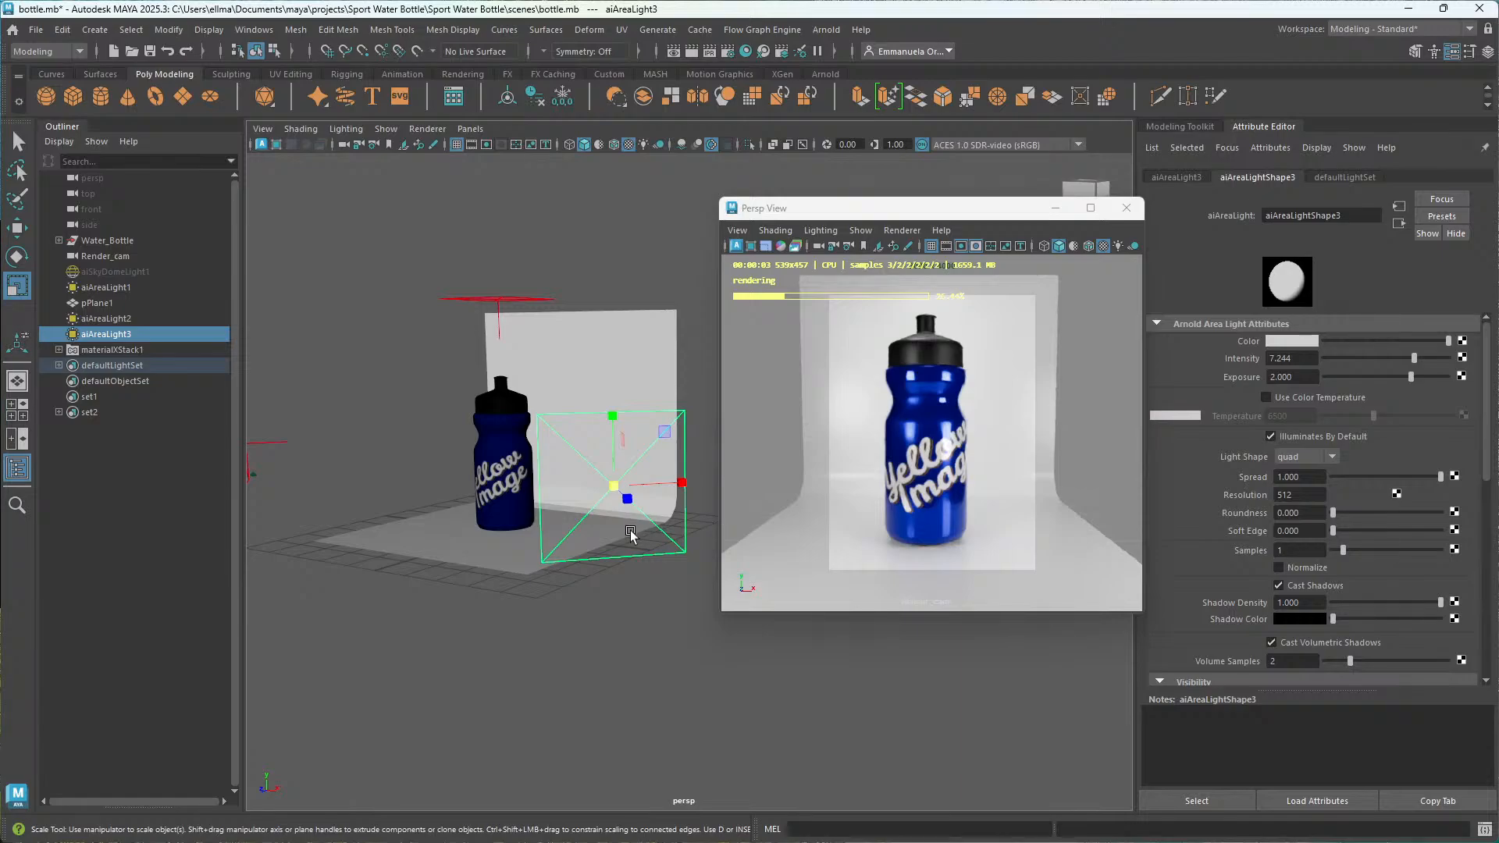
key("e")
left_click_drag(637, 502, 571, 587)
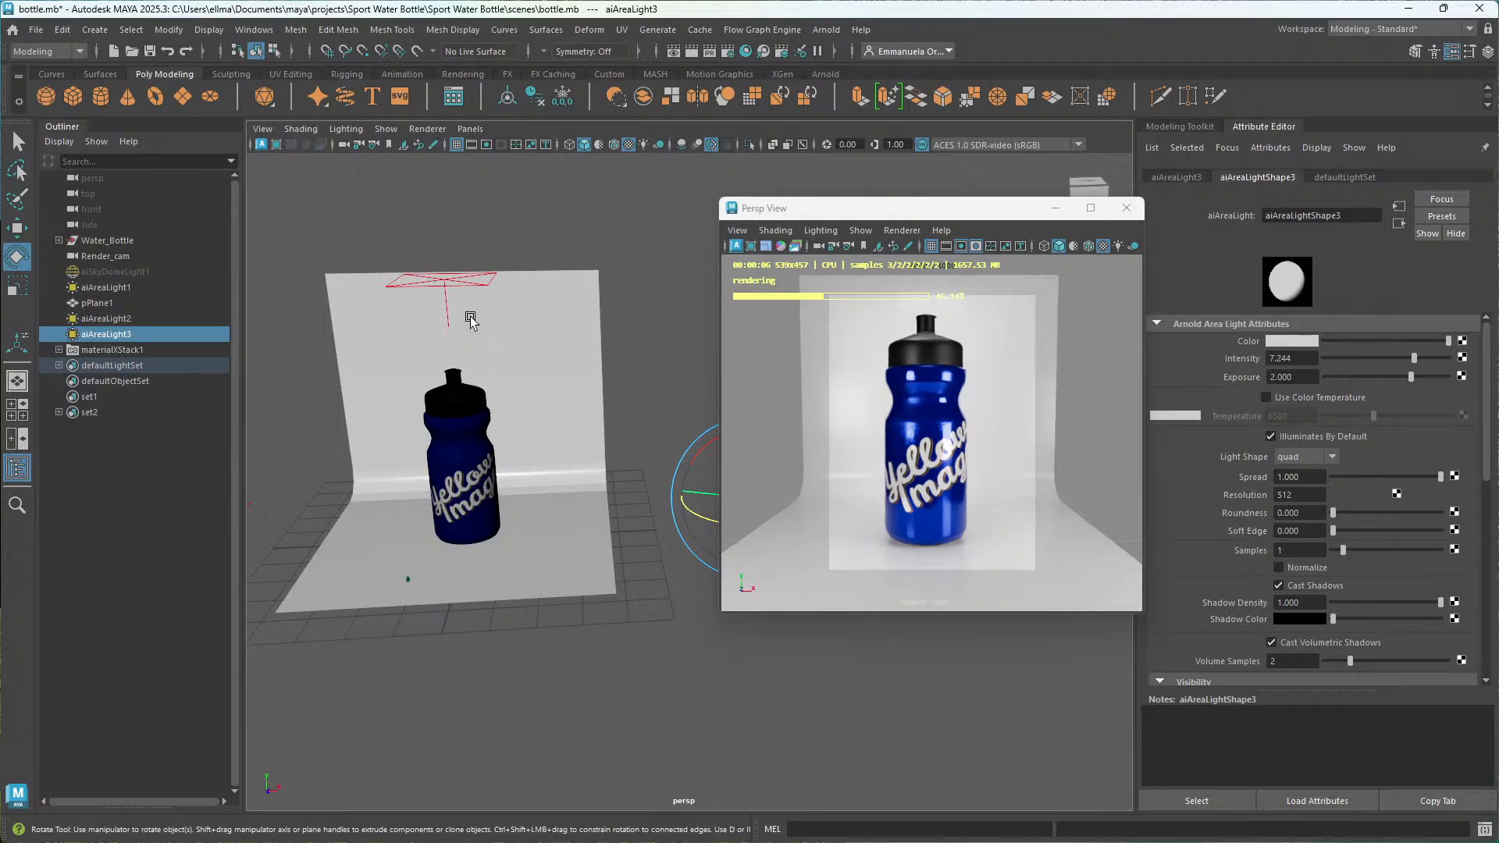
left_click(106, 287)
key("h")
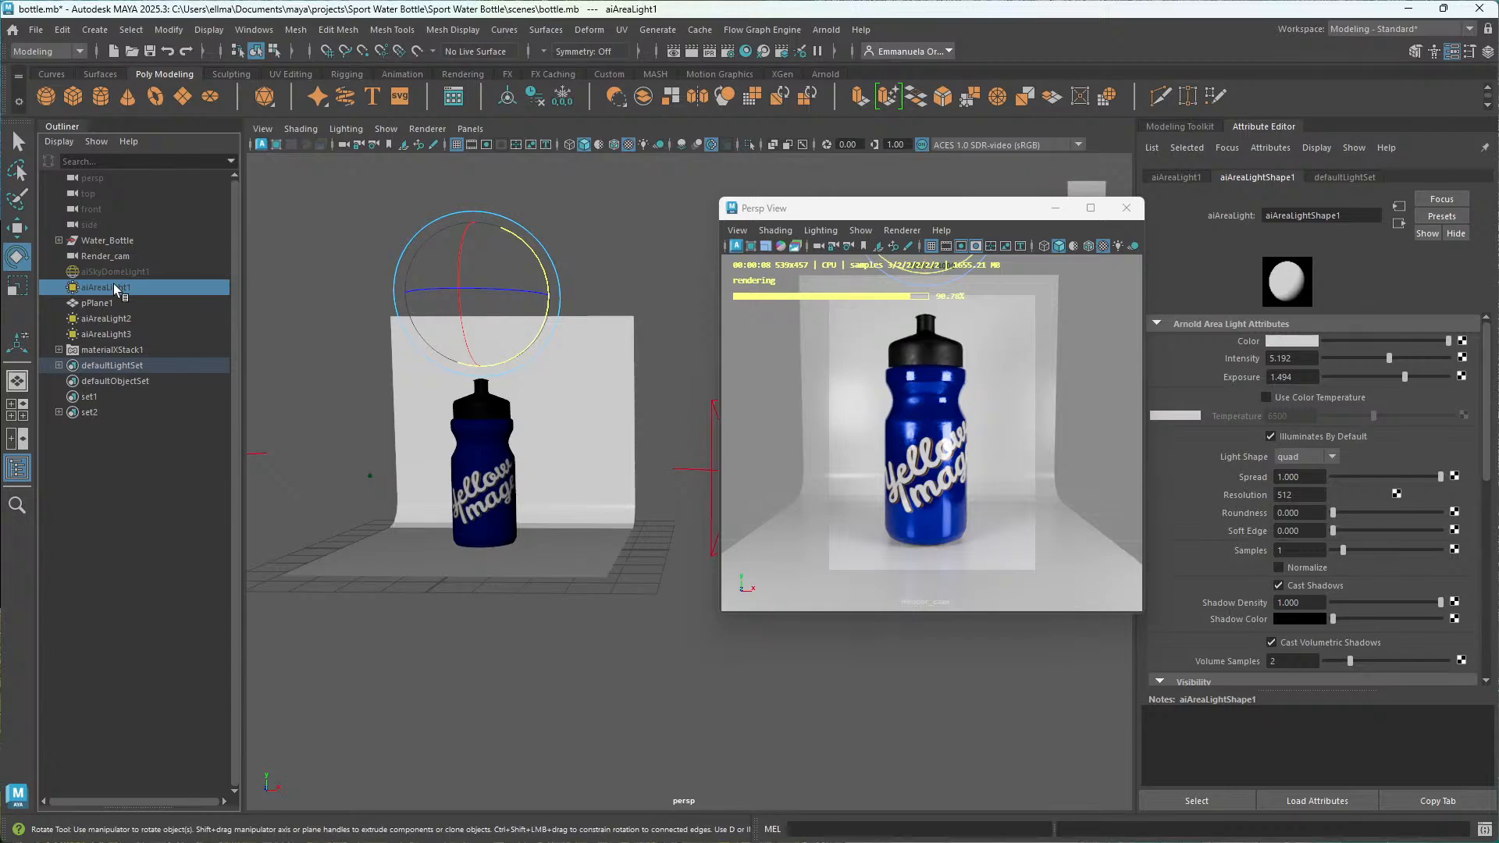
key("w")
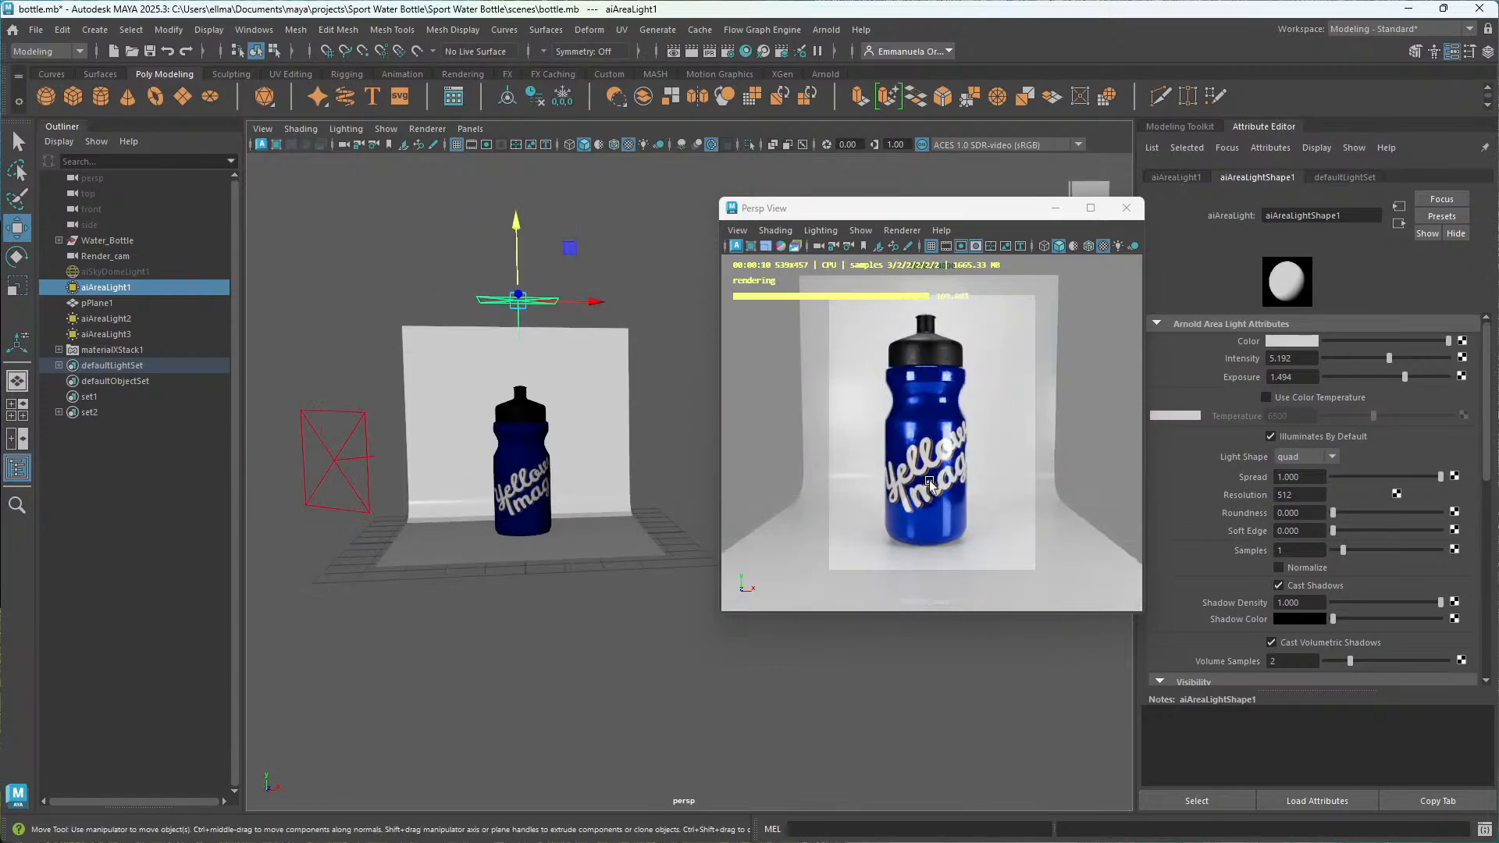
Scale up aiAreaLight2 and aiAreaLight3 uniformly on either side of the bottle, bringing aiAreaLight3 to a scale of about 41.
scroll(580, 456, "up", 1)
left_click_drag(580, 456, 455, 471, "alt")
left_click(408, 458)
key("r")
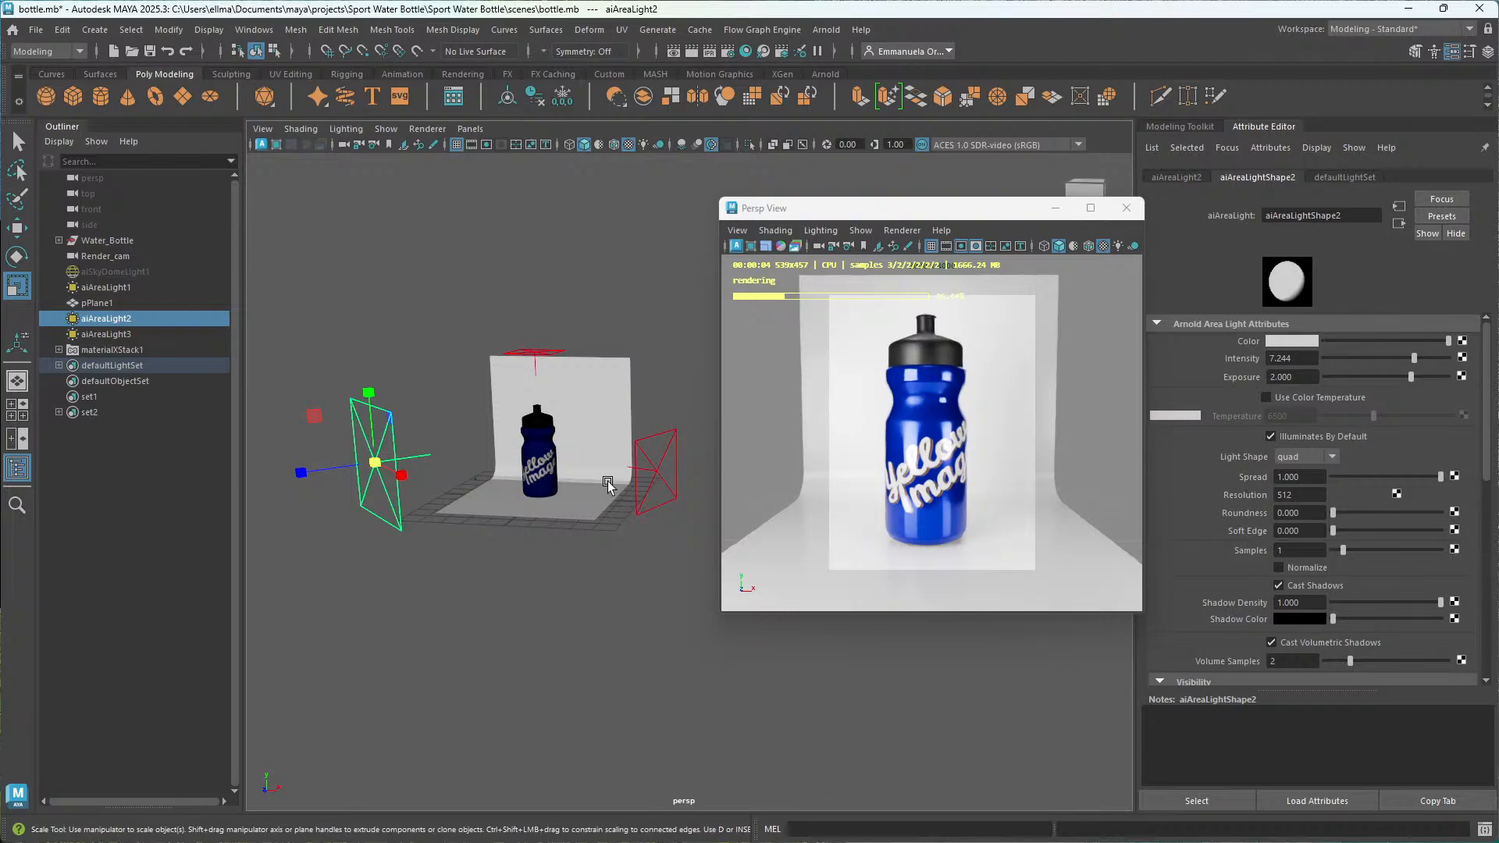
left_click(659, 472)
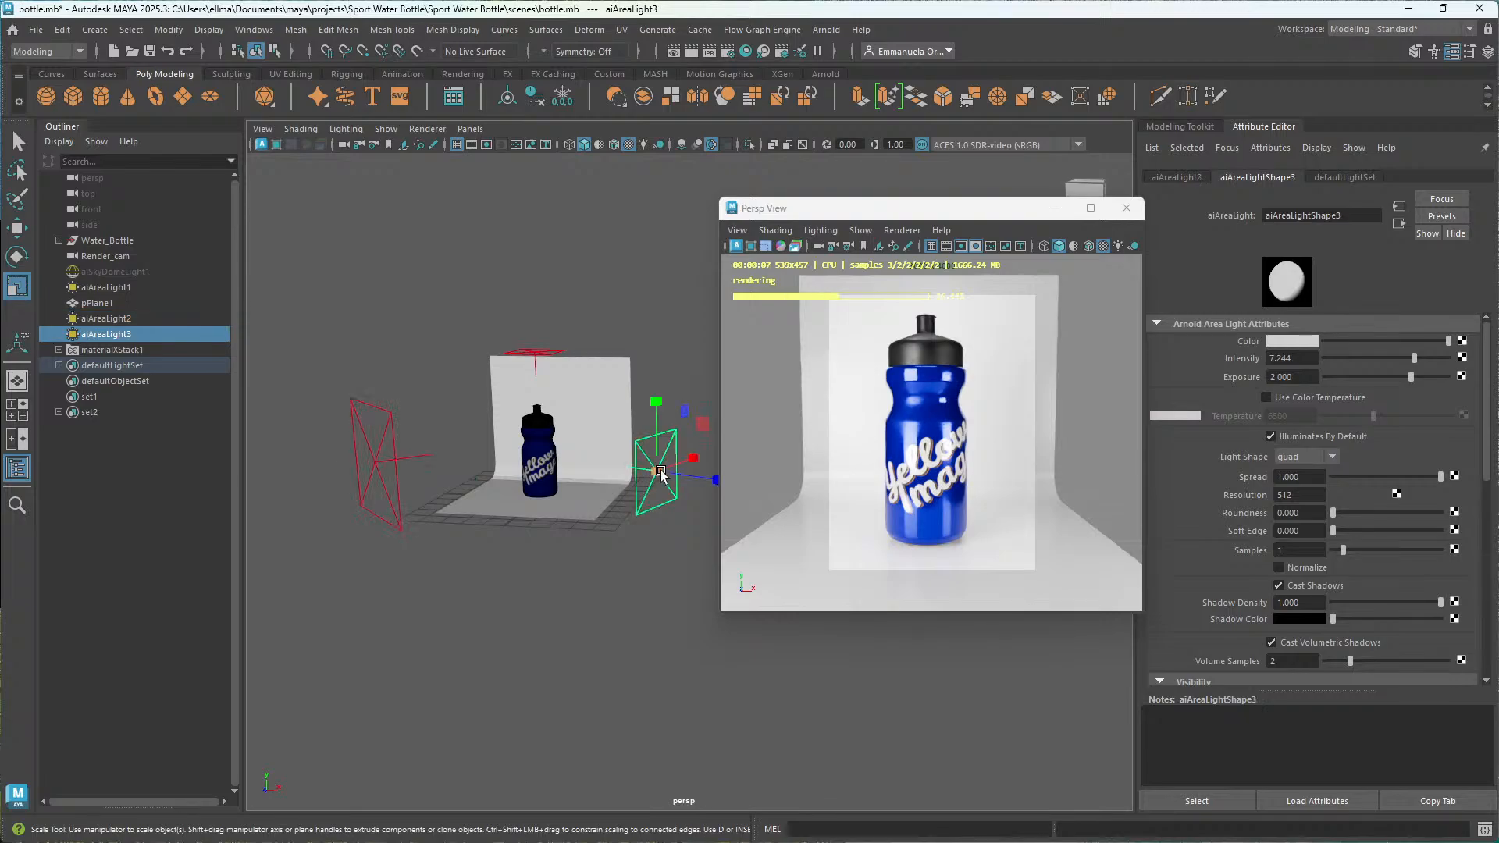
left_click_drag(666, 473, 684, 475)
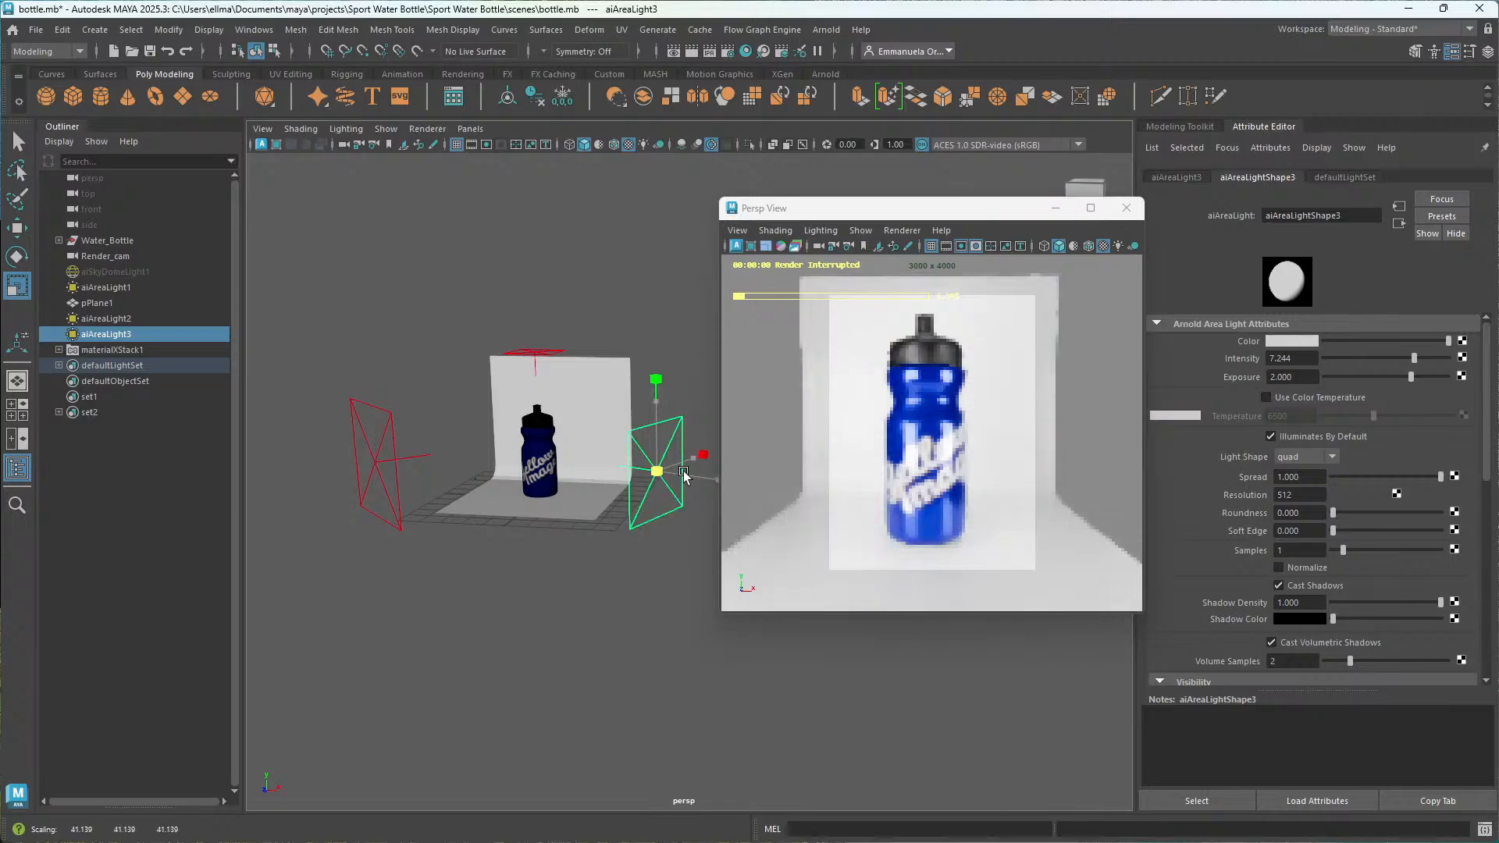
Lower the intensity of aiAreaLight3 to about 3.27 and of aiAreaLight2 to about 3.08.
middle_click_drag(457, 474, 440, 484, "alt")
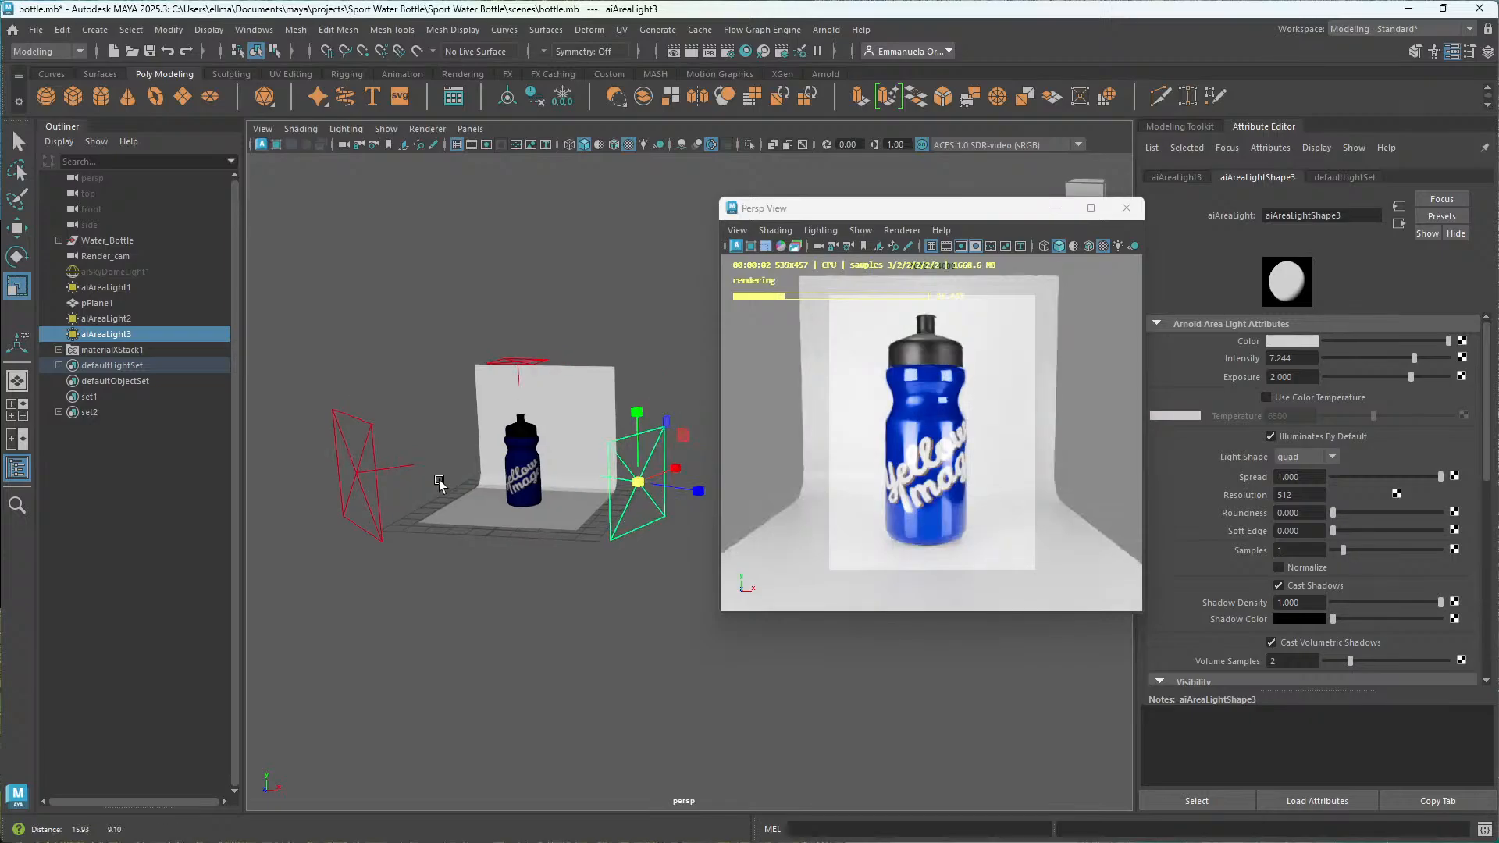
left_click_drag(440, 484, 604, 478, "alt")
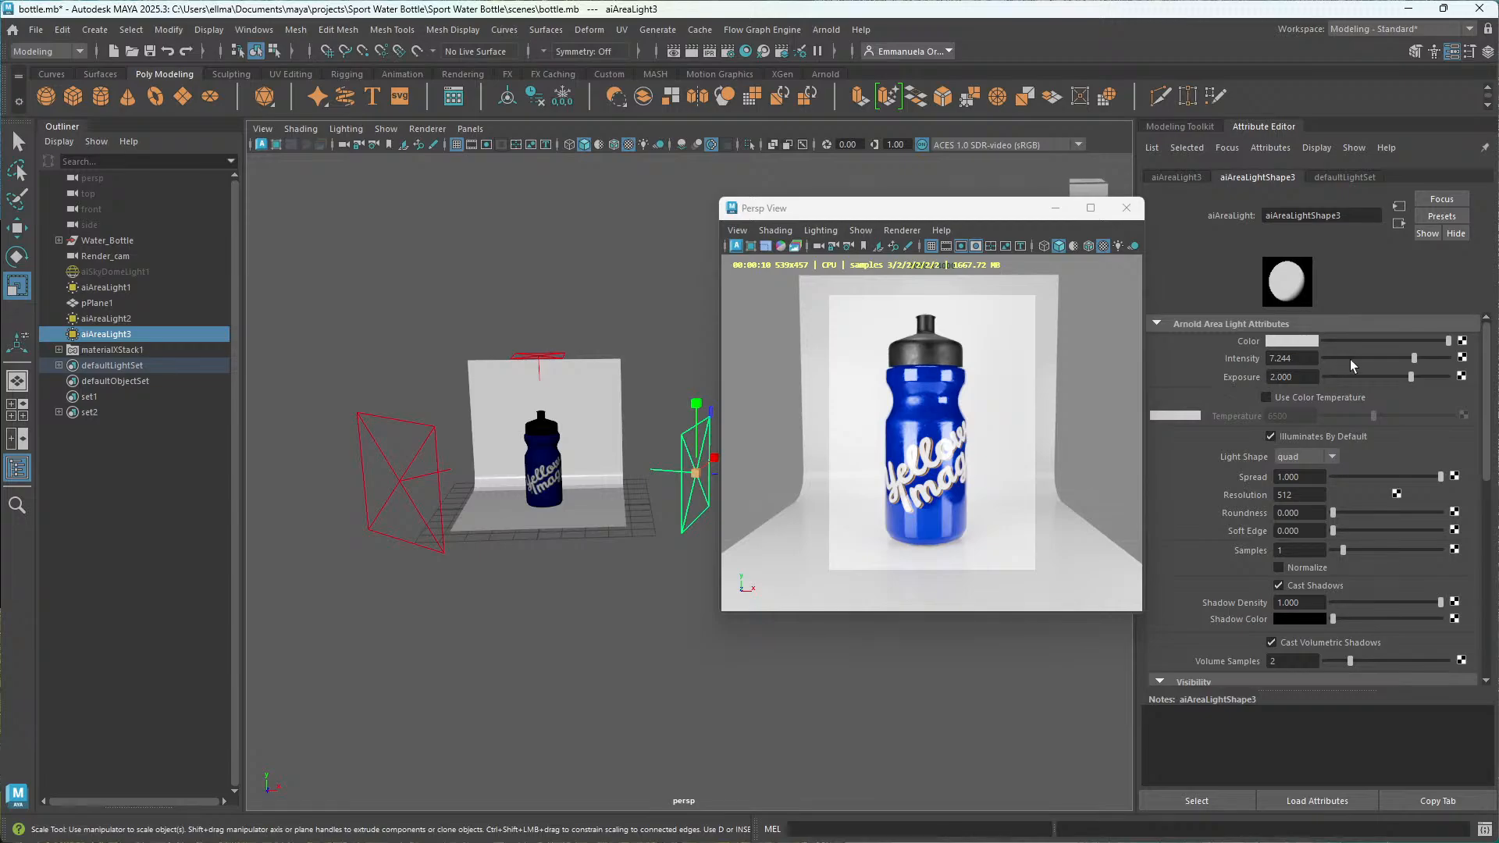
left_click_drag(1412, 357, 1362, 360)
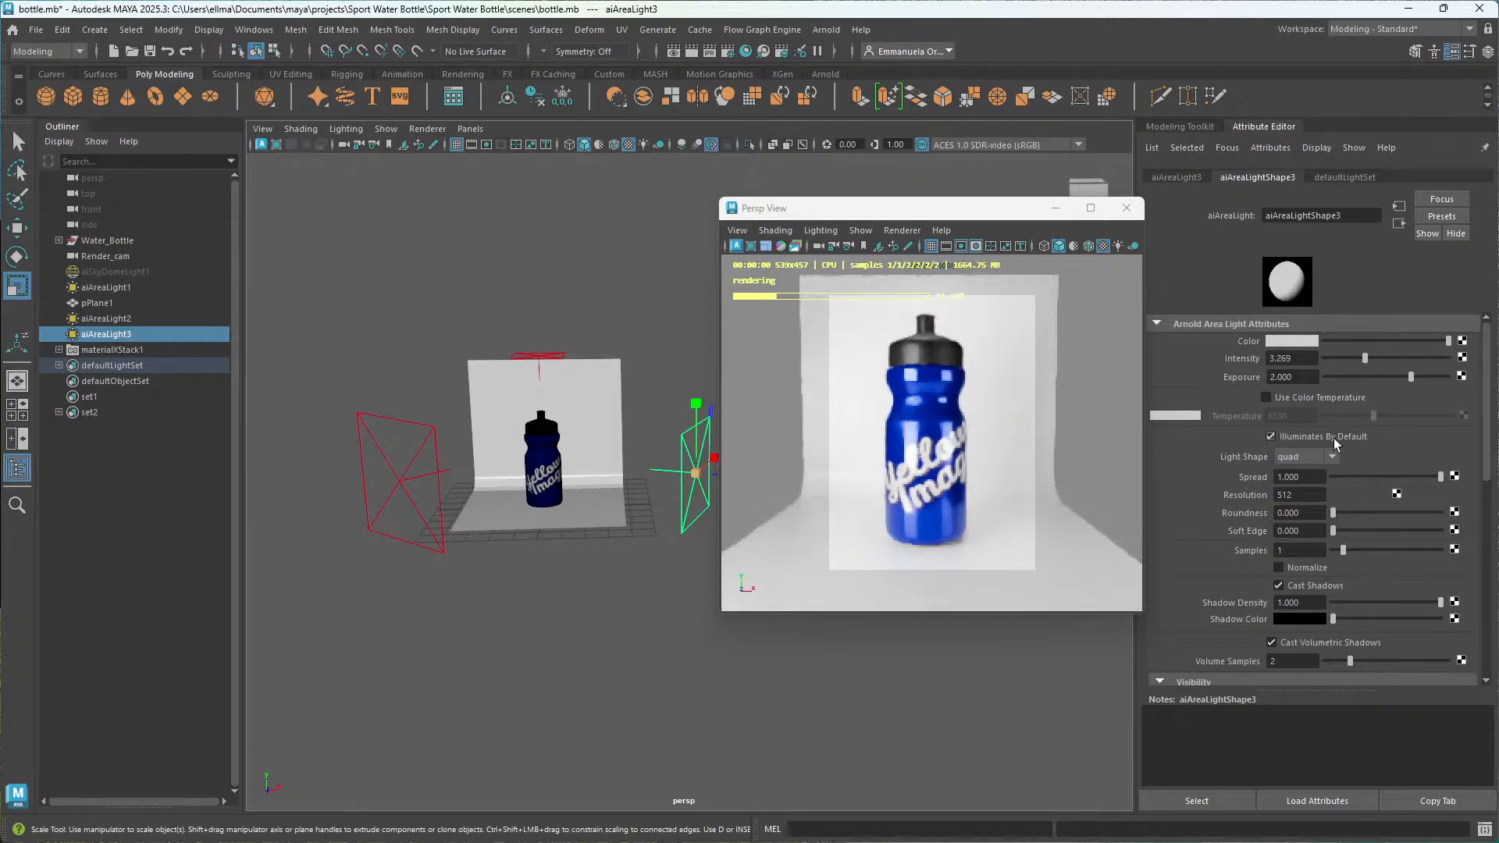
left_click(401, 481)
left_click_drag(1410, 360, 1362, 363)
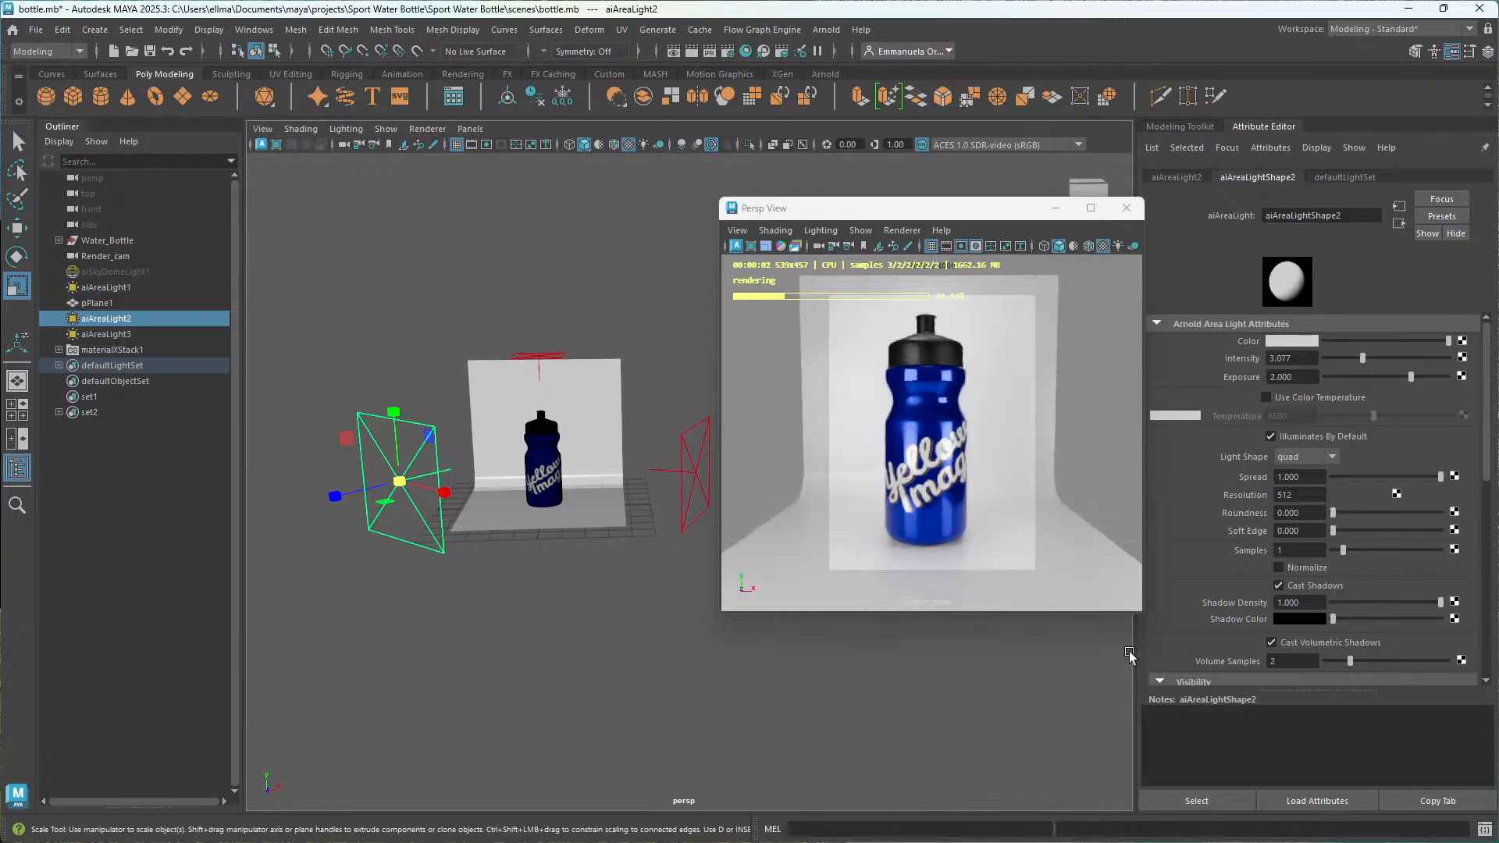
Scale up the overhead aiAreaLight1 uniformly to about 40.
left_click(531, 355)
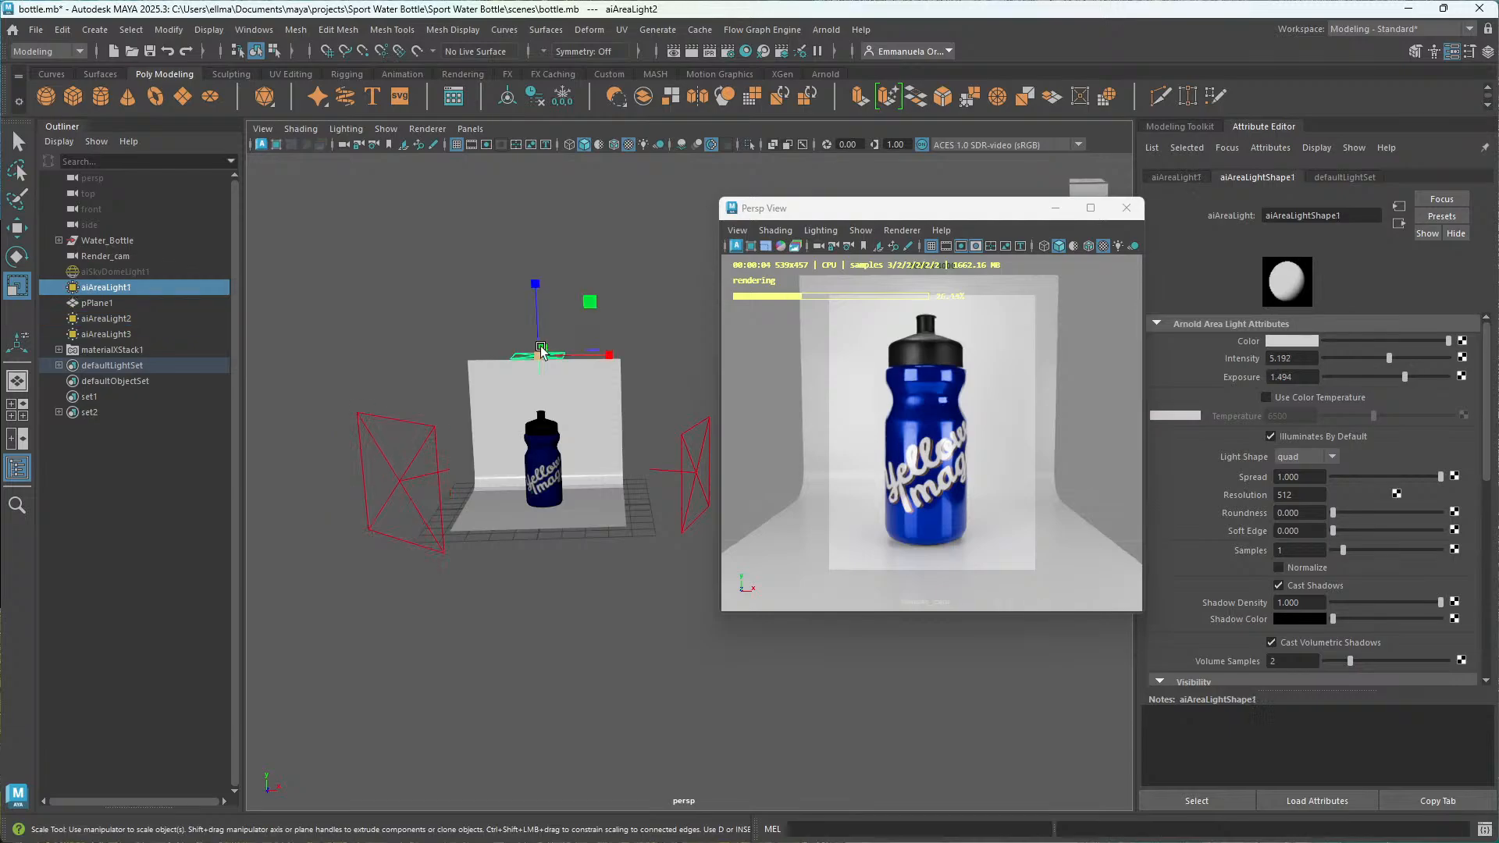
left_click_drag(549, 359, 570, 358)
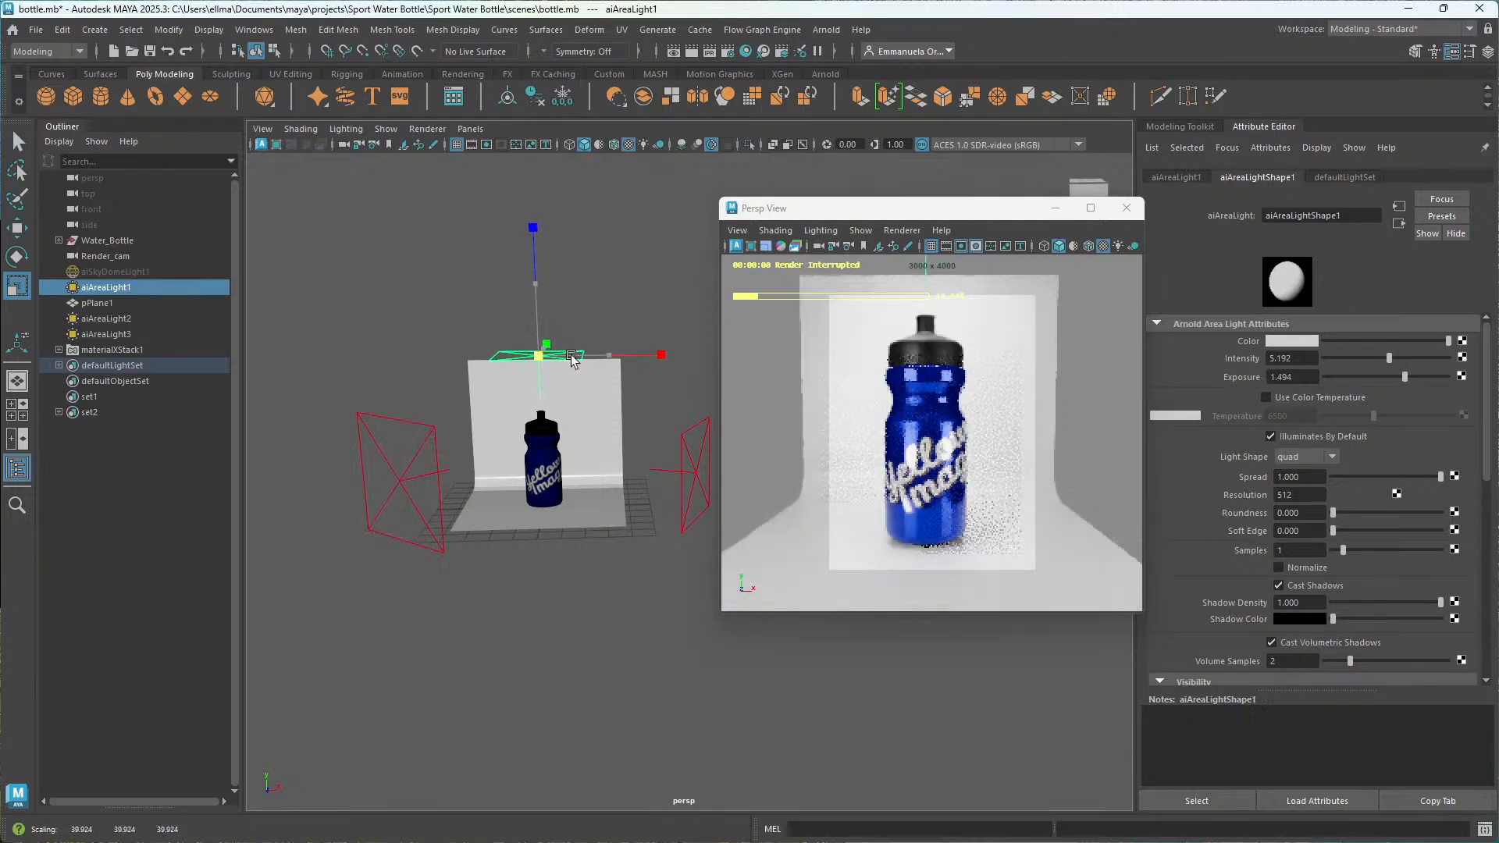
left_click_drag(570, 359, 600, 531, "alt")
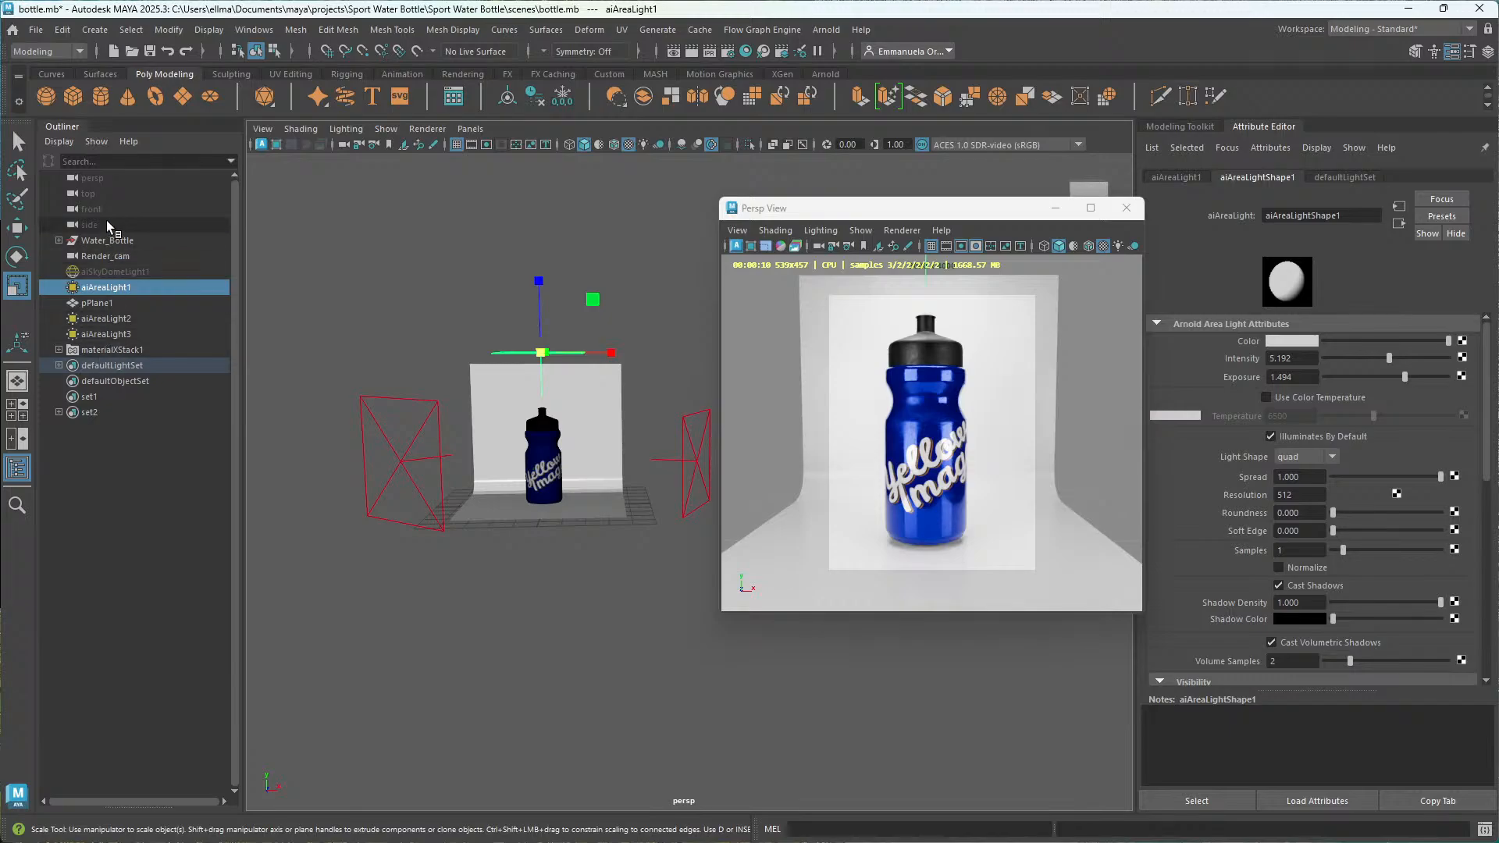
Set Render_cam's focal length to 50 and dolly it back until the whole bottle fits inside the resolution gate.
left_click(110, 256)
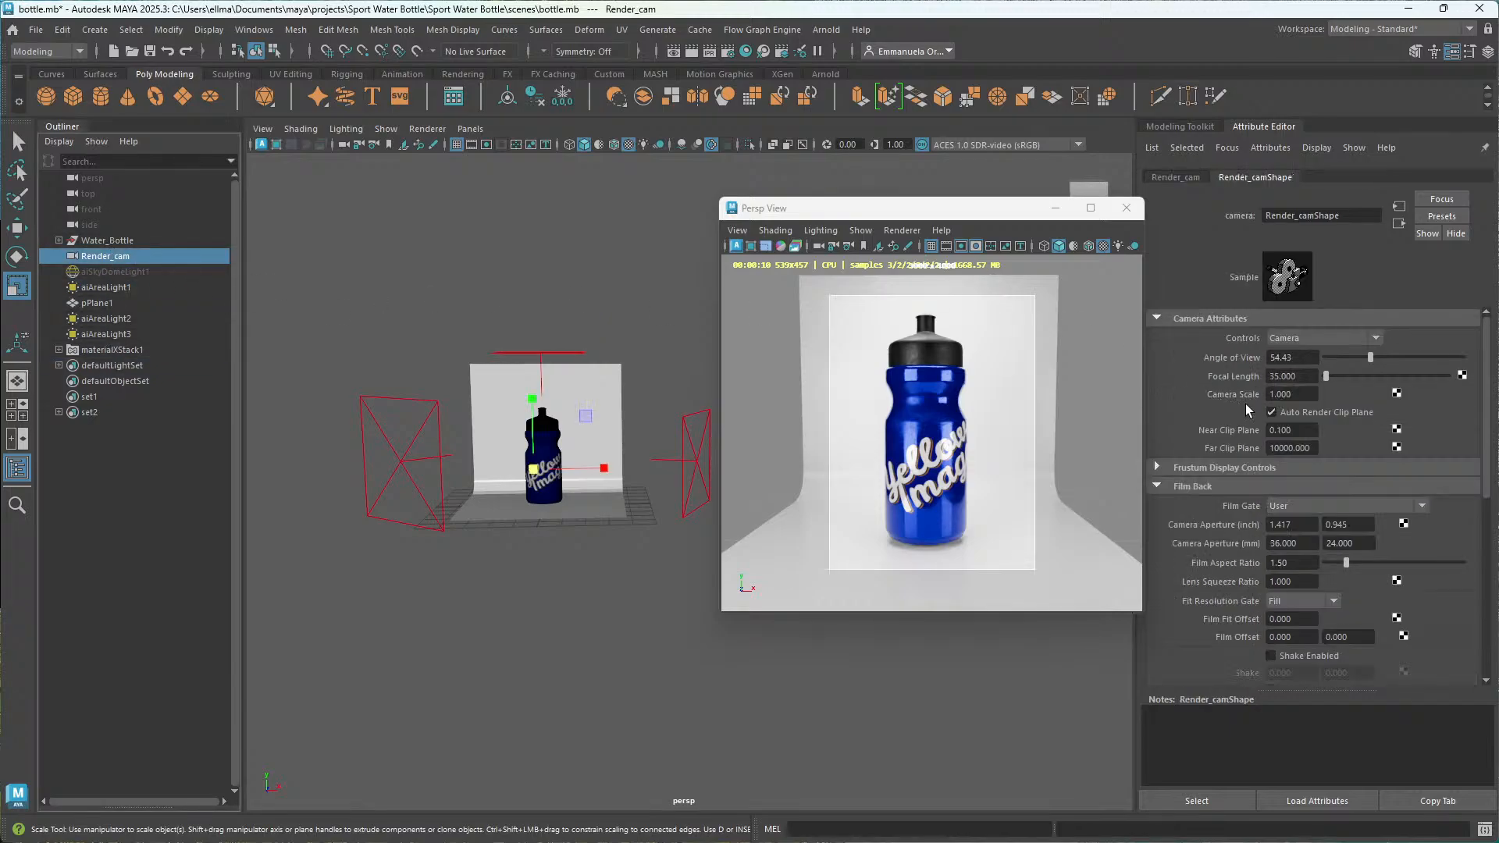
left_click_drag(1295, 381, 1195, 368)
type("50")
key("Return")
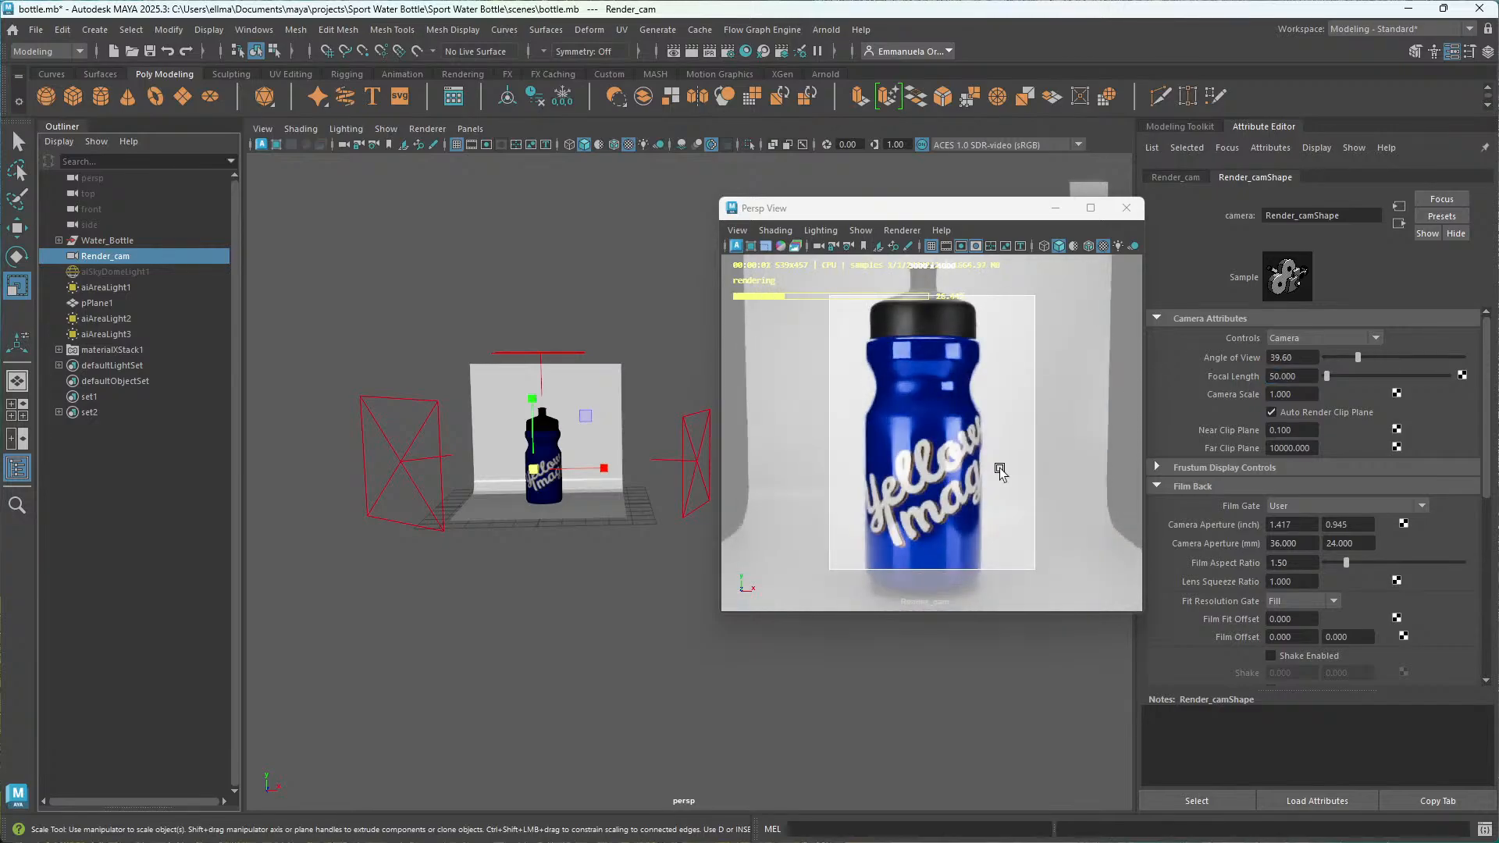
scroll(976, 431, "up", 3)
scroll(970, 420, "down", 2)
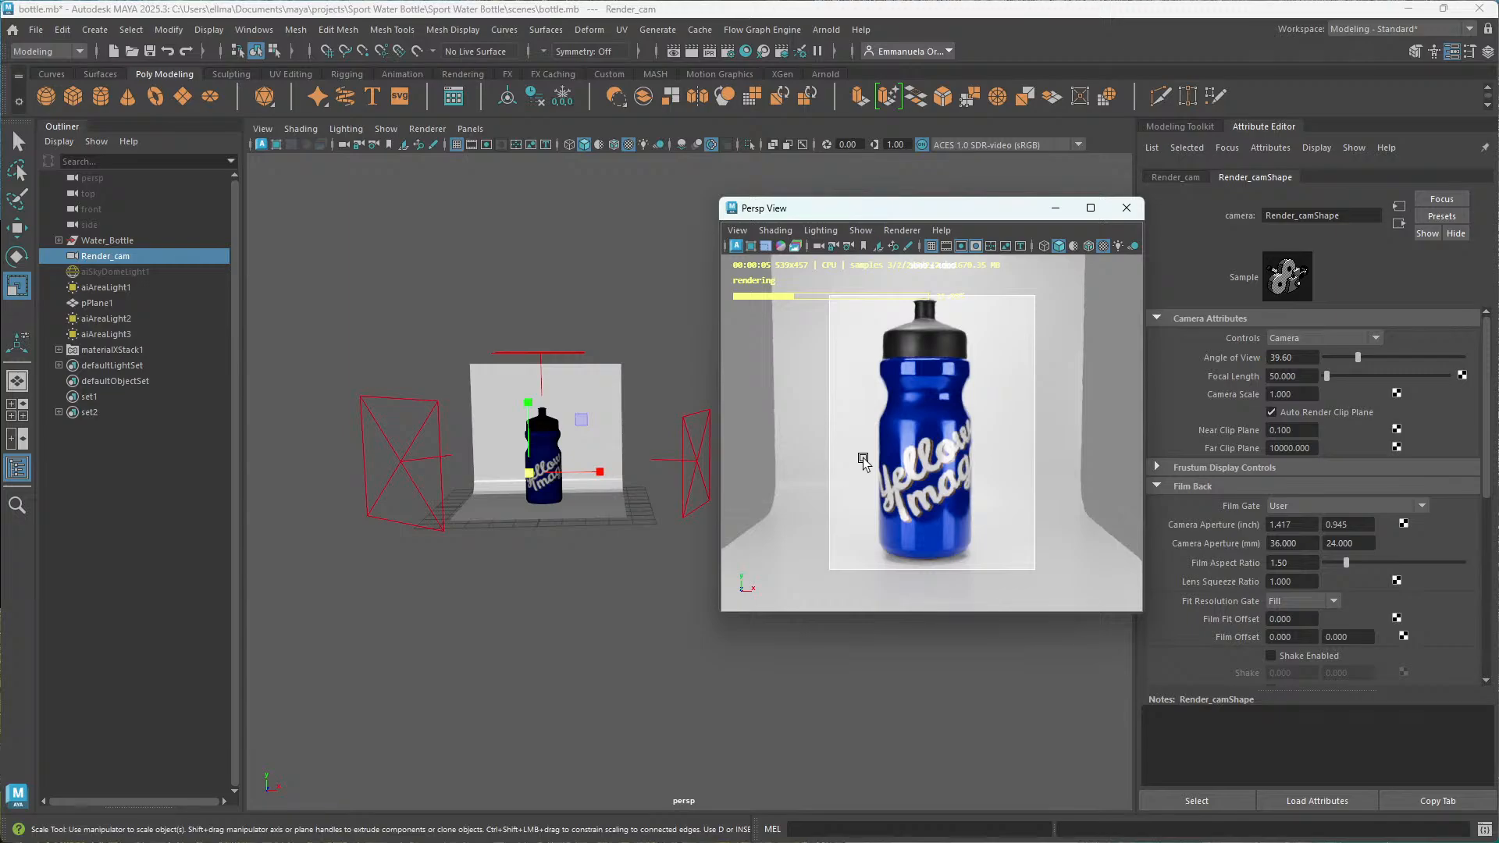
Unhide aiSkyDomeLight1 and set its intensity to 0.3.
left_click(113, 272)
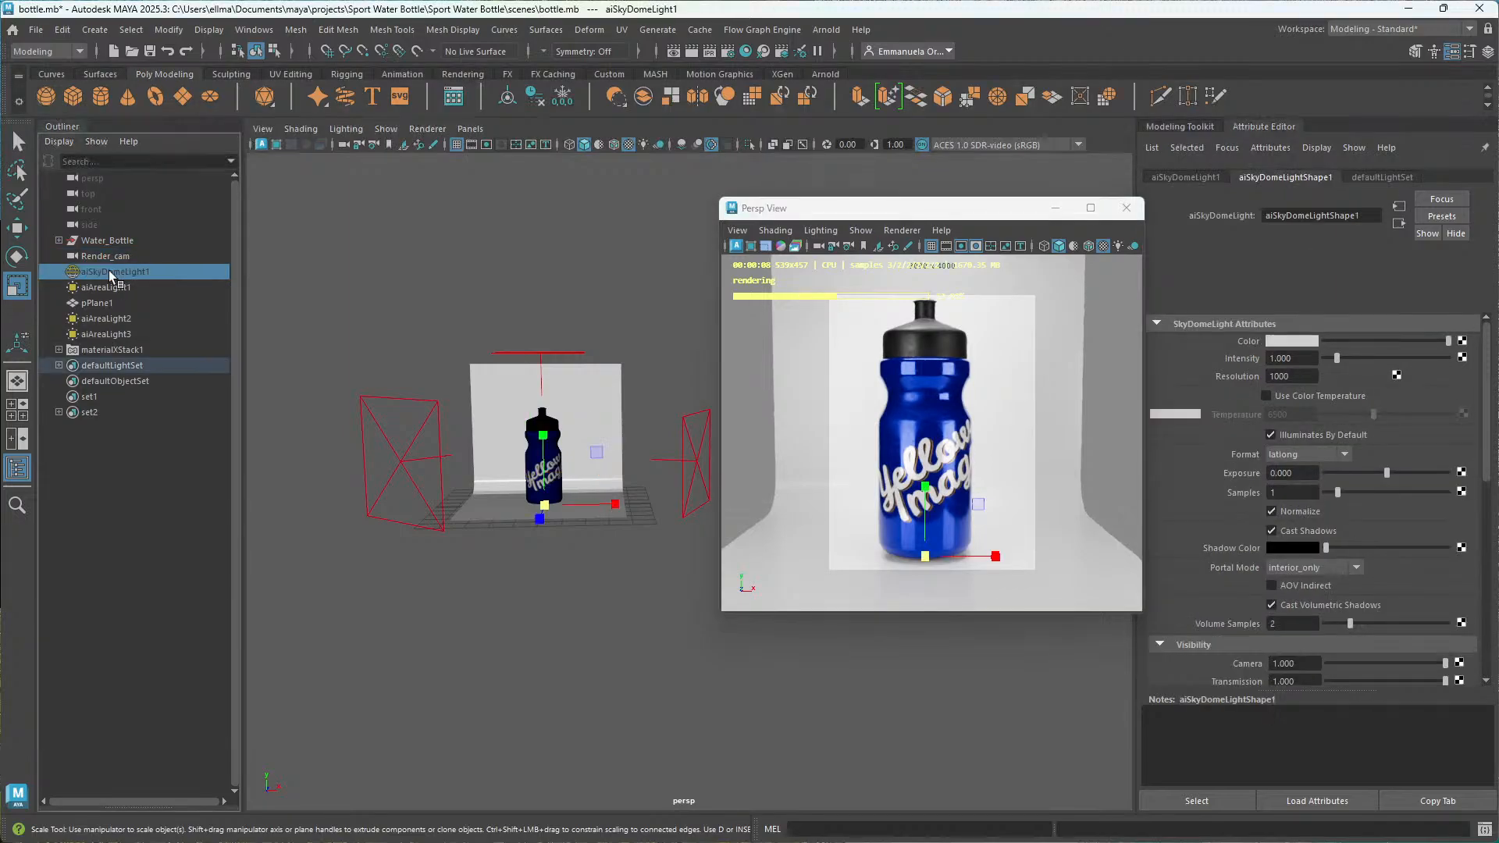
key("shift+h")
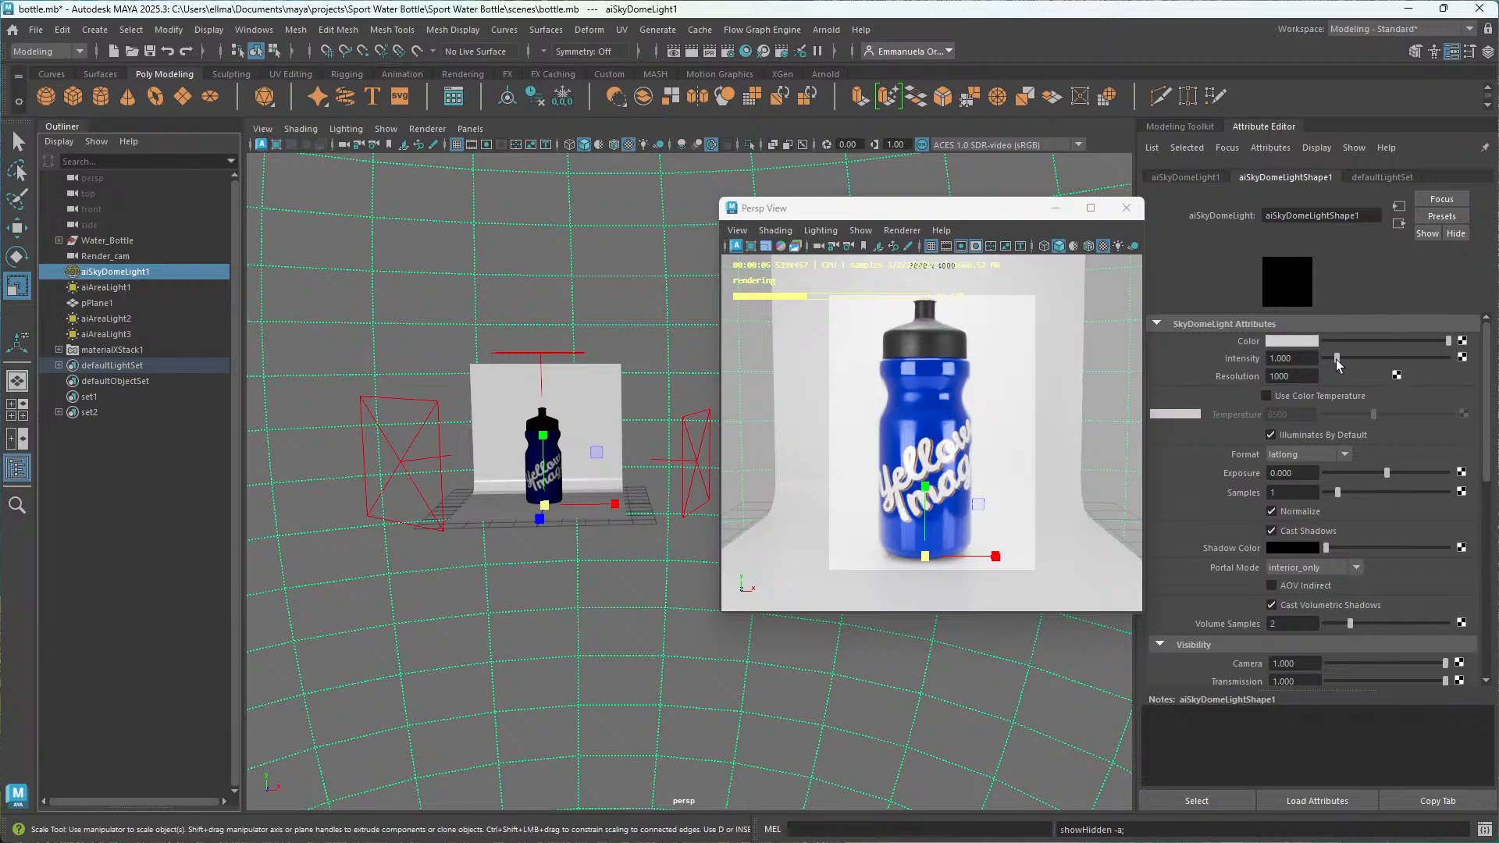
left_click_drag(1337, 363, 1324, 363)
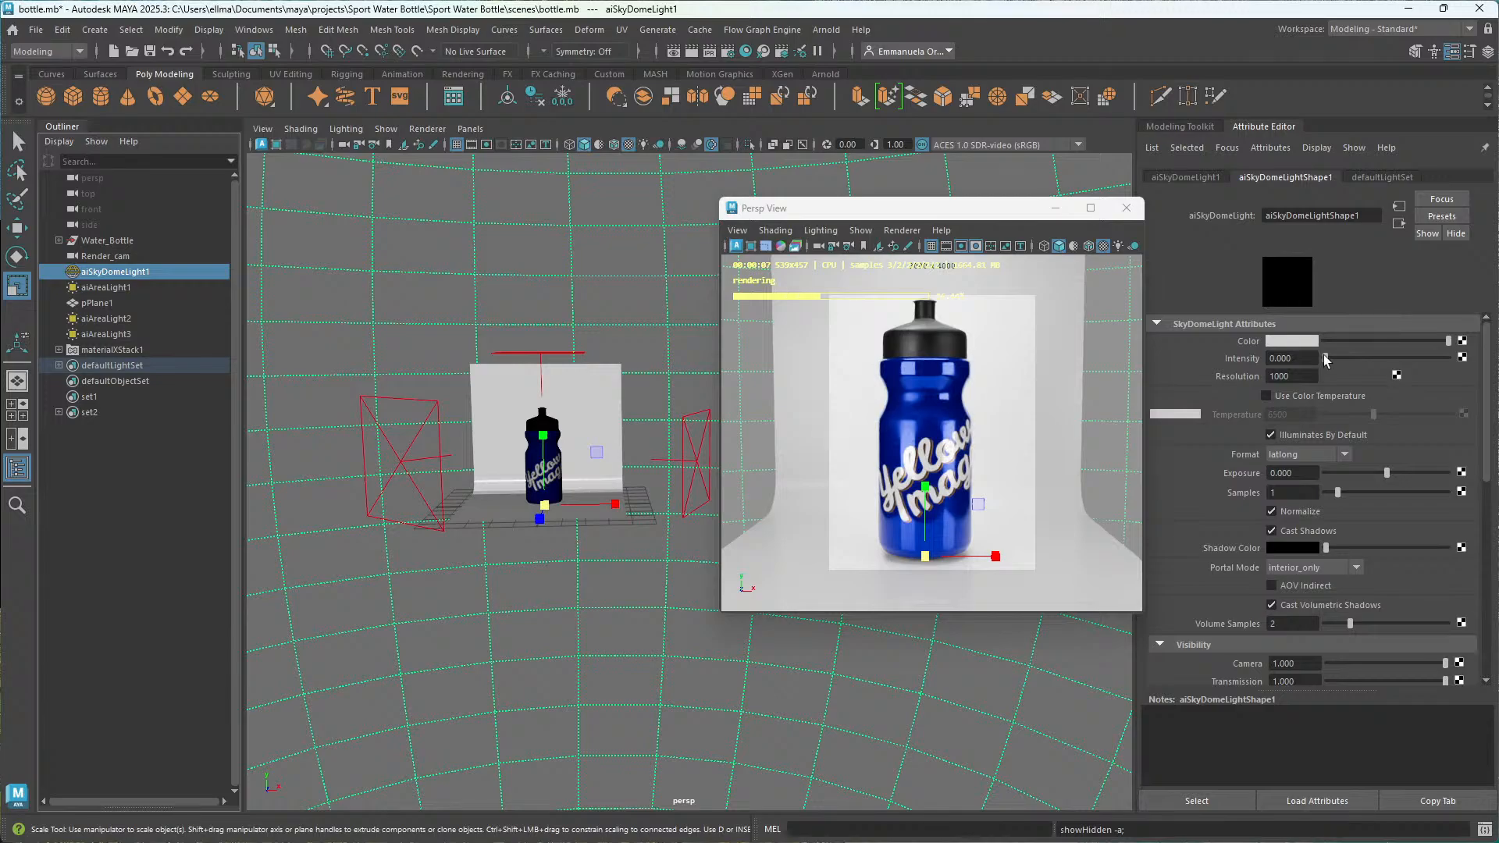
left_click_drag(1324, 360, 1331, 360)
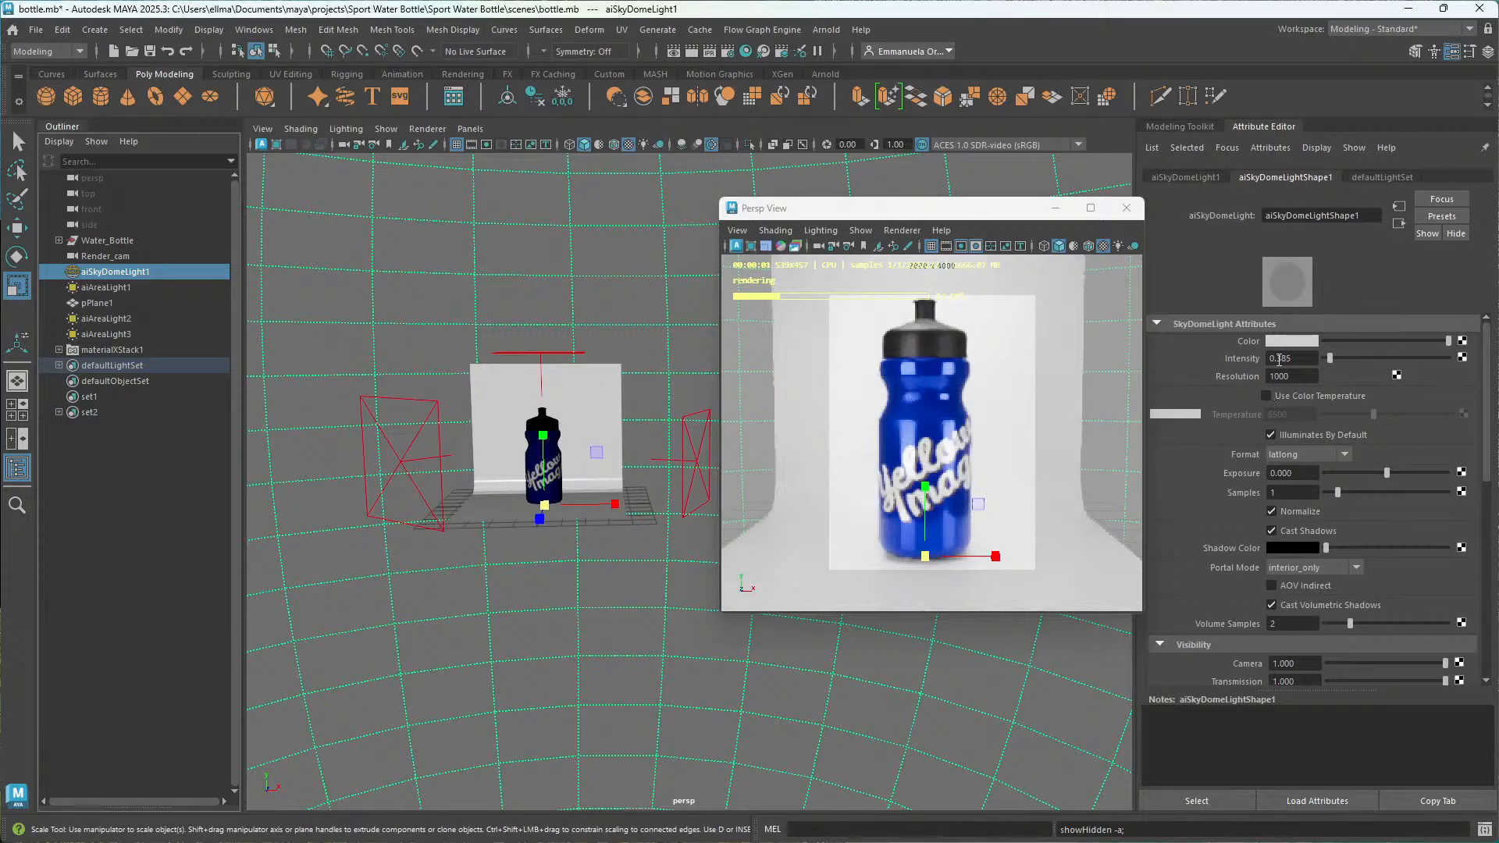
double_click(1279, 359)
type("0.")
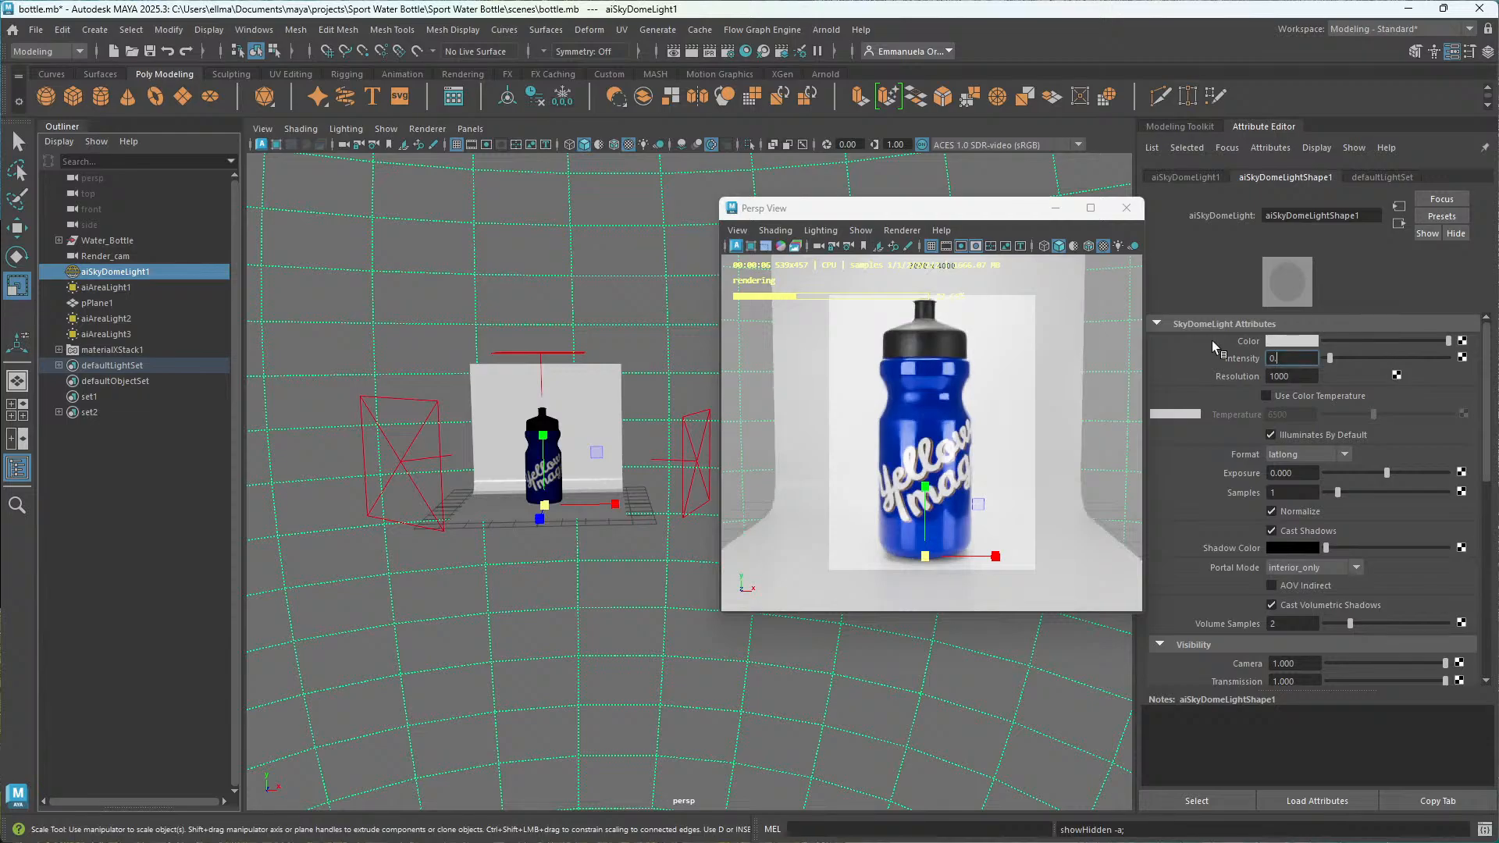
type("3")
key("Return")
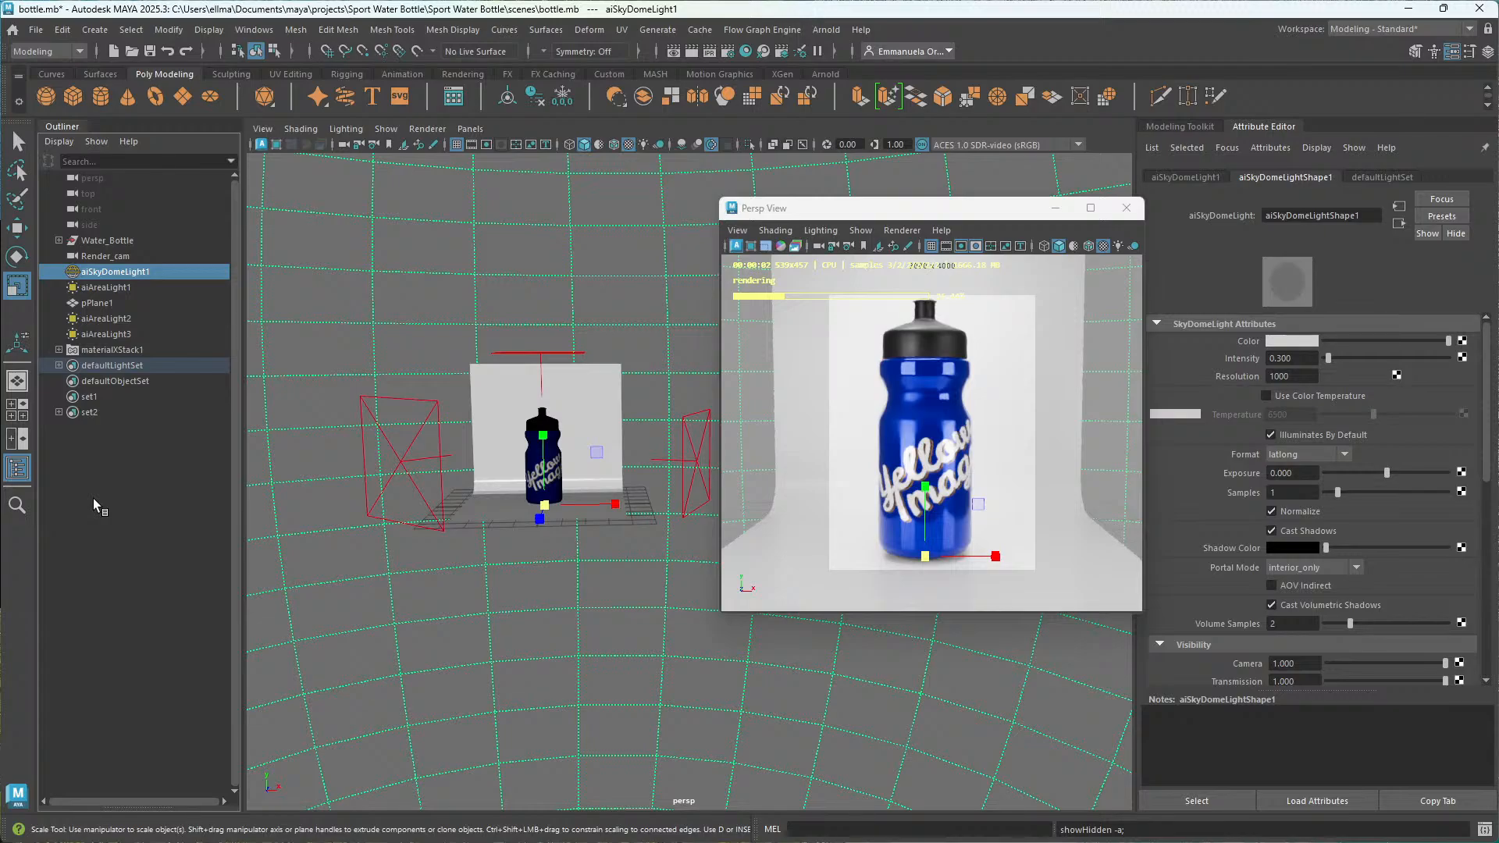
Clear the selection, pull Render_cam back slightly for more margin around the bottle, and compare the render with the Glossy Sport Bottle Mockup reference image.
left_click(93, 498)
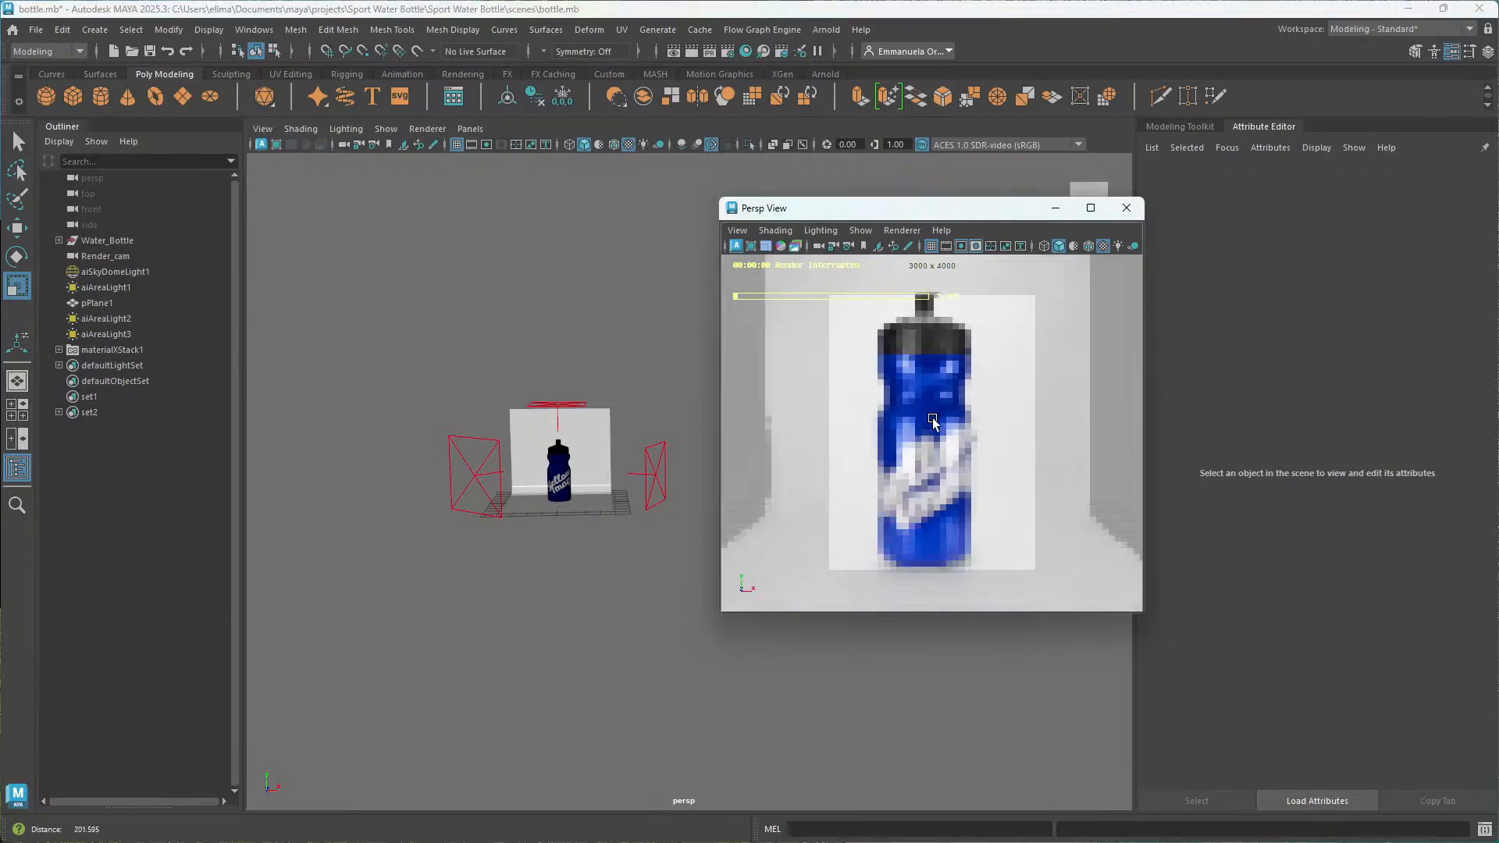
scroll(932, 412, "down", 1)
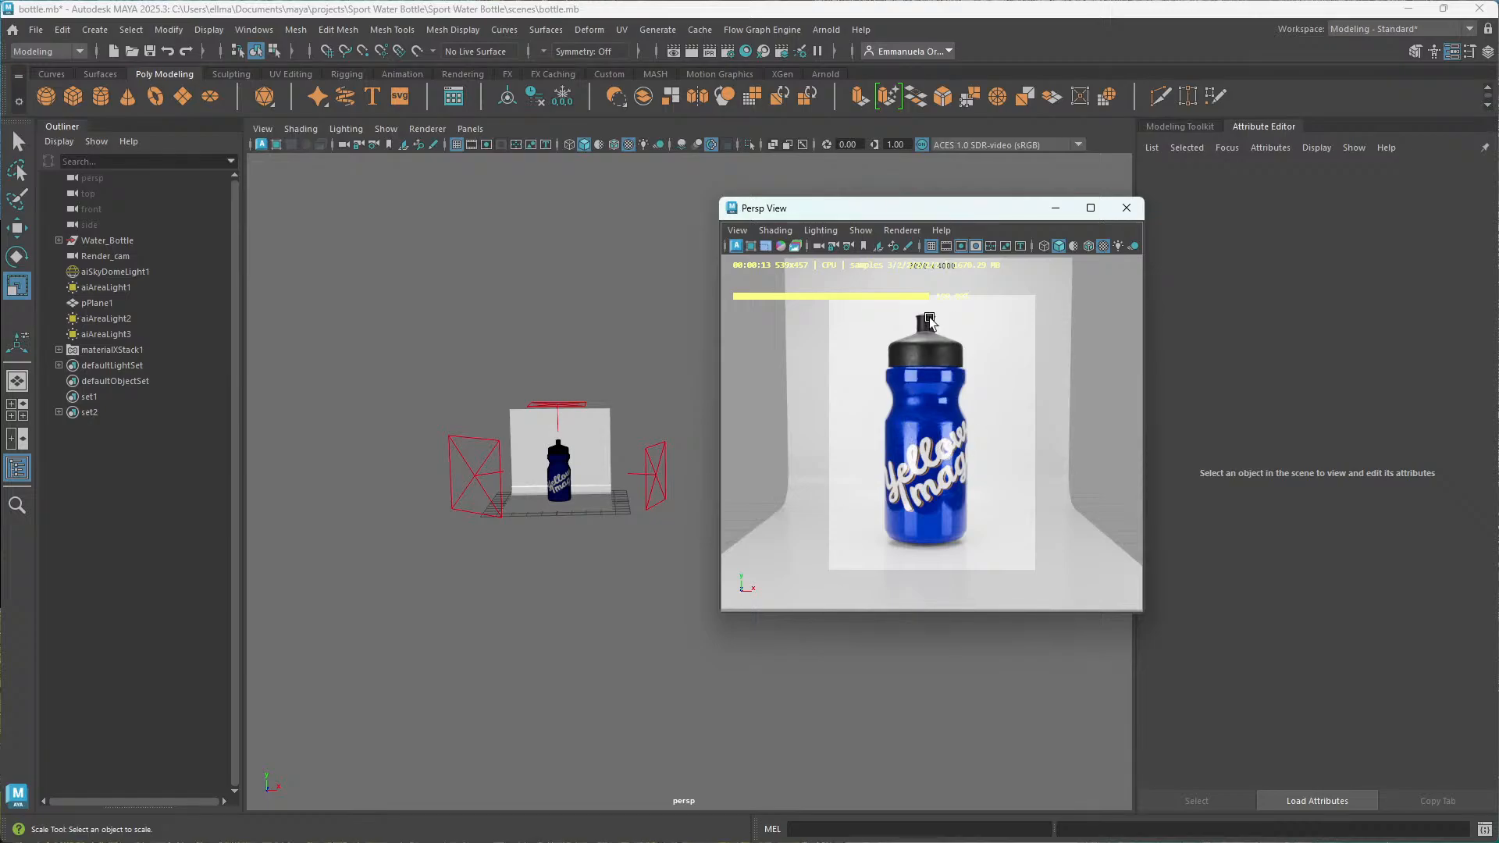
mouse_move(942, 212)
left_mouse_down()
mouse_move(965, 206)
mouse_move(925, 217)
left_mouse_up()
left_click_drag(0, 254, 354, 232)
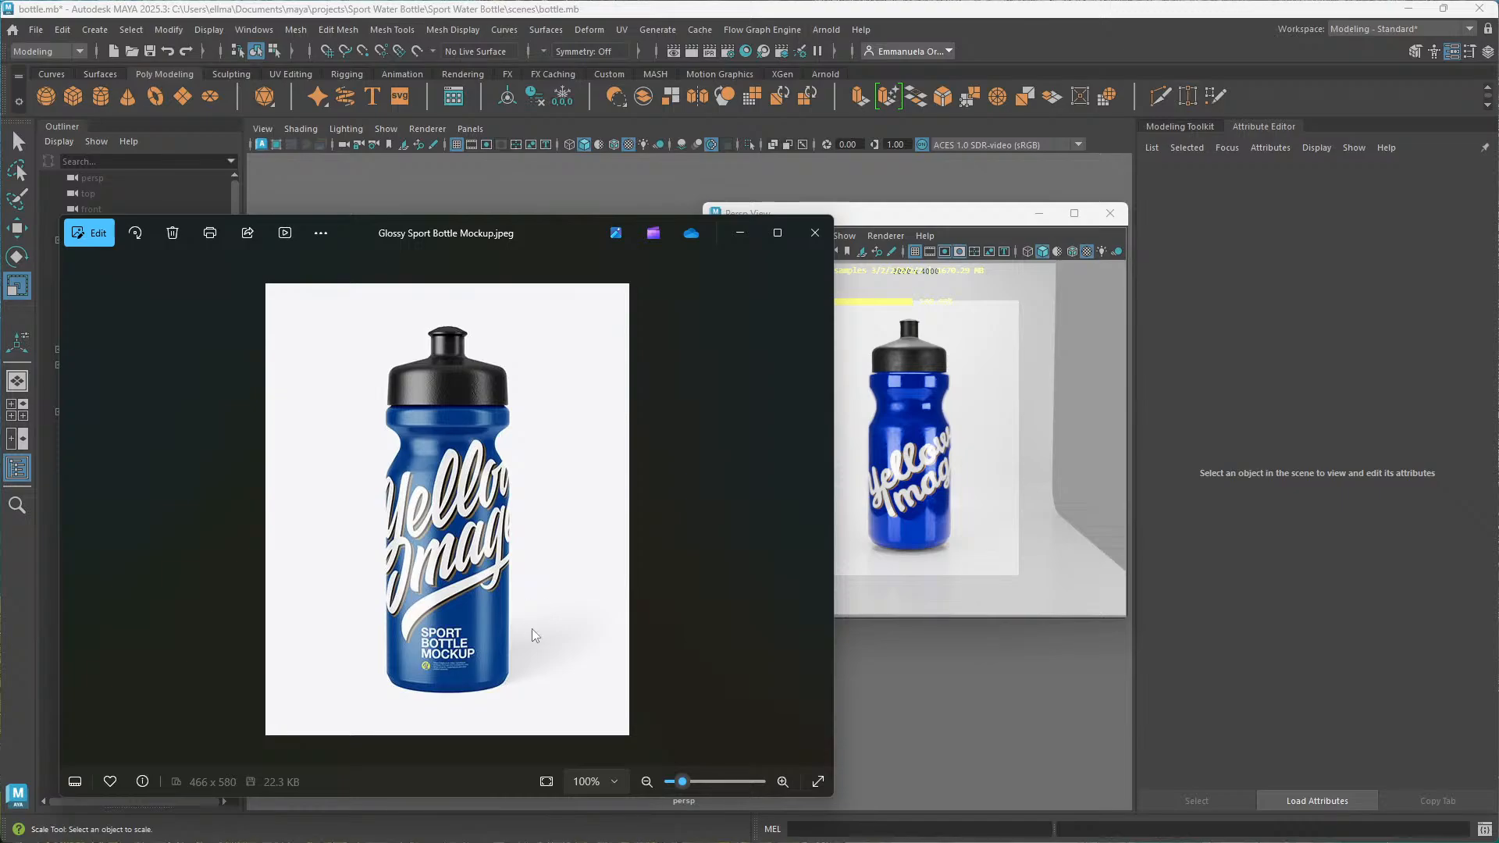
left_click_drag(521, 229, 0, 228)
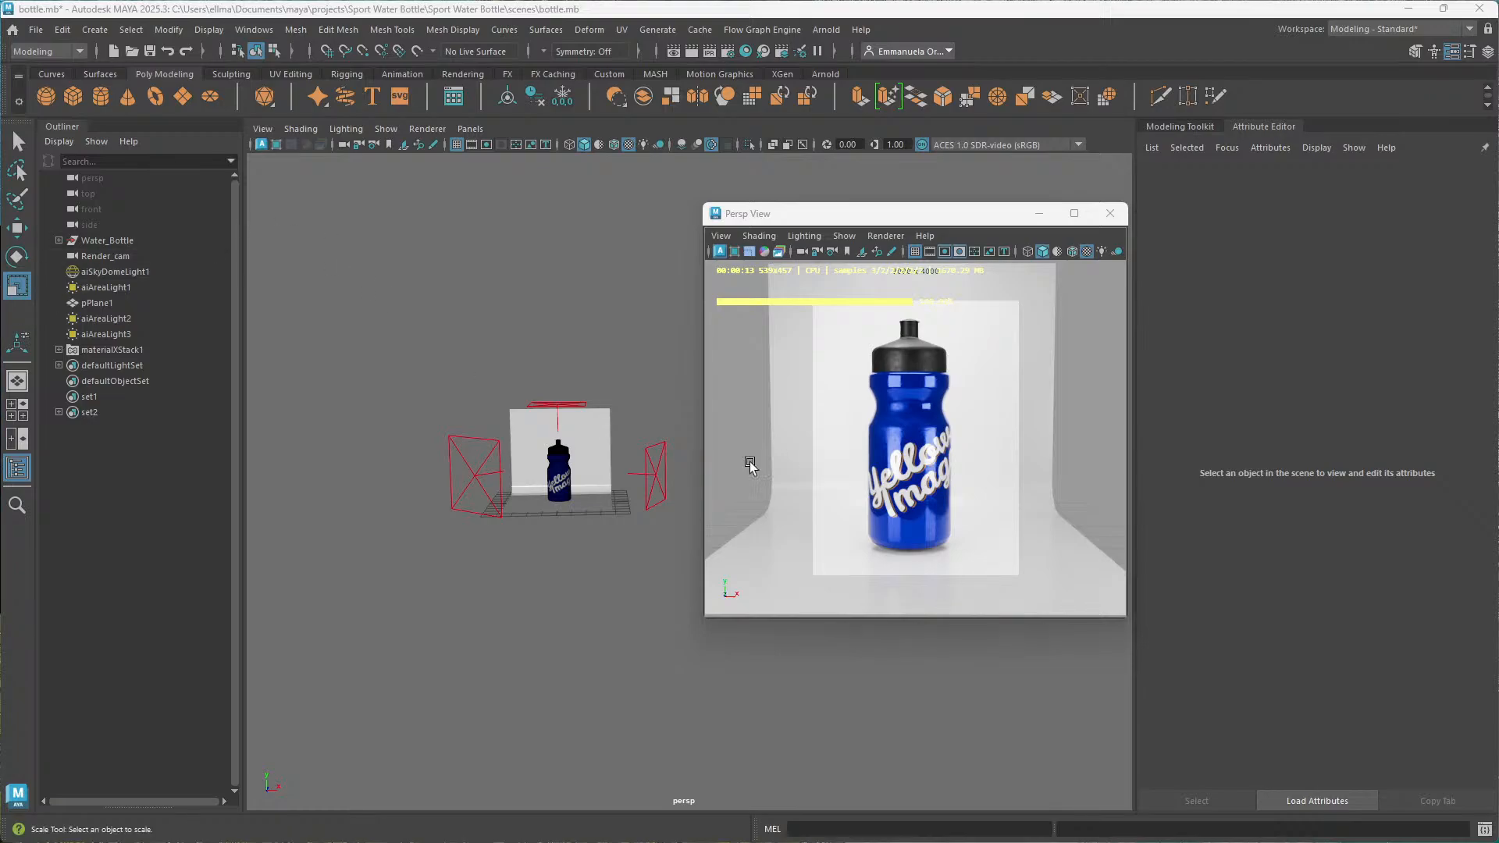
left_click_drag(977, 224, 953, 218)
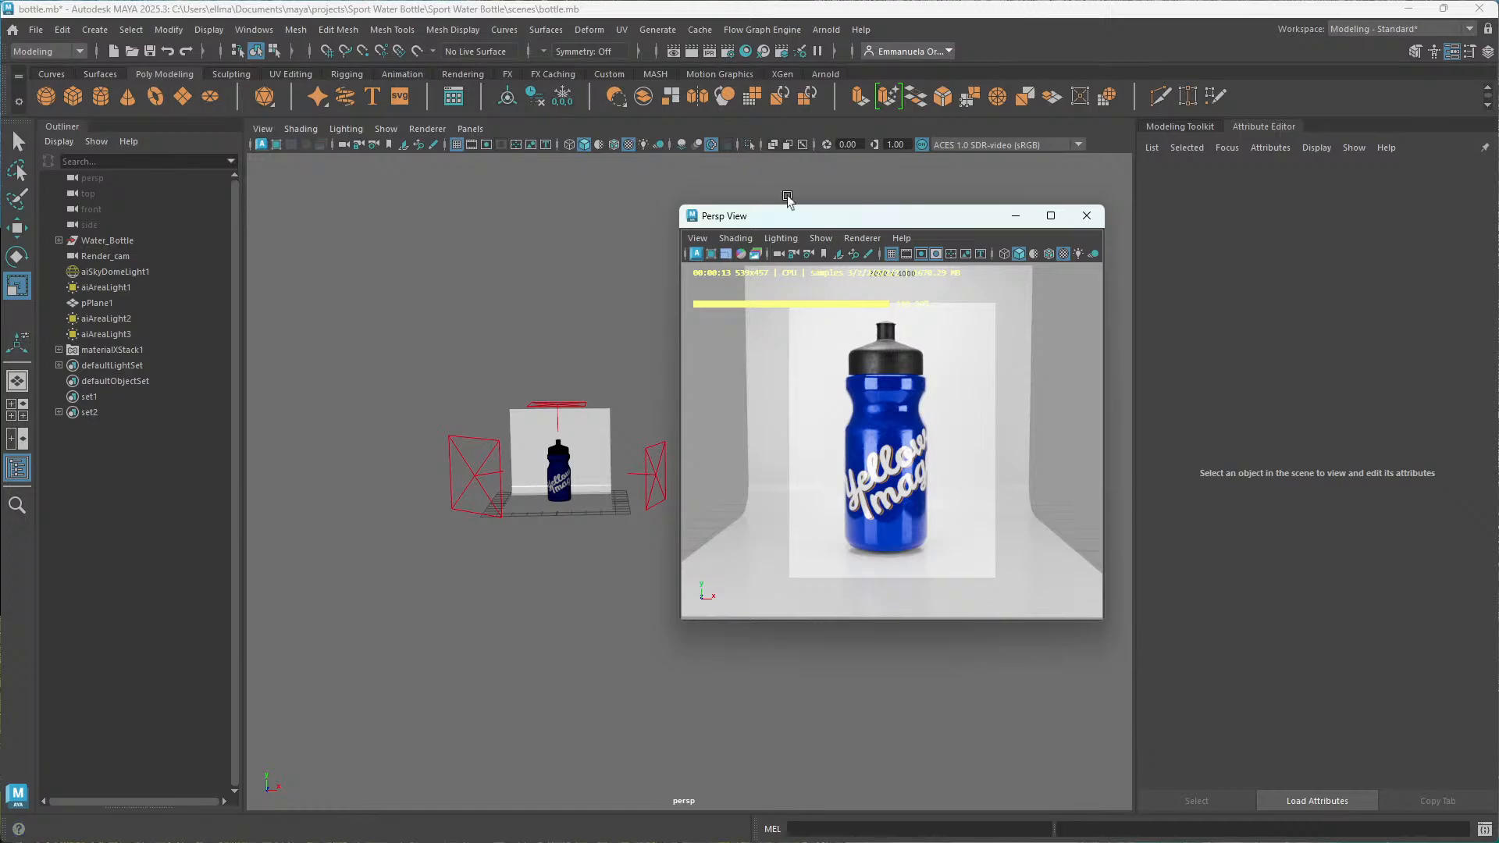
mouse_move(908, 220)
left_mouse_down()
mouse_move(779, 210)
mouse_move(896, 220)
left_mouse_up()
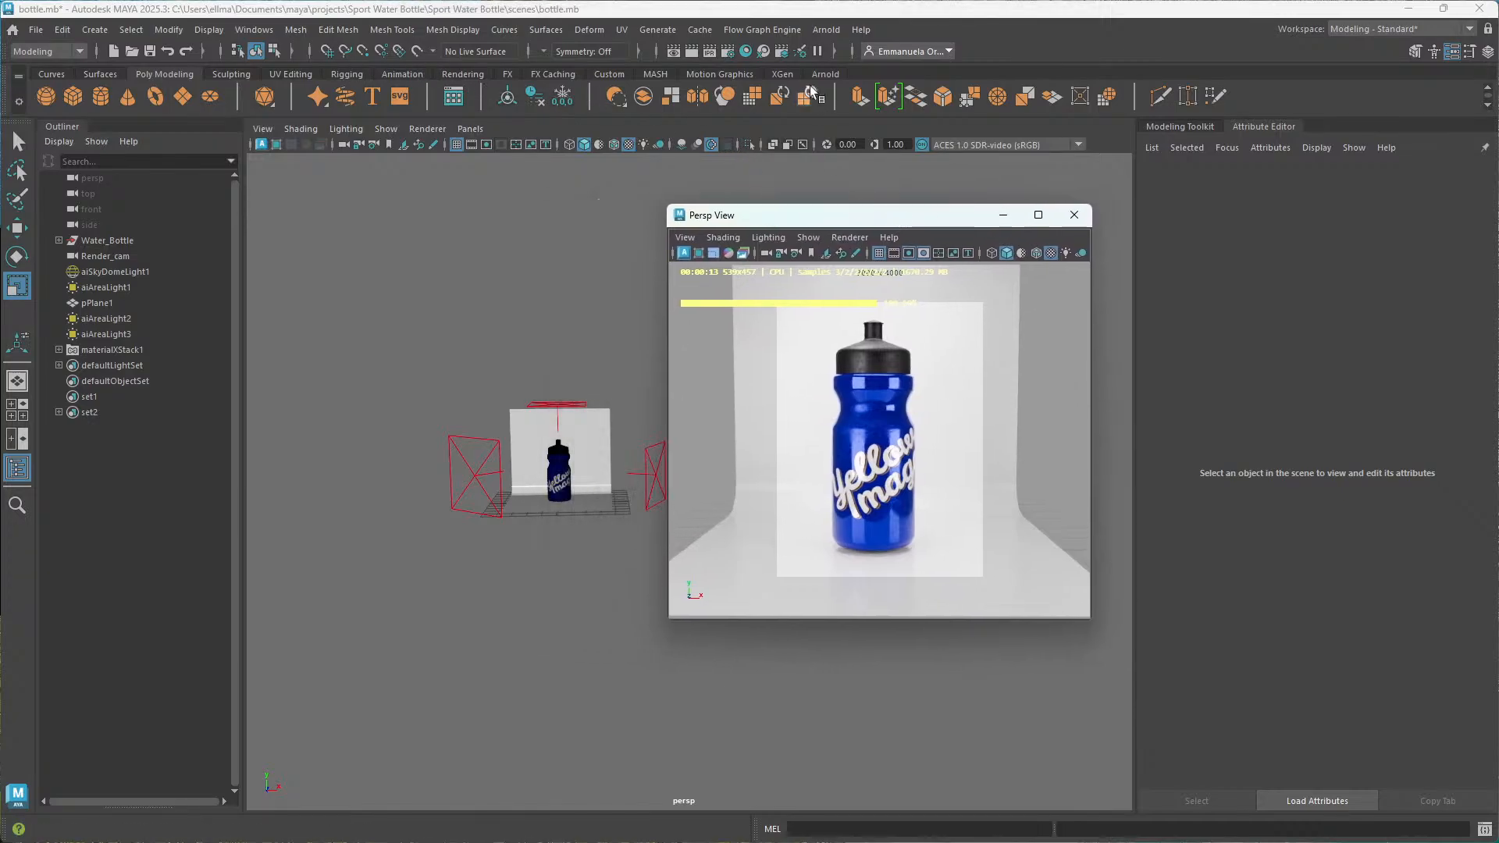
Set the render output to png with int16 format in the Render Settings, and review the renderable camera and image size.
left_click(729, 52)
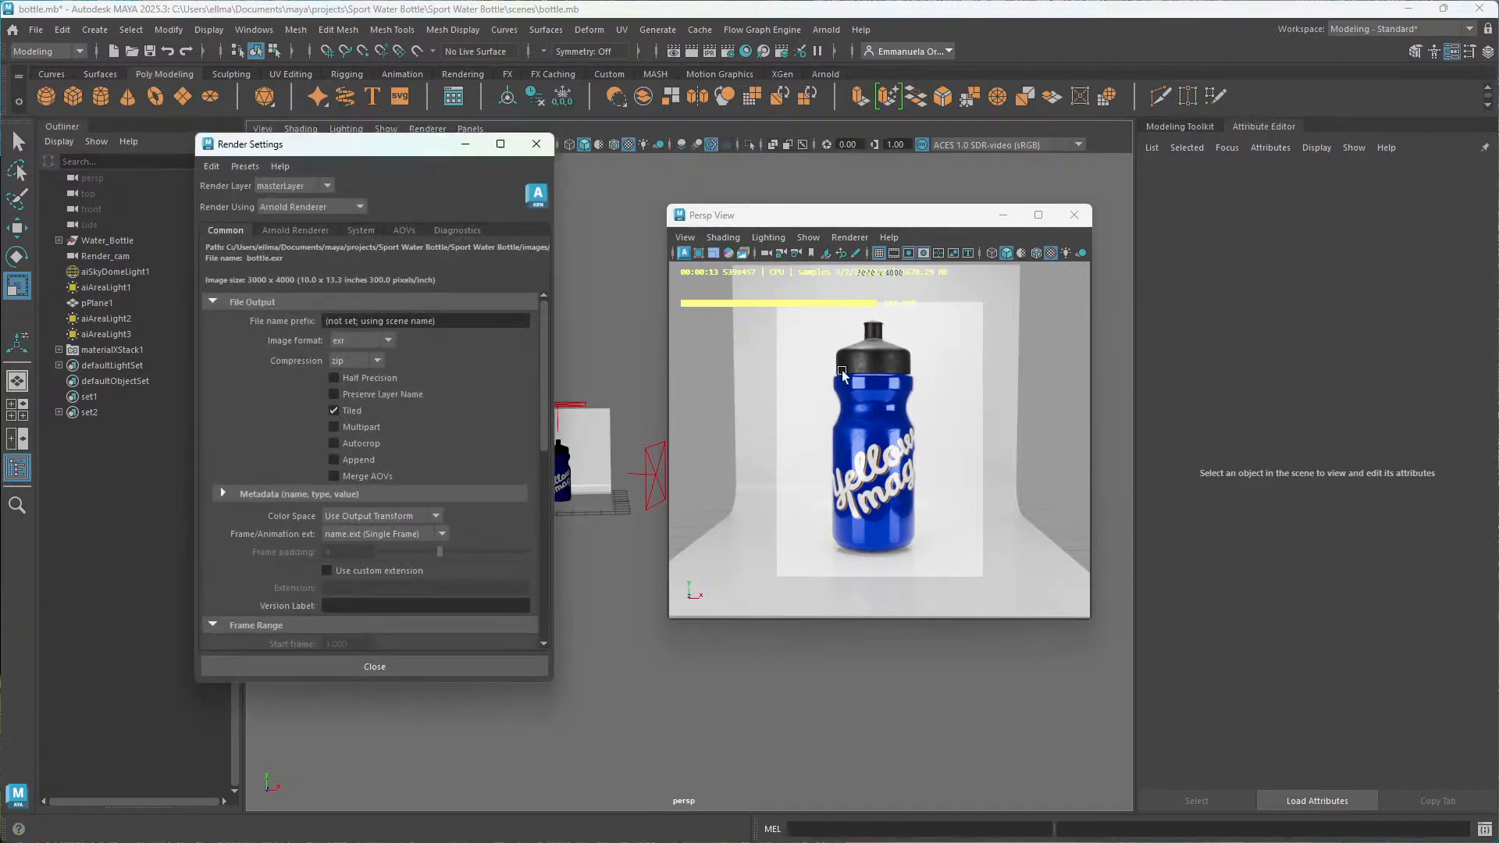
left_click_drag(321, 155, 603, 169)
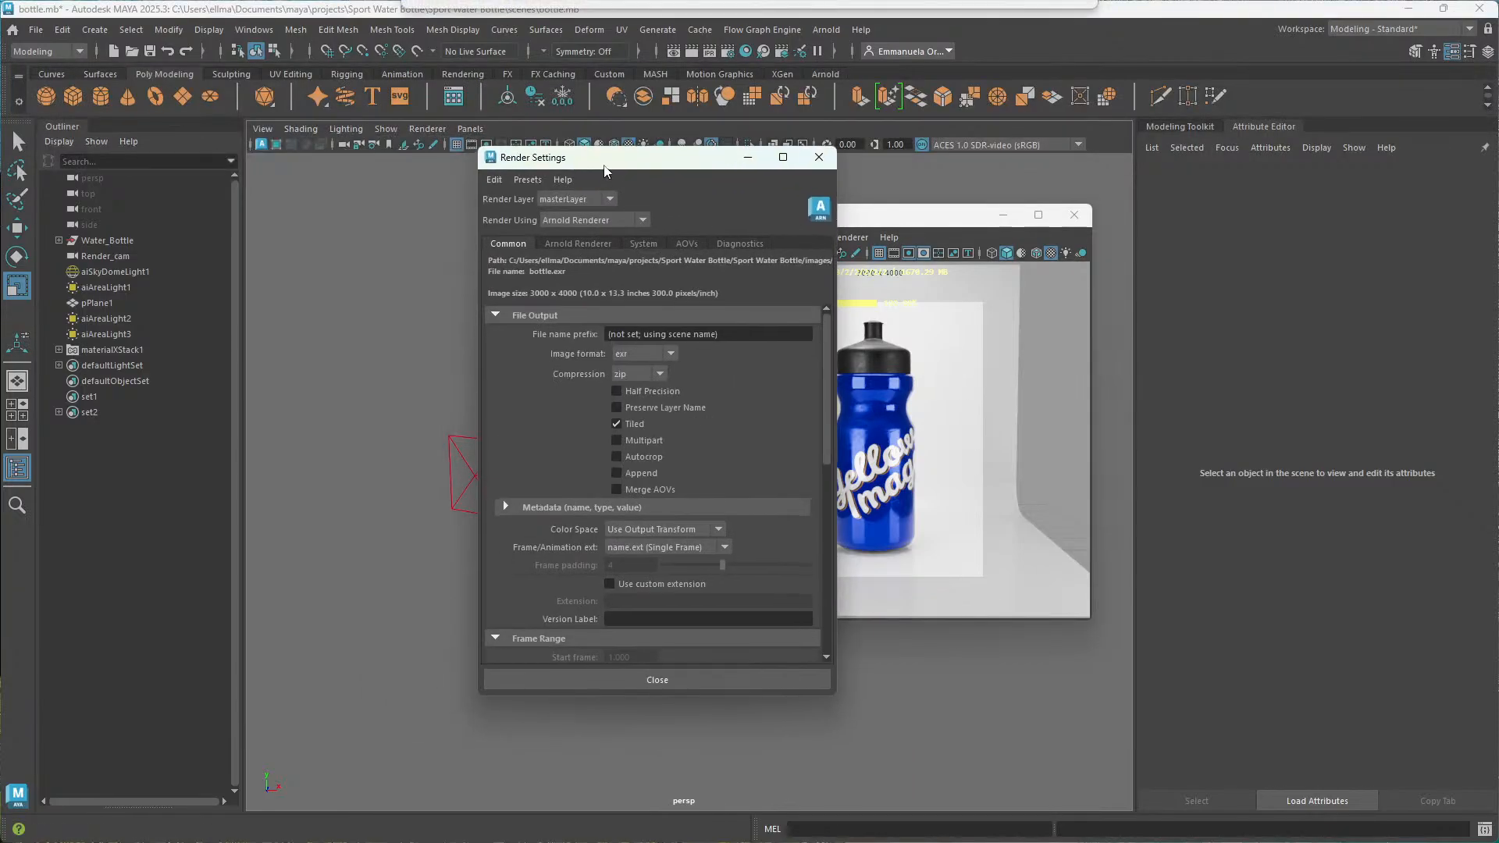
left_click(669, 353)
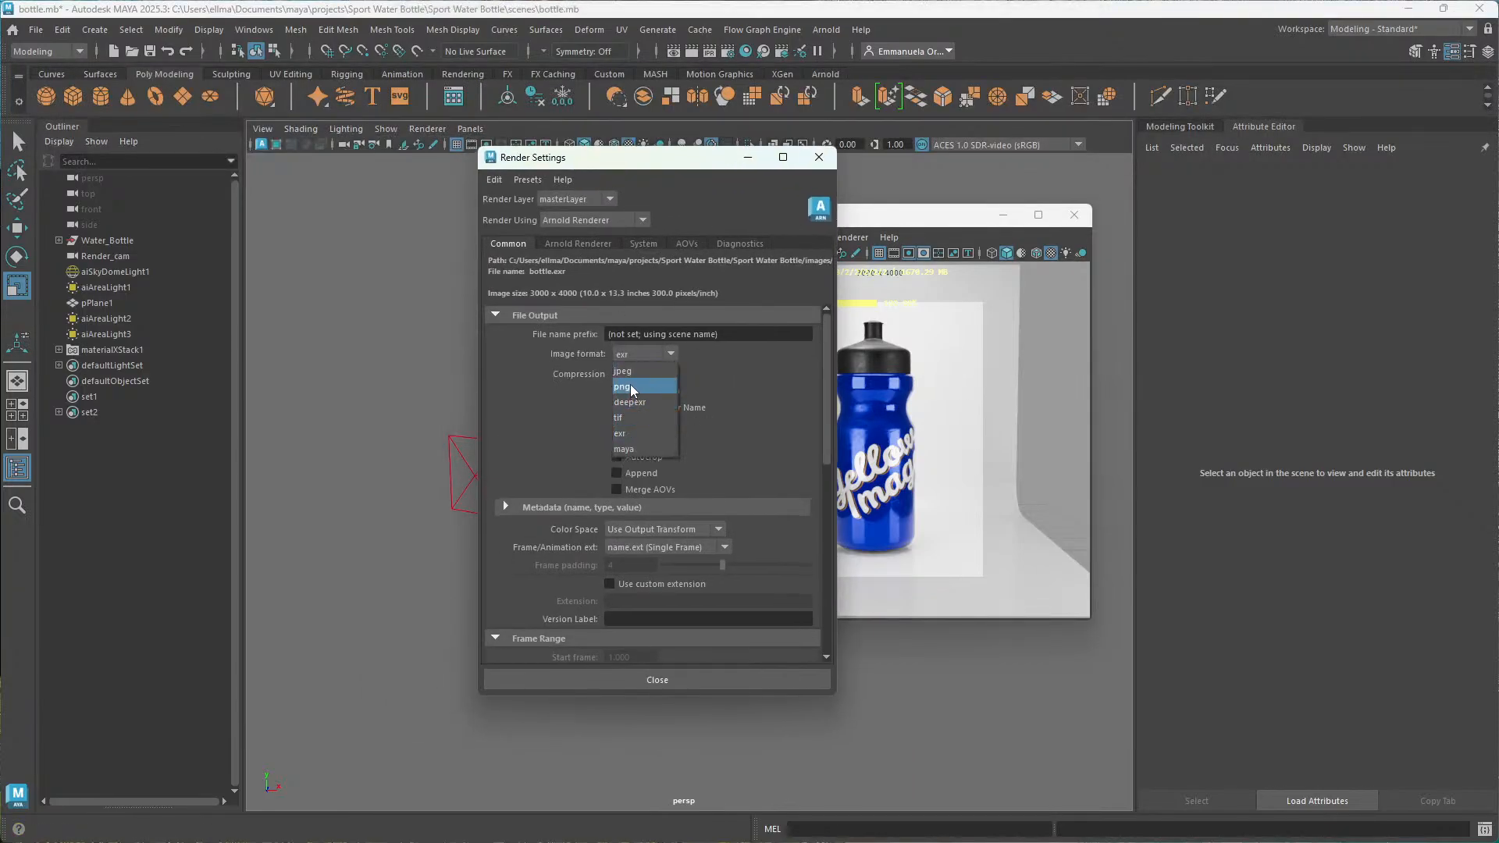
left_click(629, 386)
left_click(662, 374)
left_click(643, 406)
scroll(710, 403, "down", 2)
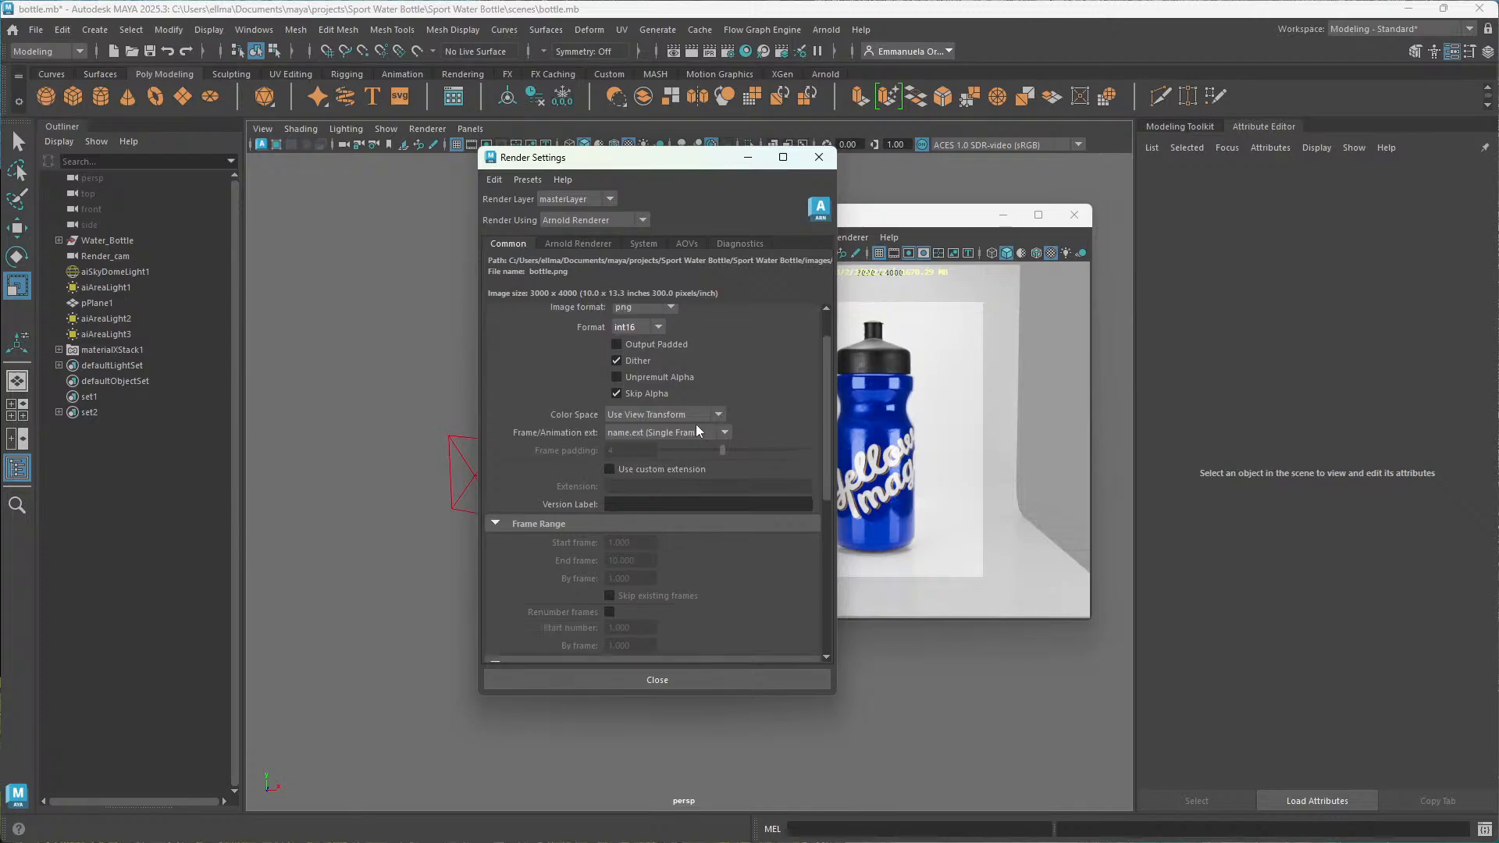
scroll(672, 410, "down", 6)
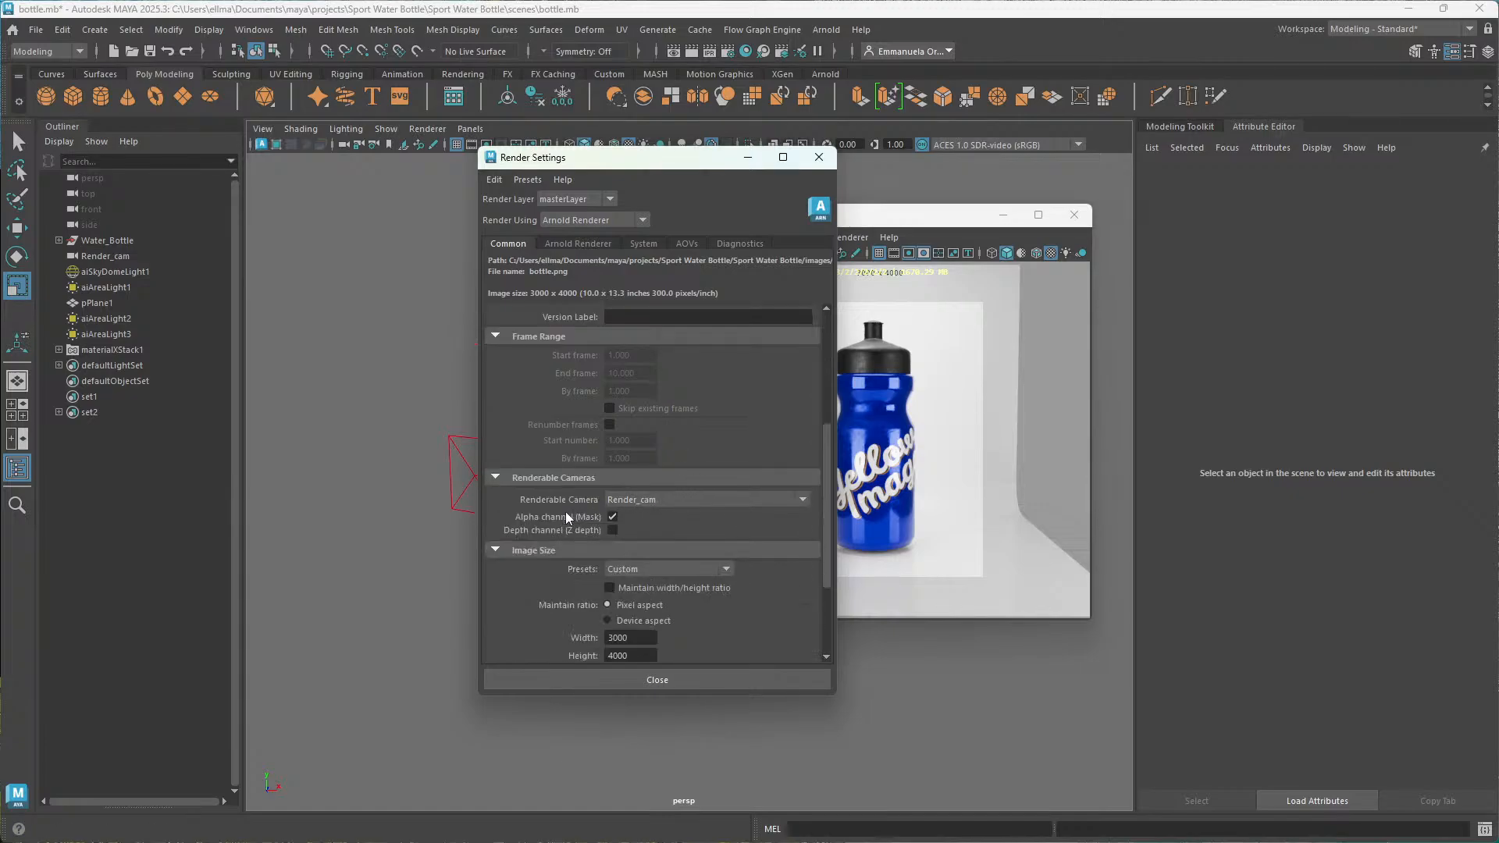
scroll(557, 517, "down", 3)
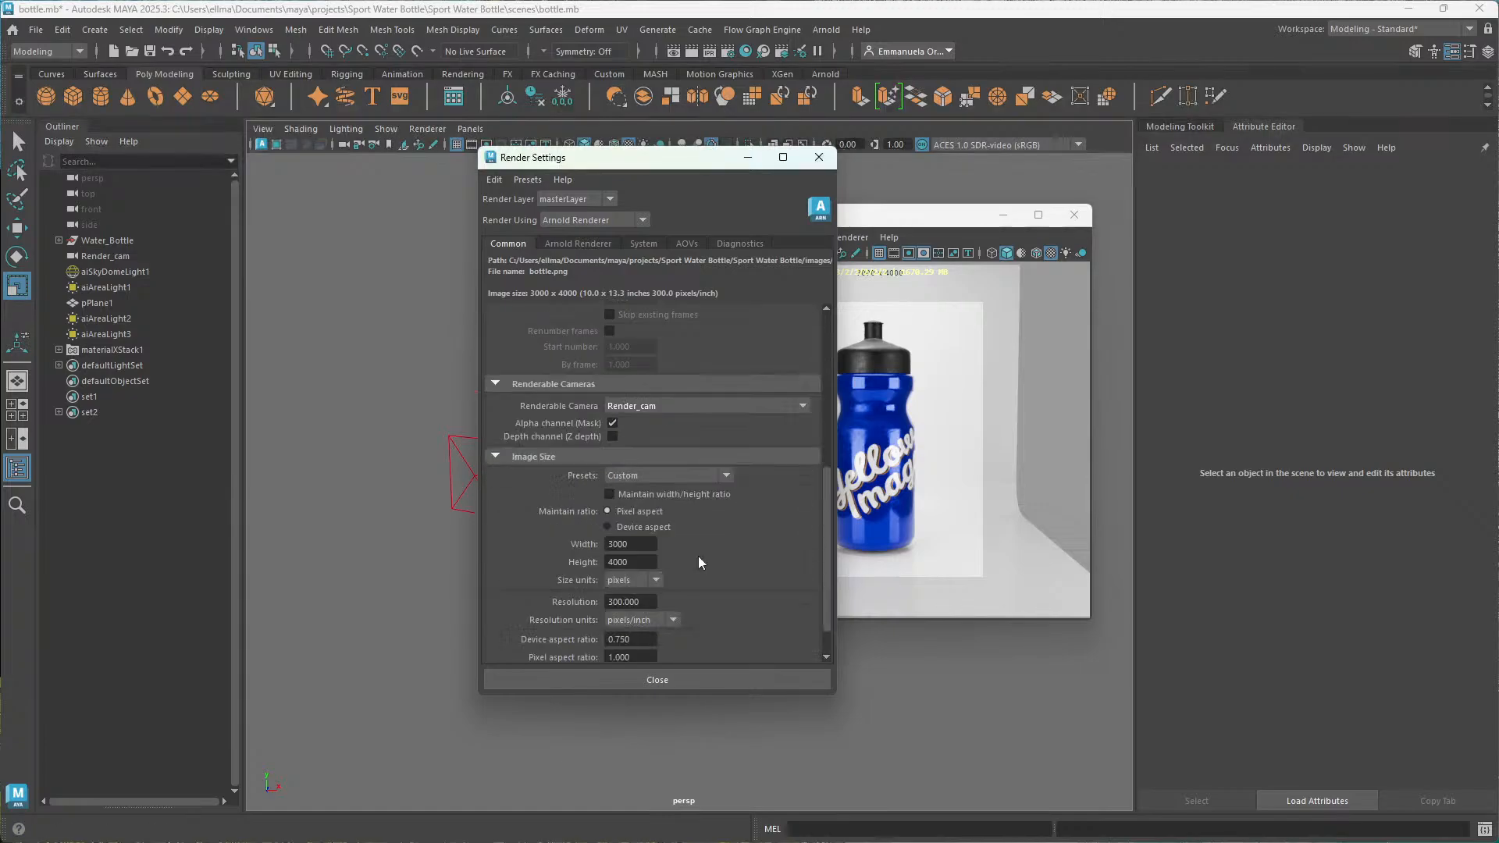
scroll(612, 552, "down", 2)
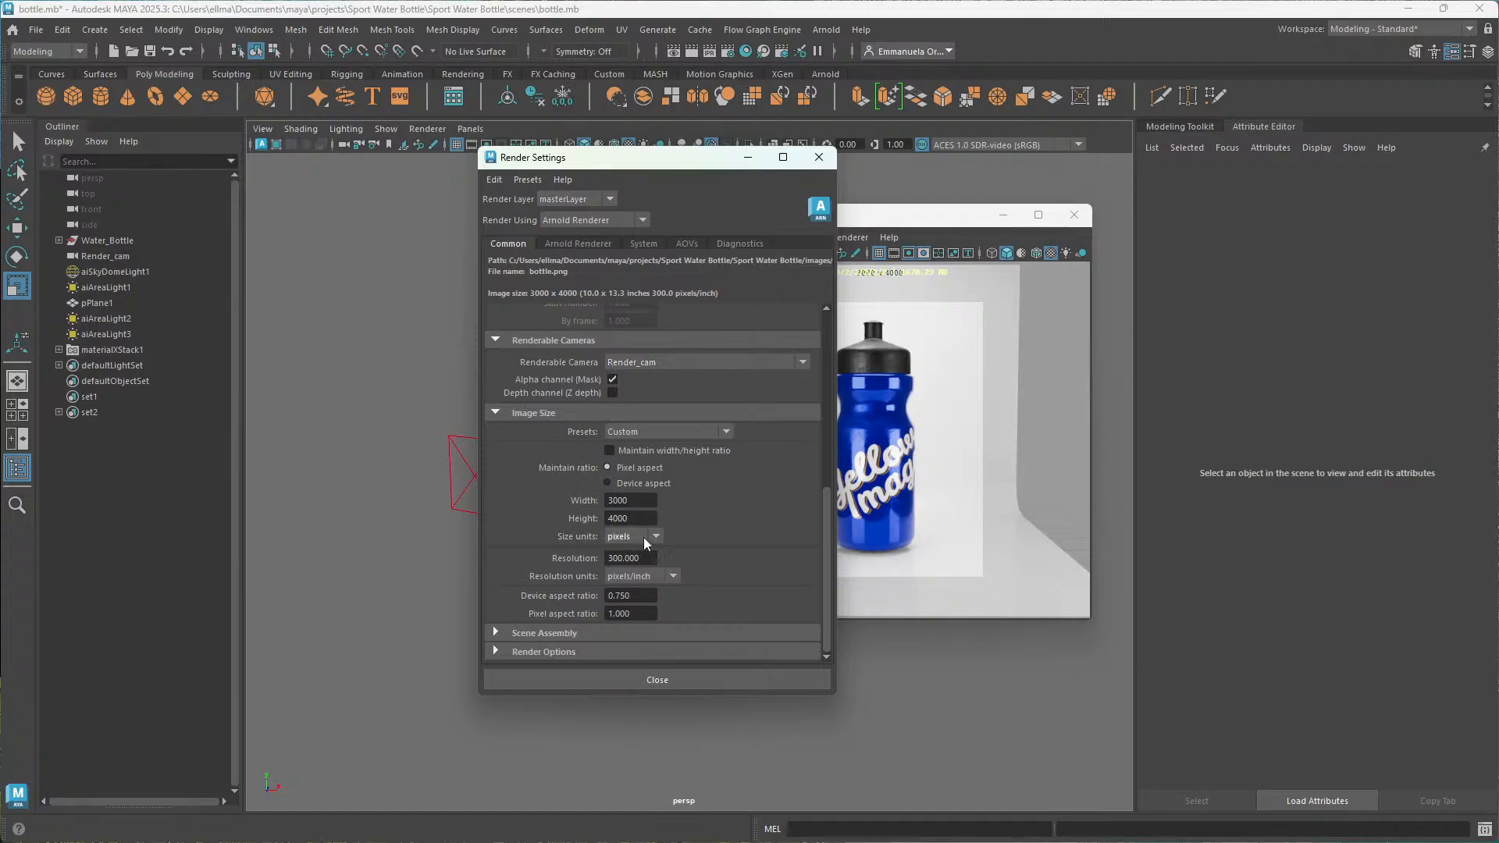
scroll(722, 518, "up", 8)
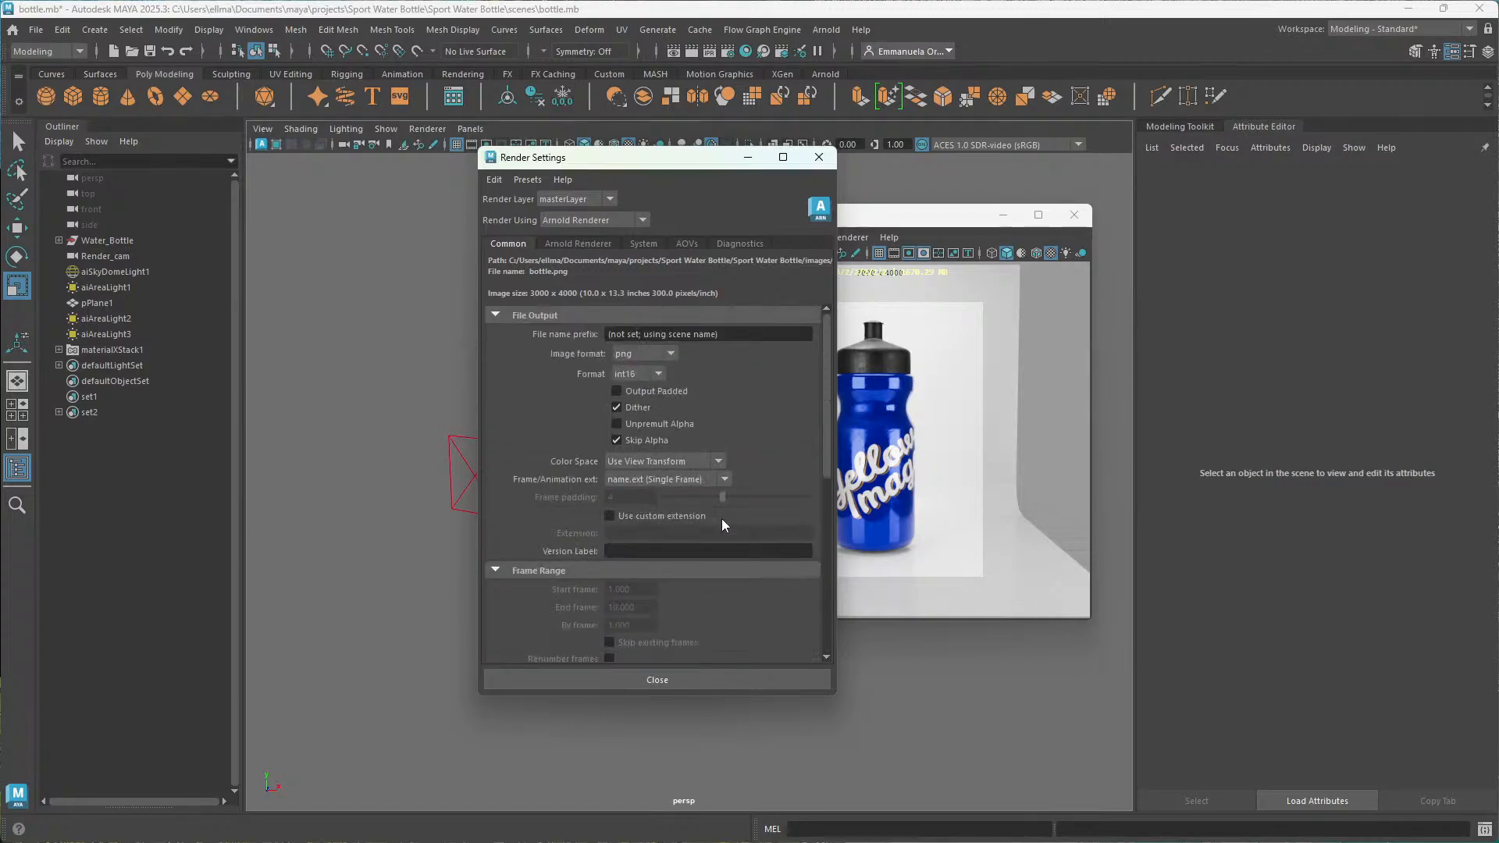
Enable Progressive Render in the Arnold sampling settings and check the render device options, keeping CPU.
left_click(579, 242)
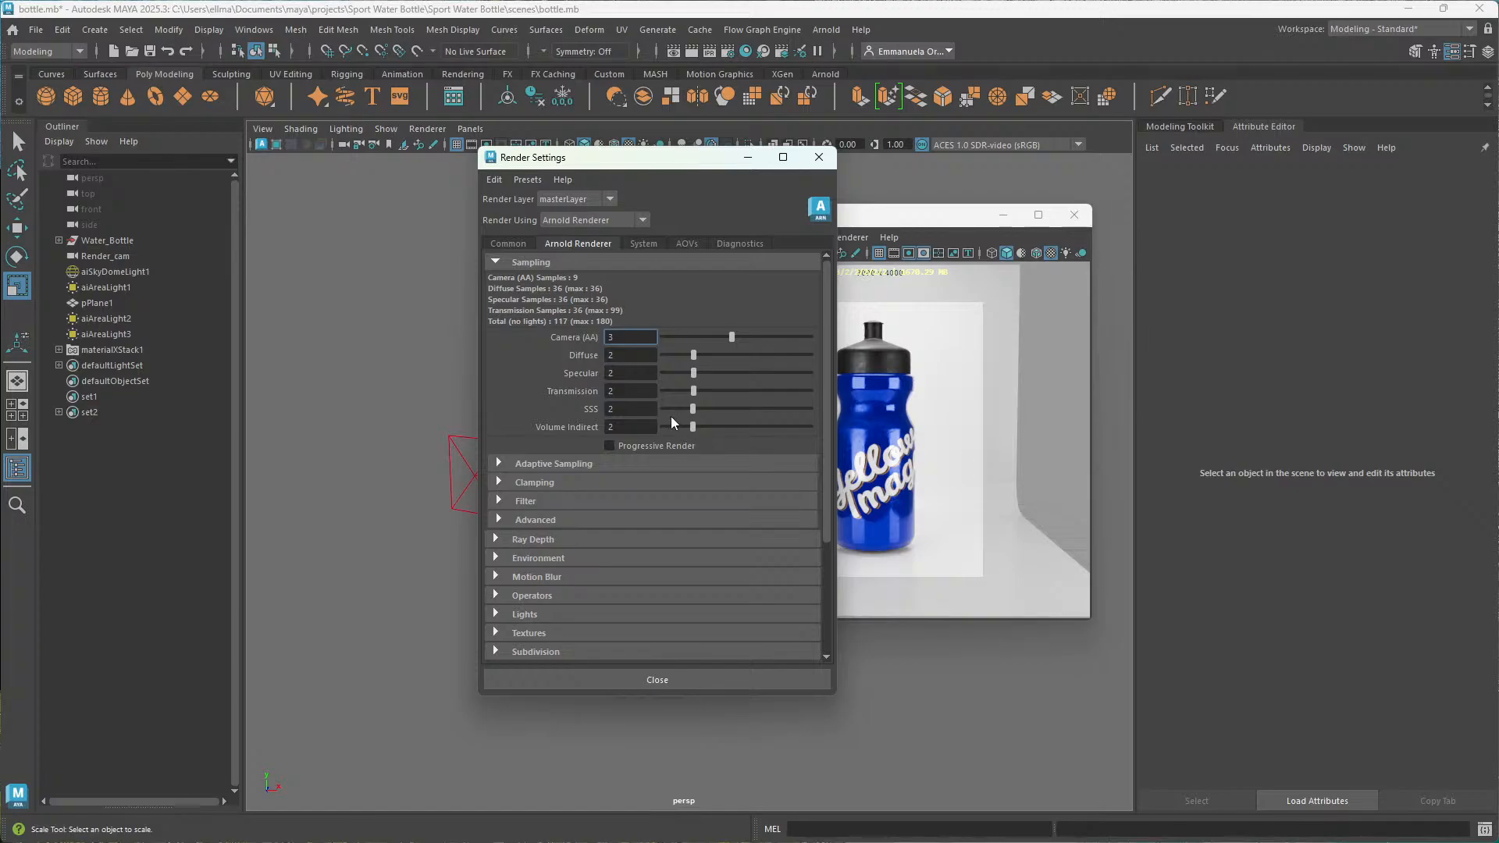
left_click(605, 444)
left_click(643, 244)
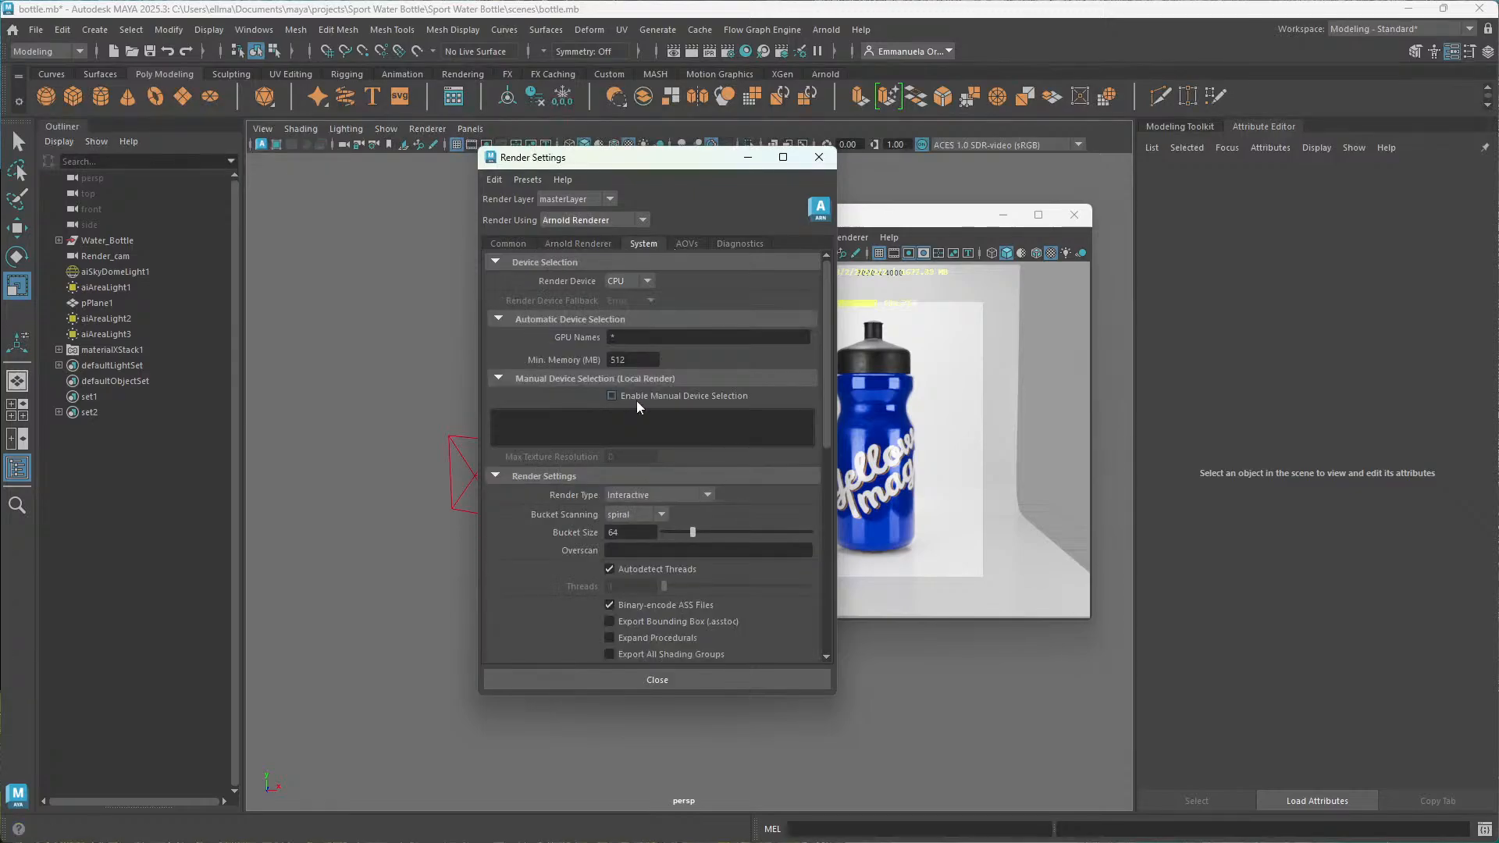
left_click(647, 282)
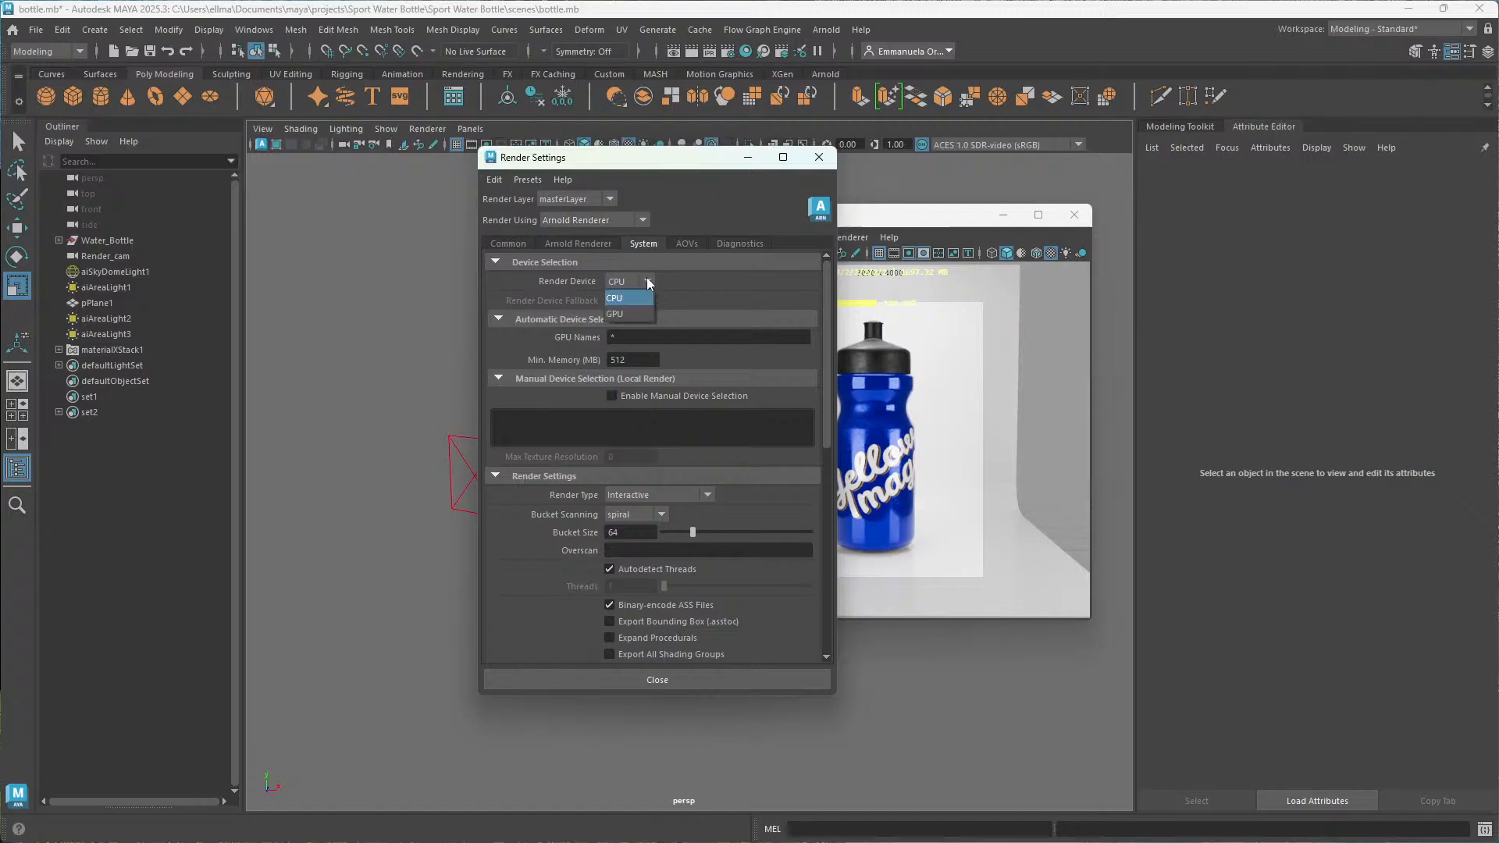
left_click(586, 247)
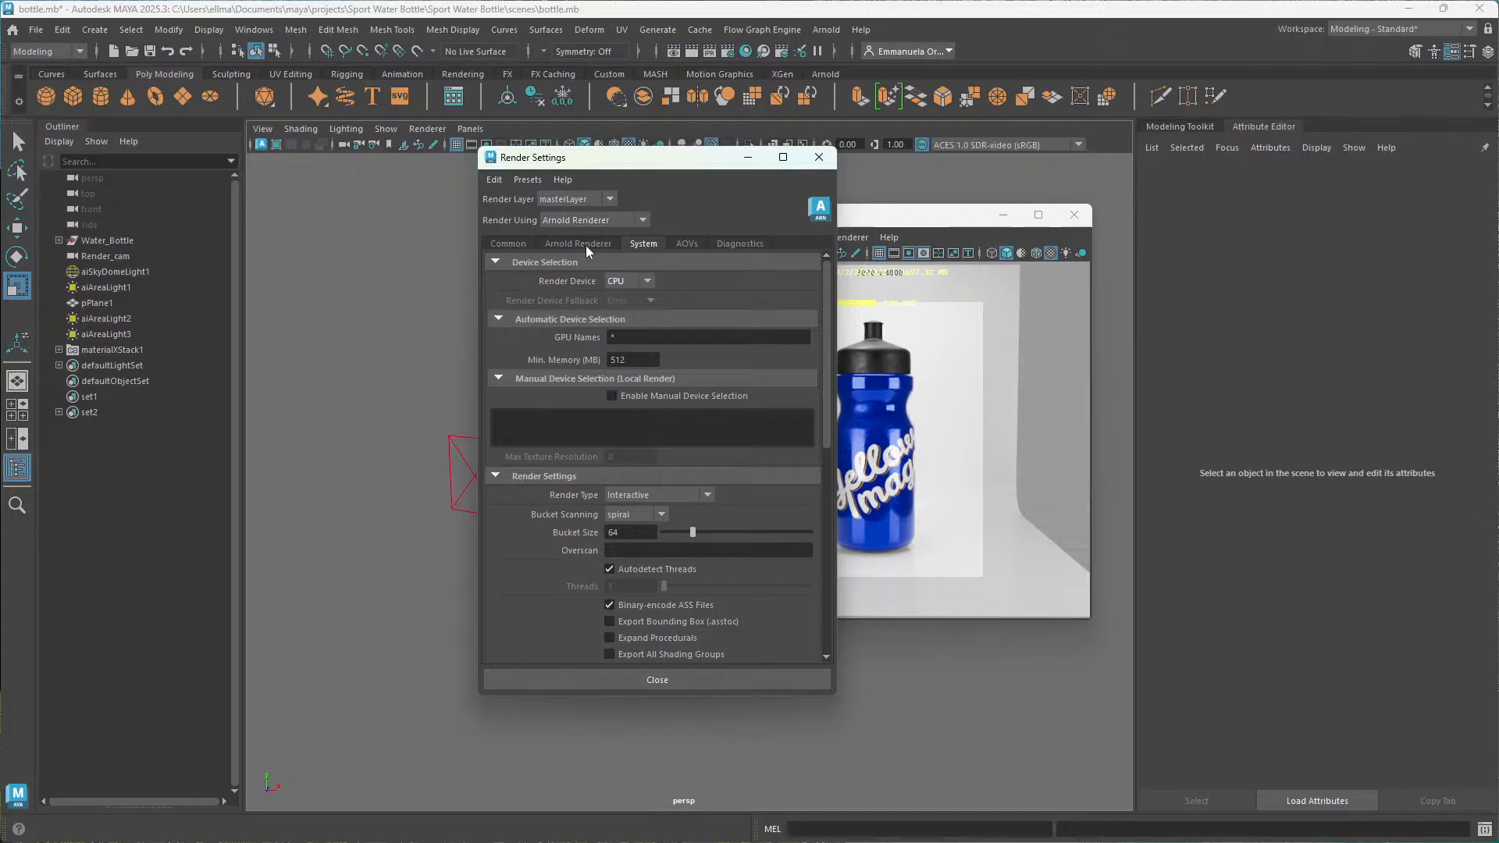
left_click(585, 245)
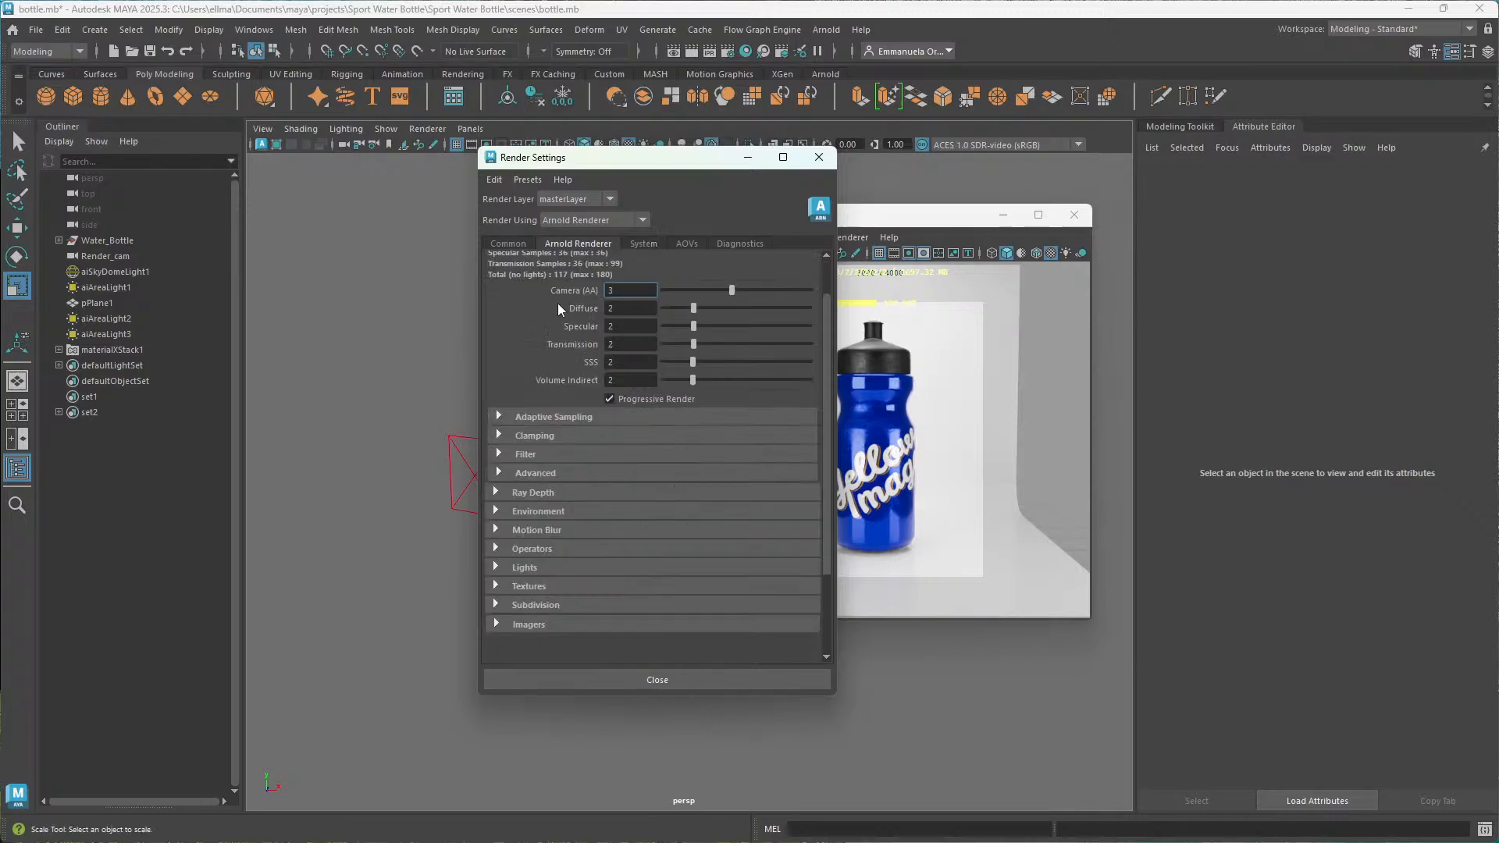
scroll(635, 402, "up", 2)
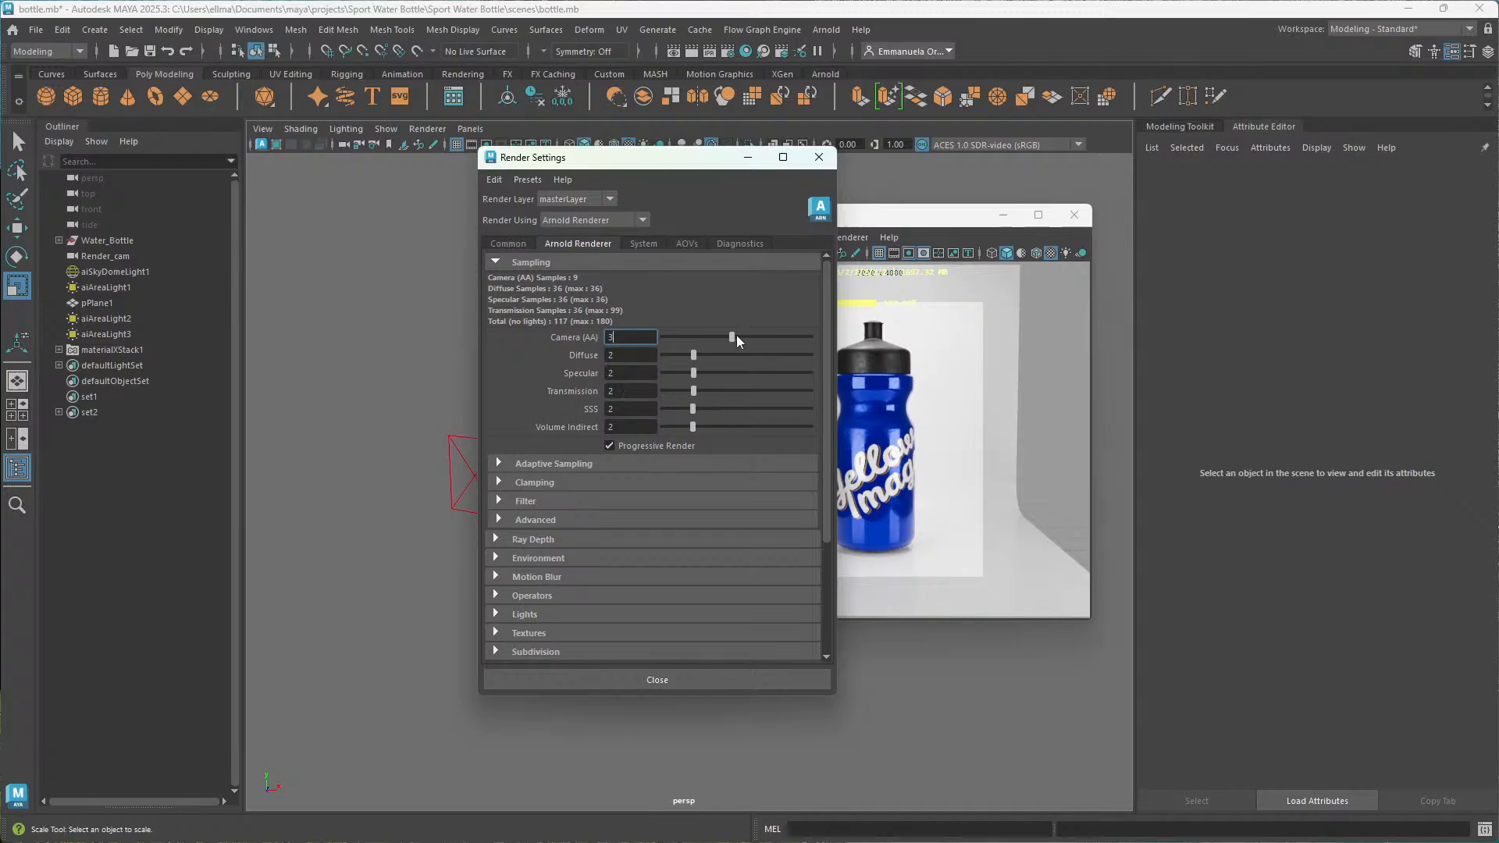
Raise the Camera (AA) samples to 5 and the Diffuse, Specular, Transmission, SSS and Volume Indirect samples to 4.
left_click_drag(737, 335, 757, 335)
left_click_drag(690, 356, 722, 356)
left_click_drag(693, 372, 723, 391)
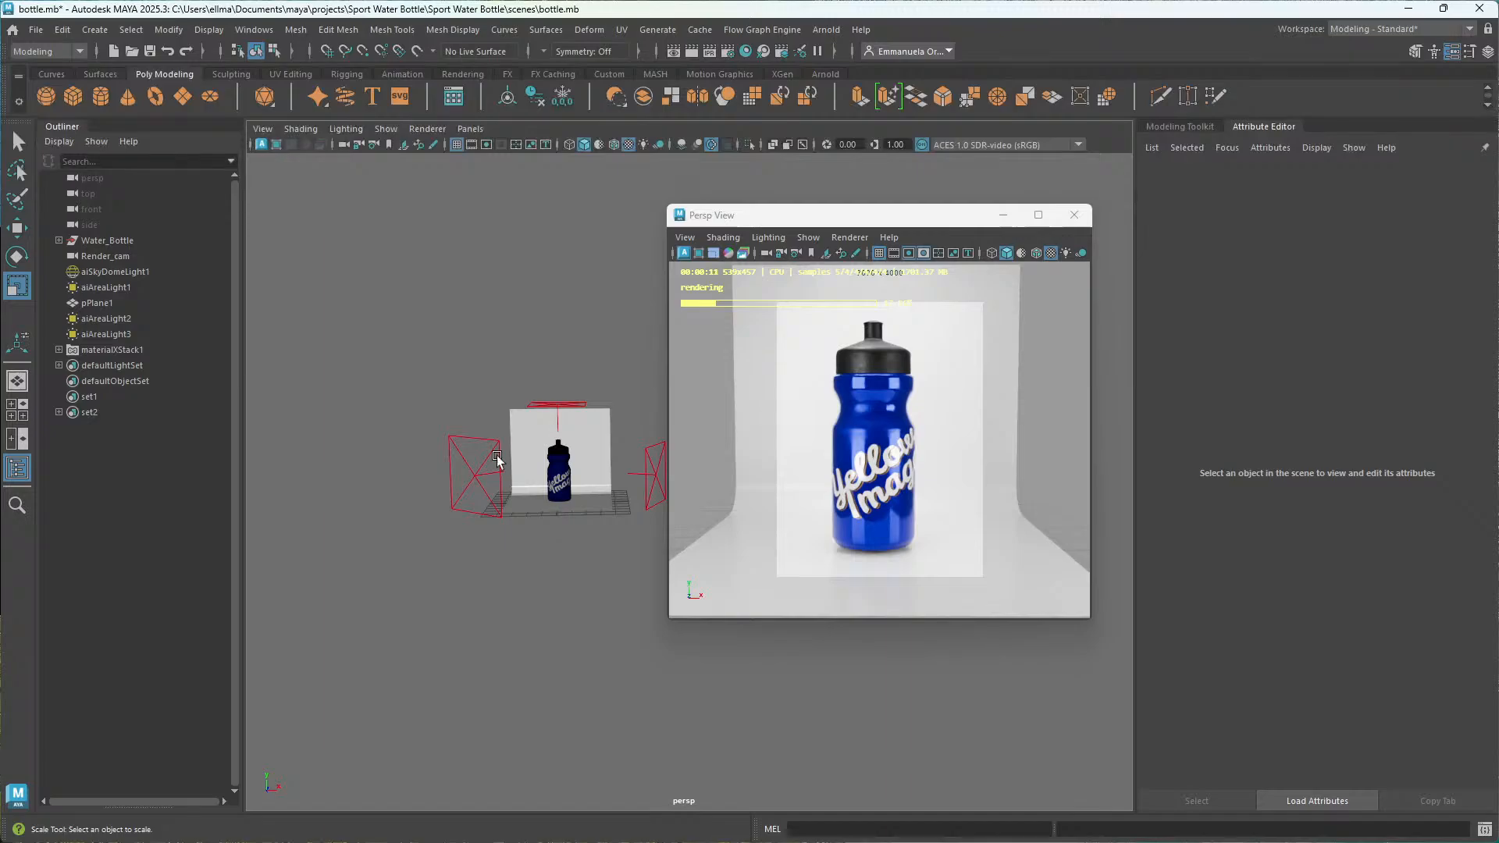
Shrink and reposition the Arnold RenderView window so it fits on screen, and centre the rendered bottle in it.
scroll(484, 445, "up", 3)
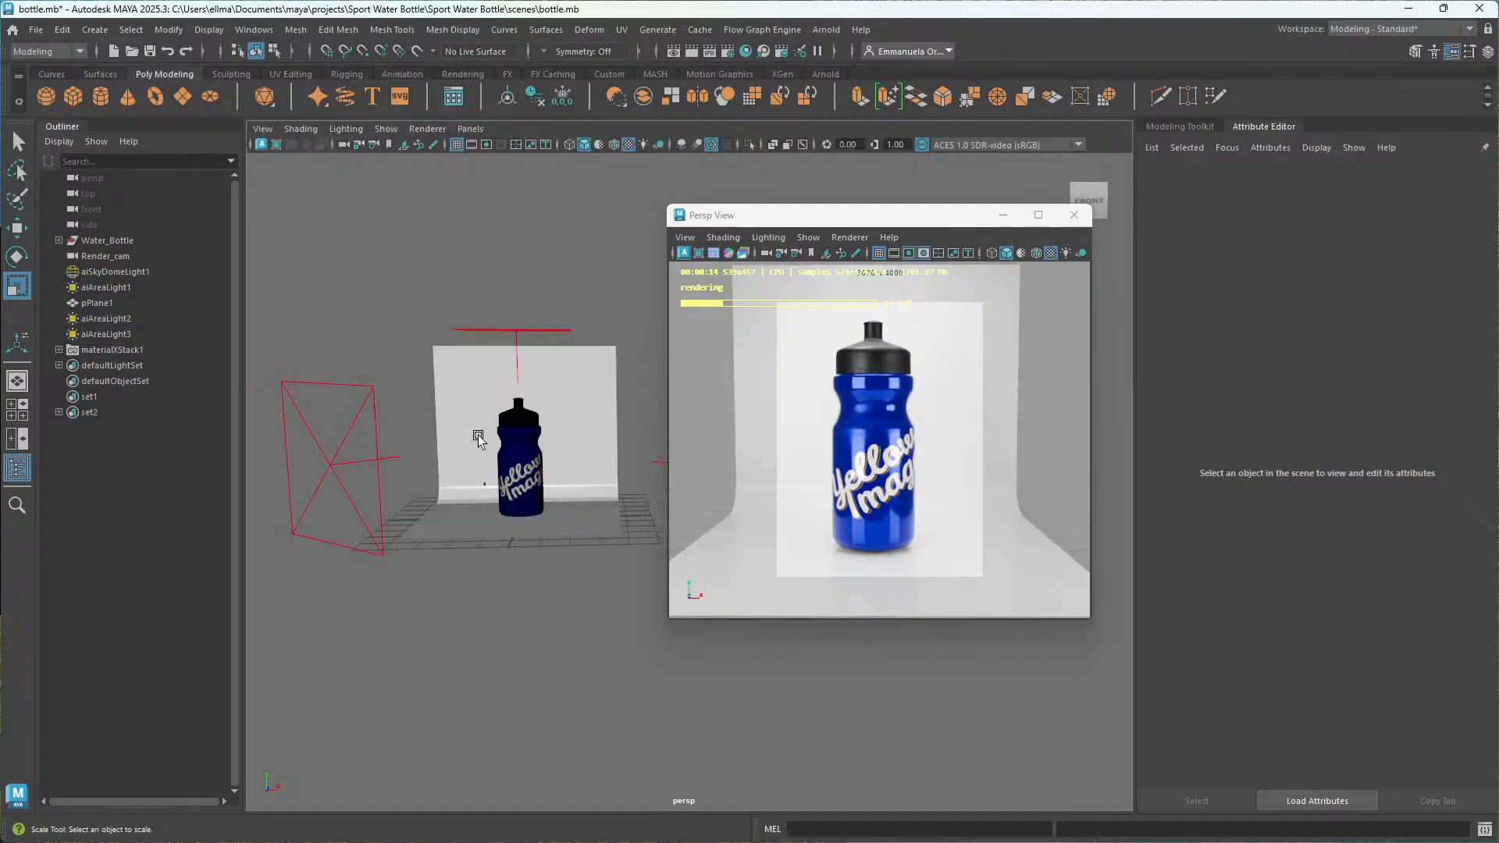
scroll(560, 378, "up", 2)
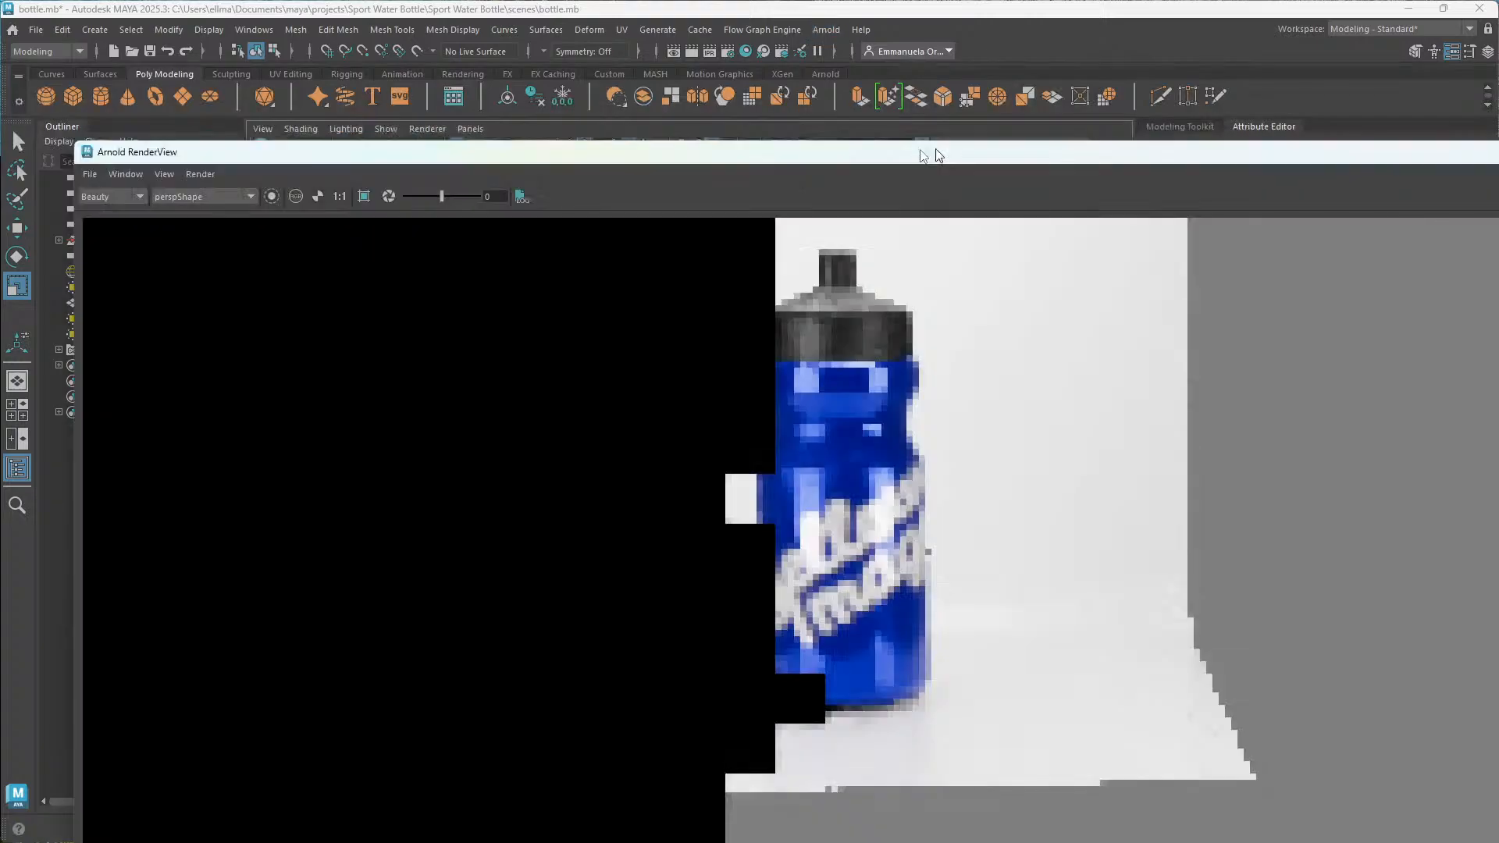
left_click_drag(936, 155, 829, 224)
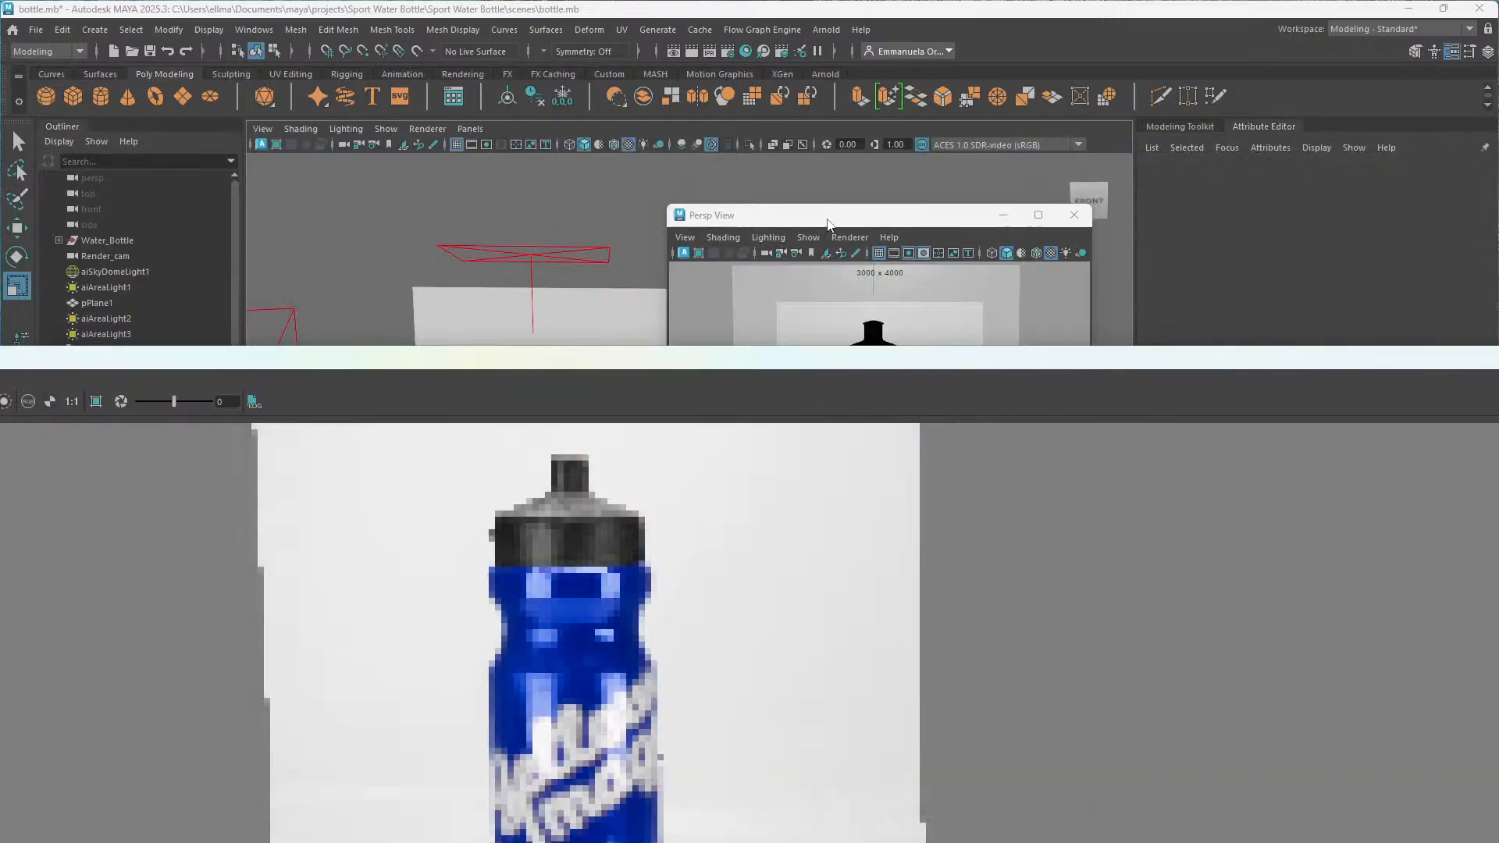
left_click_drag(828, 224, 871, 175)
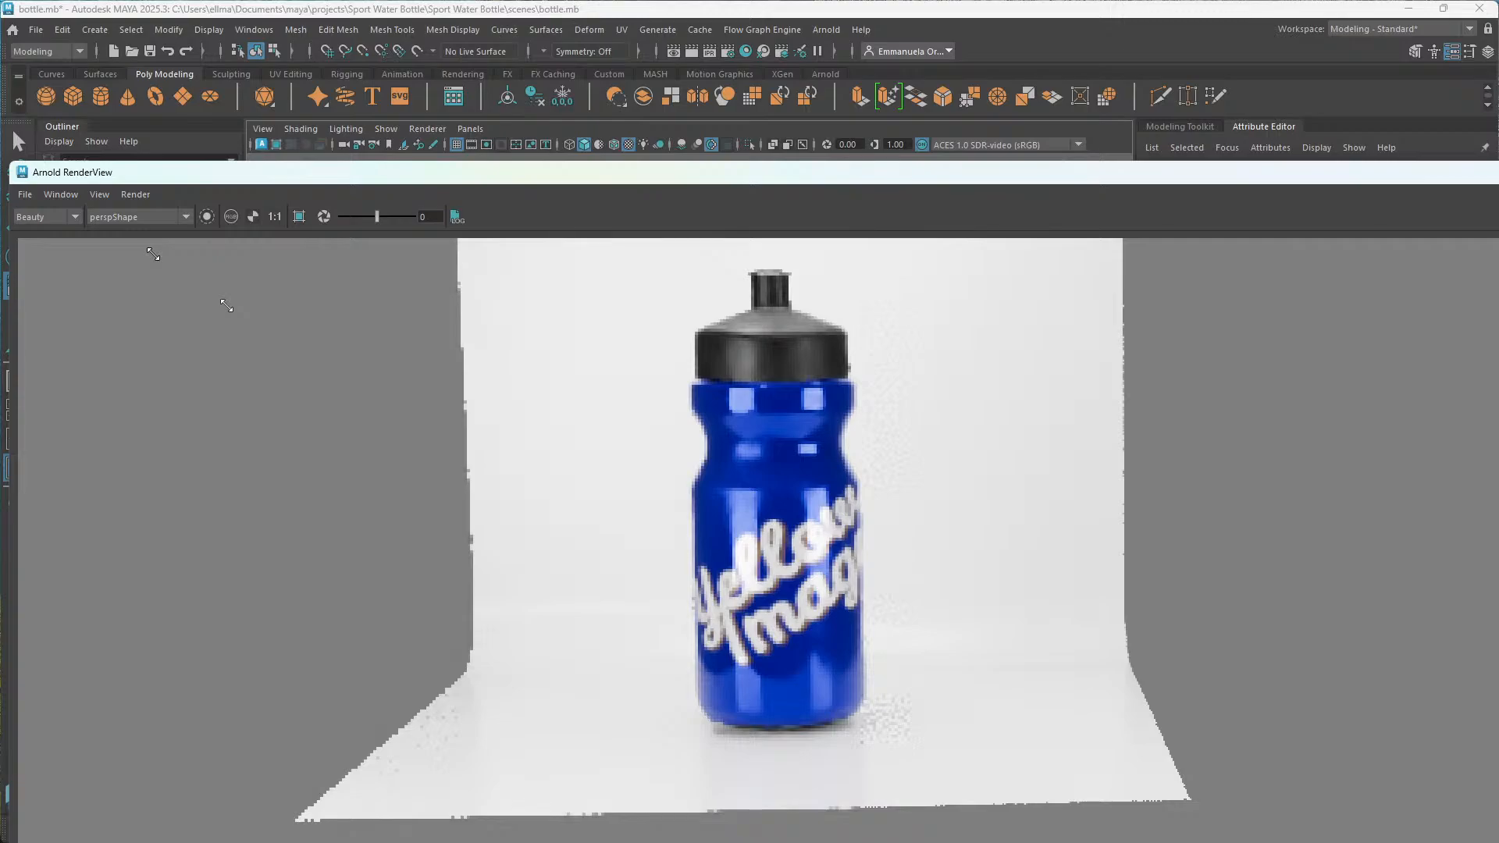
left_click_drag(226, 306, 785, 560)
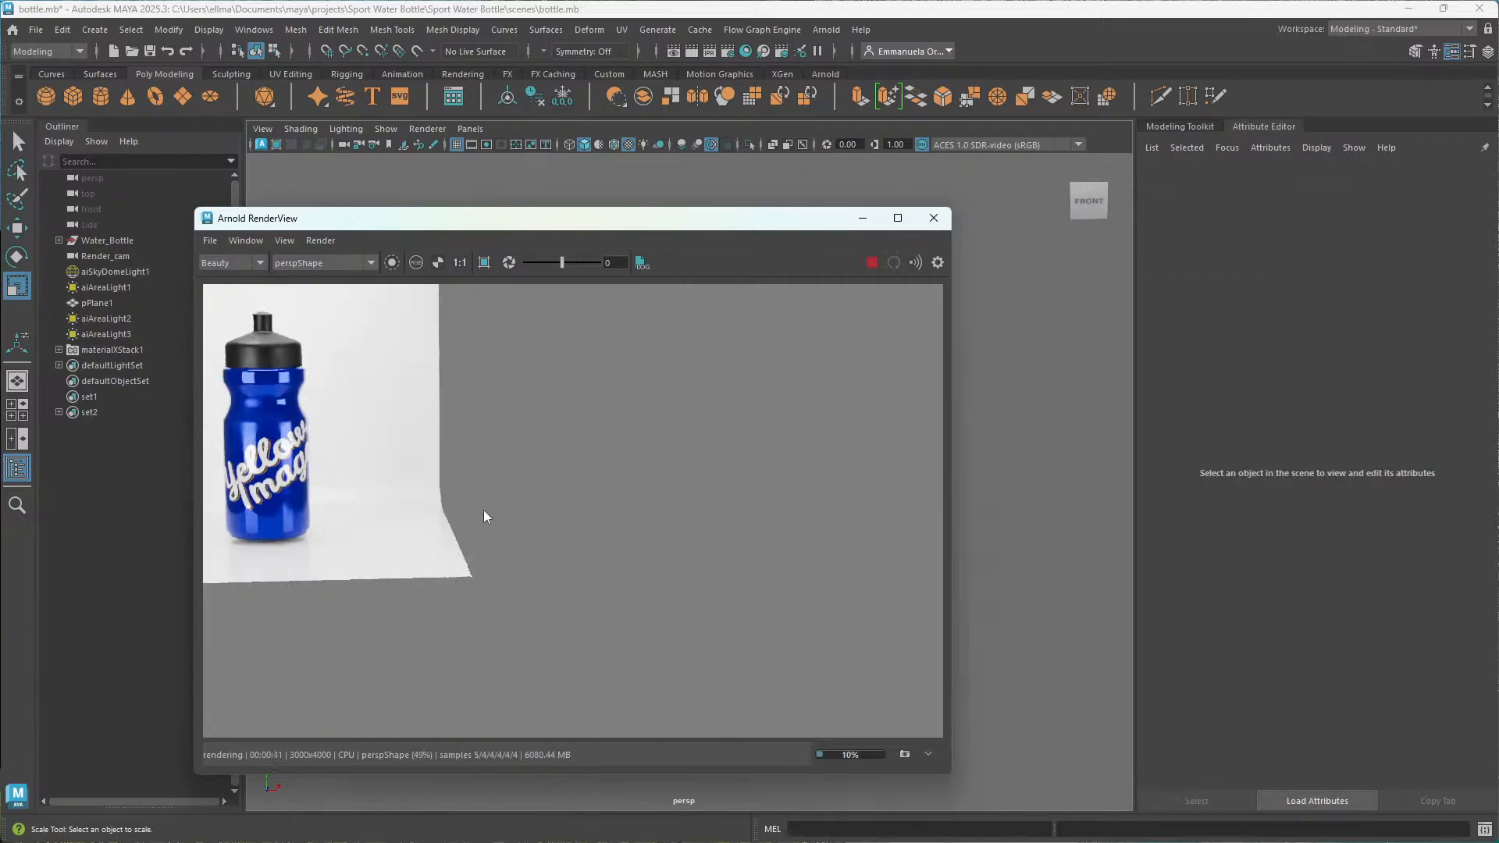
middle_click_drag(484, 516, 729, 545)
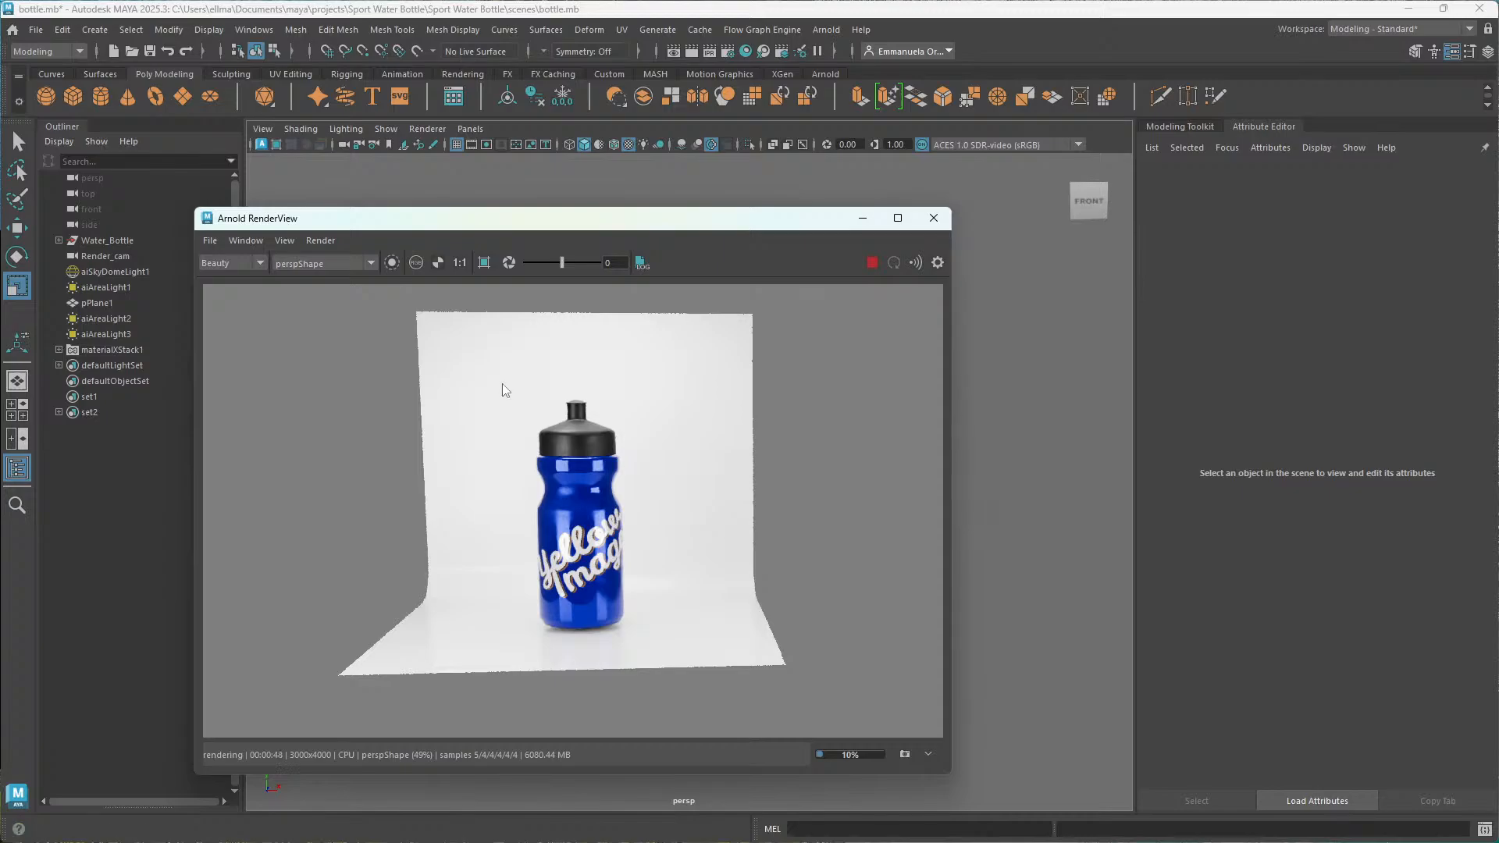
Switch the Arnold RenderView camera to Render_camShape, stop the running render and close the window.
left_click(341, 264)
left_click(341, 280)
left_click(872, 263)
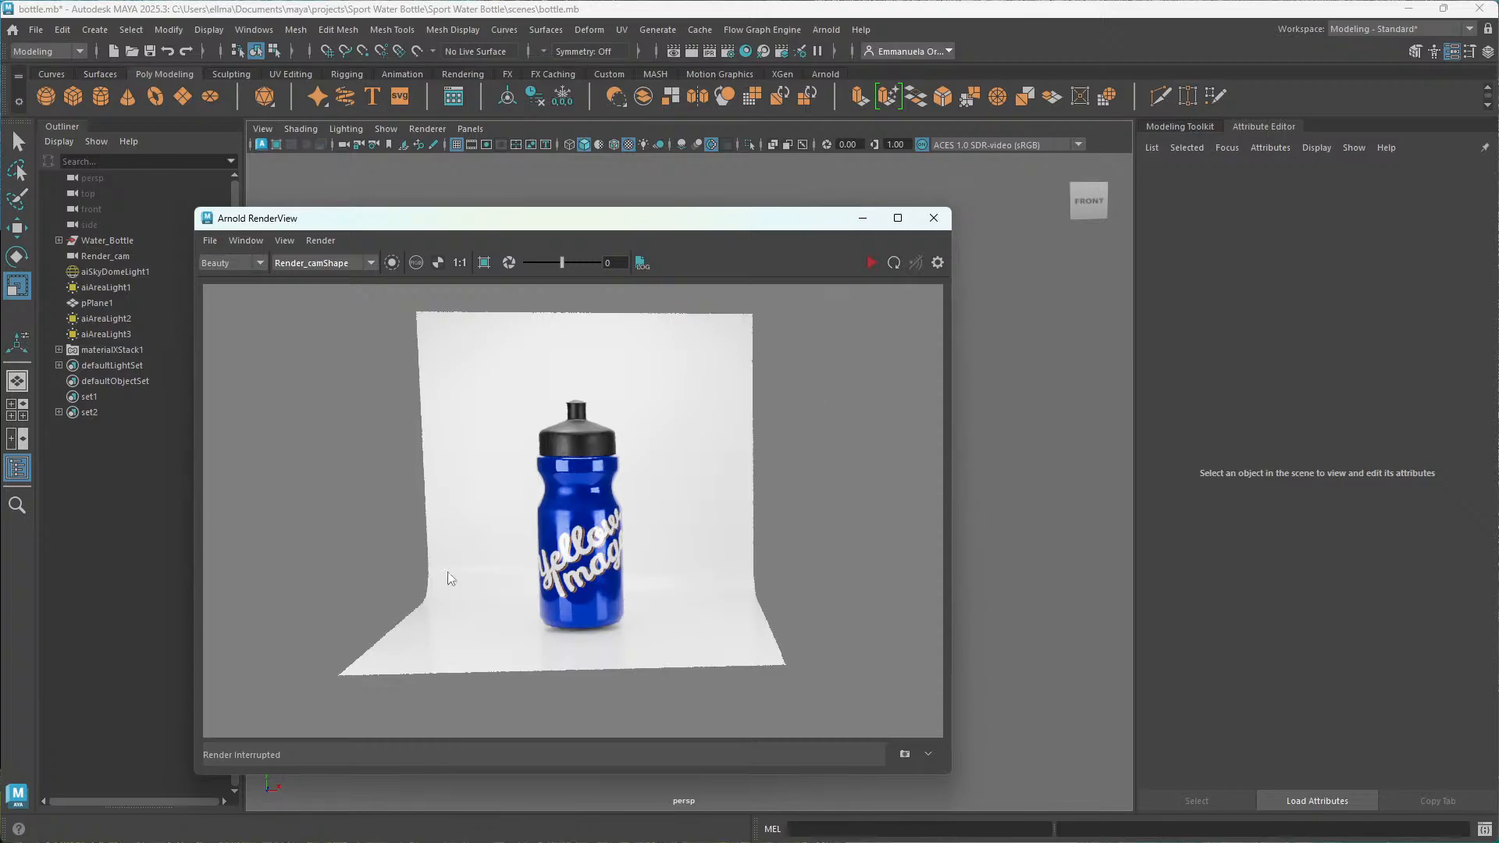
left_click(933, 218)
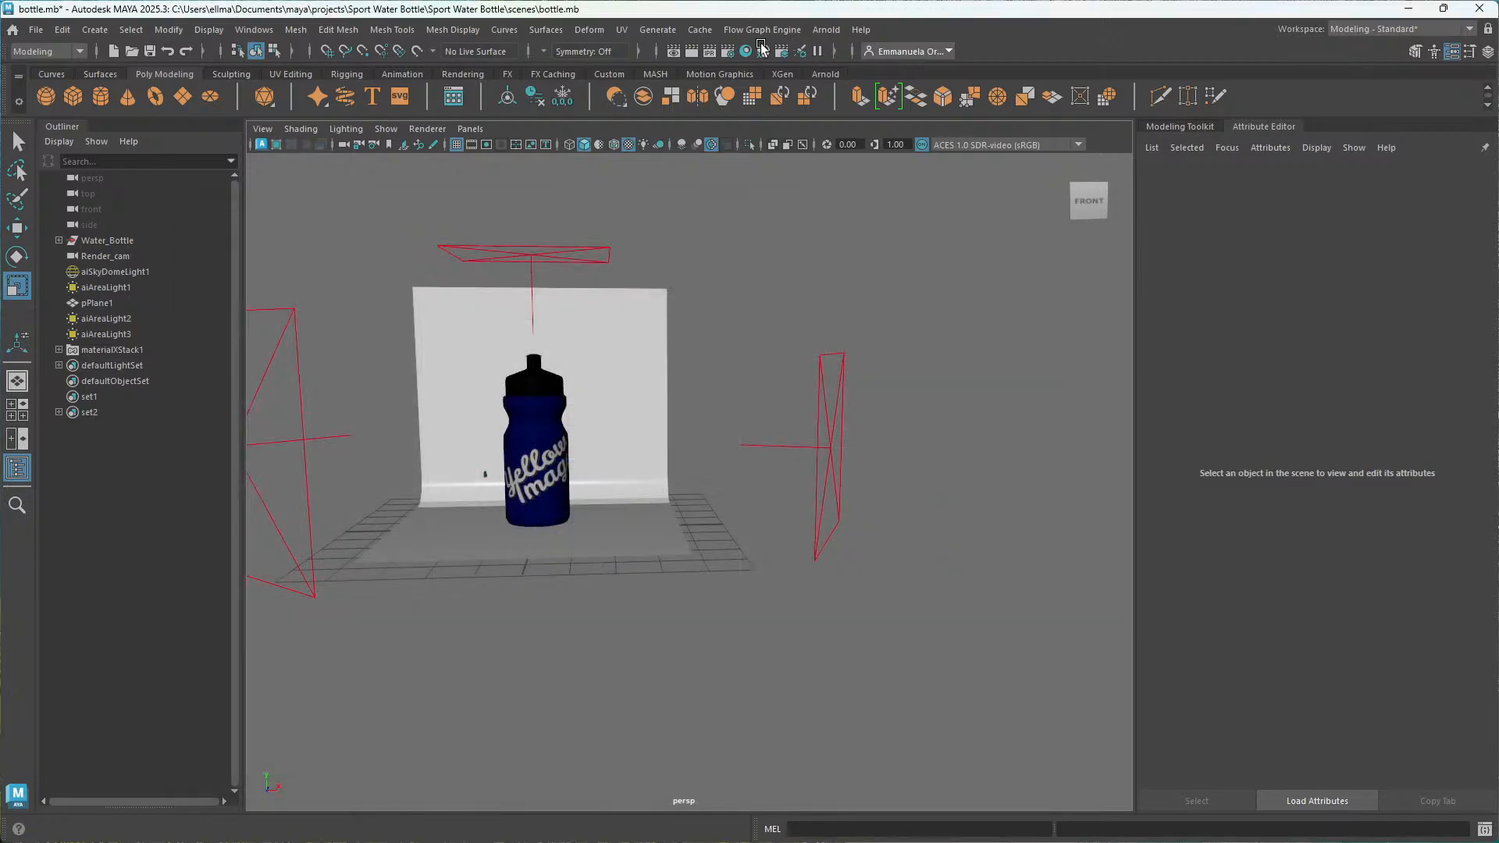
Reopen the Arnold RenderView and render the scene from Render_camShape.
left_click(839, 31)
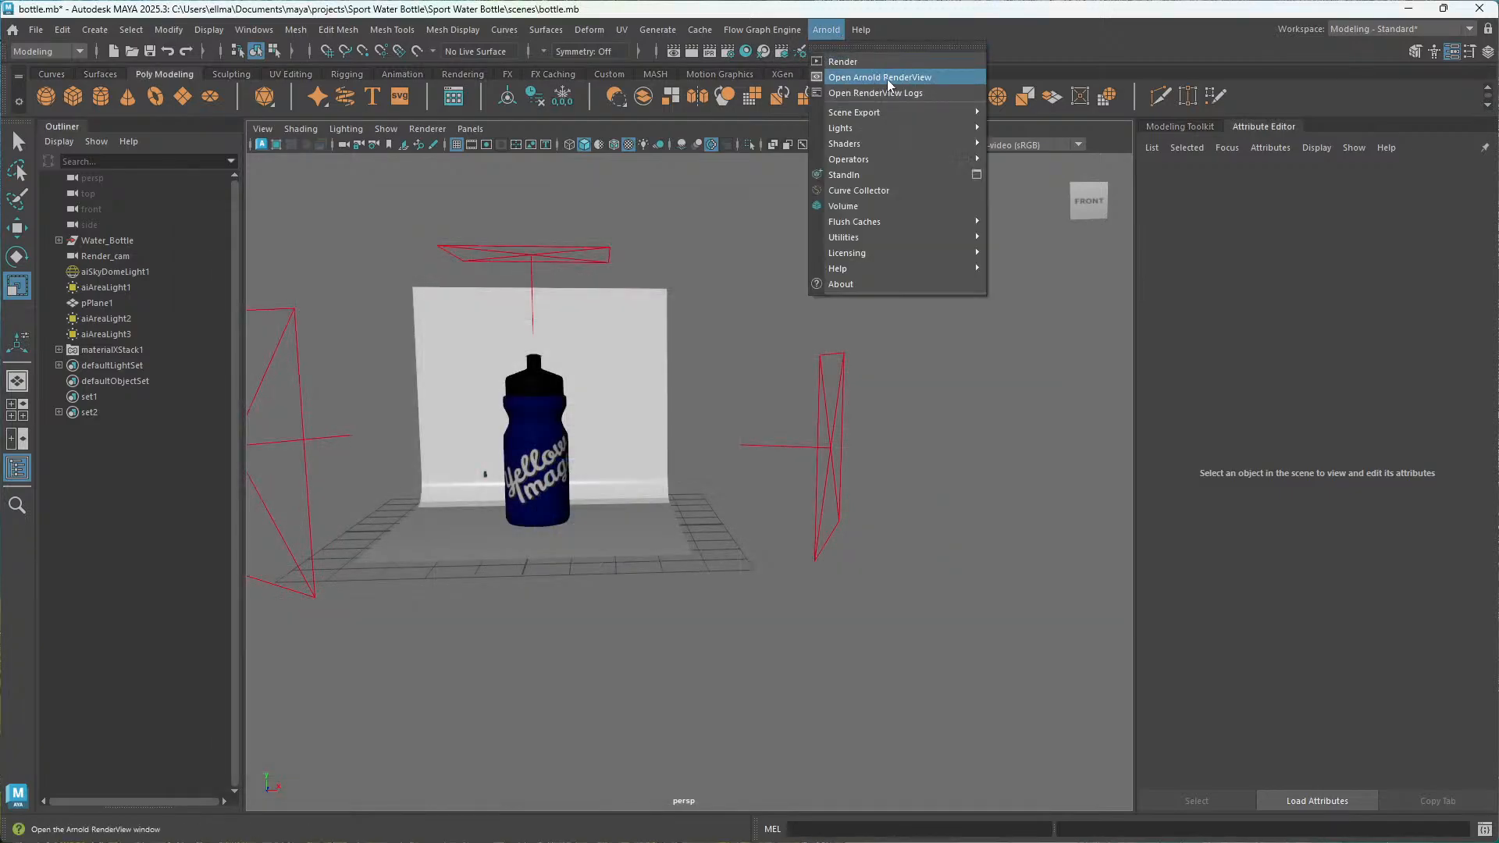
left_click(887, 78)
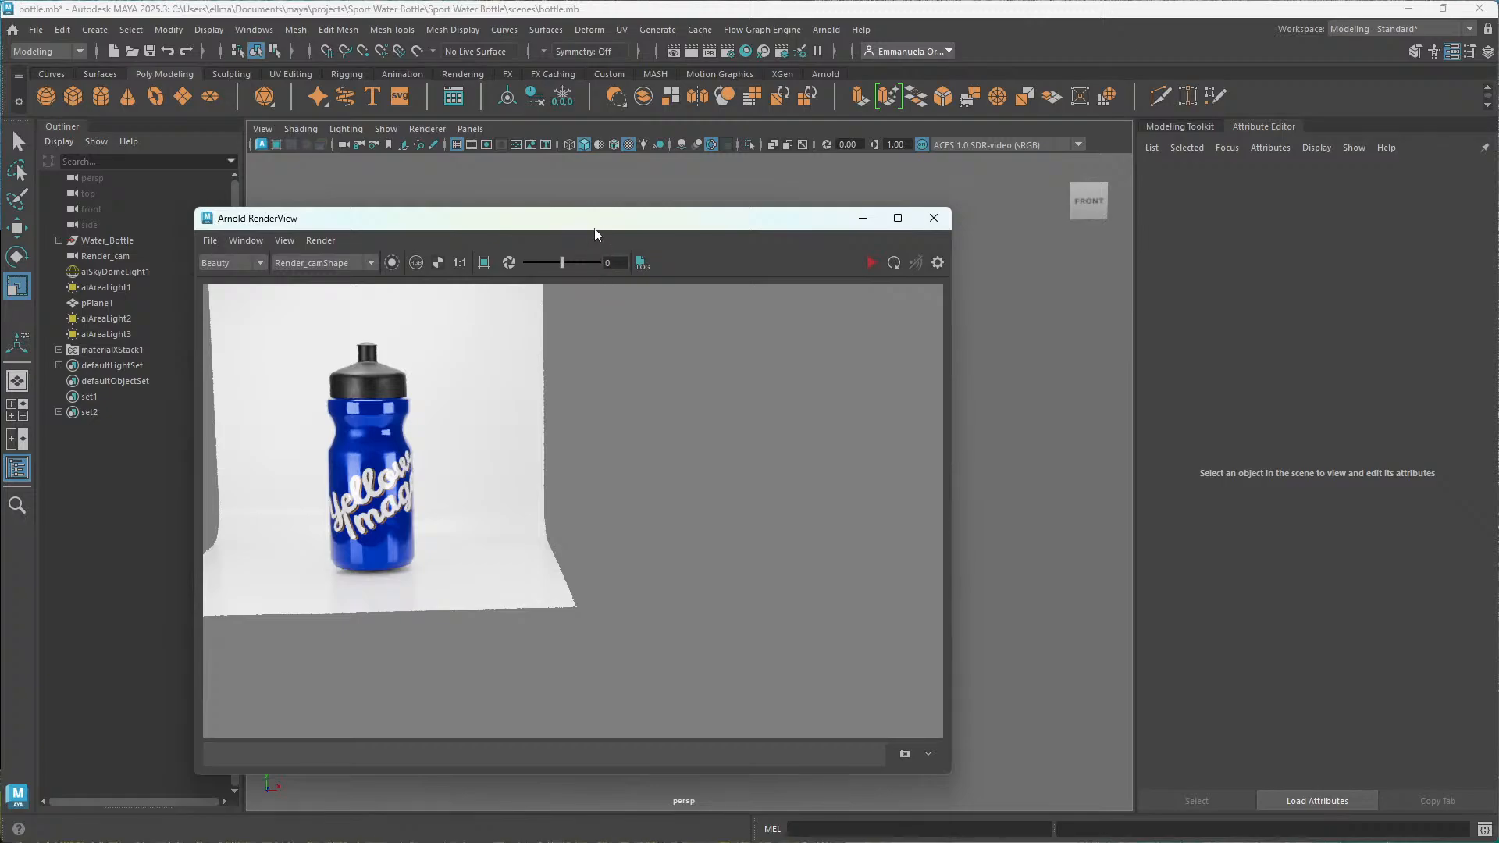
left_click_drag(595, 233, 709, 234)
left_click(482, 262)
left_click(463, 289)
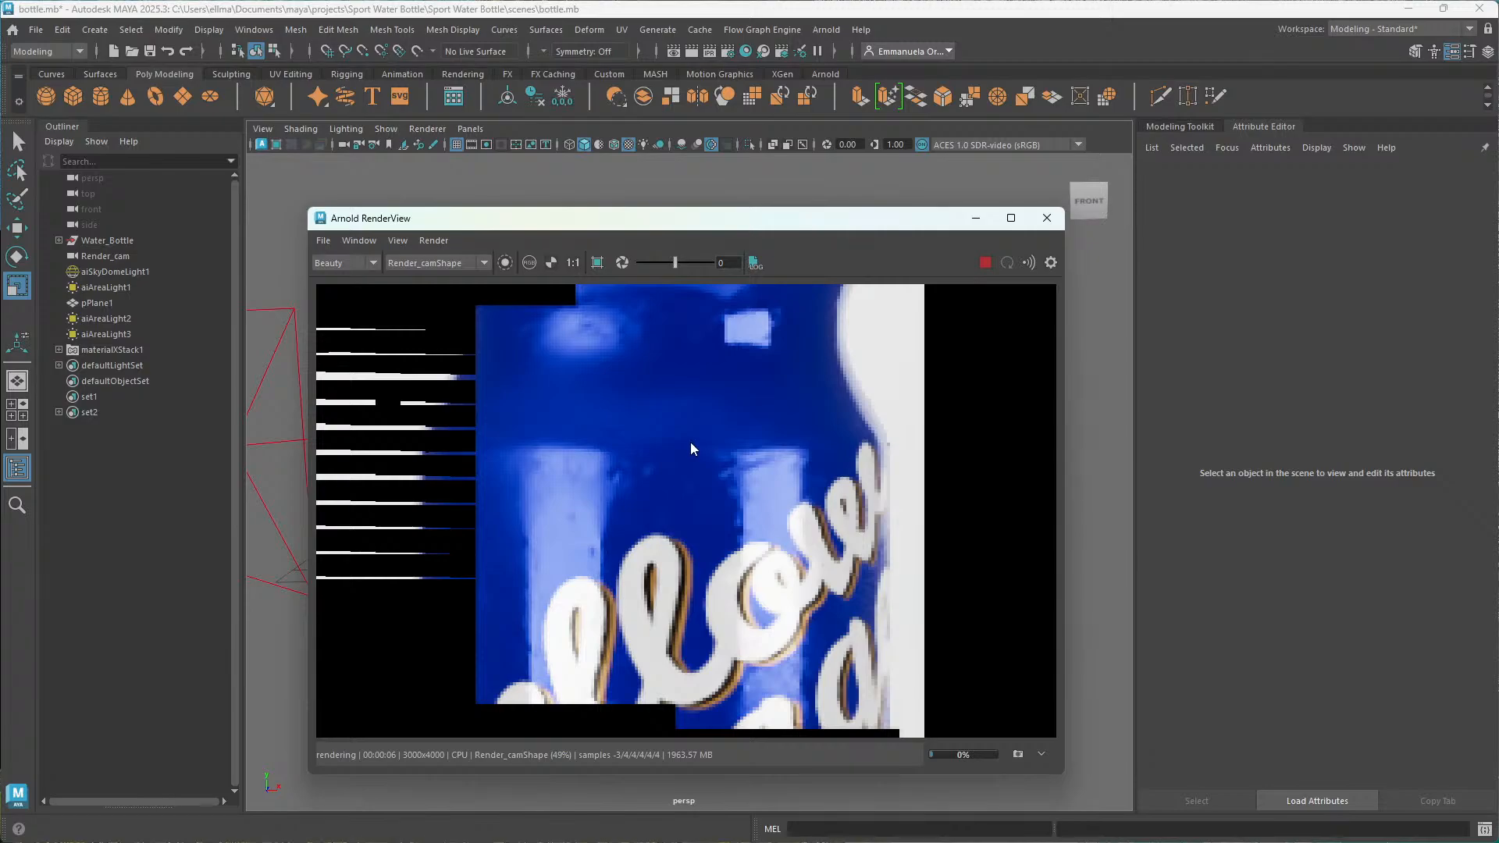
Examine the Render_cam render as a whole and up close, checking the label lettering and the surface of the blue bottle body.
scroll(690, 441, "down", 4)
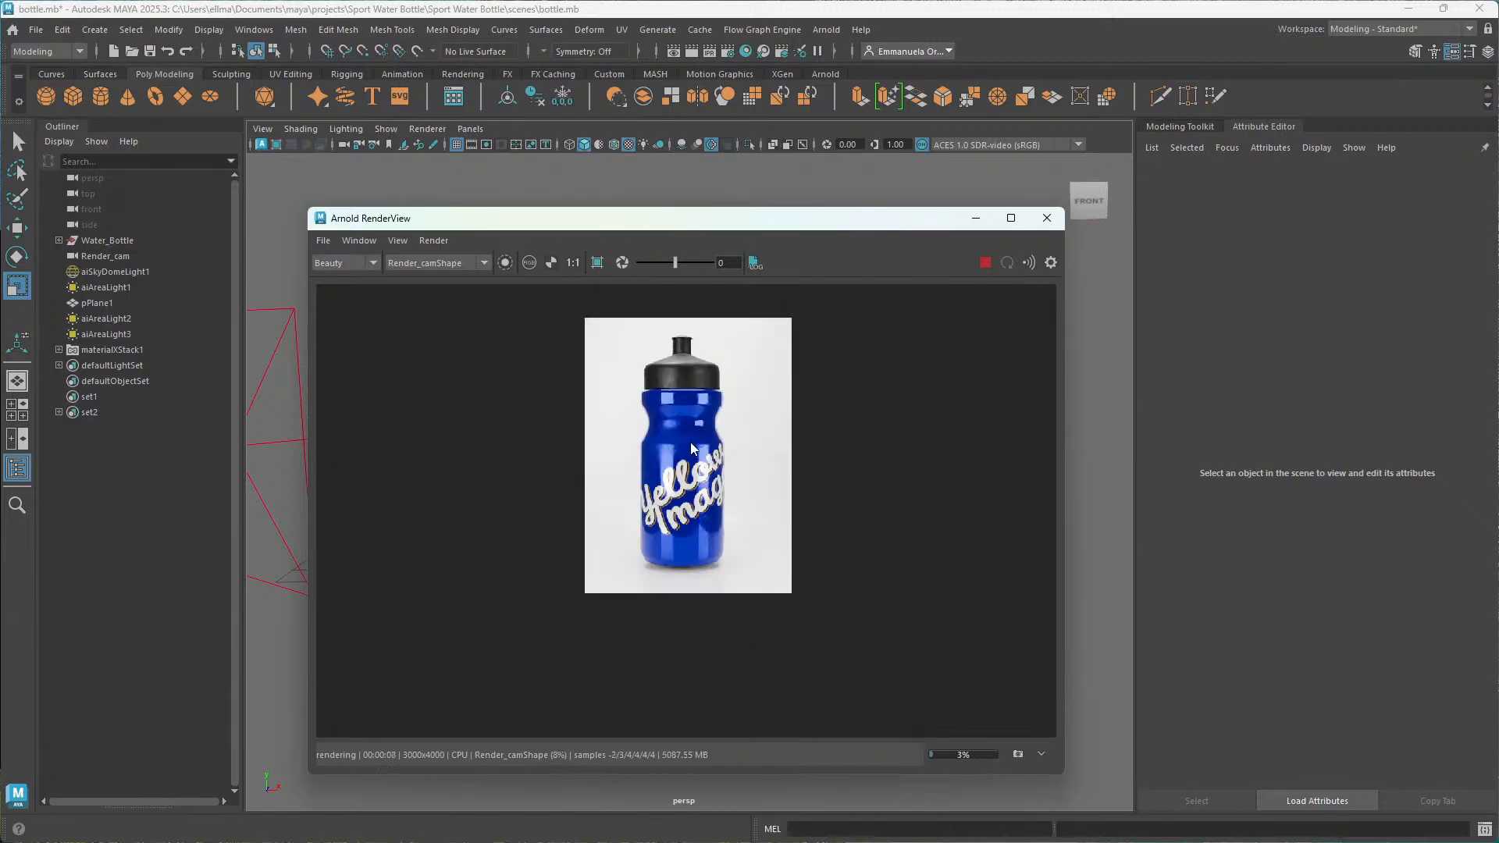
scroll(690, 443, "up", 4)
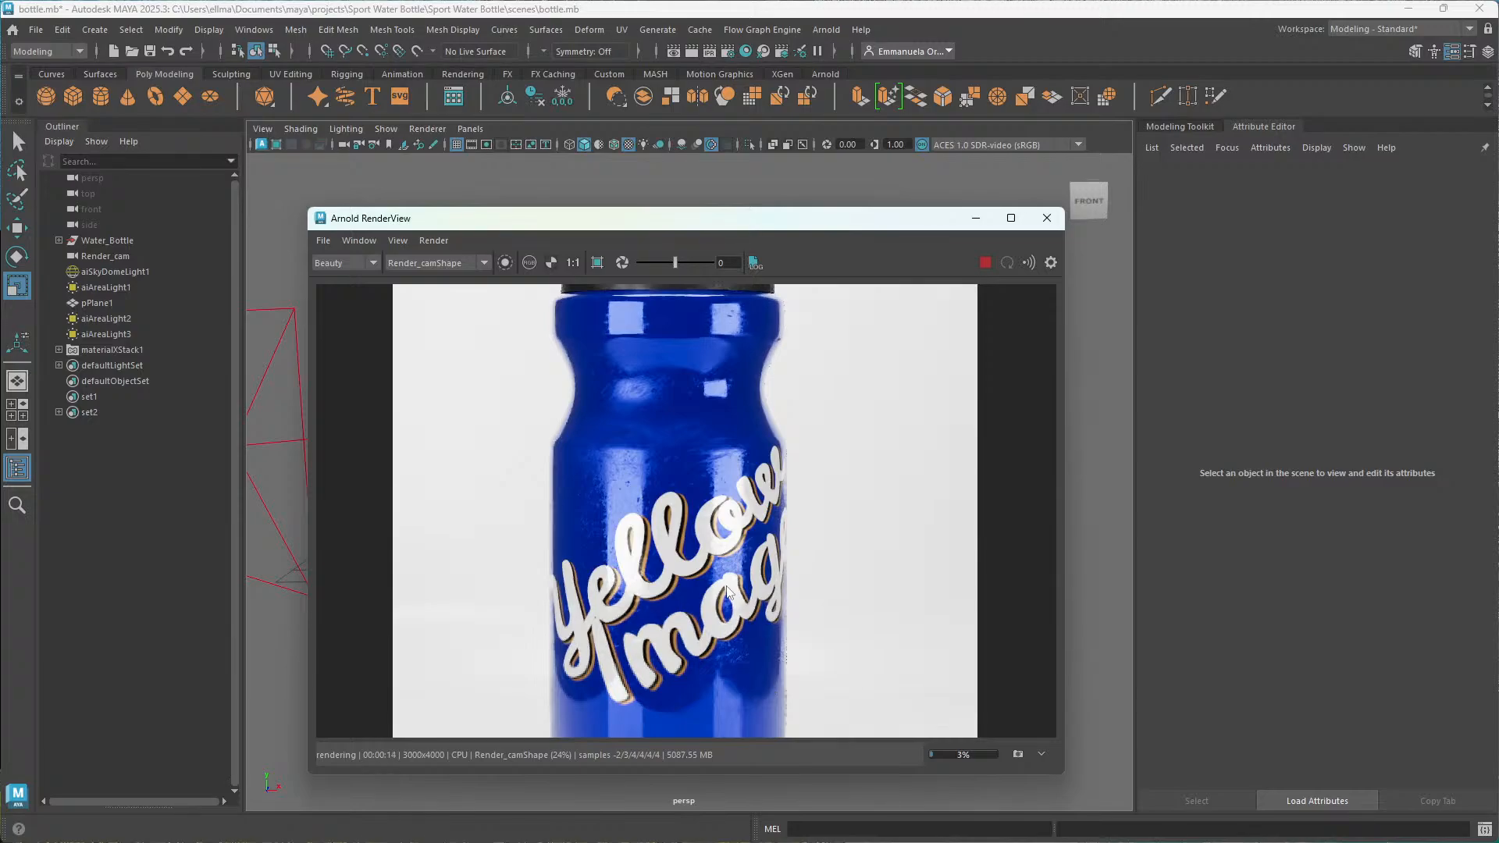
scroll(726, 591, "down", 1)
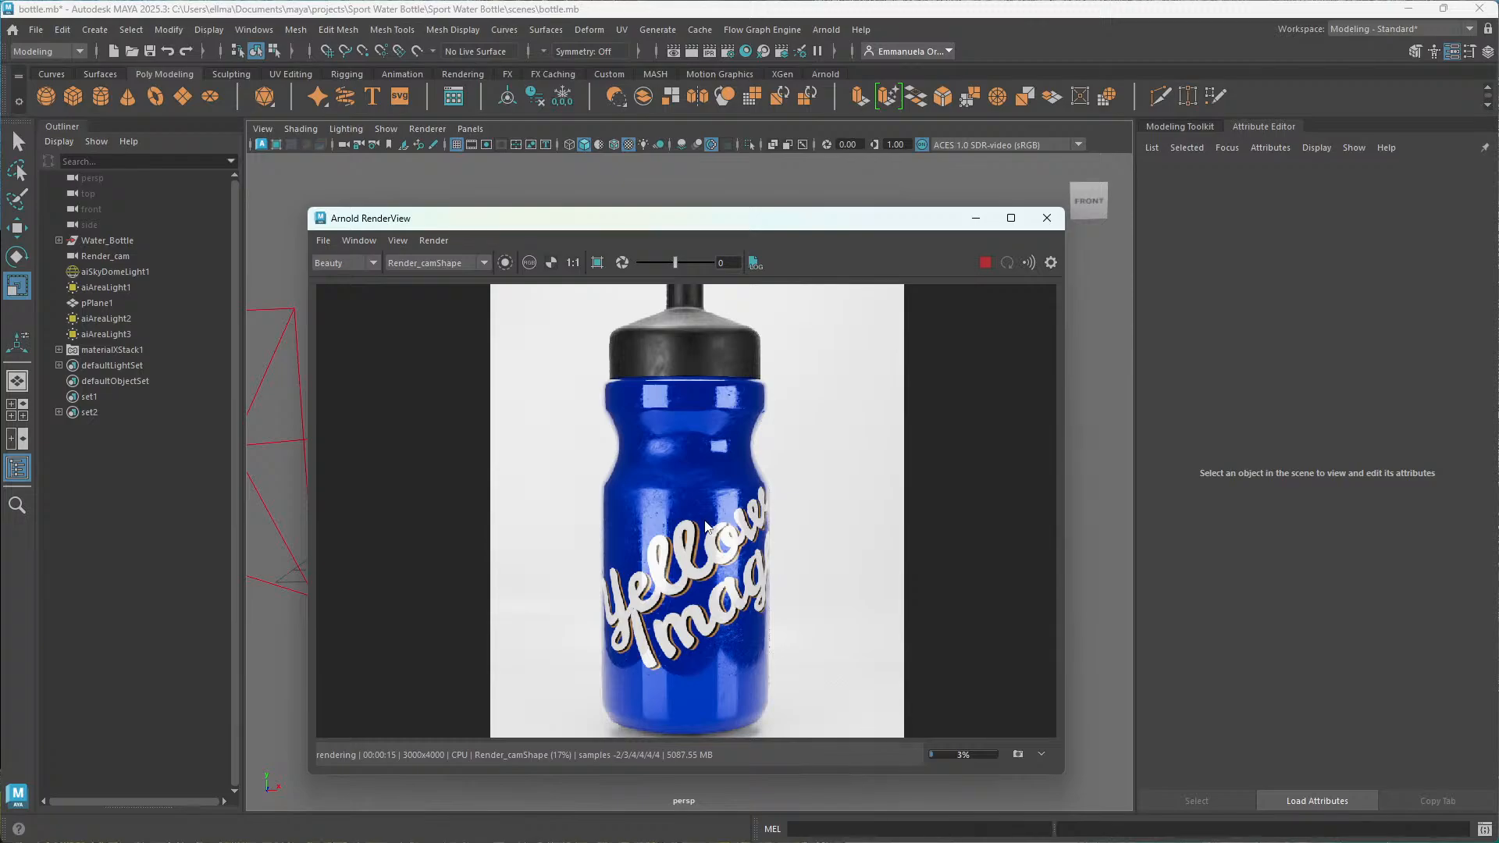
scroll(706, 526, "down", 1)
middle_click_drag(713, 562, 721, 543)
middle_click_drag(735, 467, 728, 489)
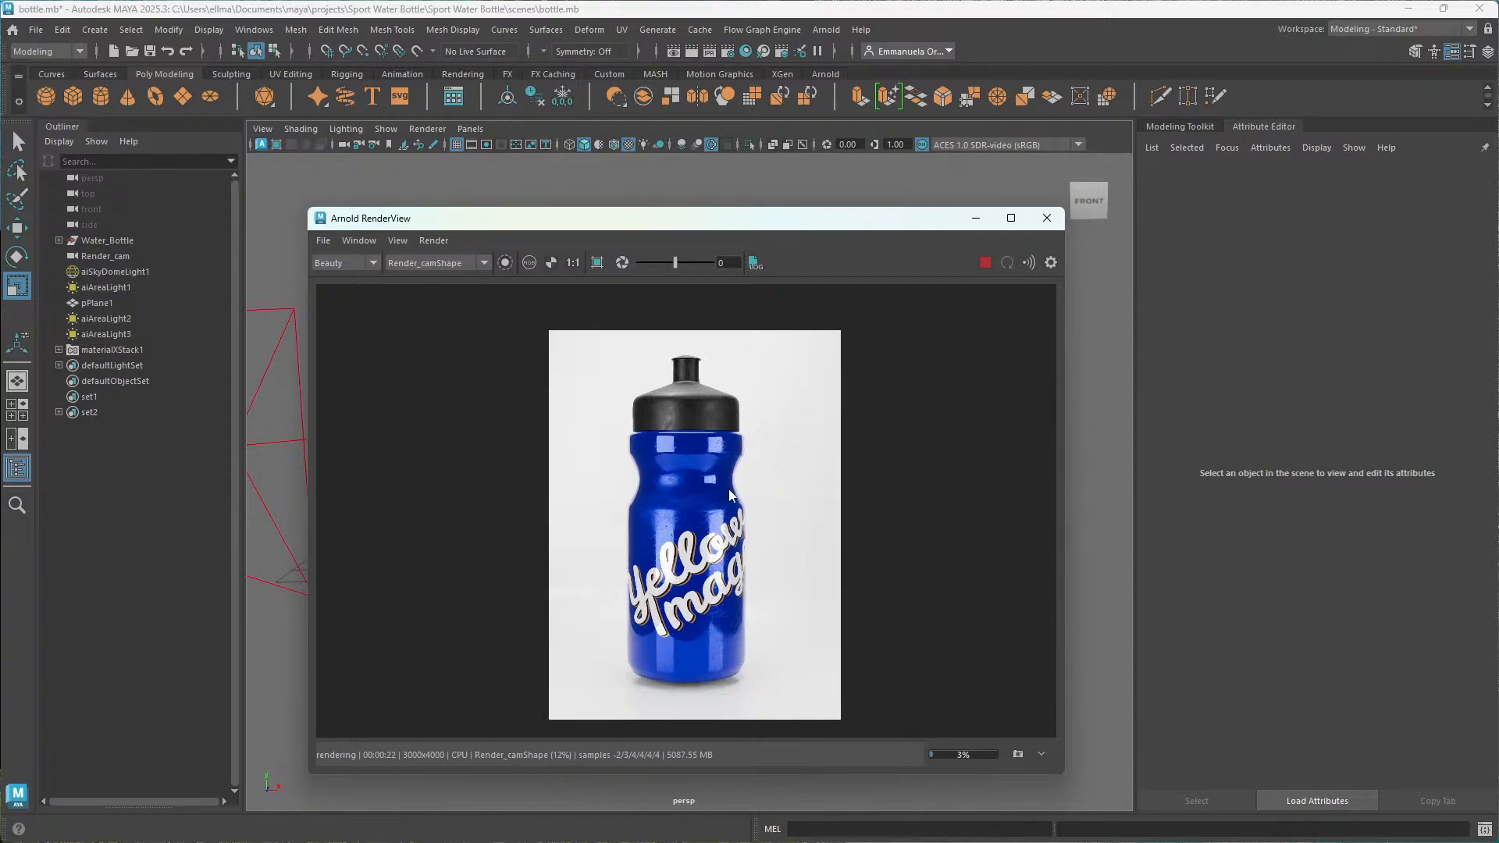
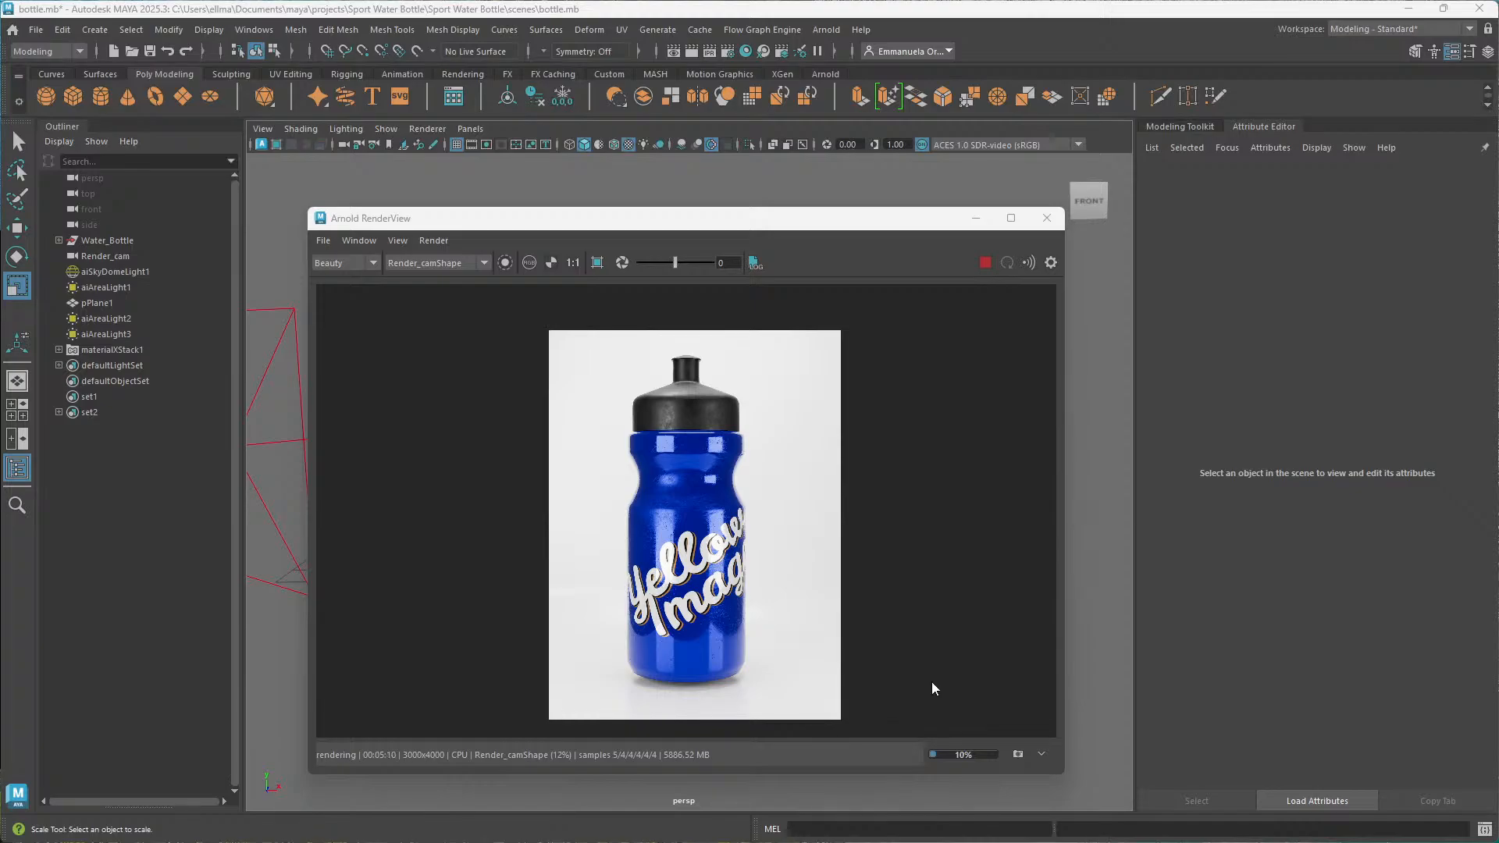
mouse_move(760, 225)
left_mouse_down()
mouse_move(770, 205)
mouse_move(736, 219)
mouse_move(736, 204)
mouse_move(769, 209)
left_mouse_up()
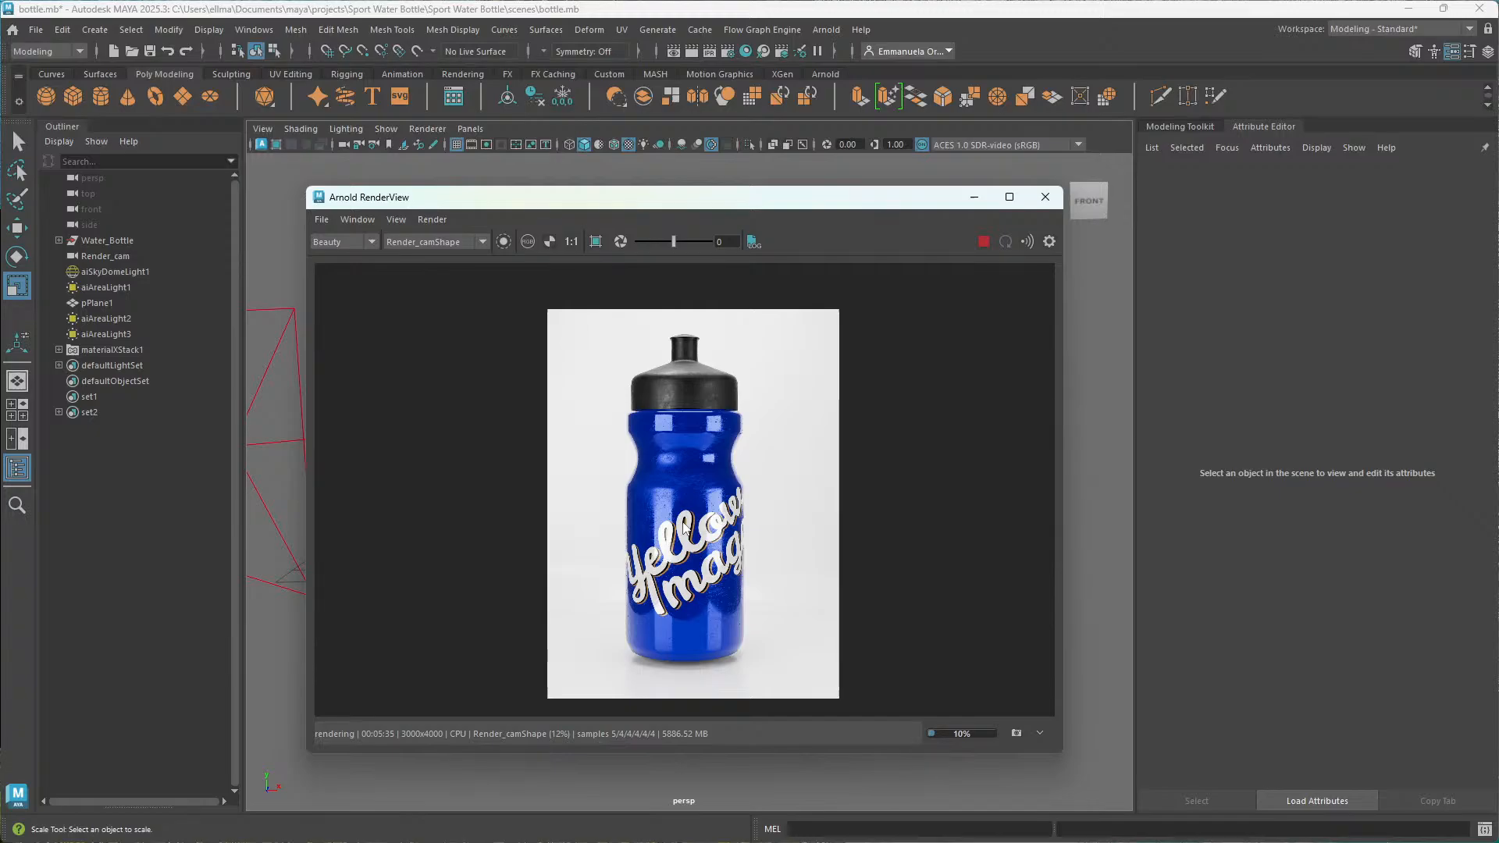
scroll(790, 480, "up", 4)
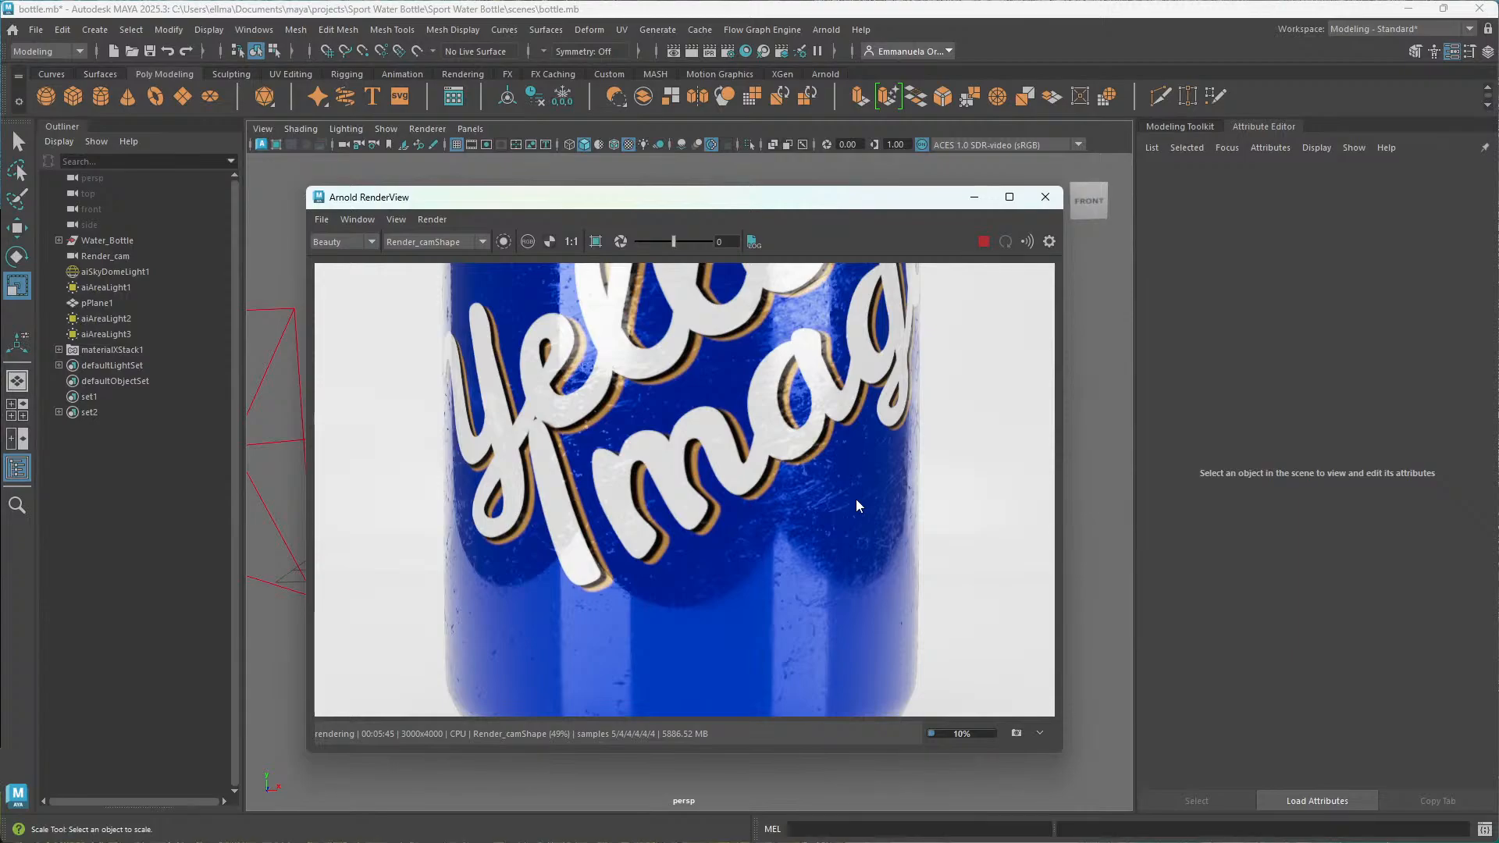
middle_click_drag(856, 498, 827, 467)
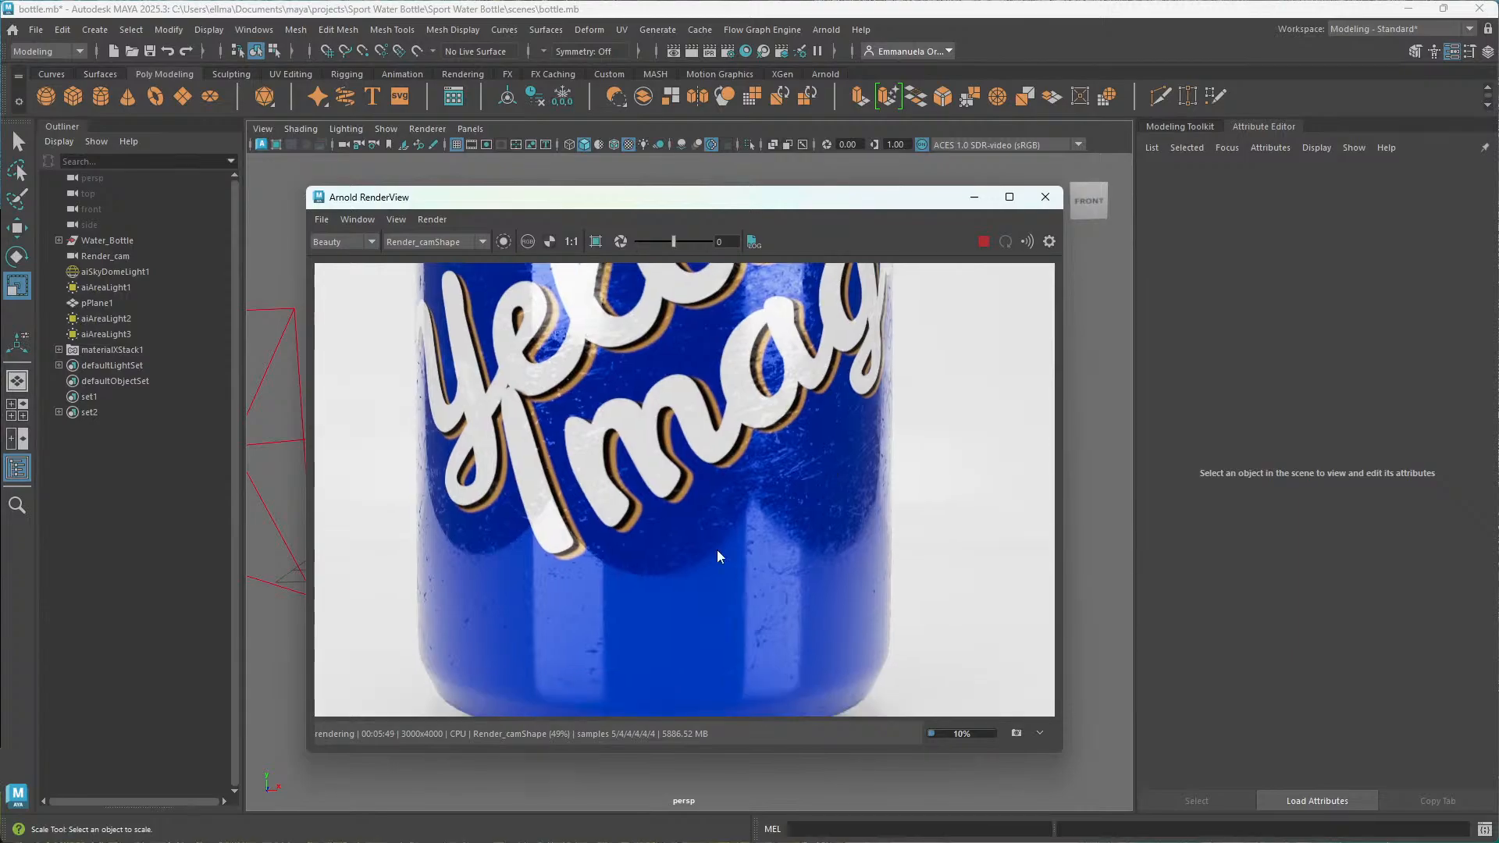
middle_click_drag(718, 556, 730, 568)
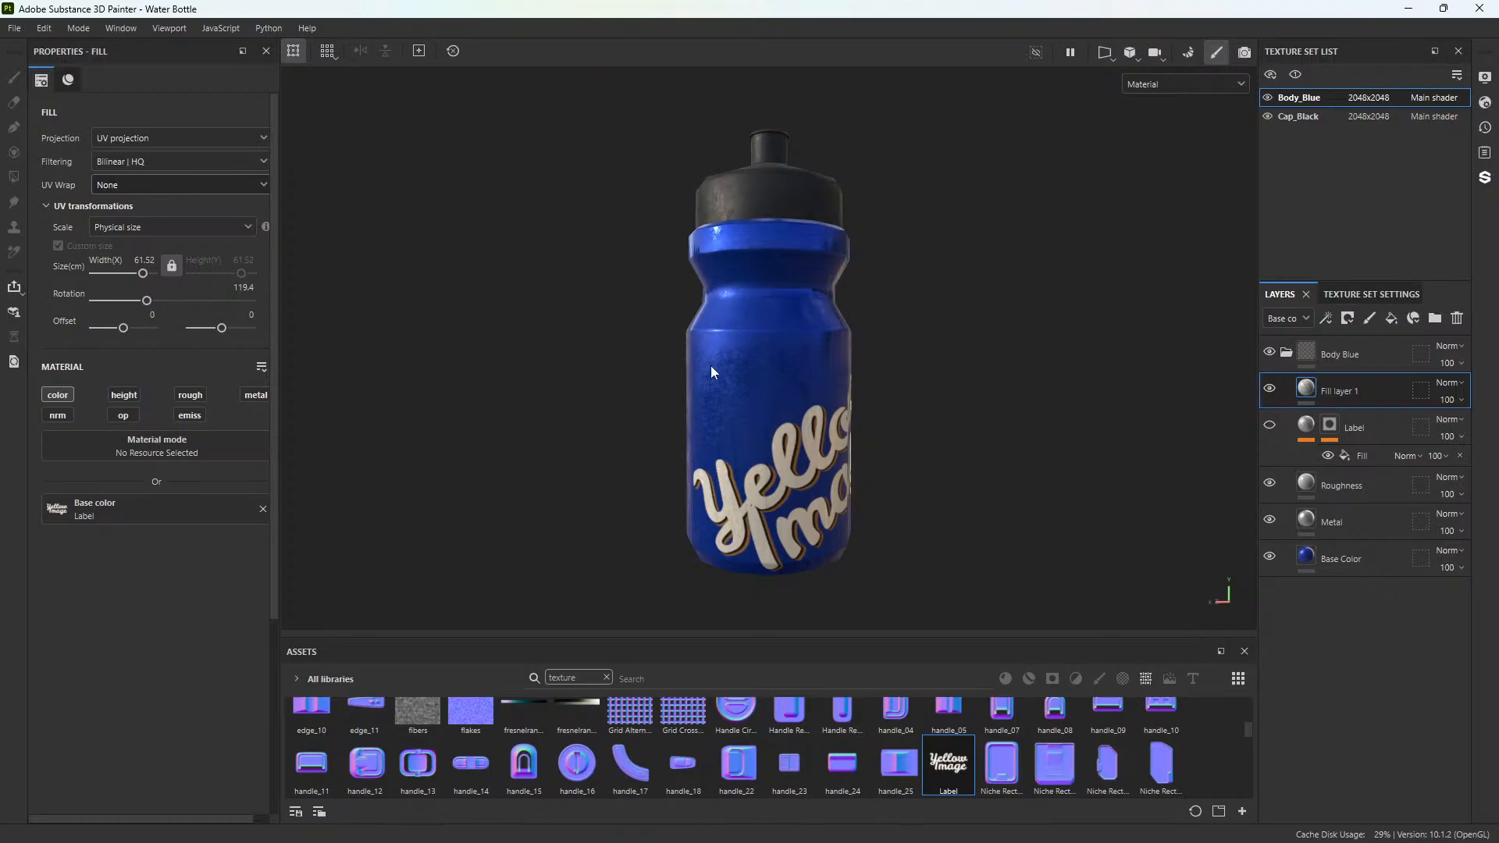
In Substance 3D Painter, set Fill layer 1's UV size to 74.09 cm and its offset to -0.06 horizontally and -0.07 vertically.
left_click(763, 461)
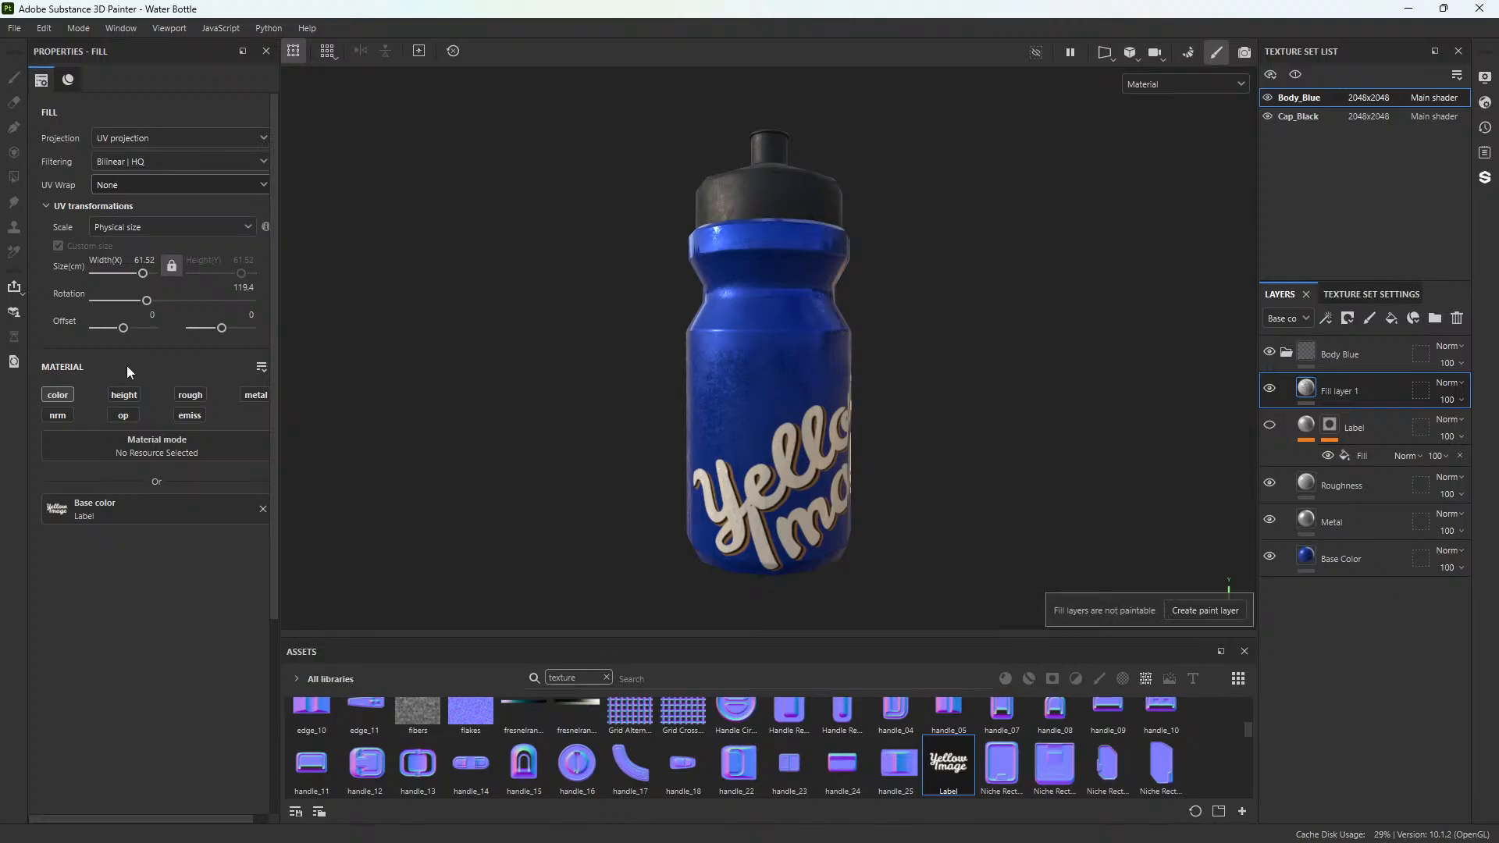
left_click_drag(123, 328, 123, 329)
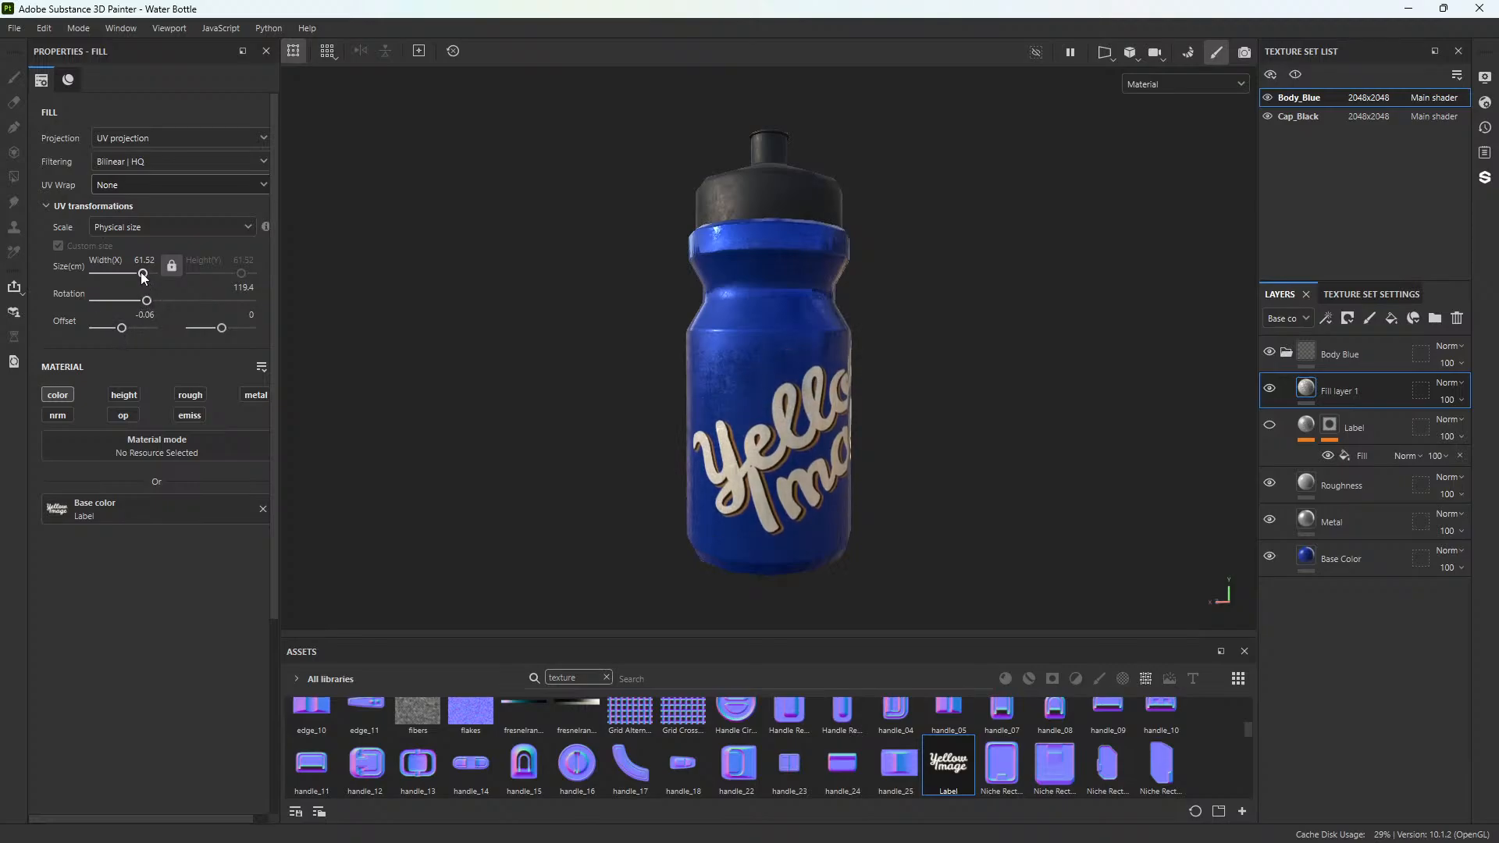
left_click_drag(144, 279, 147, 279)
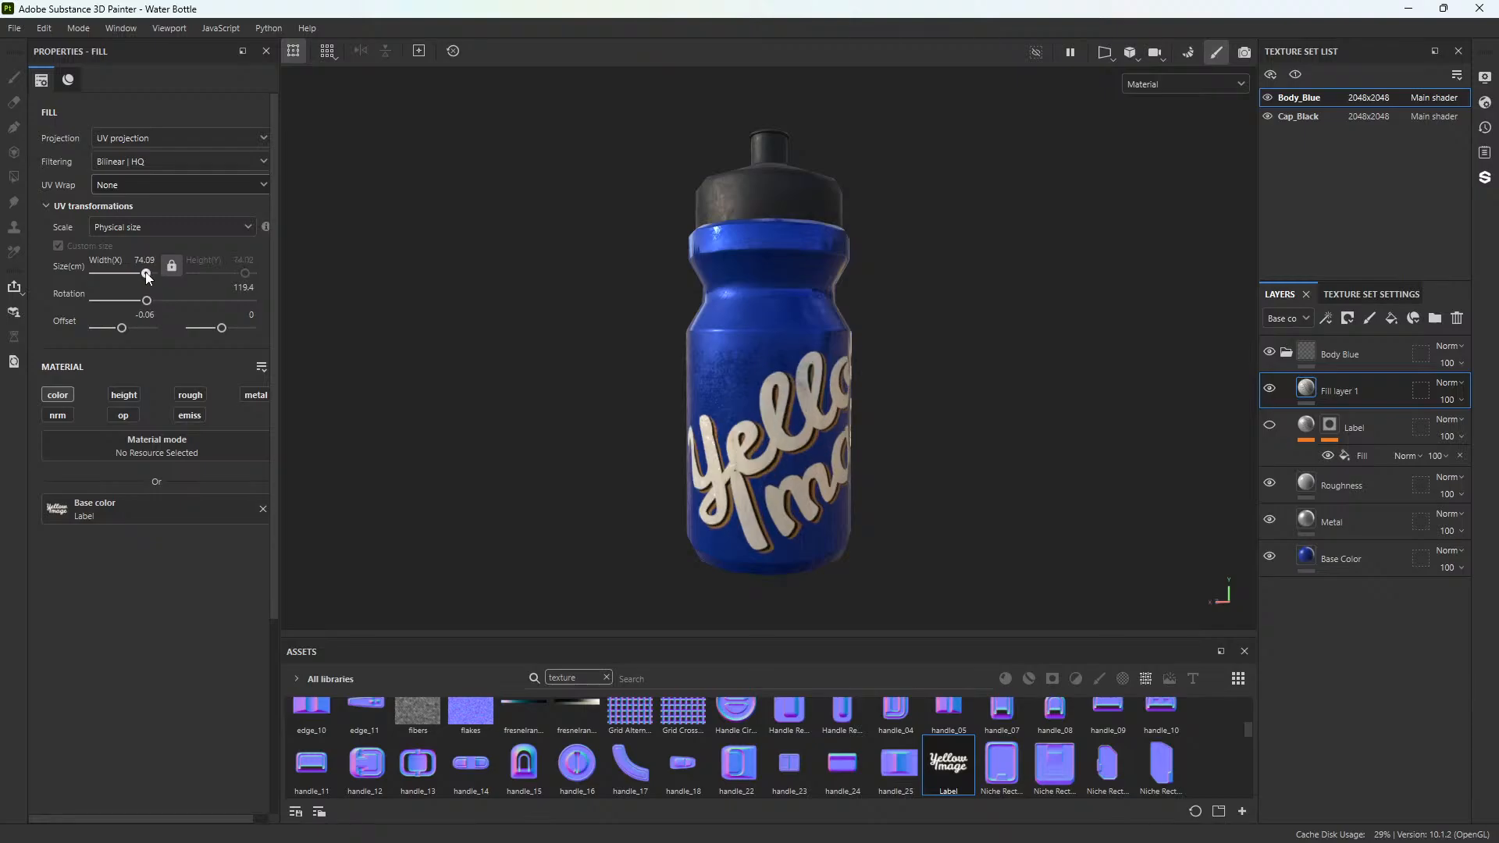
left_click_drag(222, 328, 221, 328)
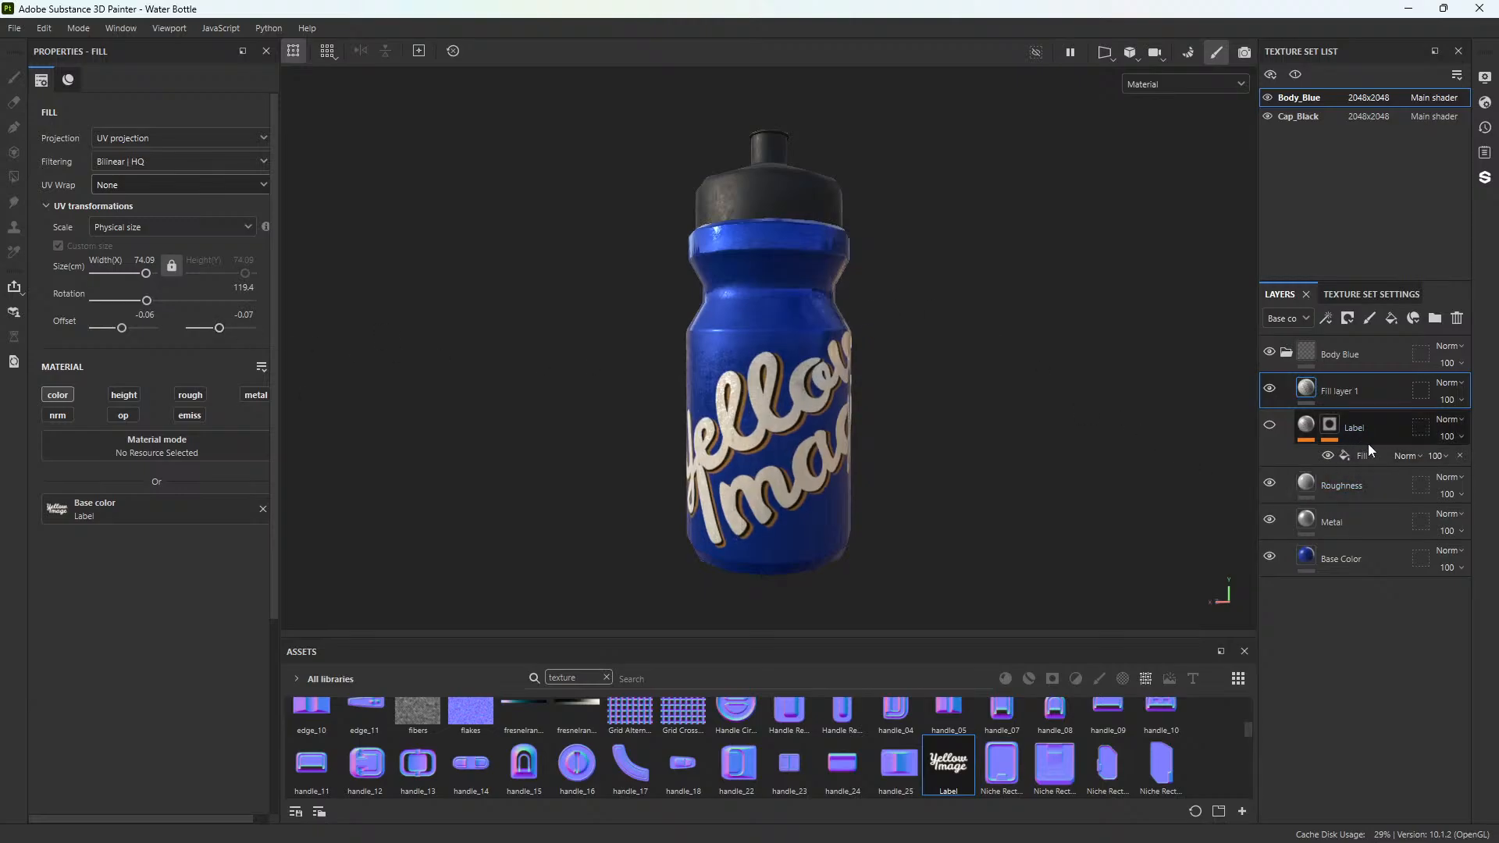
Toggle Fill layer 1 to compare the bottle with and without it, leaving it hidden and the Label layer shown.
left_click(1269, 390)
left_click(1269, 390)
left_click(1269, 390)
left_click(1268, 390)
left_click(1268, 391)
left_click(1268, 391)
left_click(1268, 390)
left_click(1269, 391)
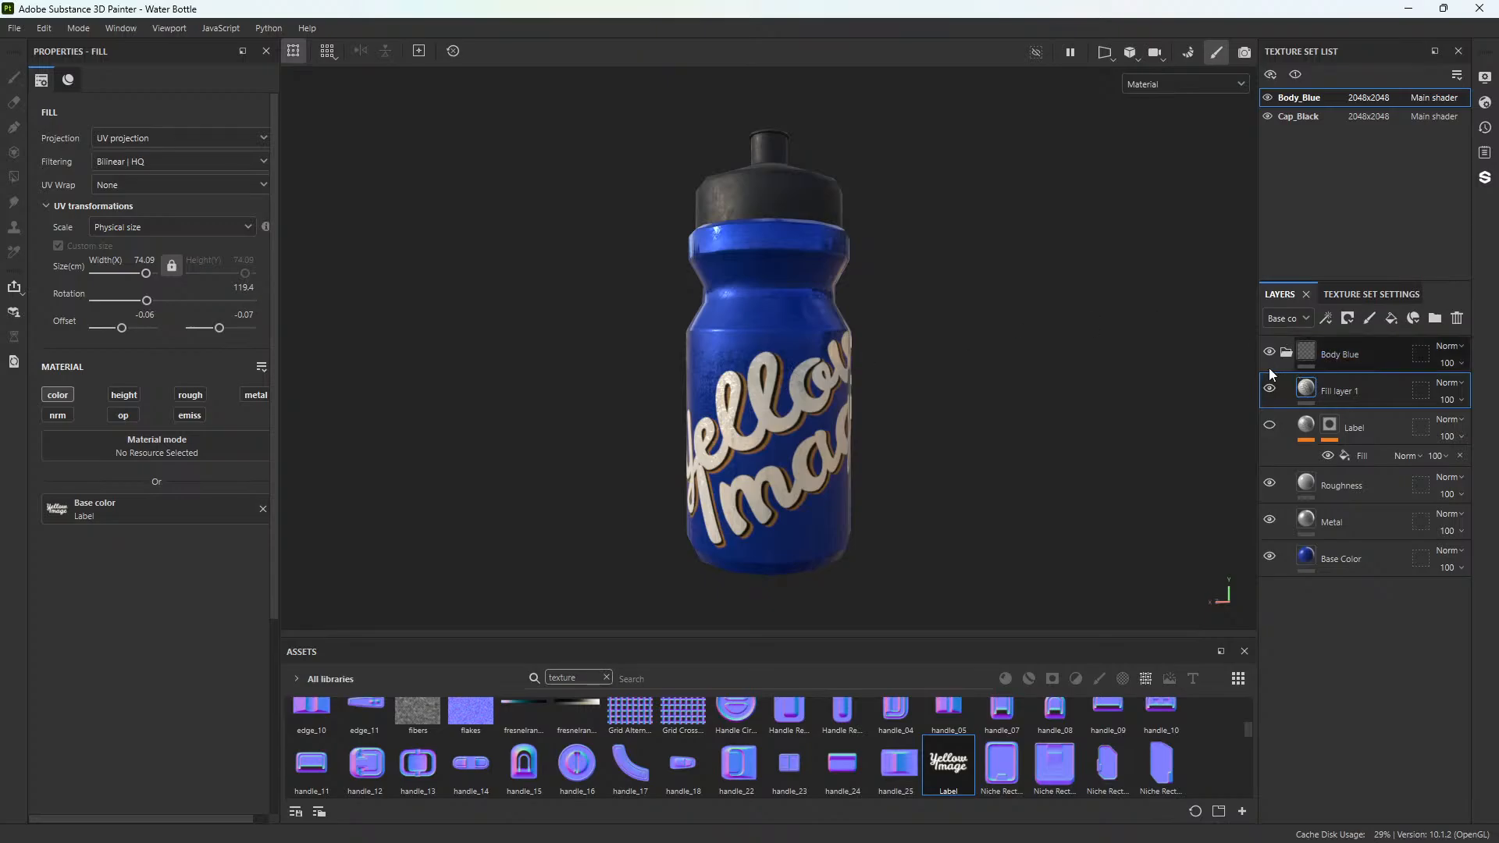
left_click(1270, 389)
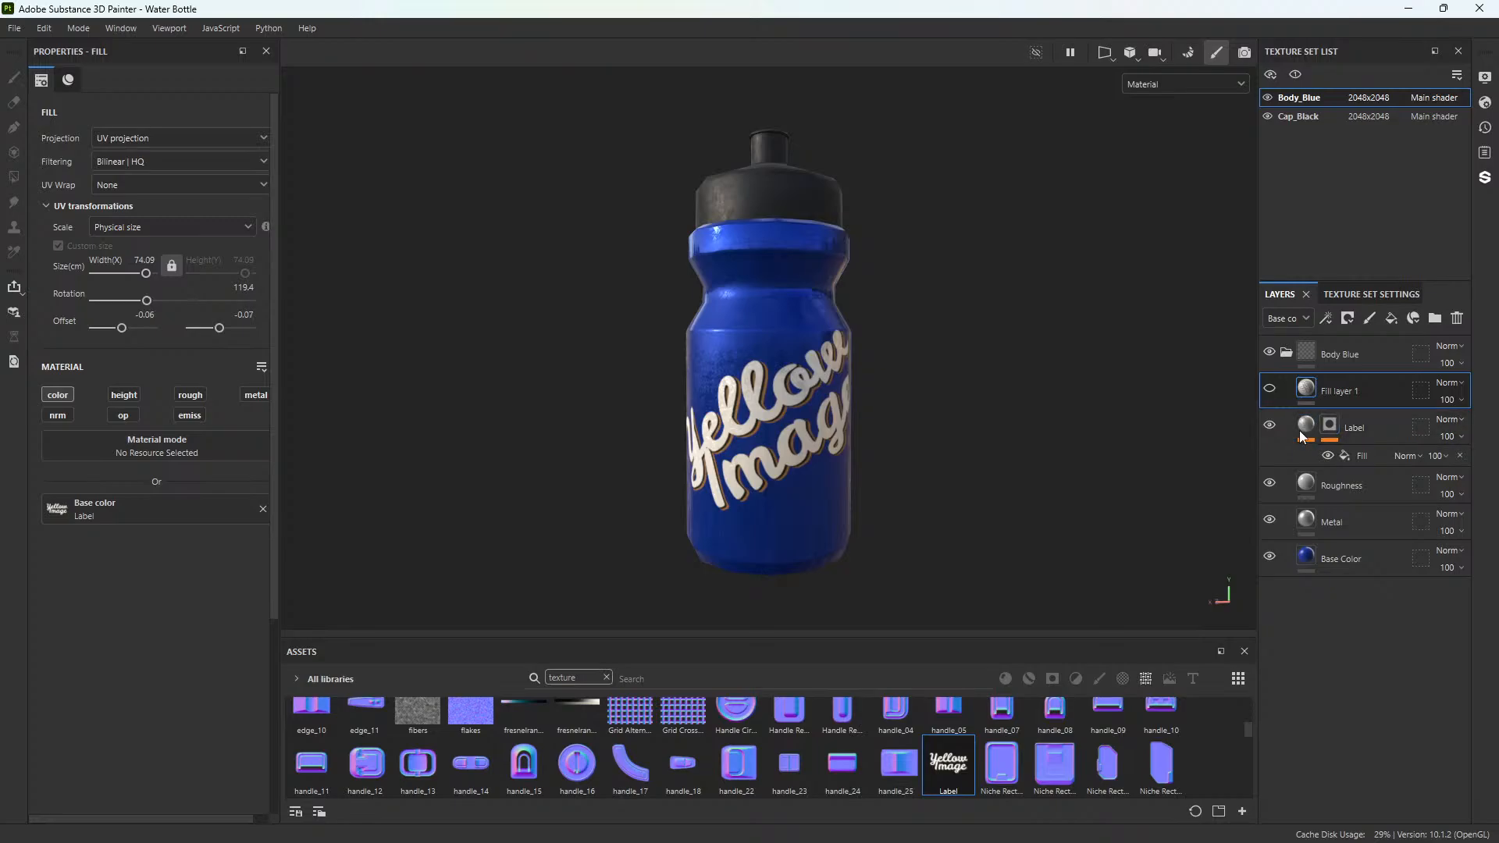
Select the Label layer's mask and examine the options for adding a fill or an anchor point to it.
left_click(1365, 428)
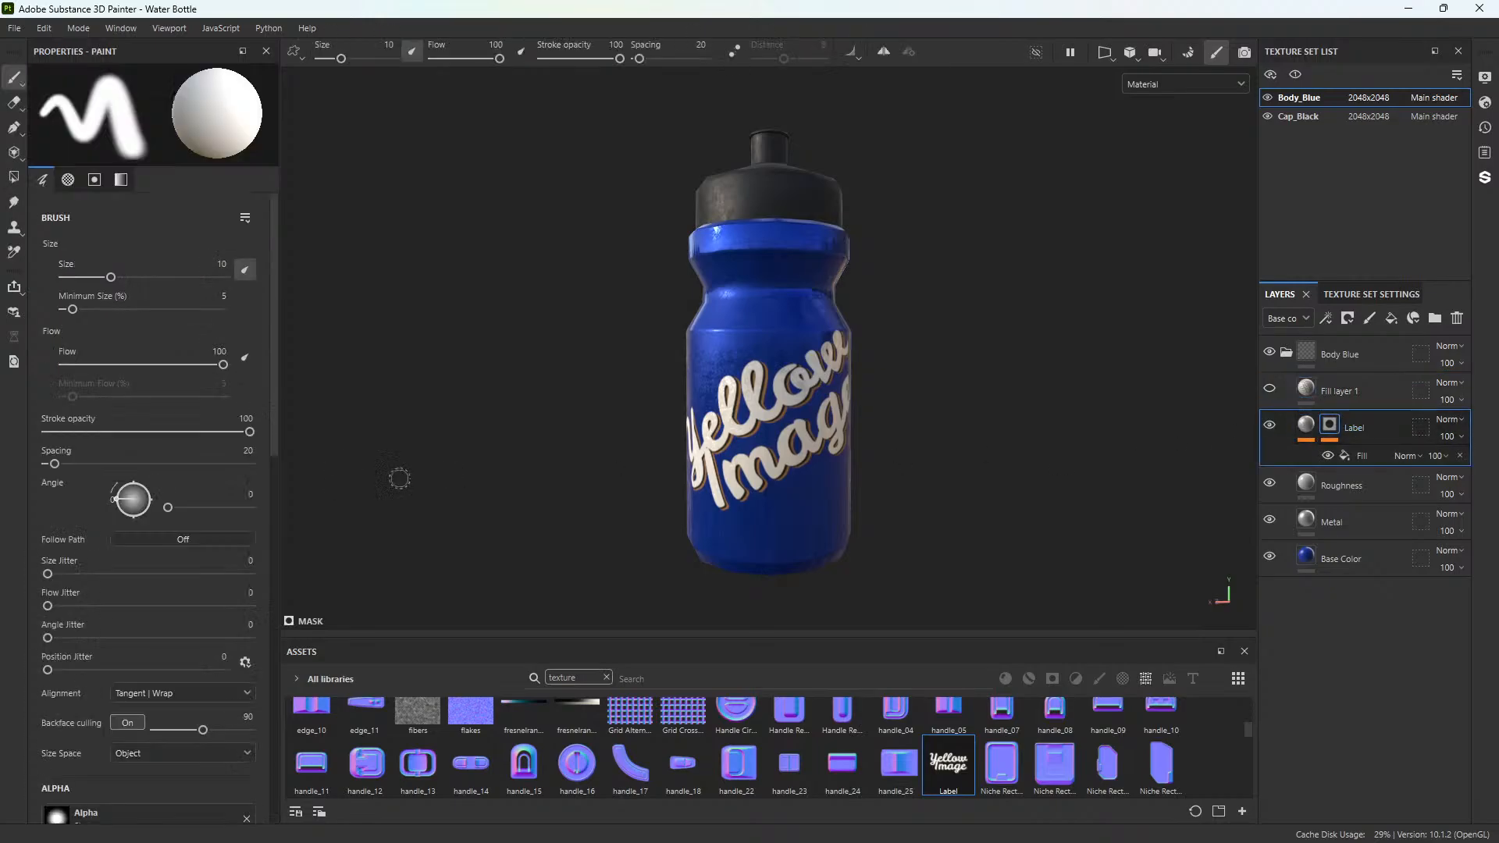
scroll(213, 484, "down", 15)
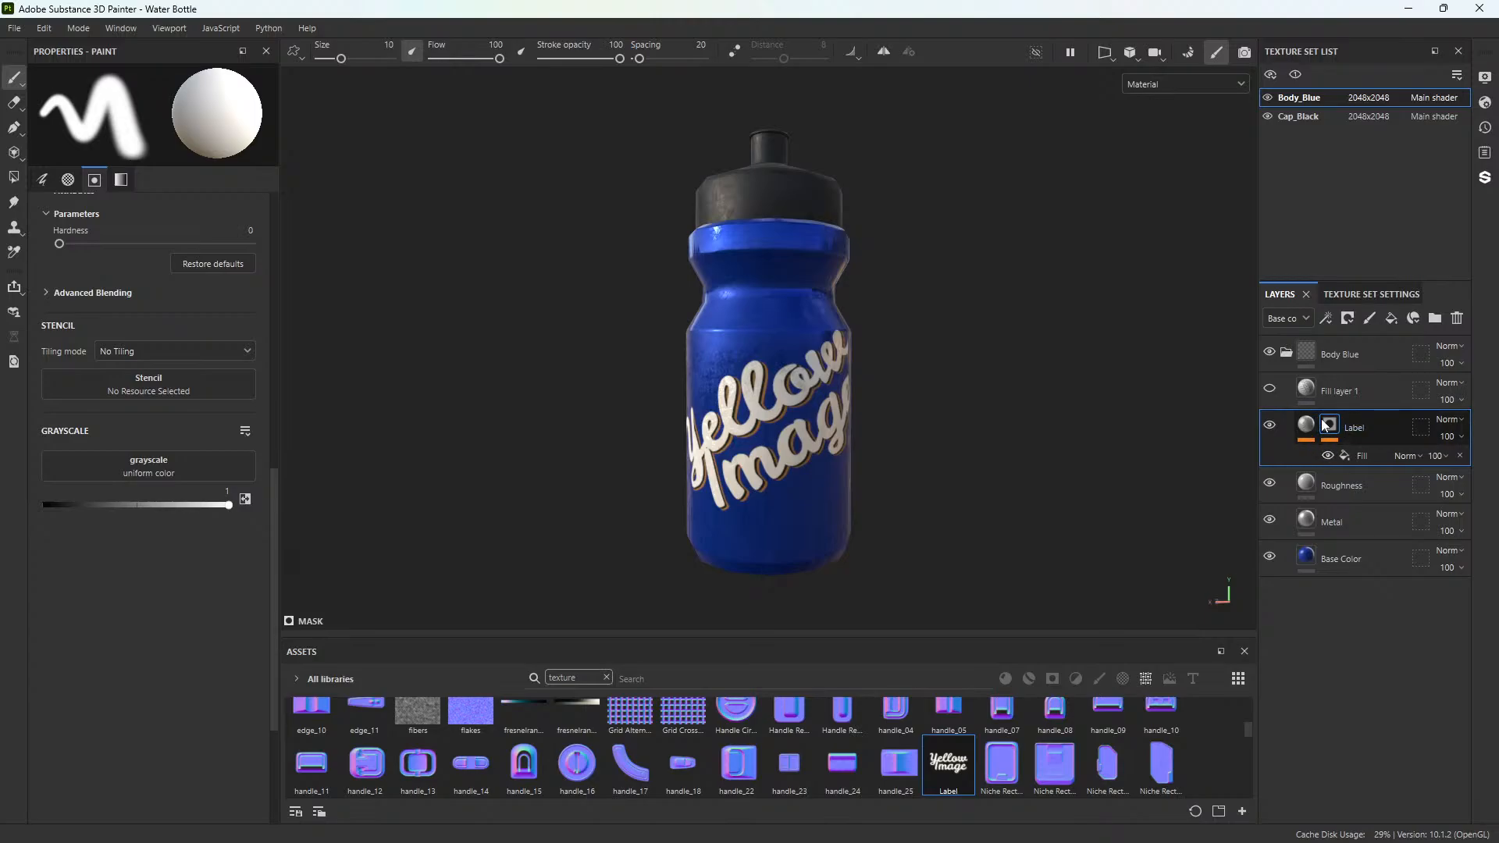
right_click(1388, 431)
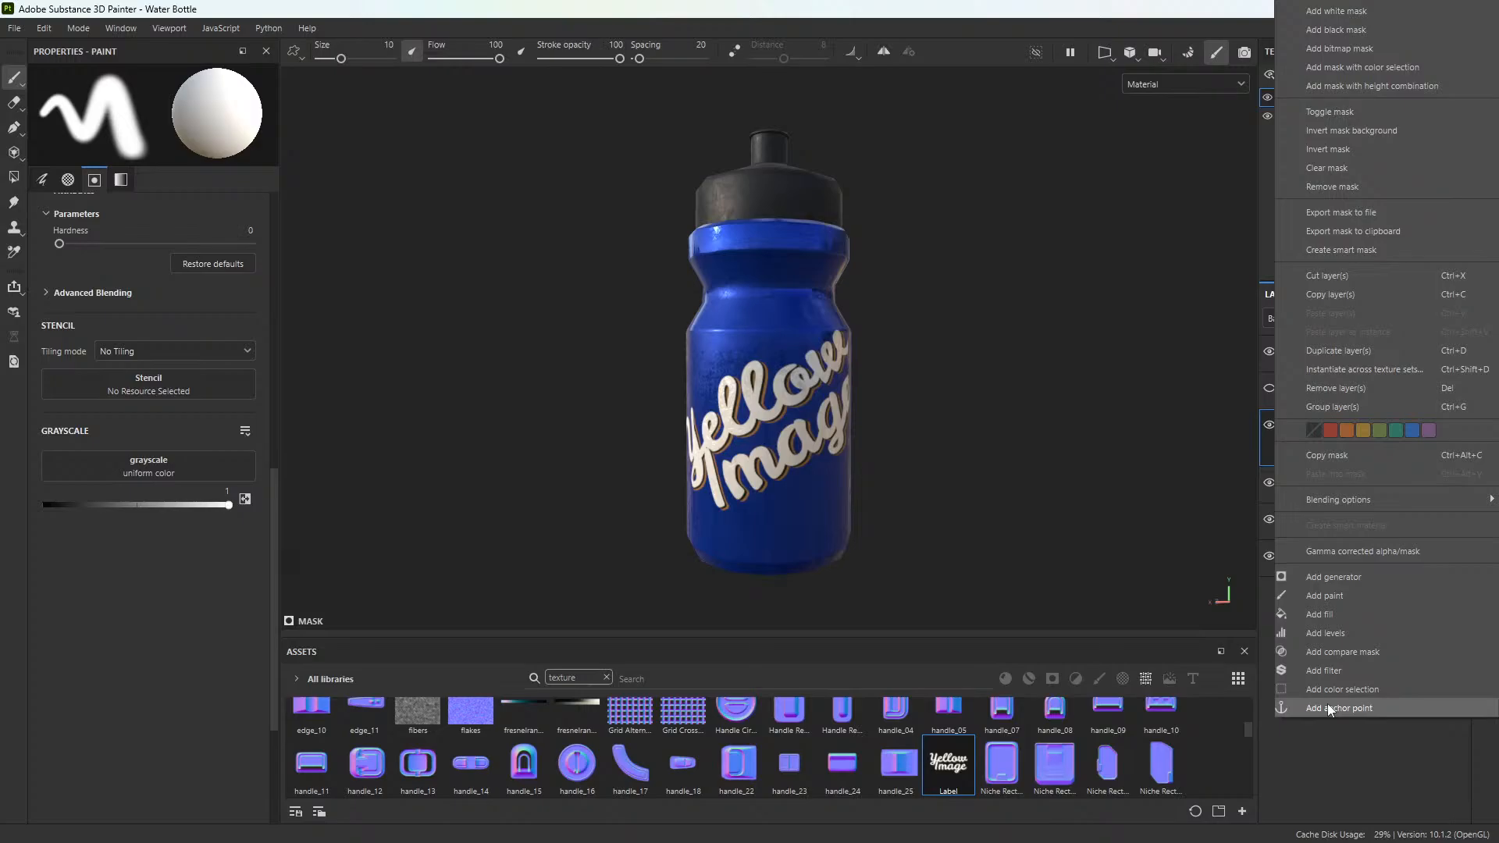
left_click(1341, 743)
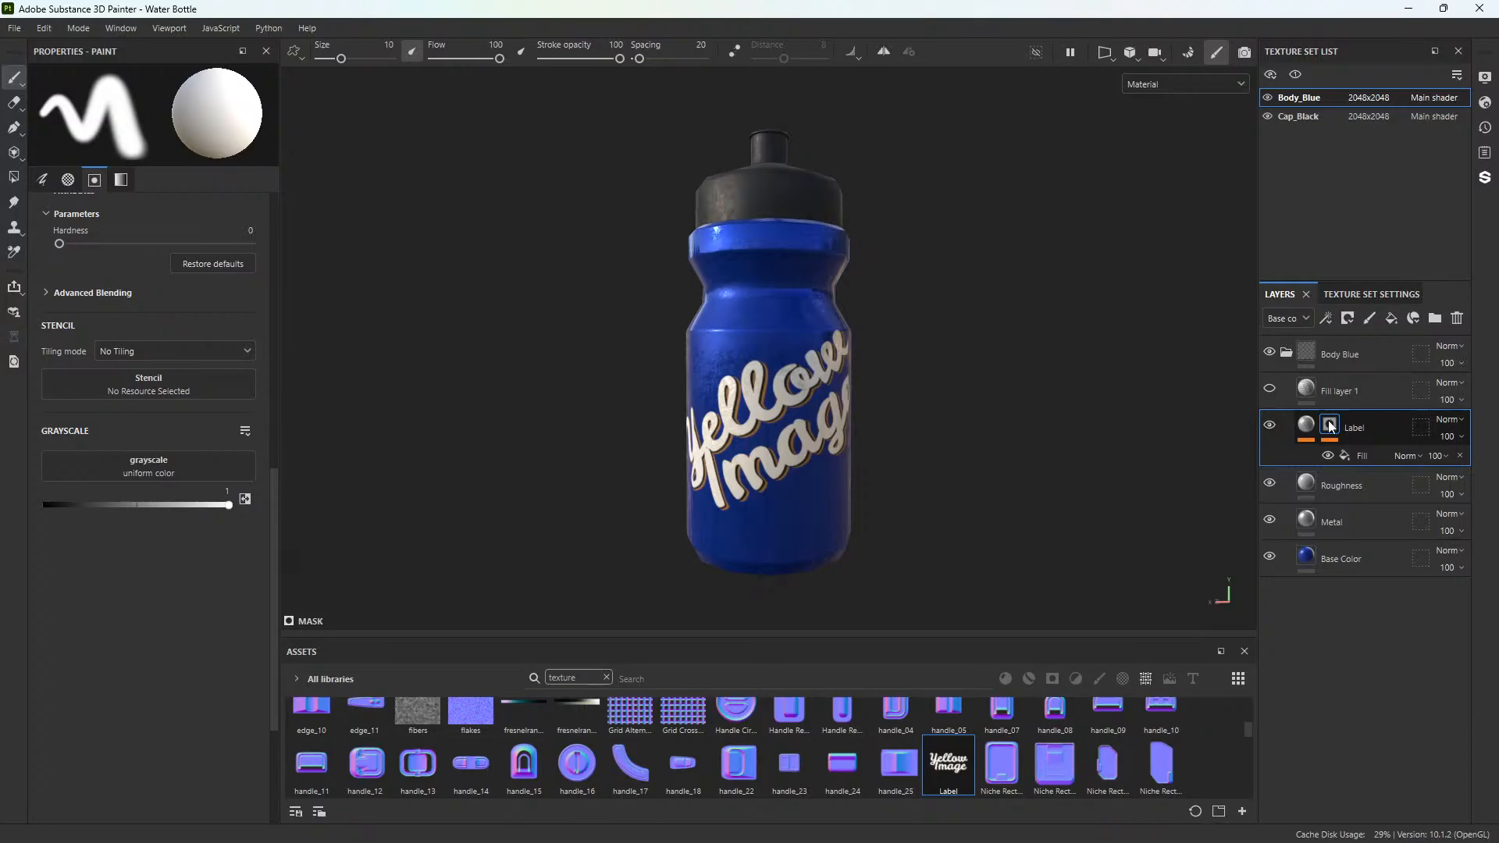
right_click(1389, 434)
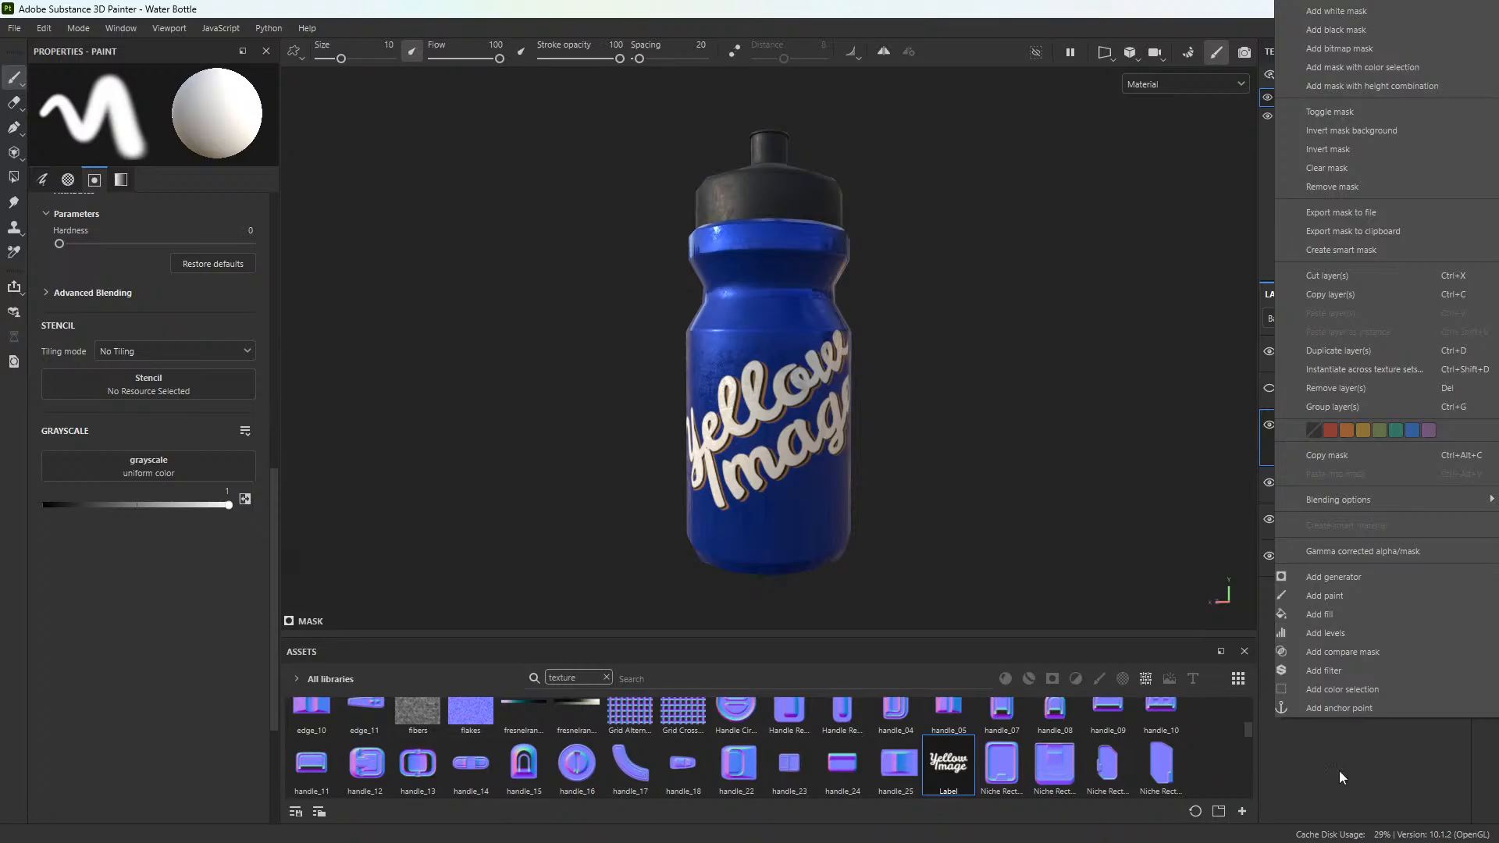
left_click(1350, 614)
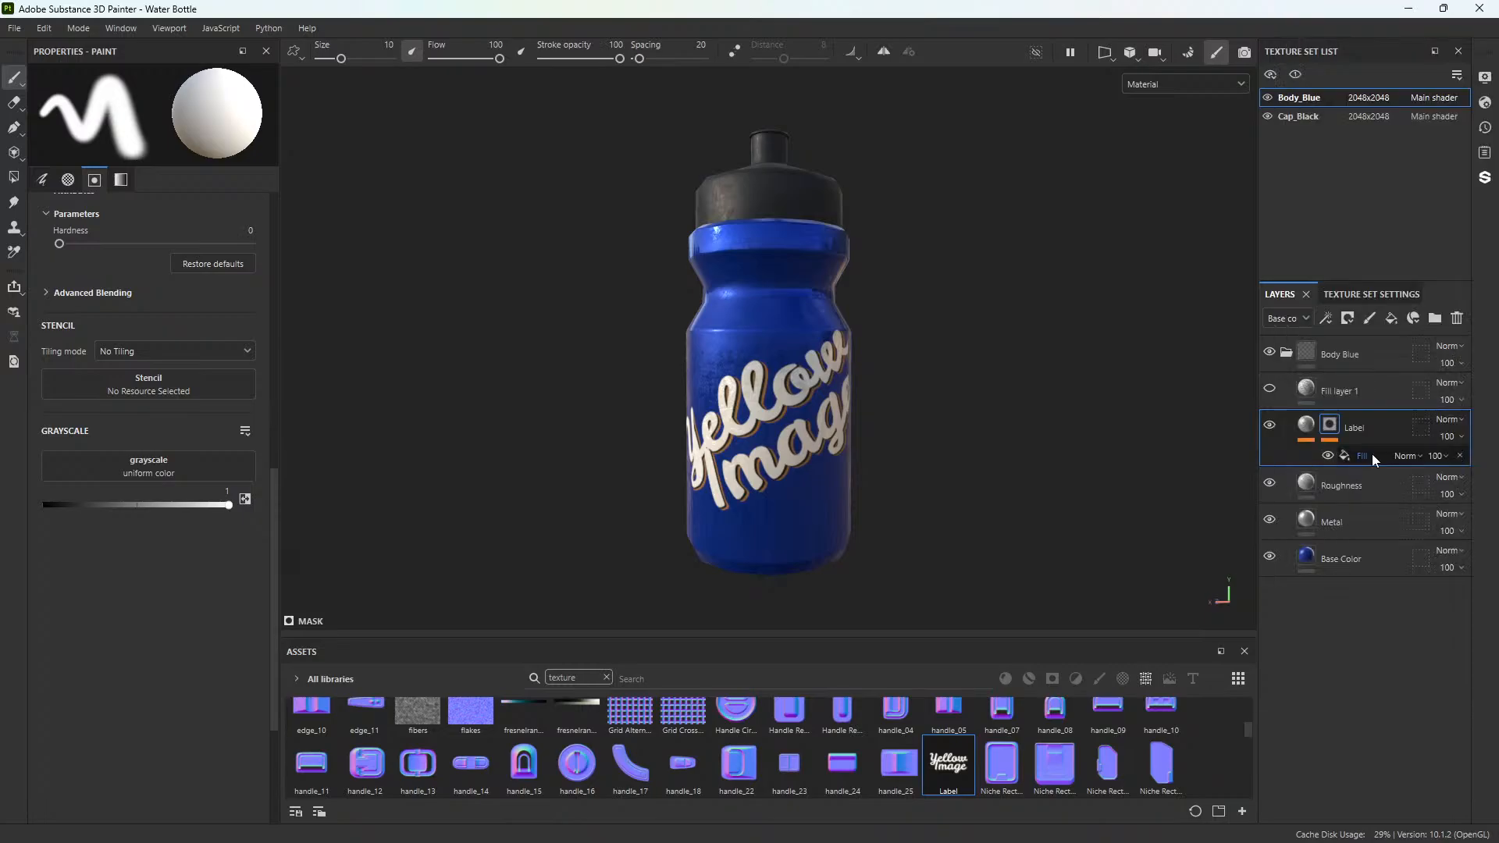
Select the fill in the Label layer's mask and assign the Label anchor point as its grayscale source.
left_click(1372, 455)
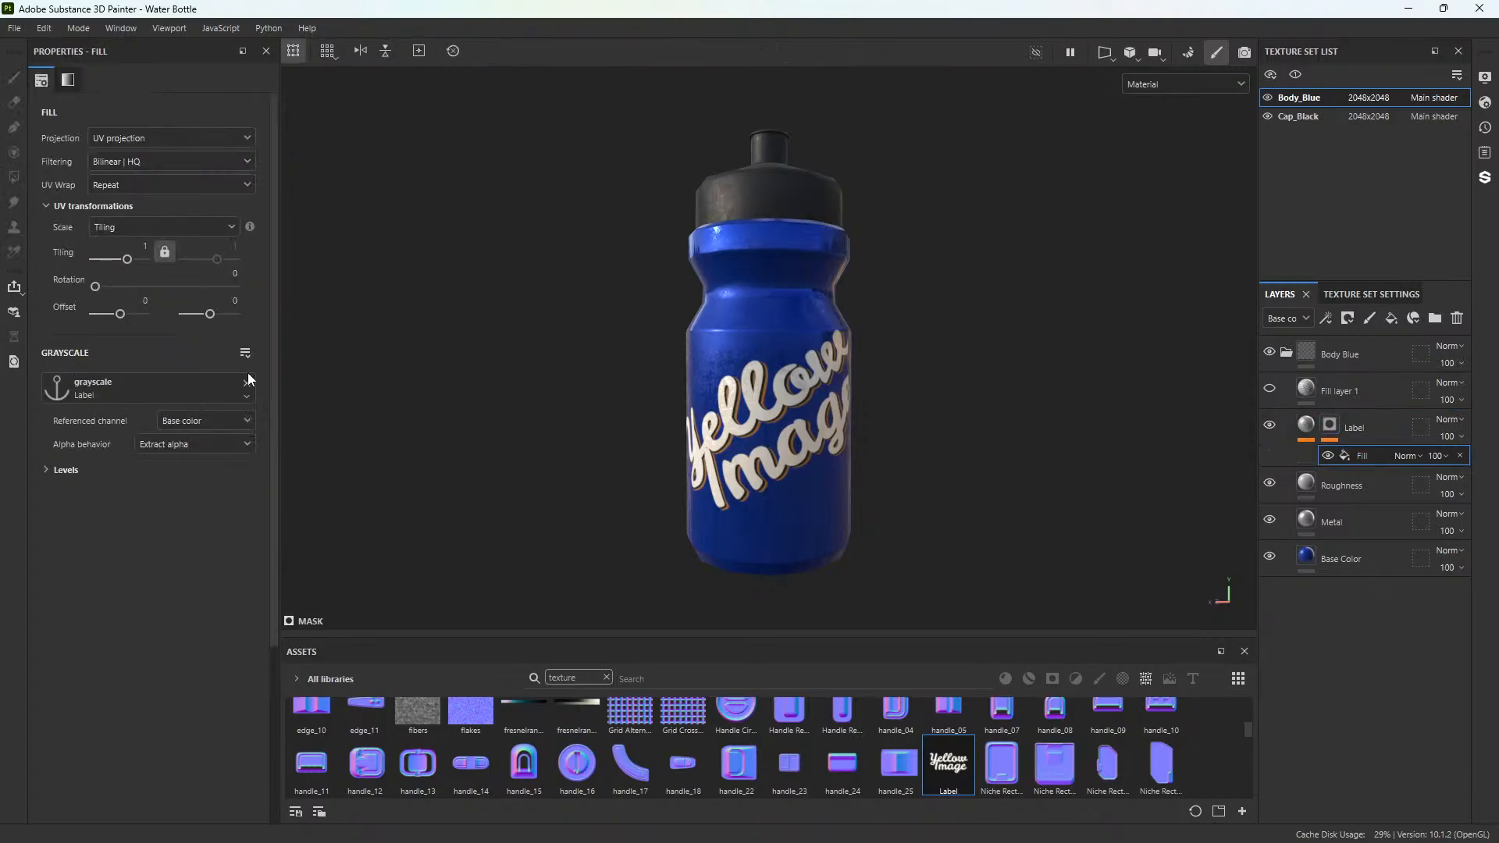
left_click(107, 390)
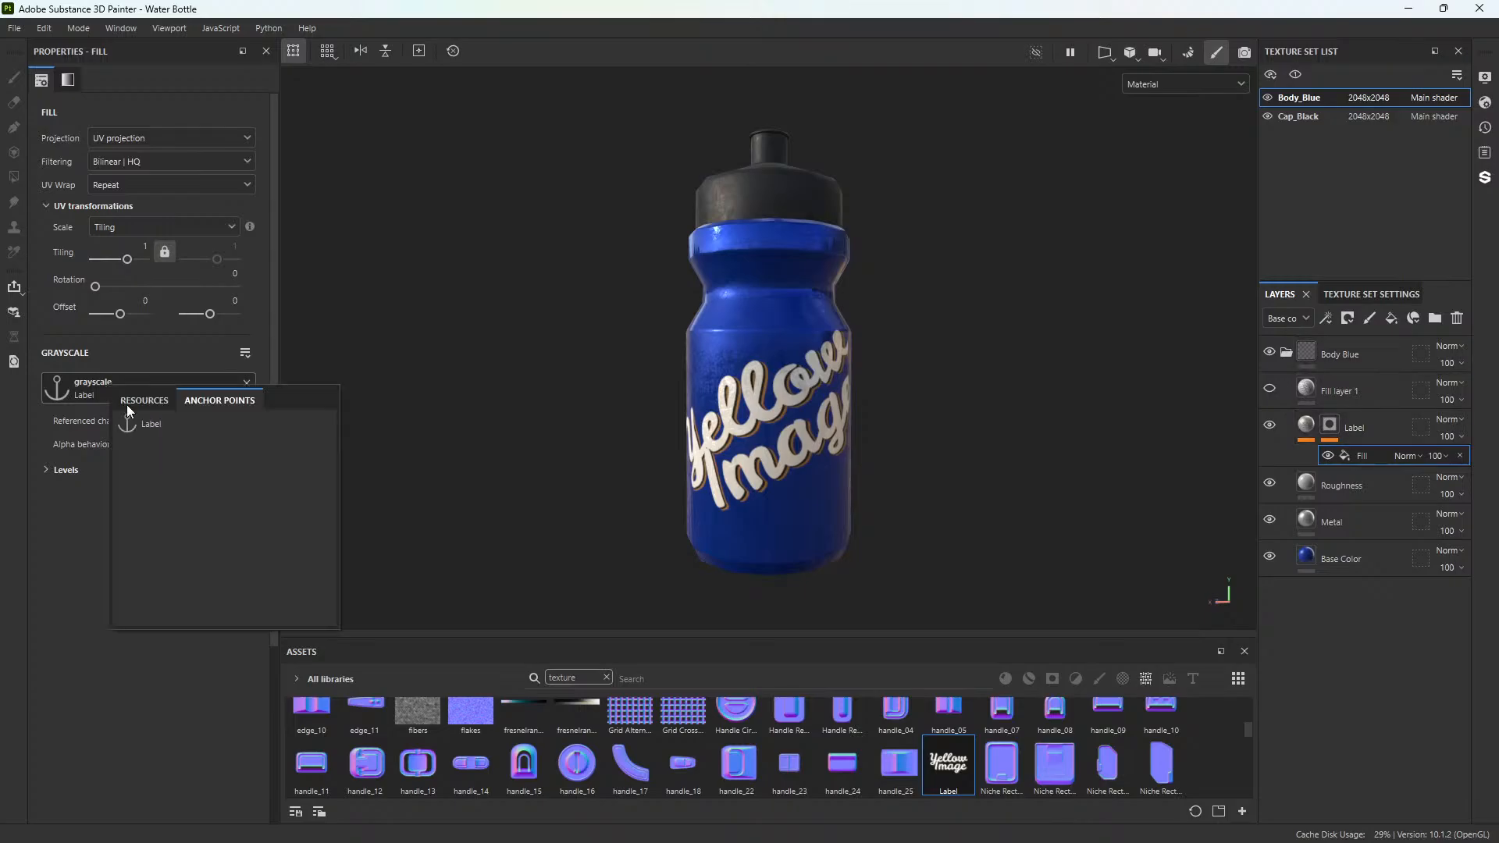
left_click(140, 400)
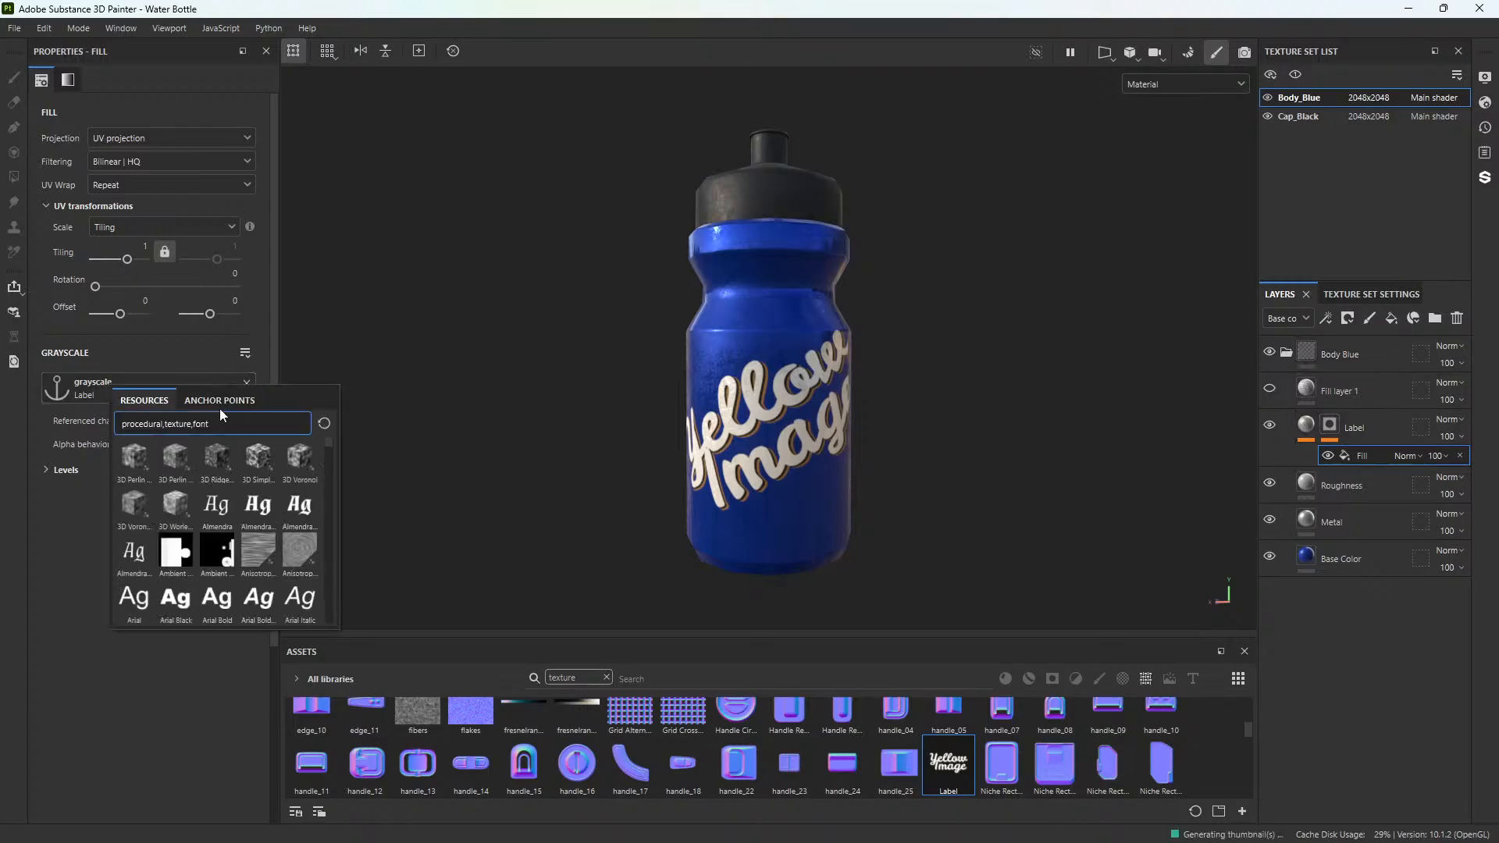
left_click(219, 401)
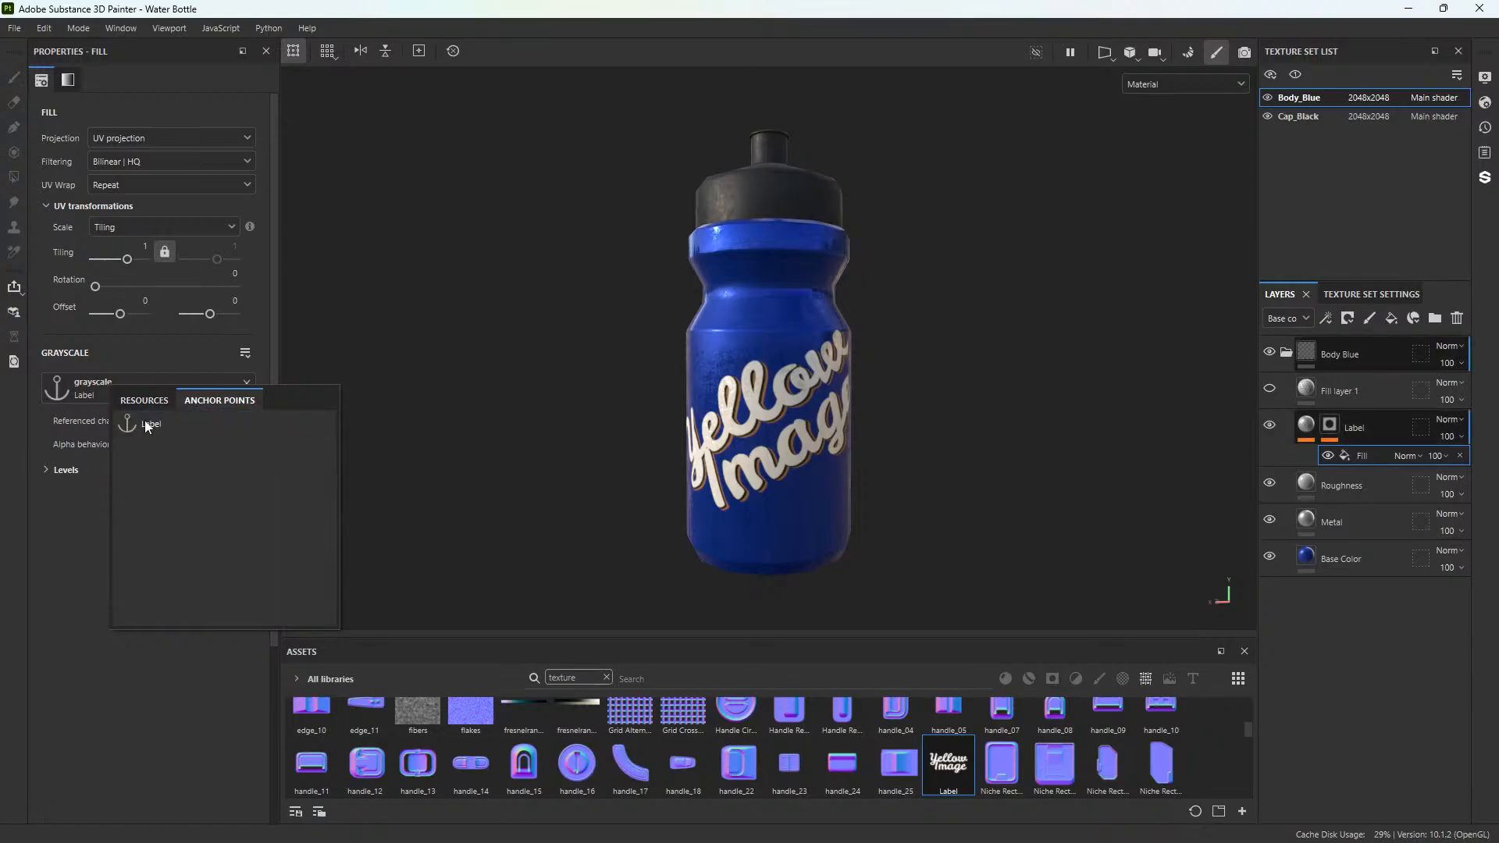
left_click(146, 426)
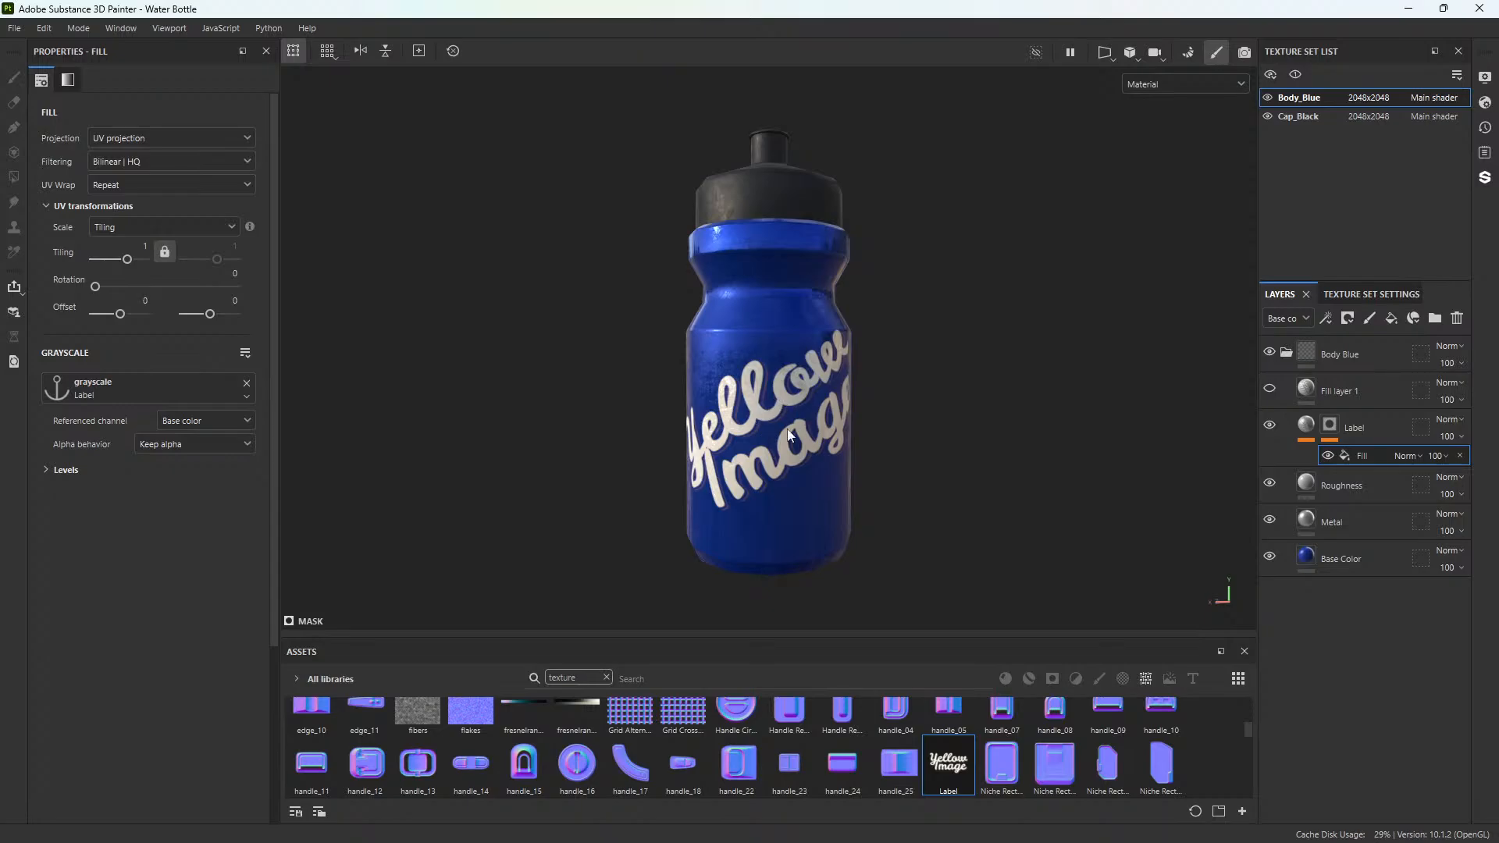
Toggle Fill layer 1 on and off for comparison, and set the mask fill's alpha behavior to Extract alpha.
left_click(1269, 388)
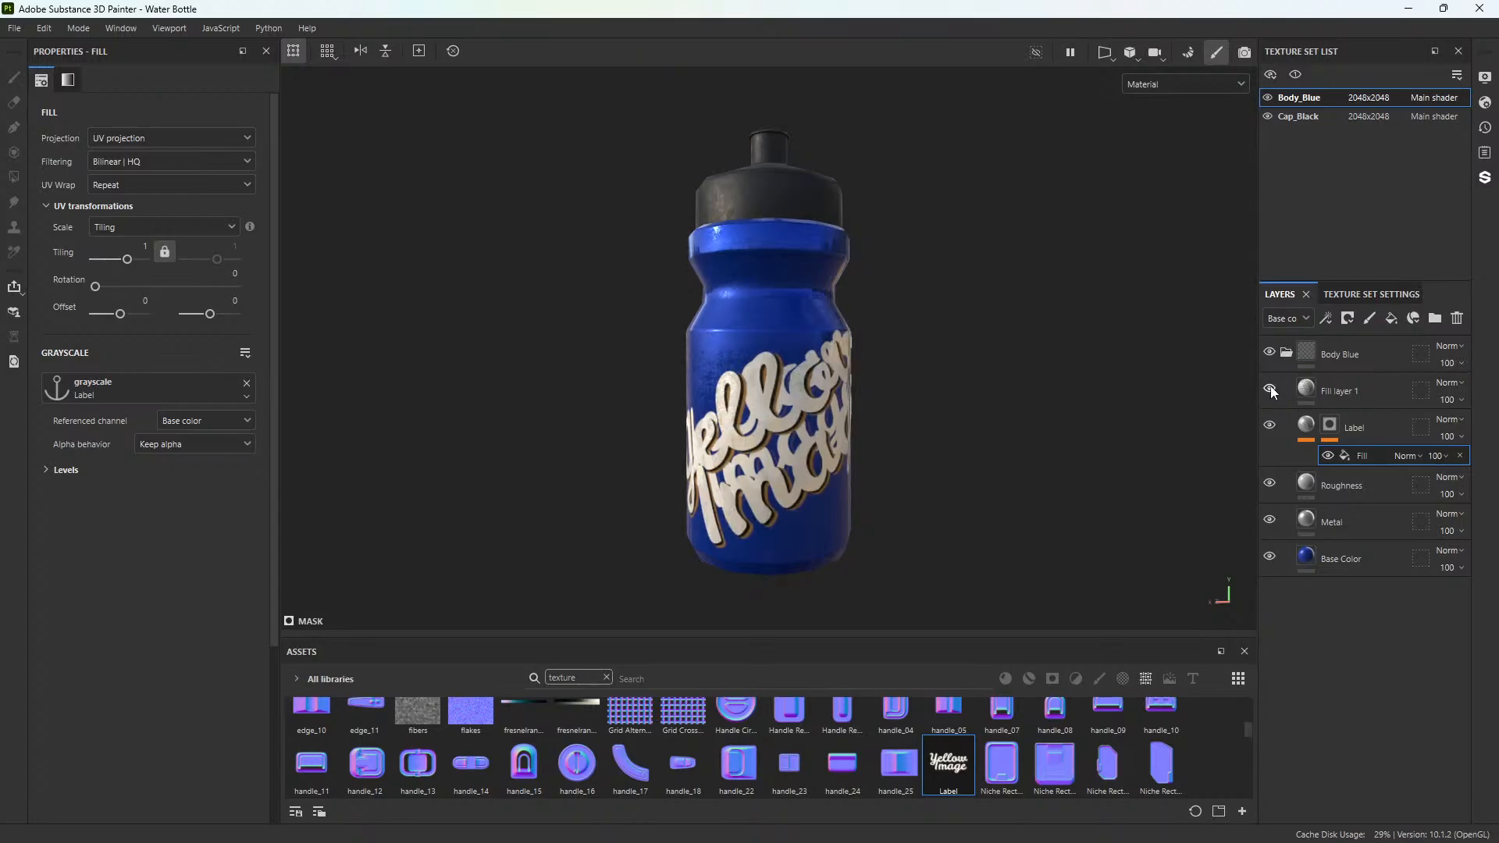
left_click(1270, 388)
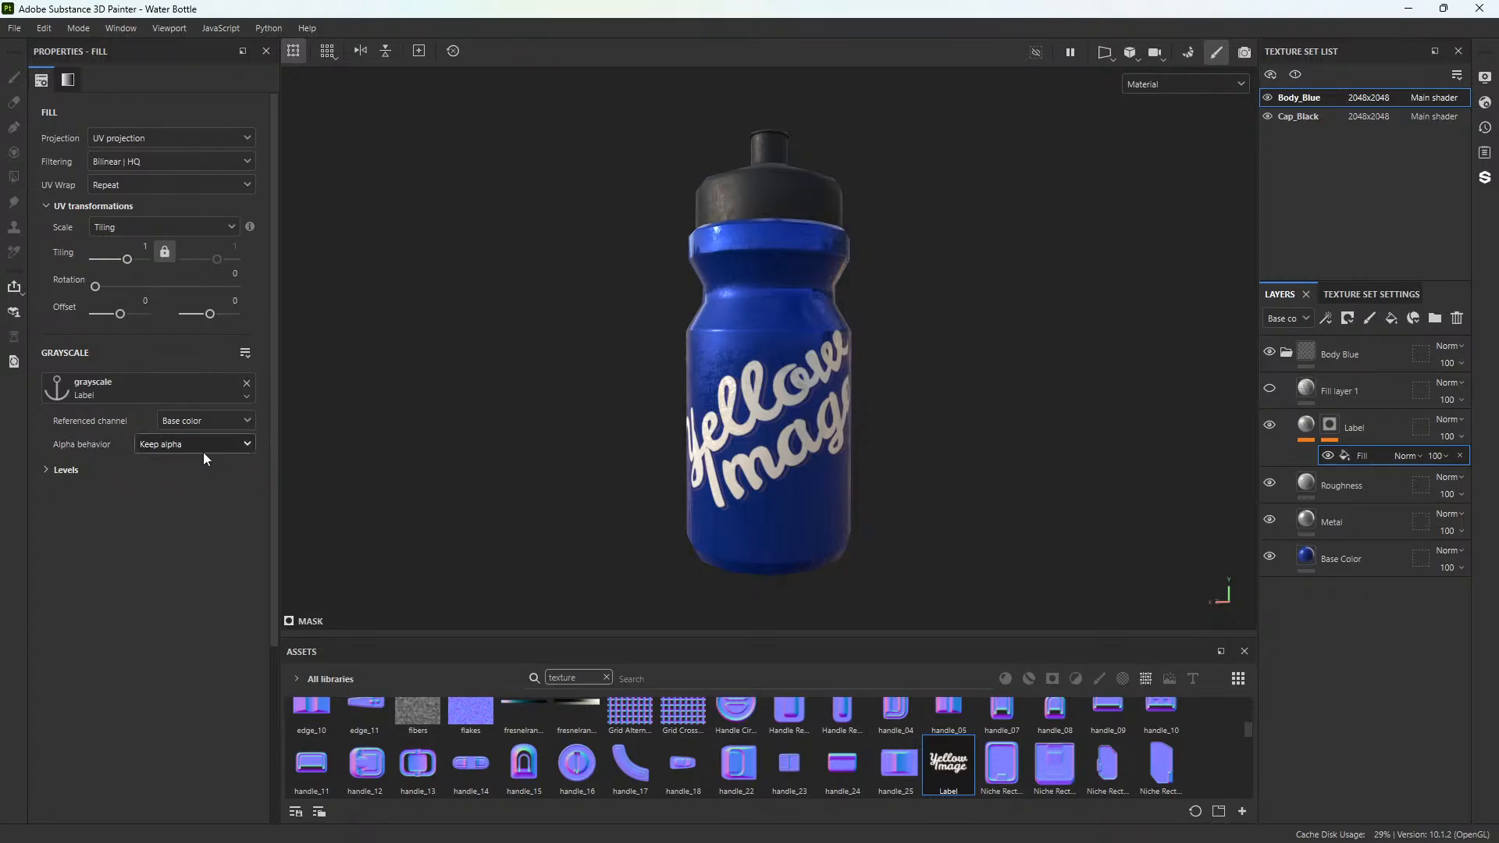
left_click(226, 442)
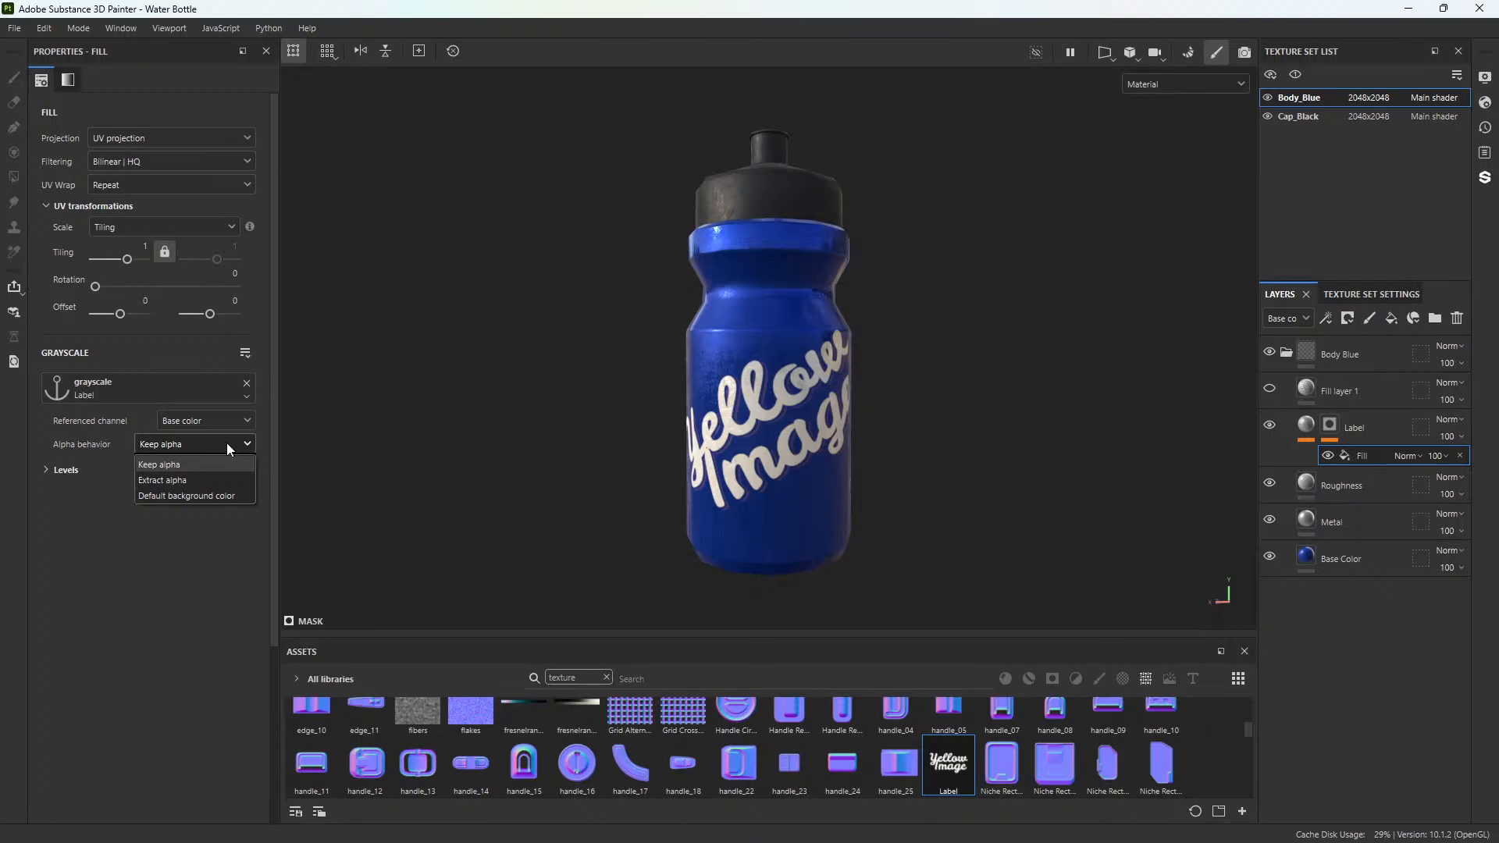
left_click(180, 478)
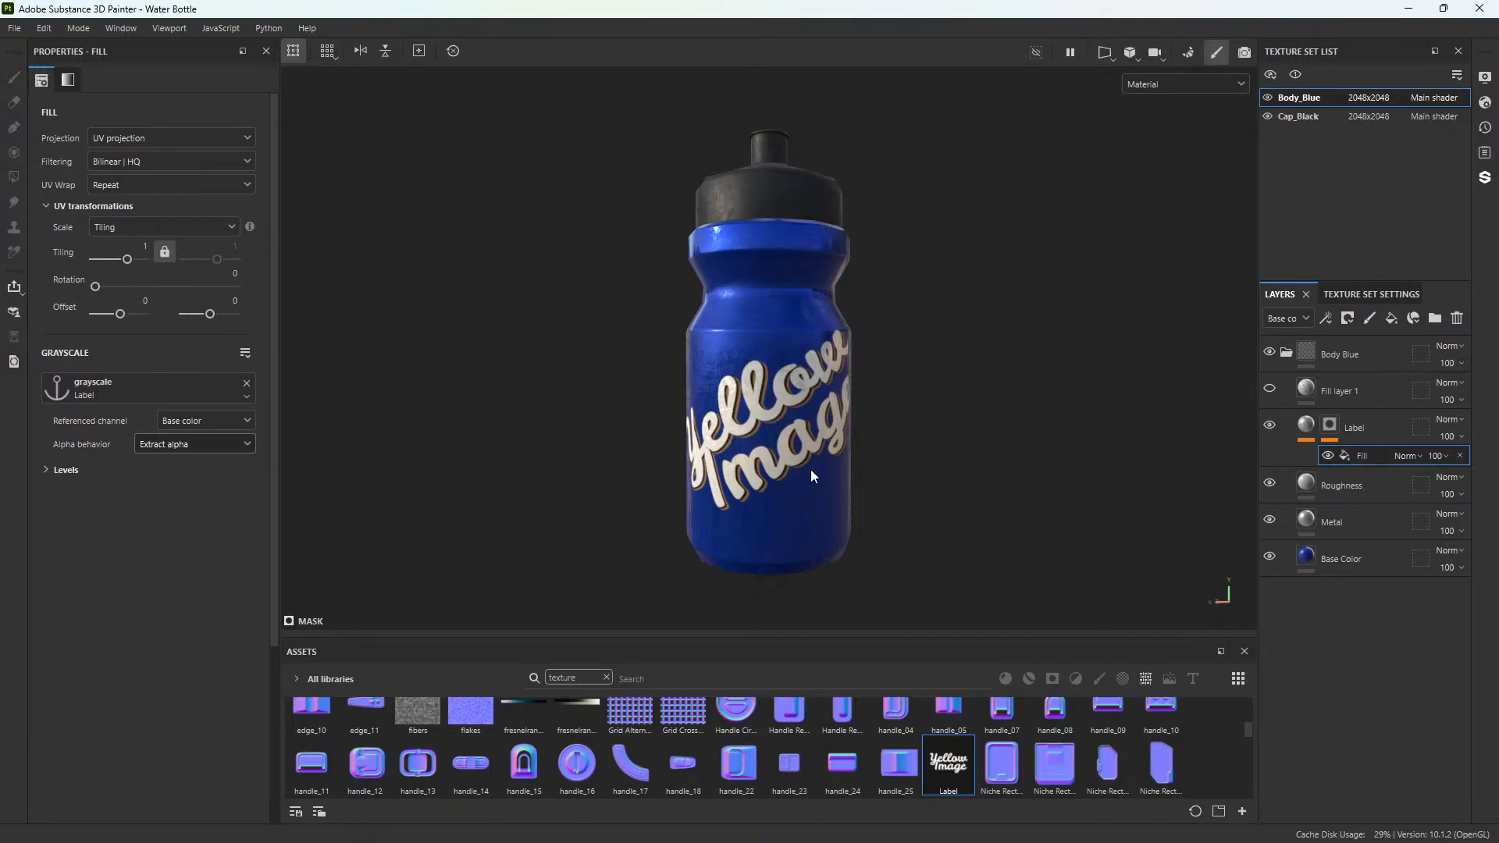
scroll(750, 423, "down", 3)
scroll(745, 404, "up", 4)
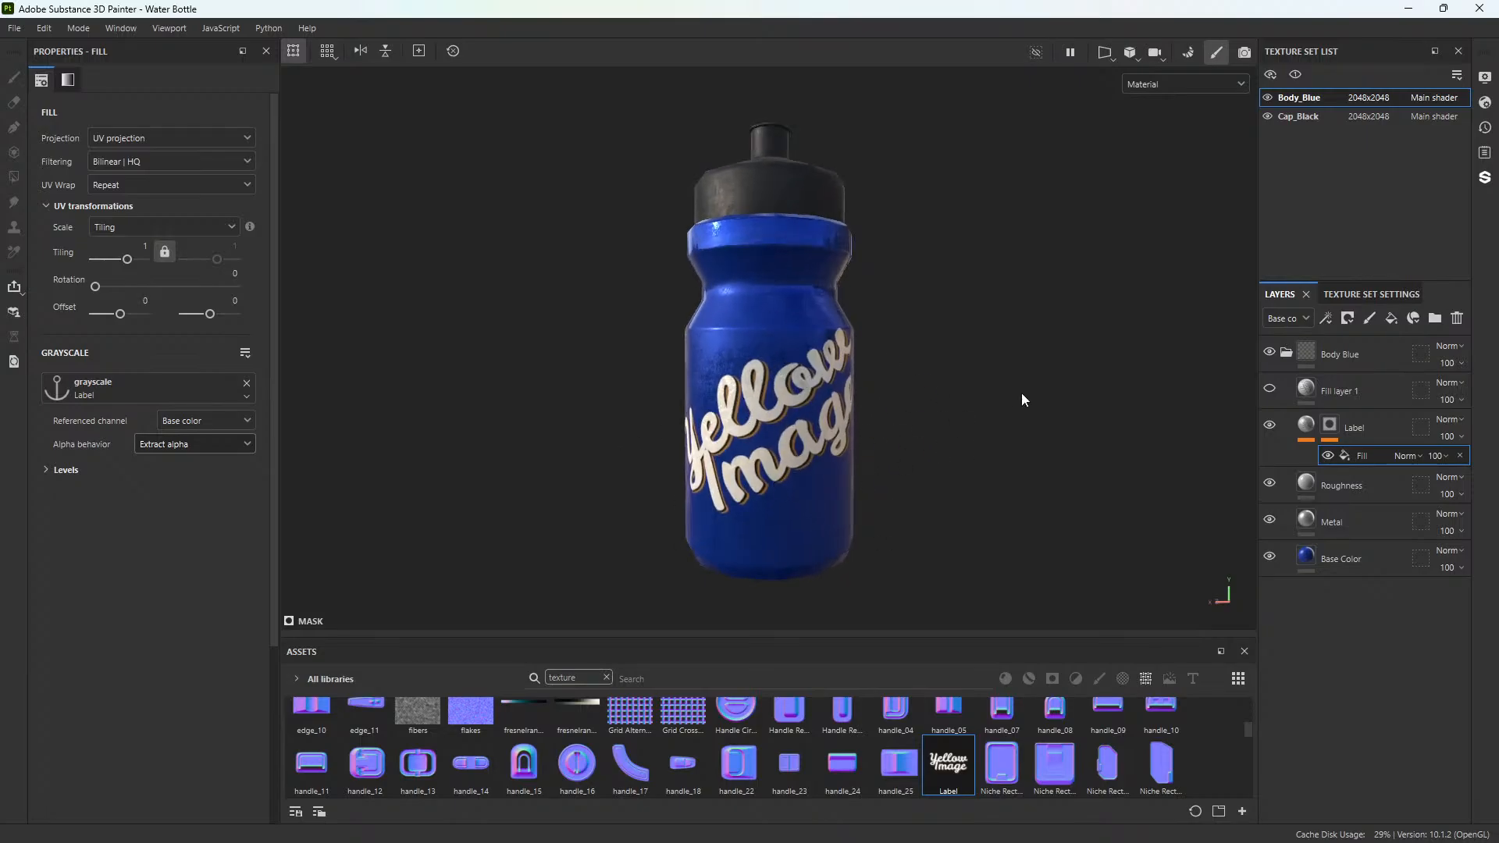
Switch to Maya and examine the Render_cam render in the Arnold RenderView, both up close and as a whole.
left_click(1395, 14)
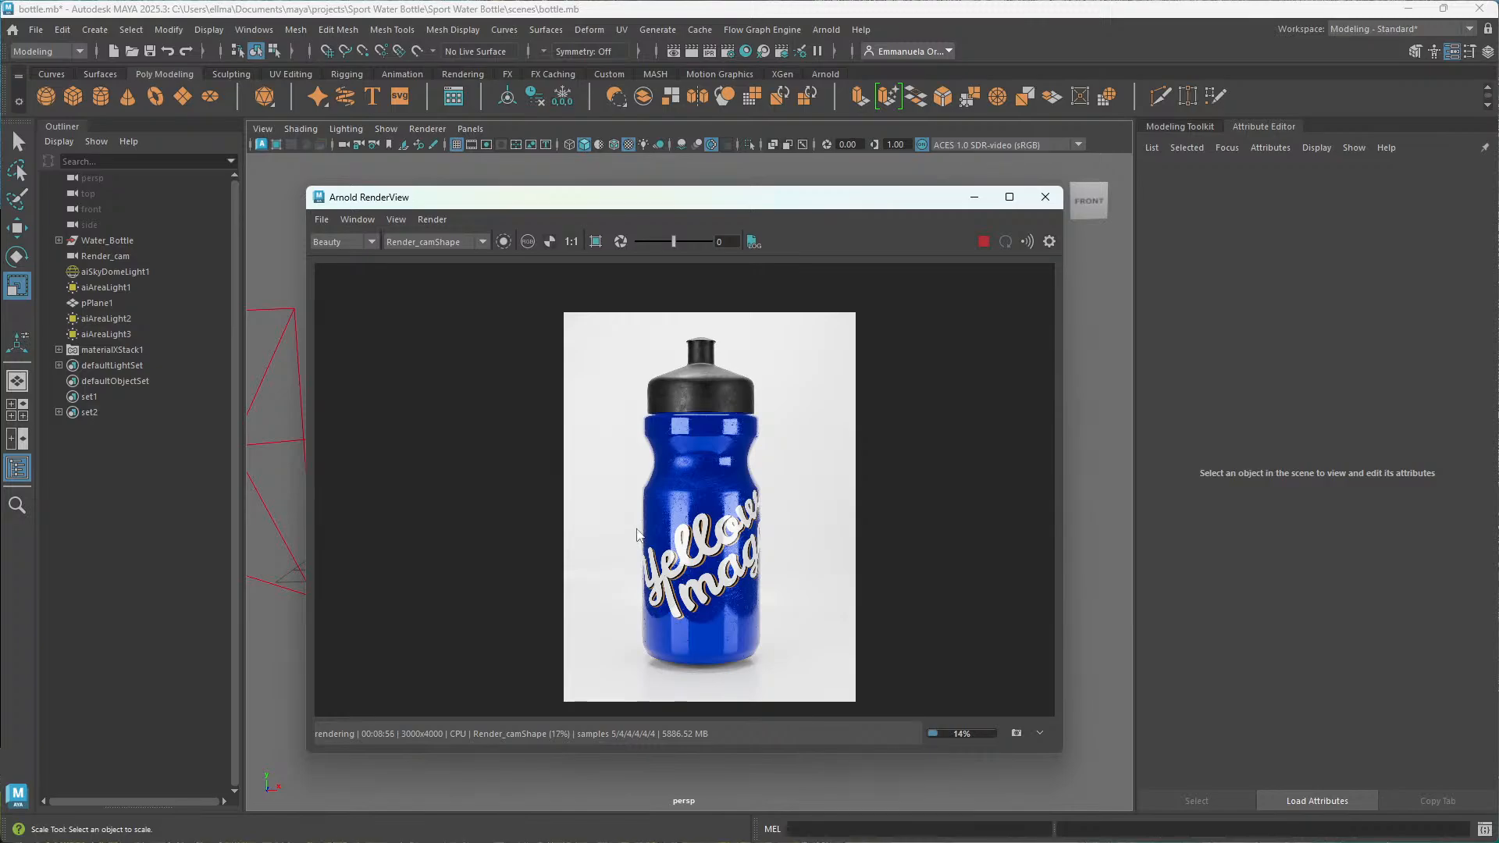
scroll(728, 514, "up", 5)
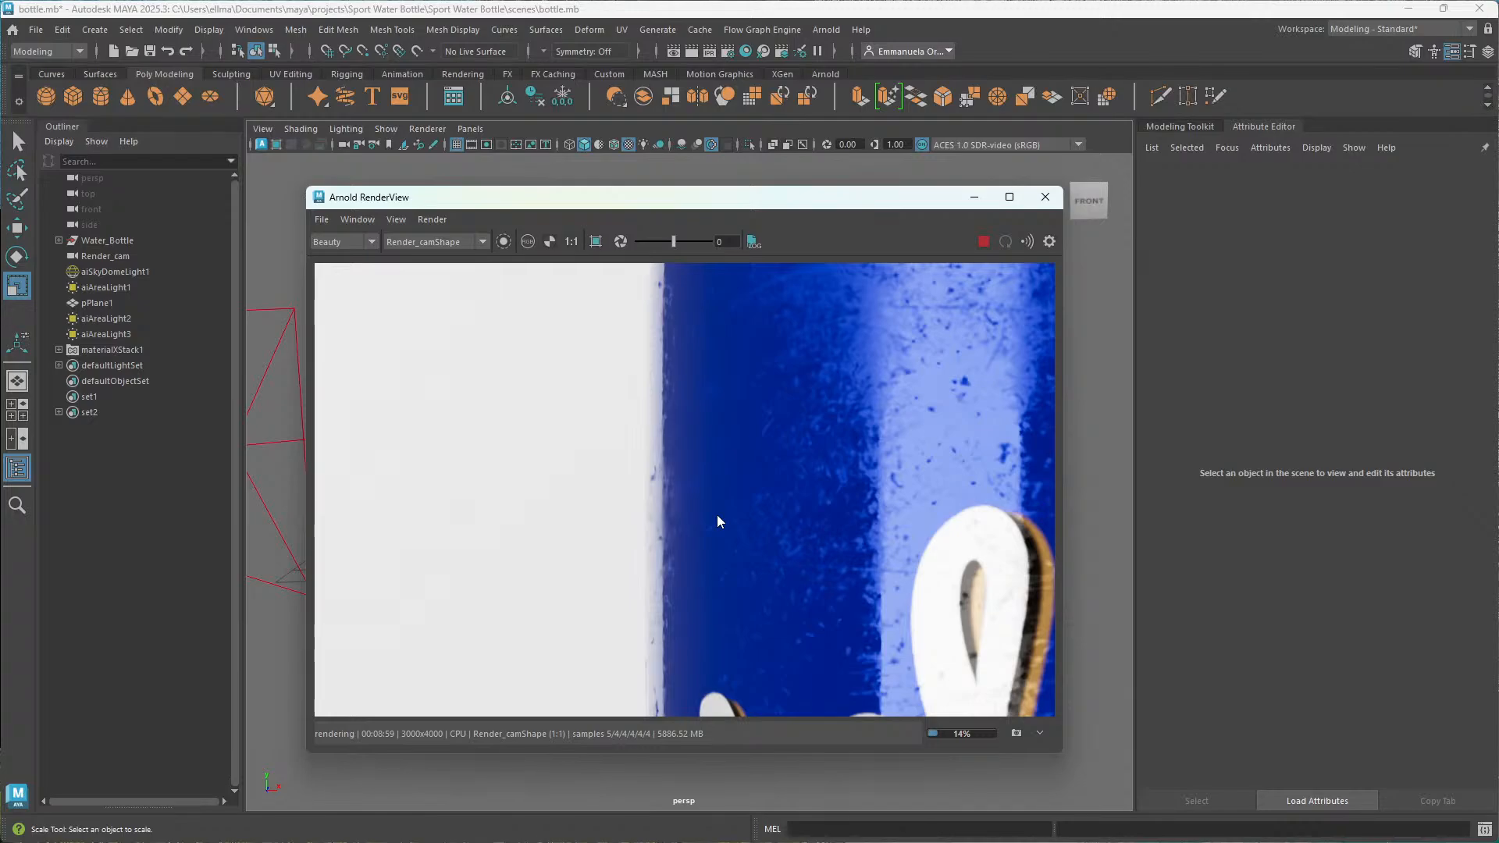
scroll(717, 514, "down", 5)
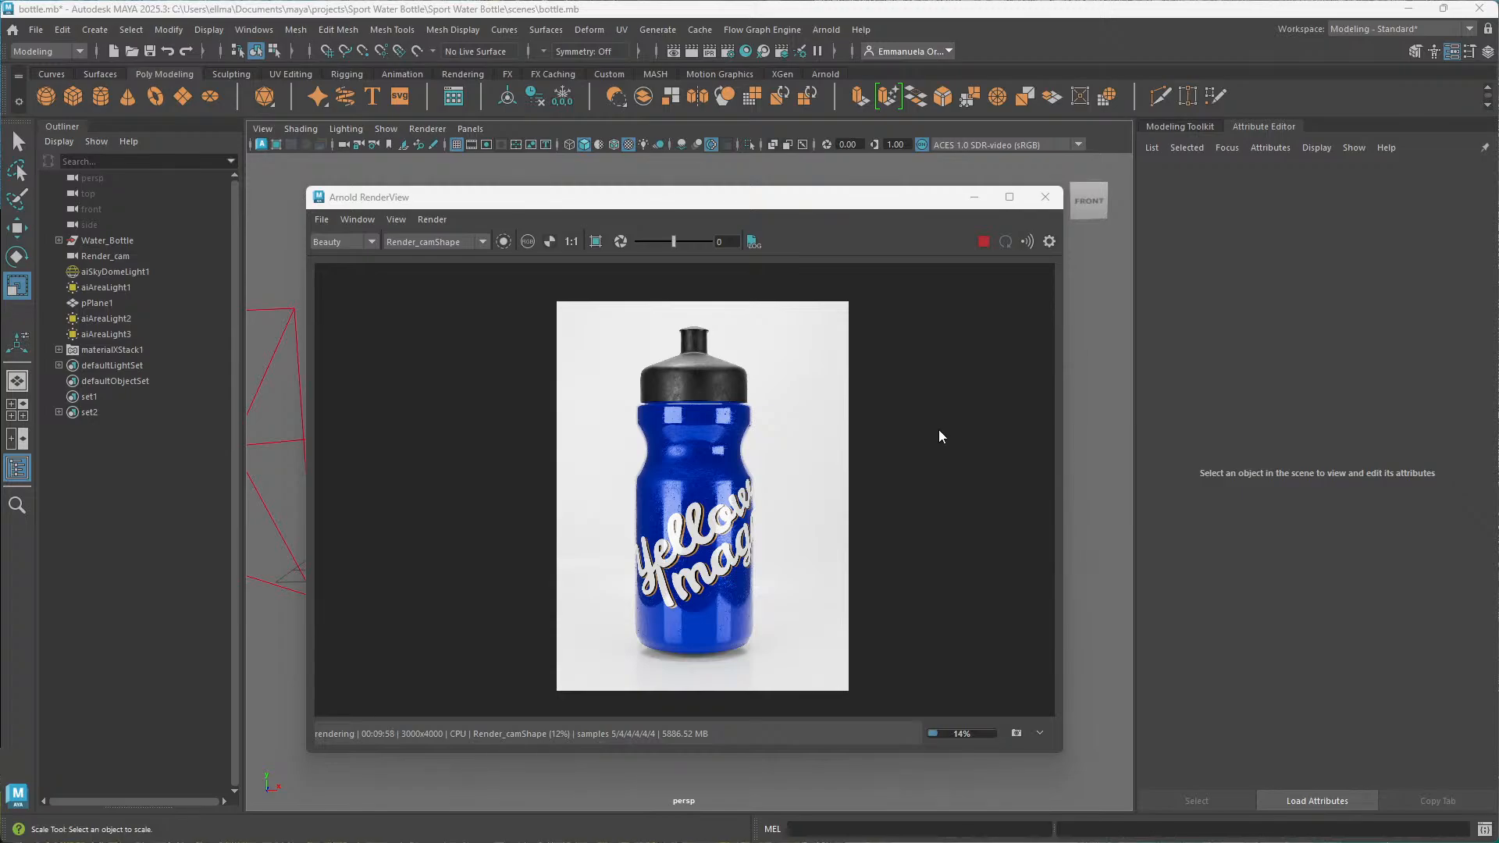
left_click_drag(739, 200, 804, 203)
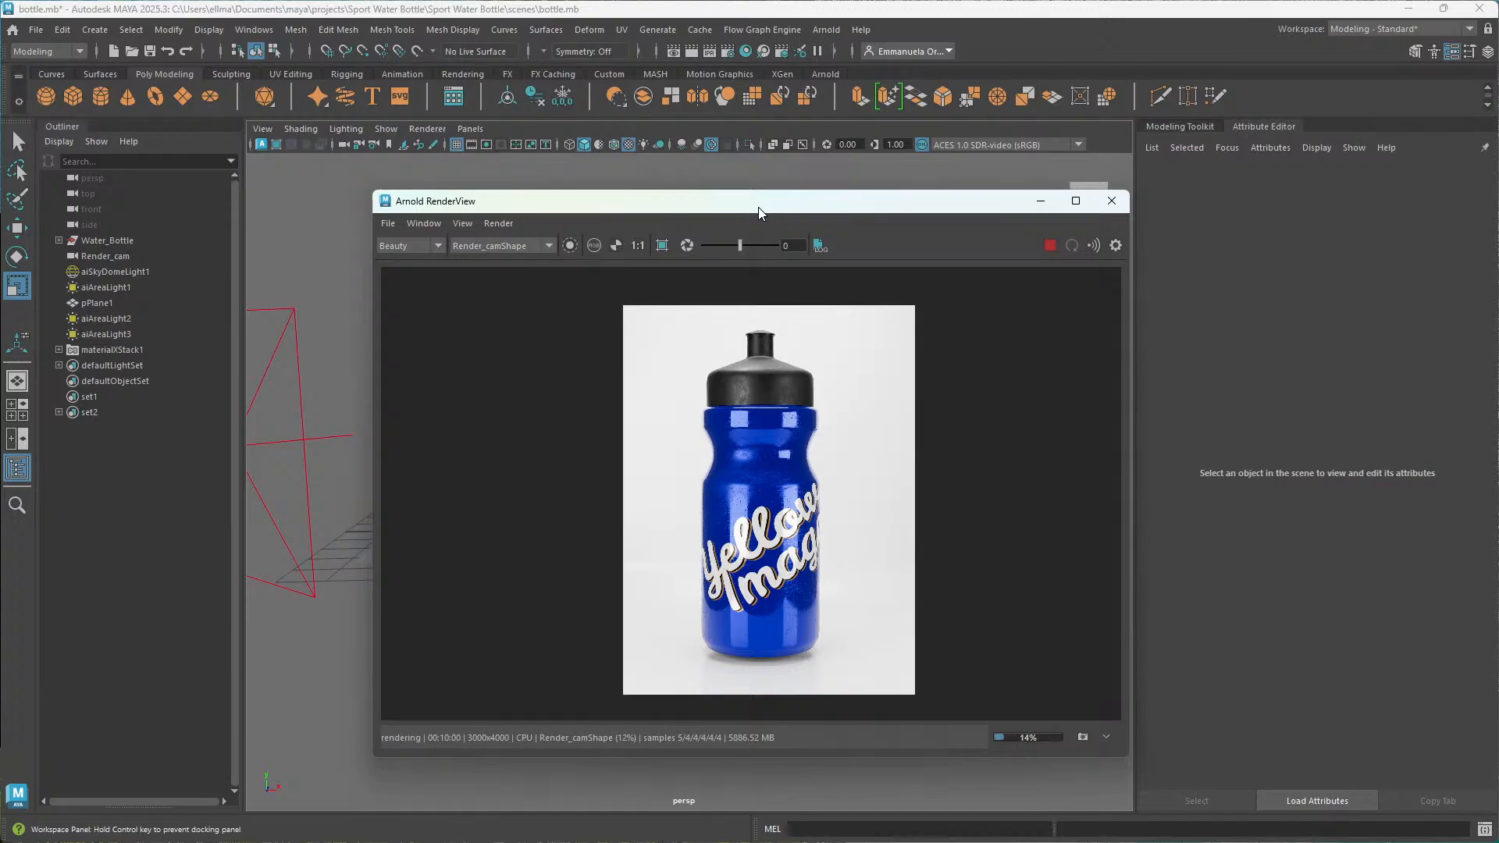
left_click_drag(800, 206, 758, 208)
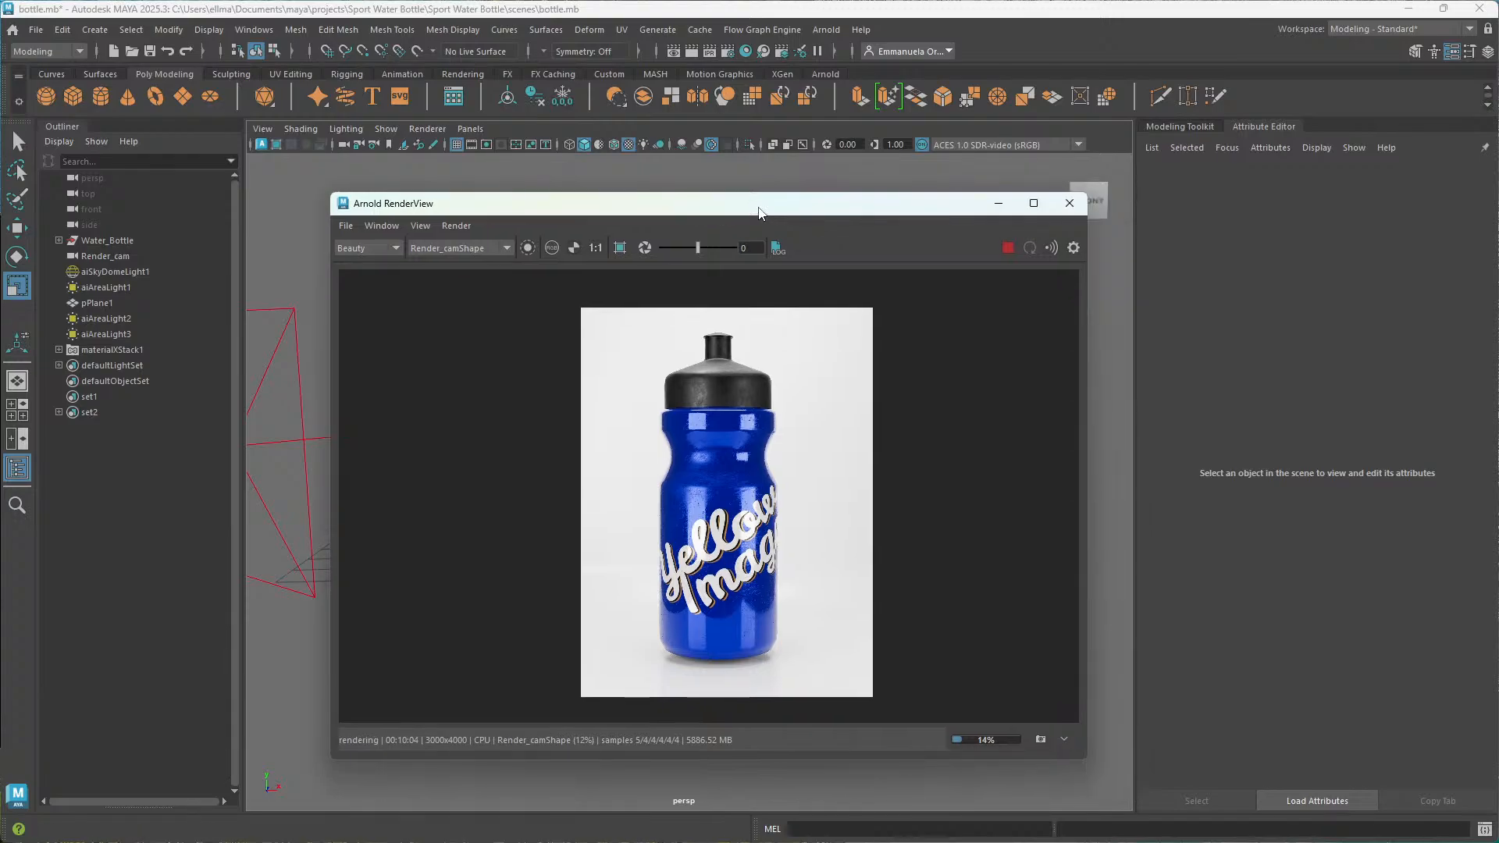